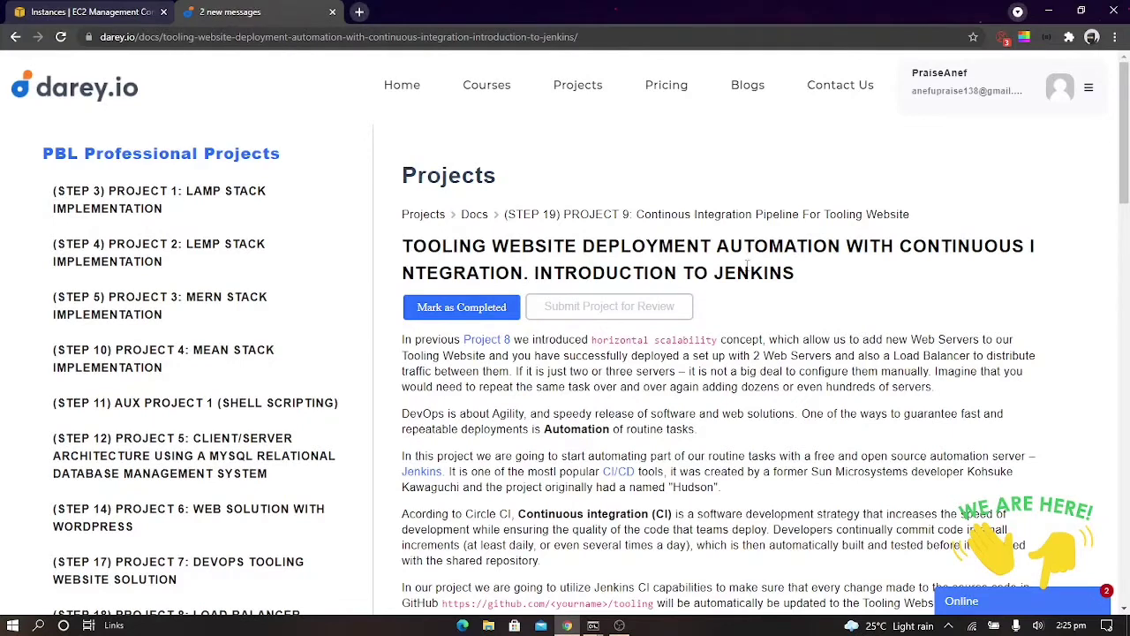
Open the project's Install and Configure Jenkins Server page and check which Ubuntu Server version the EC2 server needs
{"action": "left_click", "coordinate": [137, 7]}
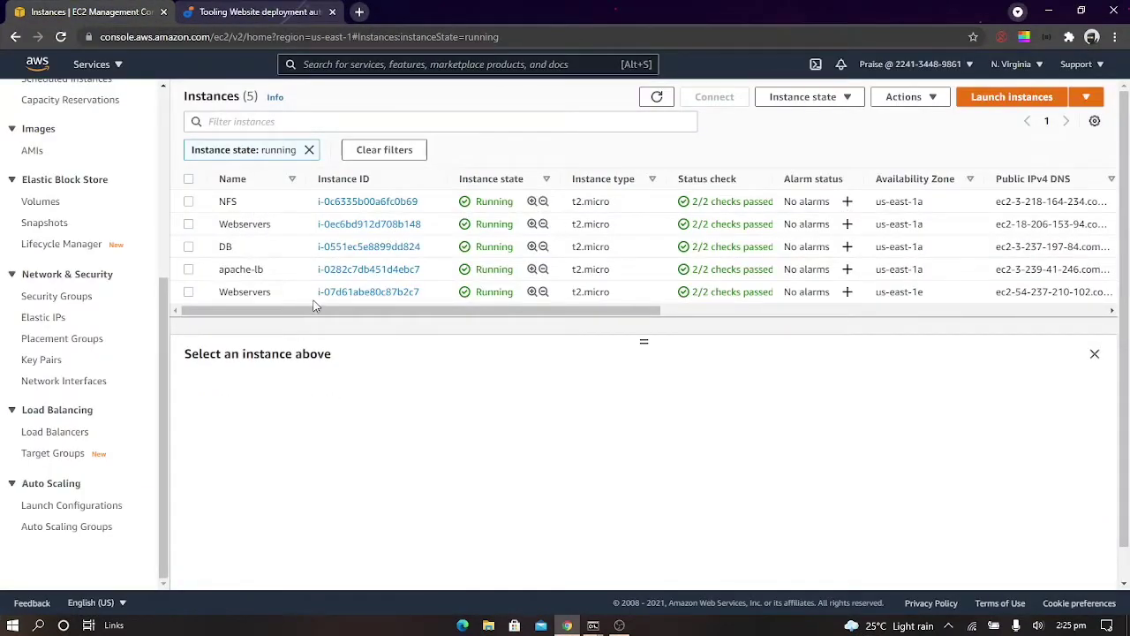
{"action": "key", "text": "ctrl+Tab"}
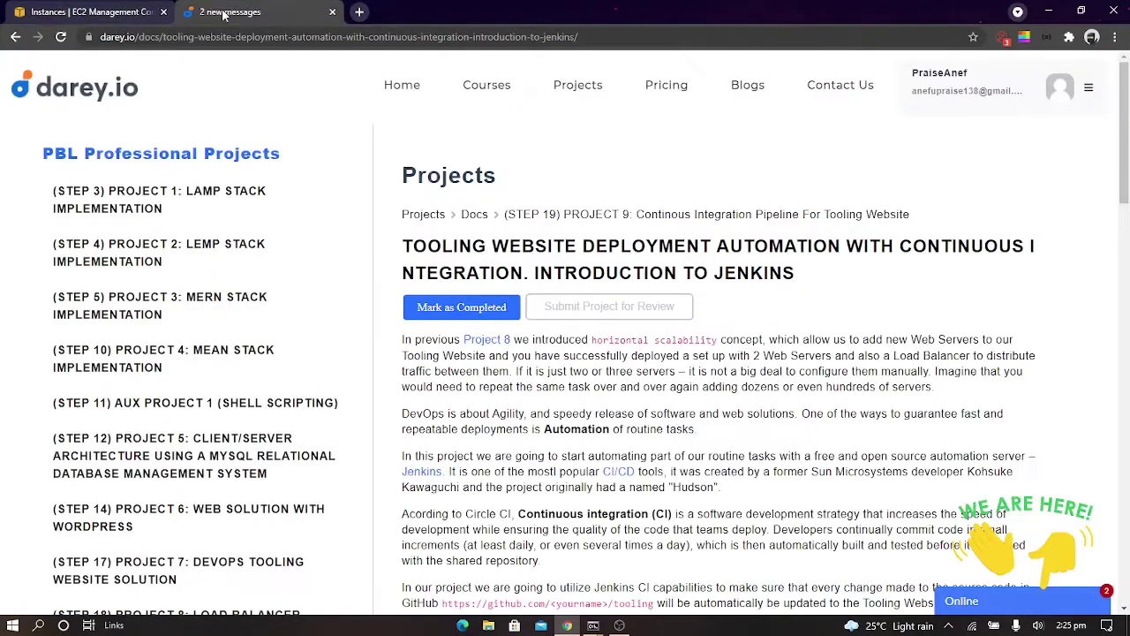
{"action": "scroll", "coordinate": [523, 298], "scroll_direction": "down", "scroll_amount": 4}
{"action": "scroll", "coordinate": [524, 297], "scroll_direction": "down", "scroll_amount": 10}
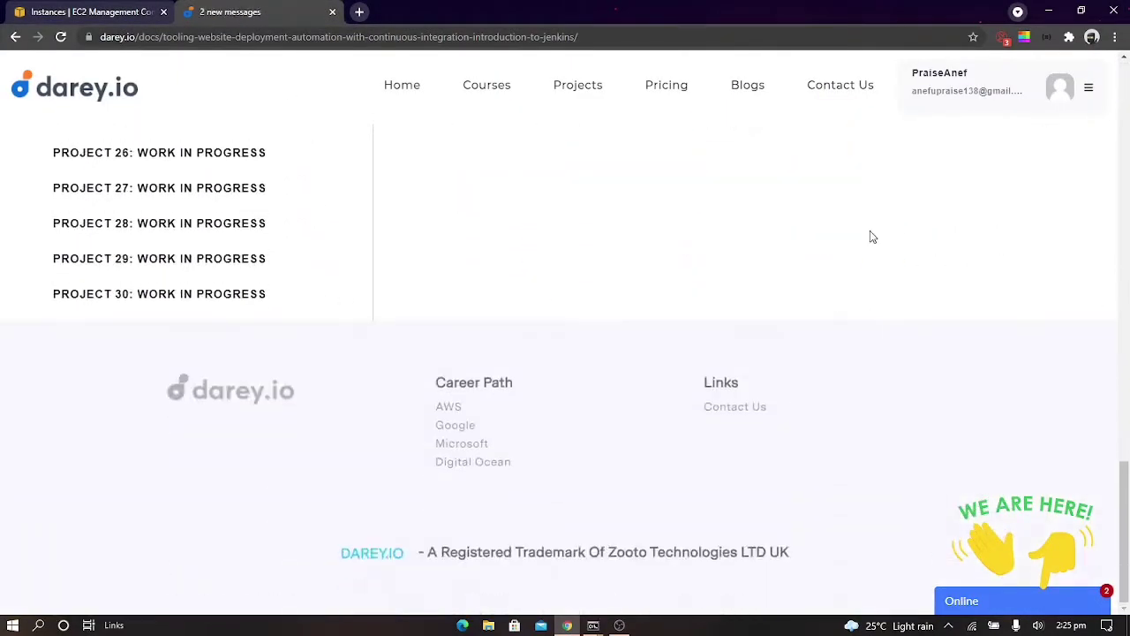
{"action": "scroll", "coordinate": [871, 235], "scroll_direction": "up", "scroll_amount": 5}
{"action": "left_click", "coordinate": [855, 173]}
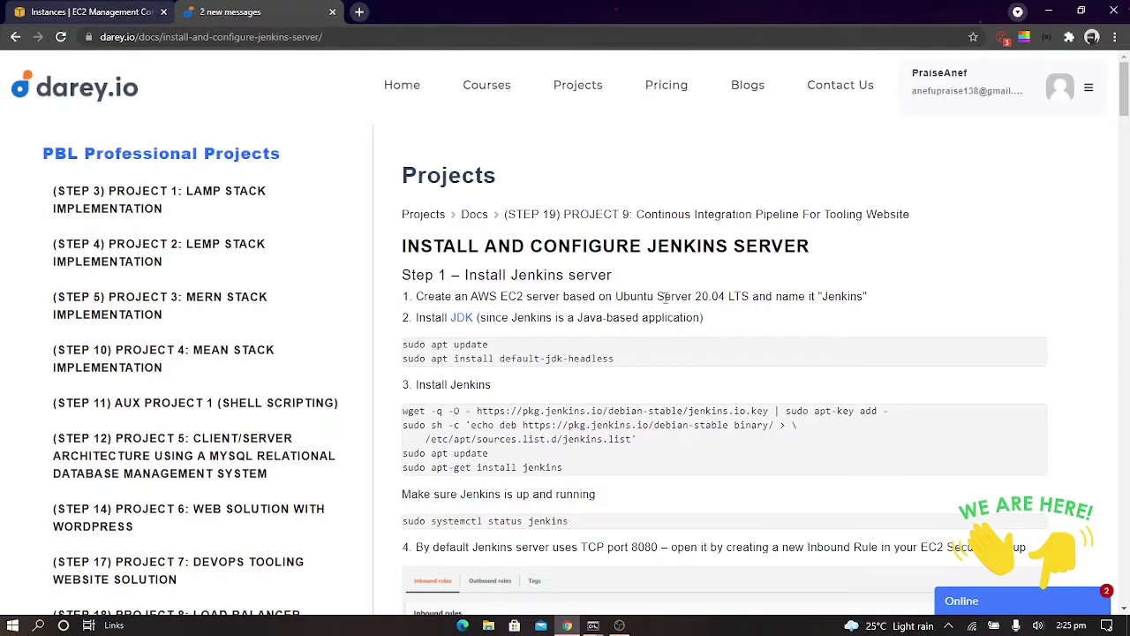
{"action": "left_click_drag", "start_coordinate": [615, 296], "coordinate": [725, 296]}
Start launching an EC2 instance, search the machine images for ubuntu, and select 64-bit (x86) Ubuntu Server 20.04 LTS (HVM), SSD Volume Type
{"action": "left_click", "coordinate": [78, 11]}
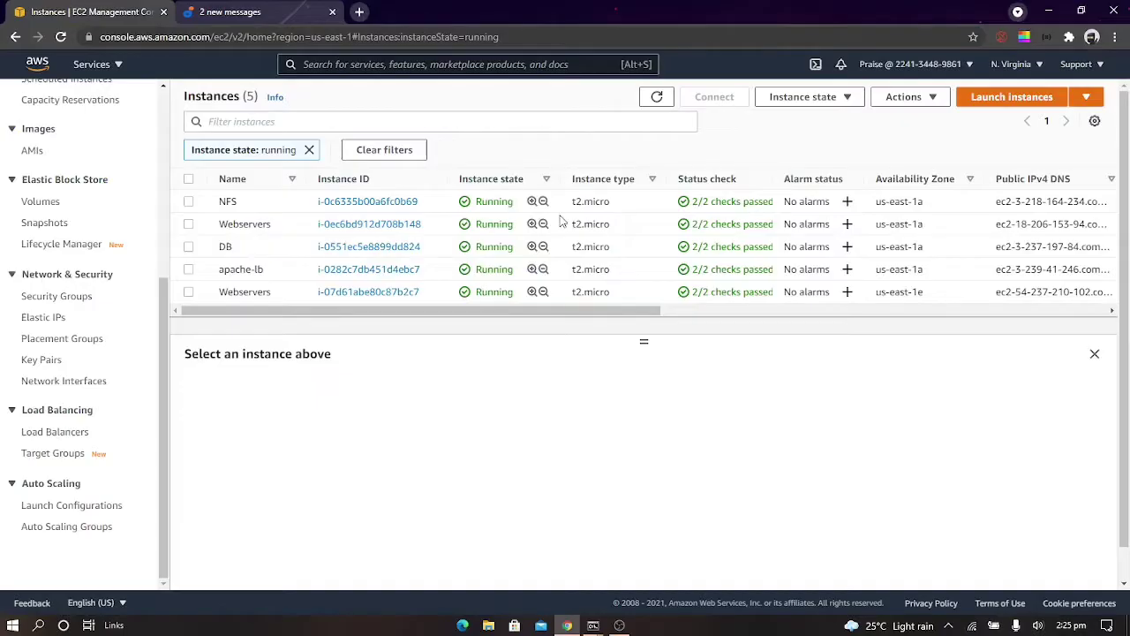
{"action": "left_click", "coordinate": [969, 106]}
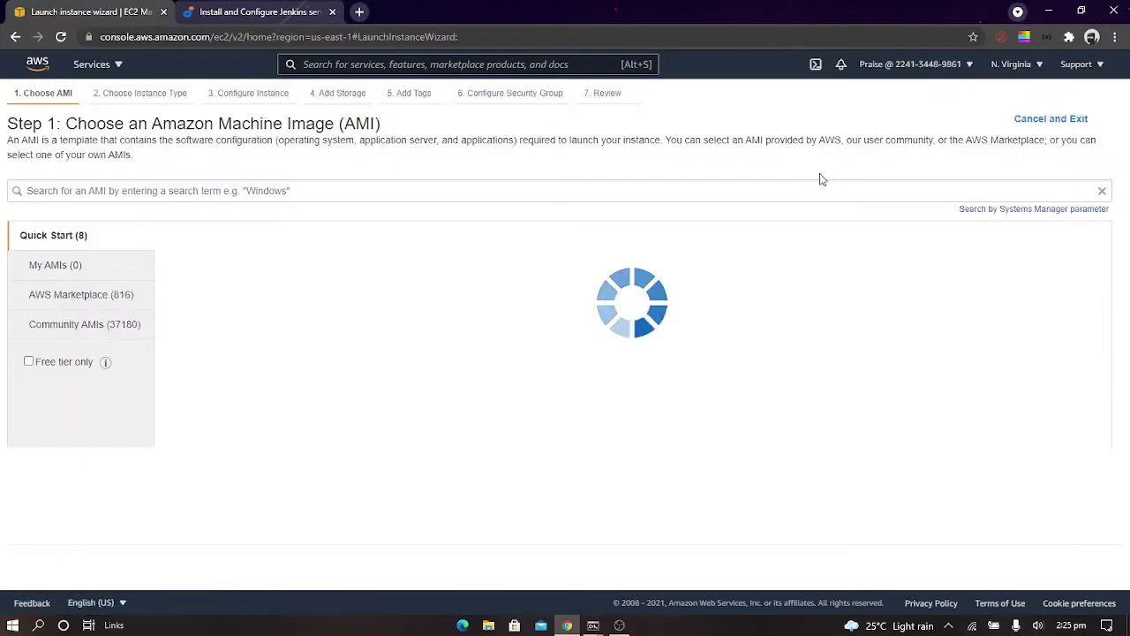
{"action": "left_click", "coordinate": [815, 188]}
{"action": "key", "text": "Down"}
{"action": "key", "text": "Down"}
{"action": "key", "text": "Return"}
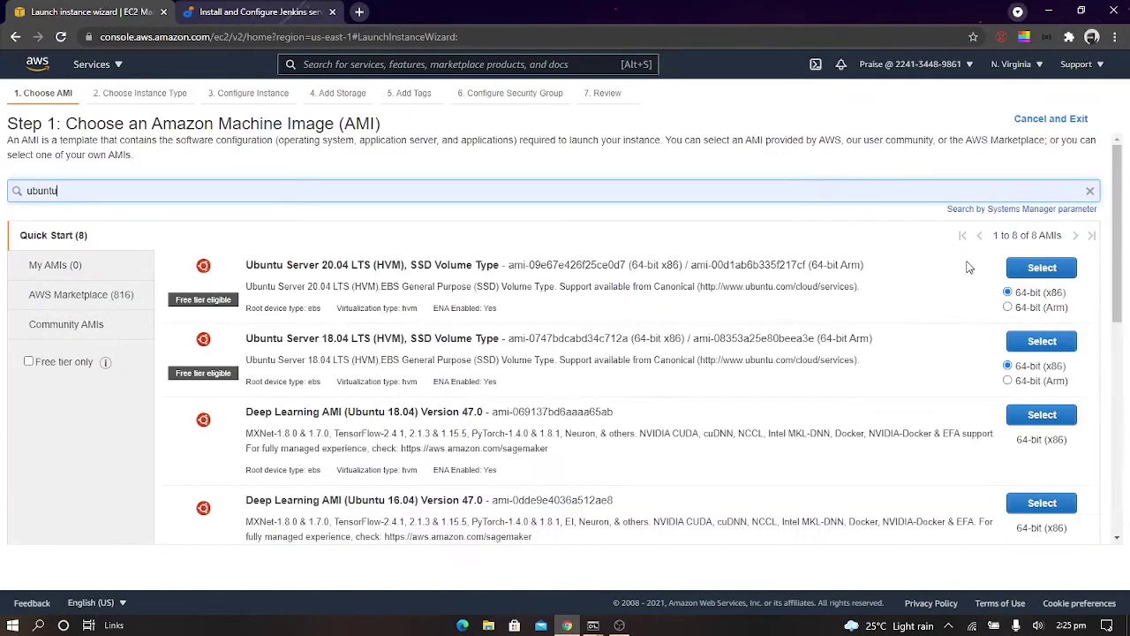
{"action": "left_click", "coordinate": [1020, 270]}
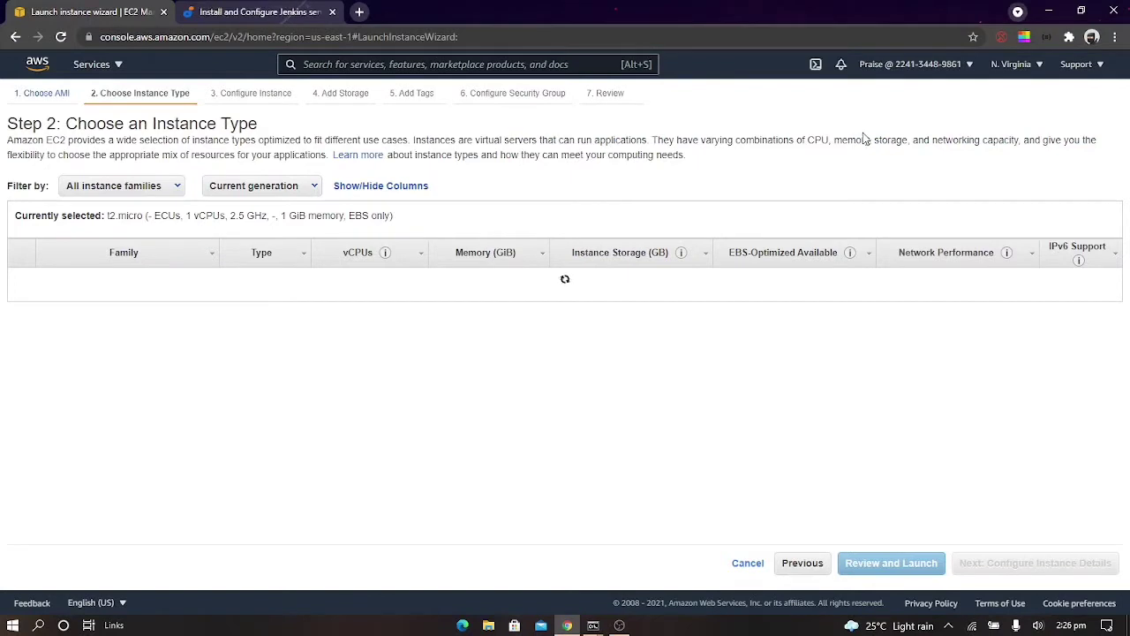
Add a Name tag with the value Jenkins to the instance being launched
{"action": "left_click", "coordinate": [409, 93]}
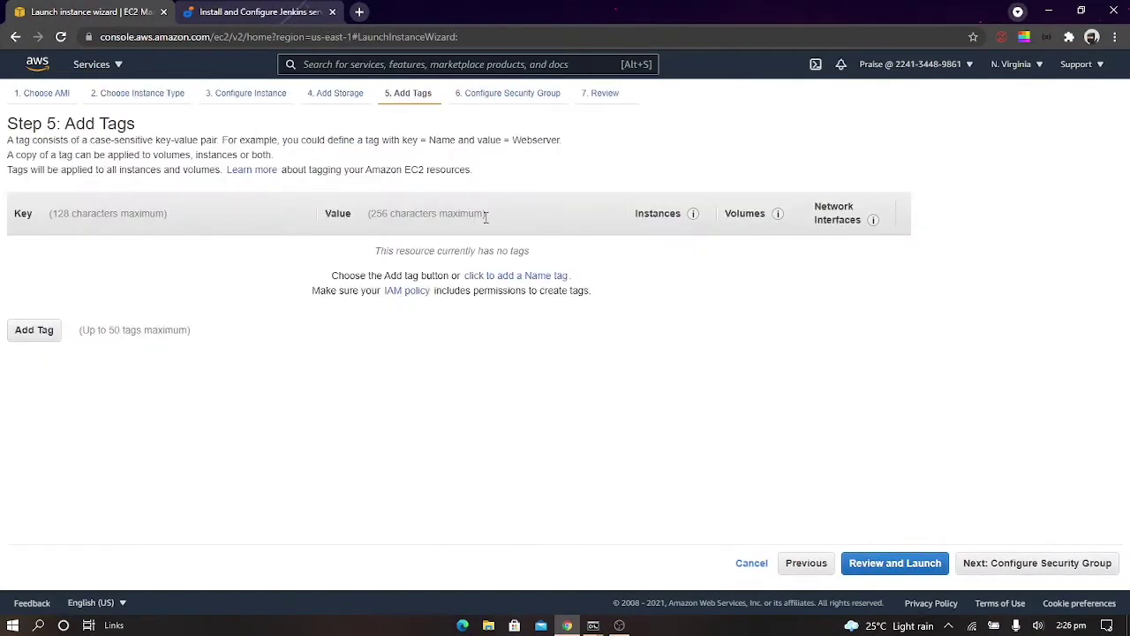
{"action": "left_click", "coordinate": [494, 276]}
{"action": "type", "text": "J"}
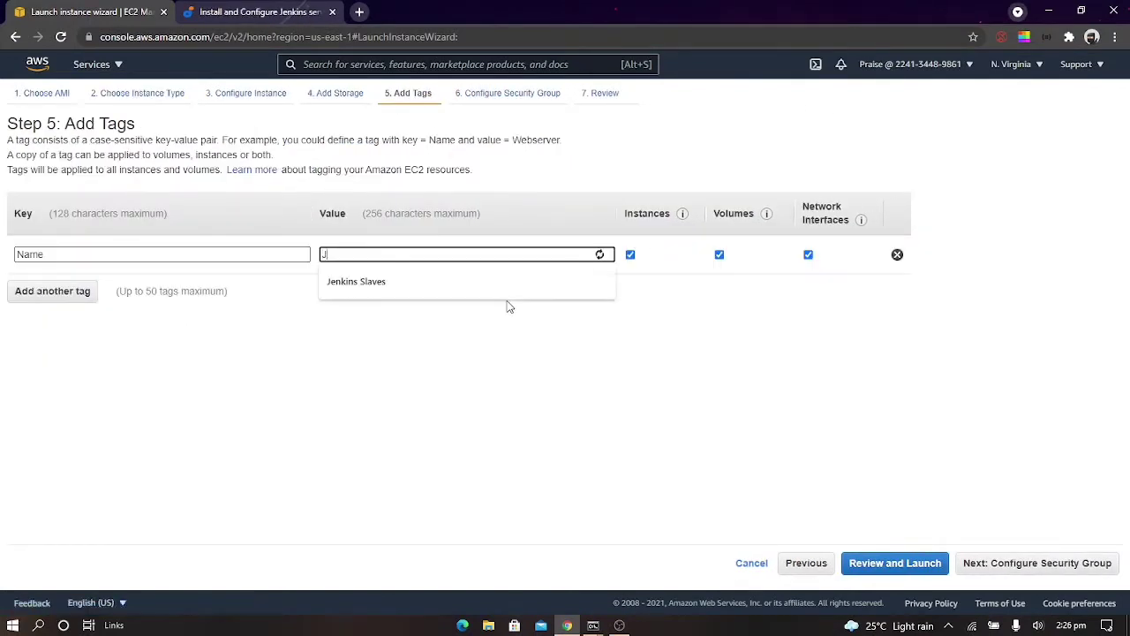
{"action": "type", "text": "enkins"}
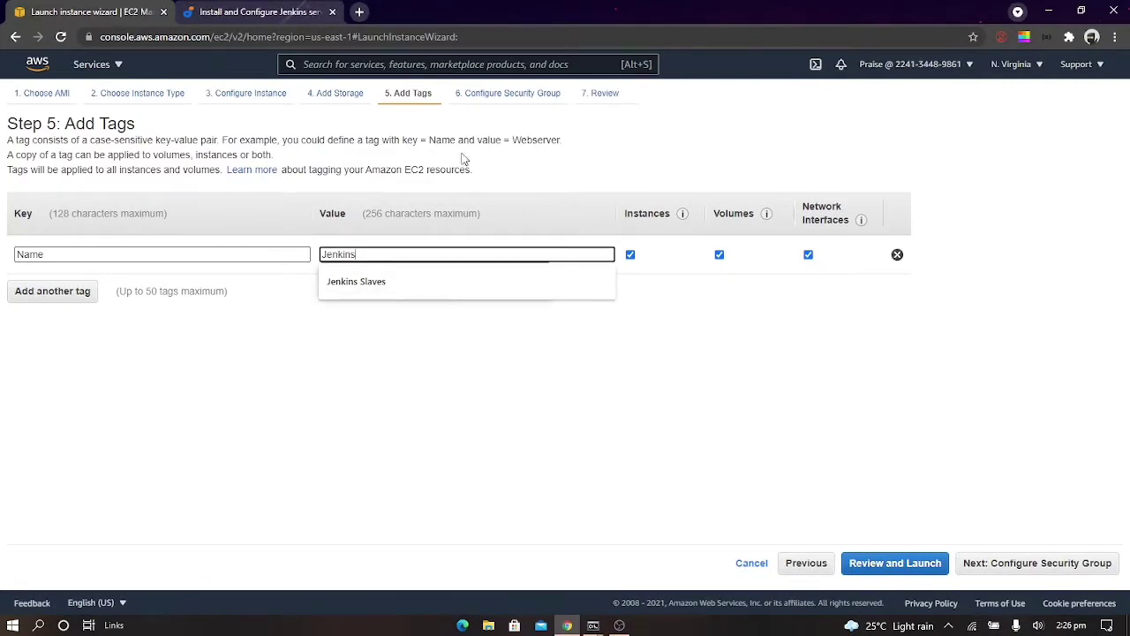
Assign the existing security group jenkins-sg to the instance and check the ports and sources of its inbound rules
{"action": "left_click", "coordinate": [481, 94]}
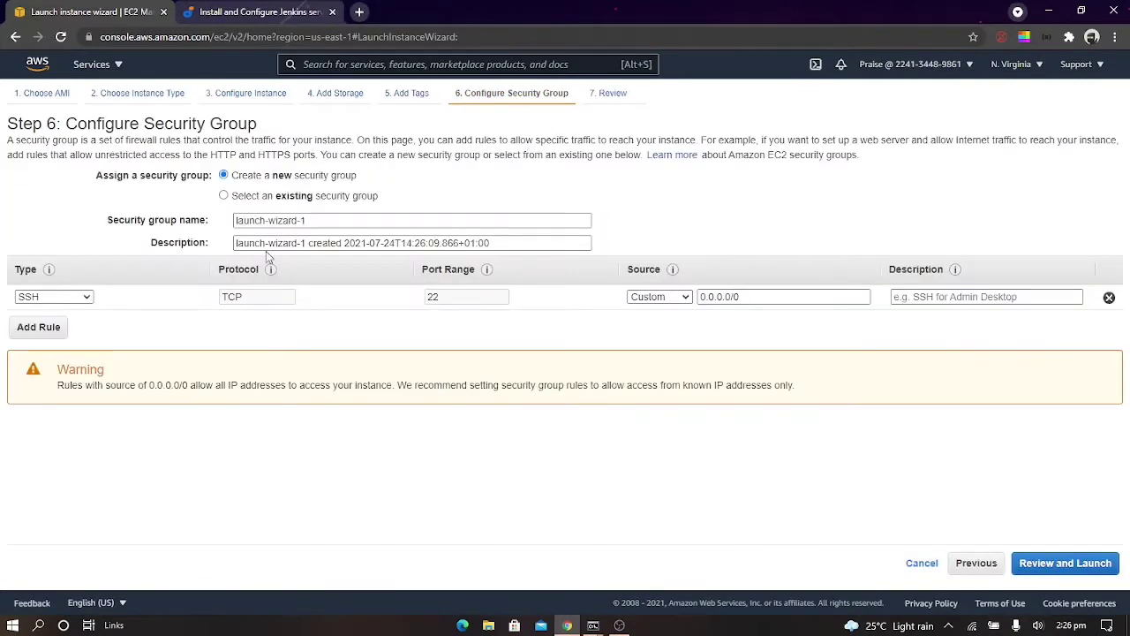
{"action": "left_click", "coordinate": [241, 195]}
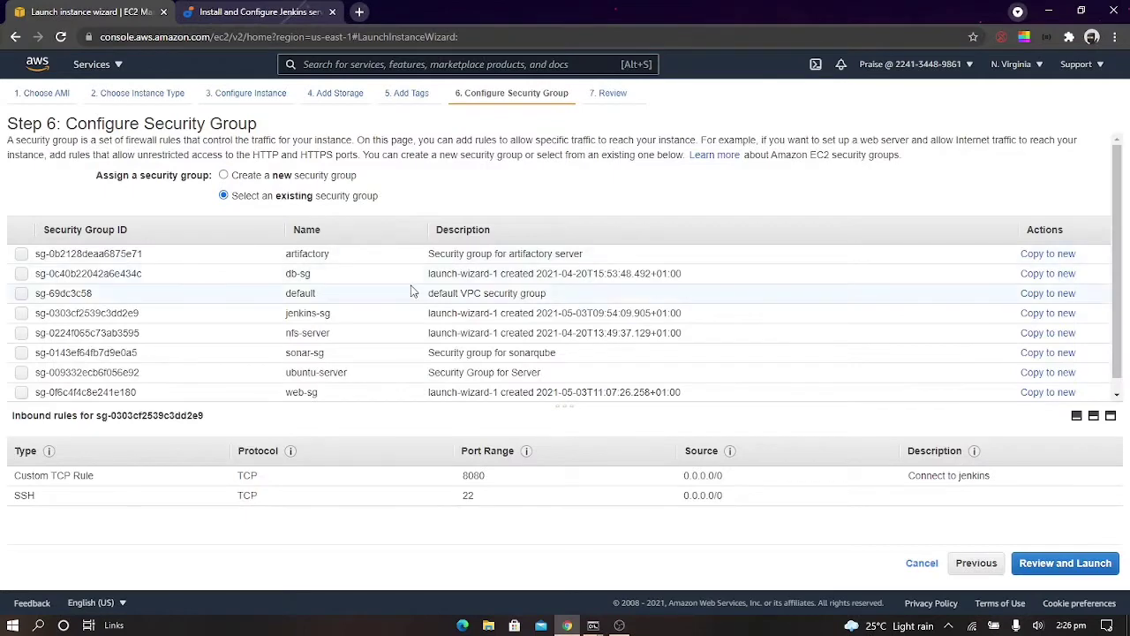
{"action": "scroll", "coordinate": [411, 292], "scroll_direction": "down", "scroll_amount": 1}
{"action": "left_click", "coordinate": [379, 301]}
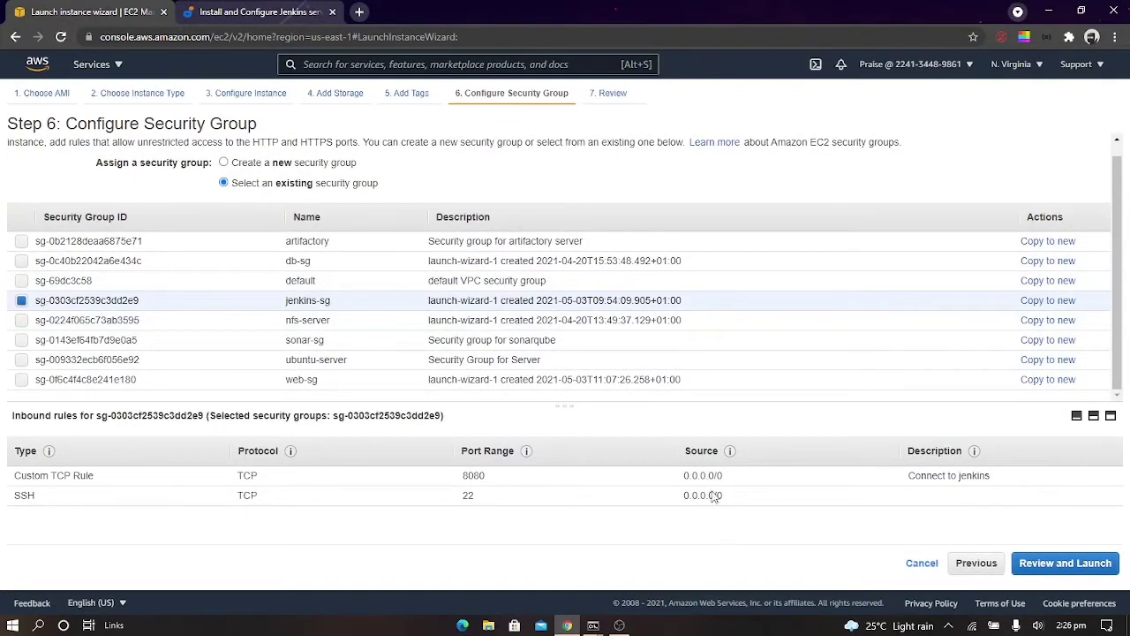
{"action": "left_click_drag", "start_coordinate": [489, 478], "coordinate": [457, 480]}
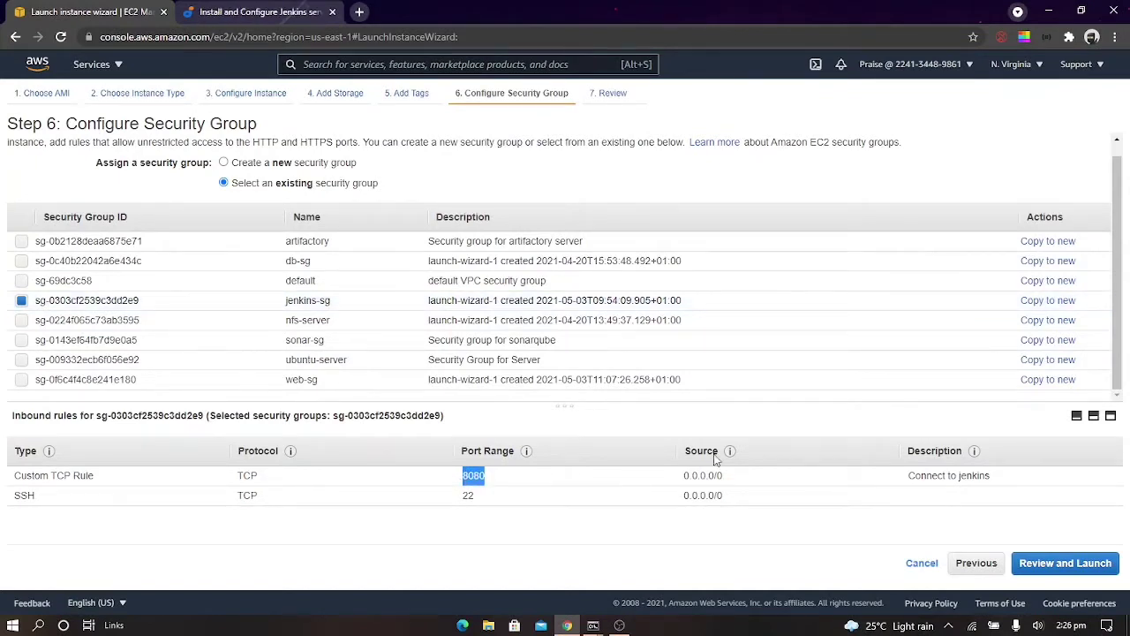
{"action": "left_click_drag", "start_coordinate": [722, 475], "coordinate": [680, 477]}
{"action": "left_click_drag", "start_coordinate": [474, 500], "coordinate": [432, 501]}
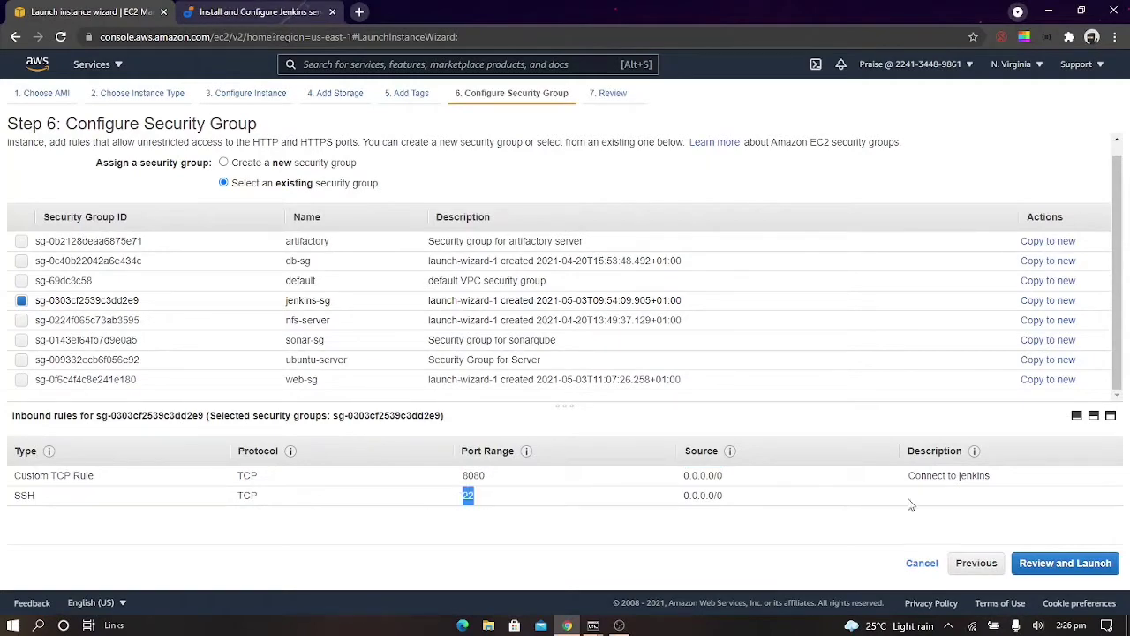
Launch the instance with the existing key pair, acknowledging access to the private key file, and return to the instances list
{"action": "left_click", "coordinate": [1084, 564]}
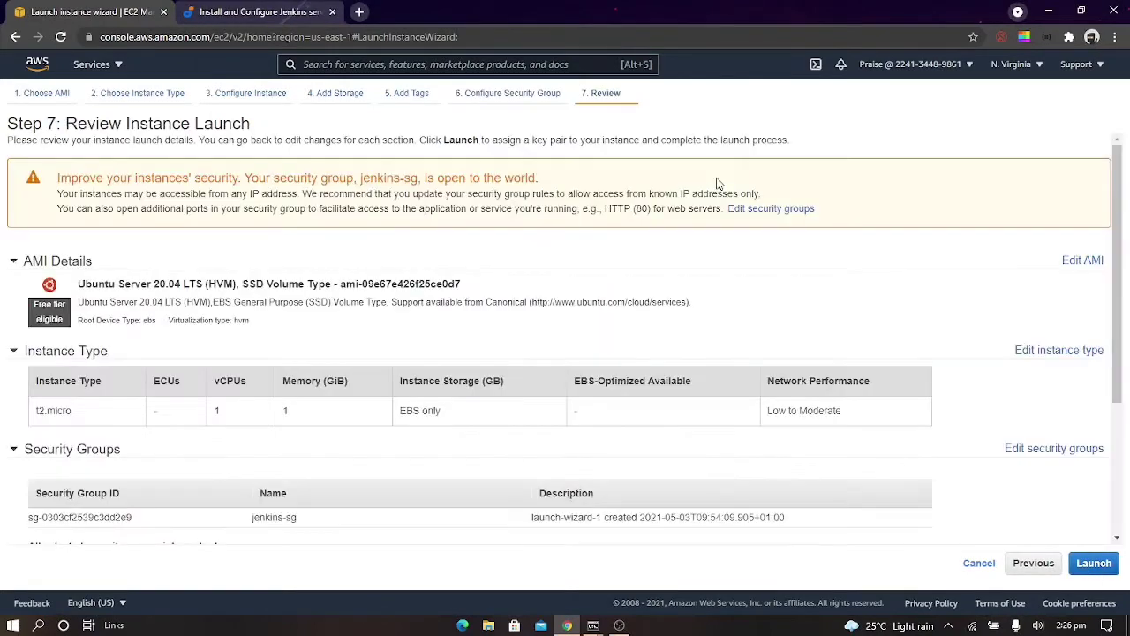
{"action": "left_click", "coordinate": [1094, 563]}
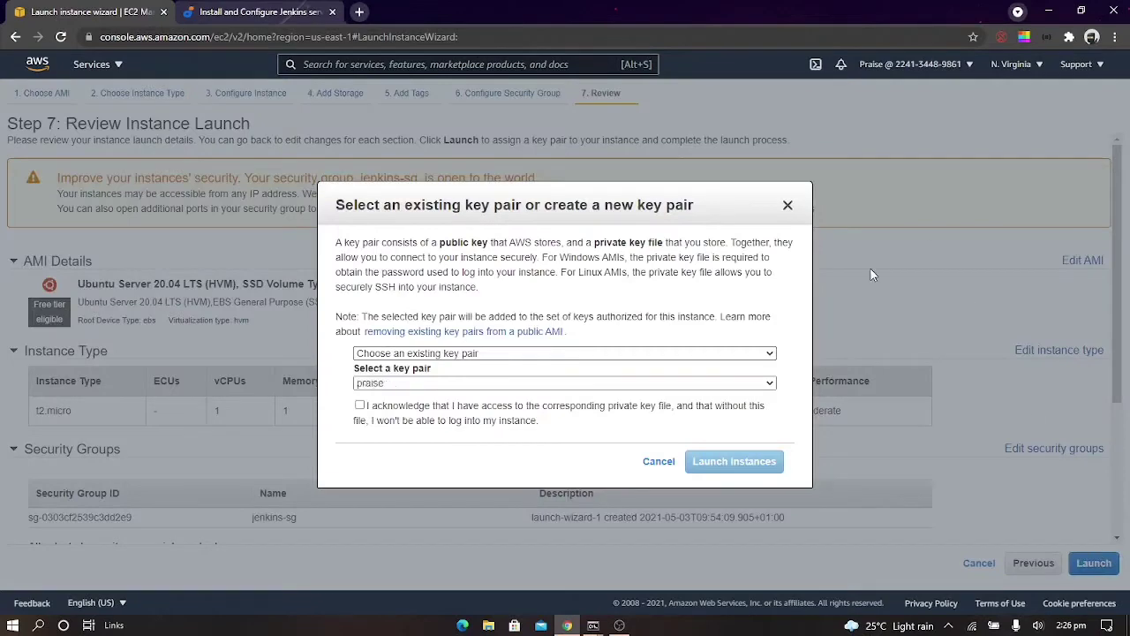
{"action": "left_click", "coordinate": [454, 420]}
{"action": "left_click", "coordinate": [769, 460]}
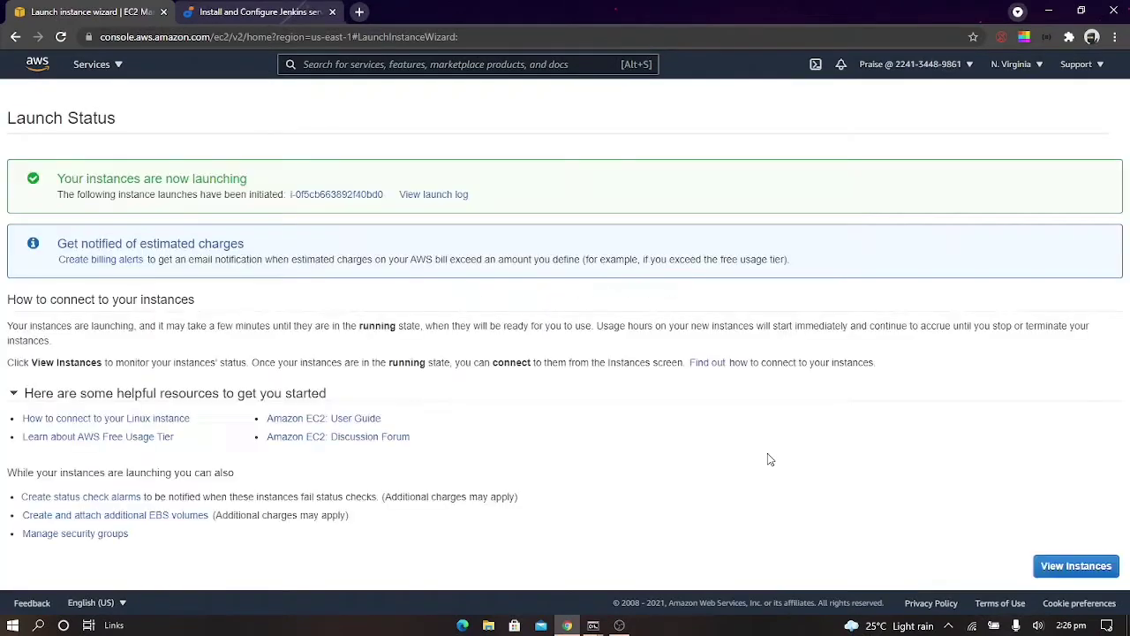
{"action": "left_click", "coordinate": [1073, 569]}
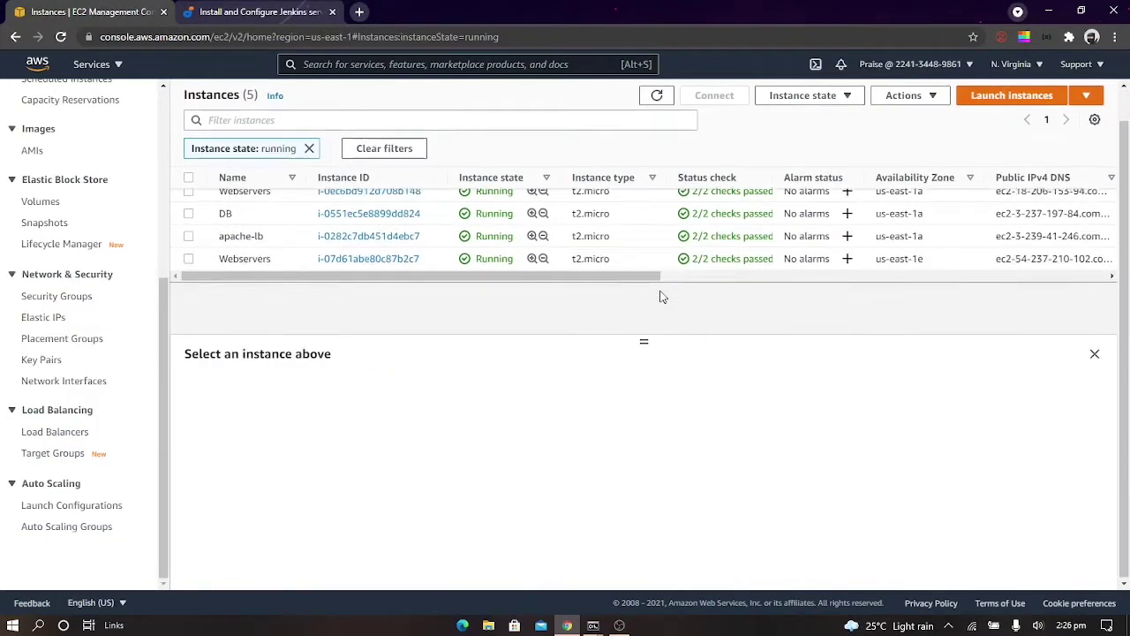
Check the site at the apache-lb instance's public IPv4 address in a separate browser tab, close that tab, and refresh the instances list
{"action": "left_click", "coordinate": [656, 97]}
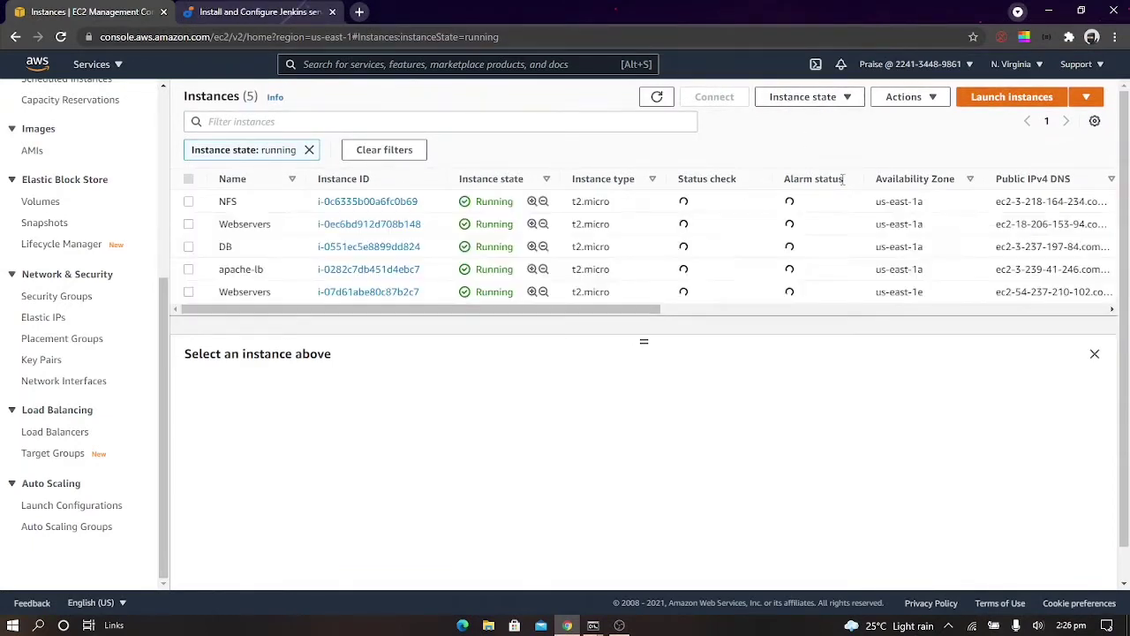
{"action": "left_click", "coordinate": [226, 269]}
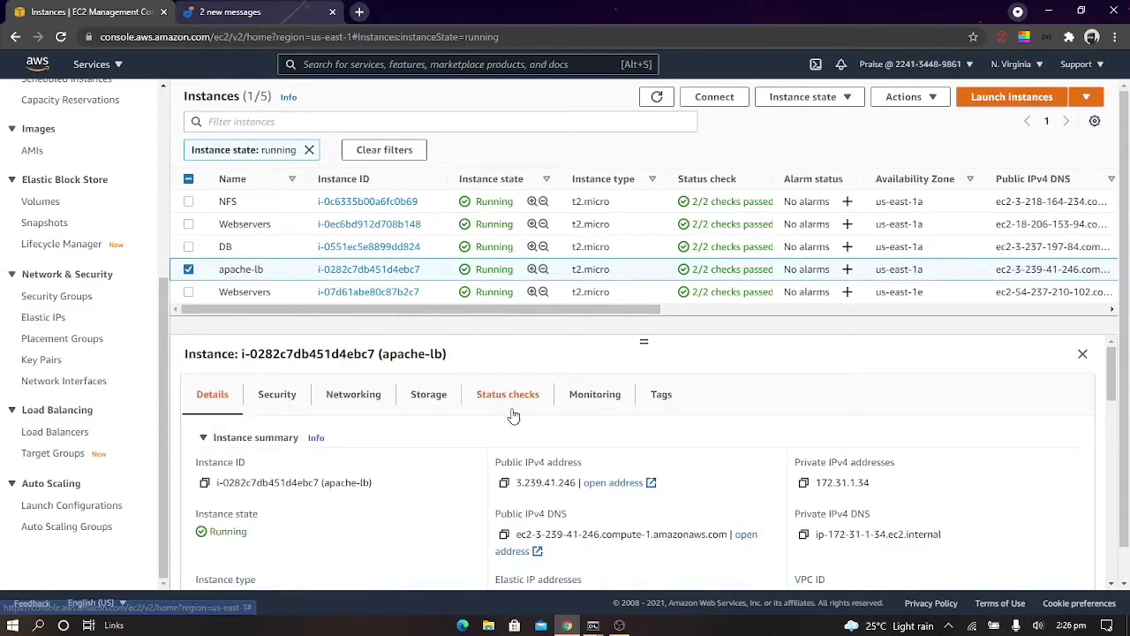
{"action": "left_click", "coordinate": [504, 482]}
{"action": "left_click", "coordinate": [359, 12]}
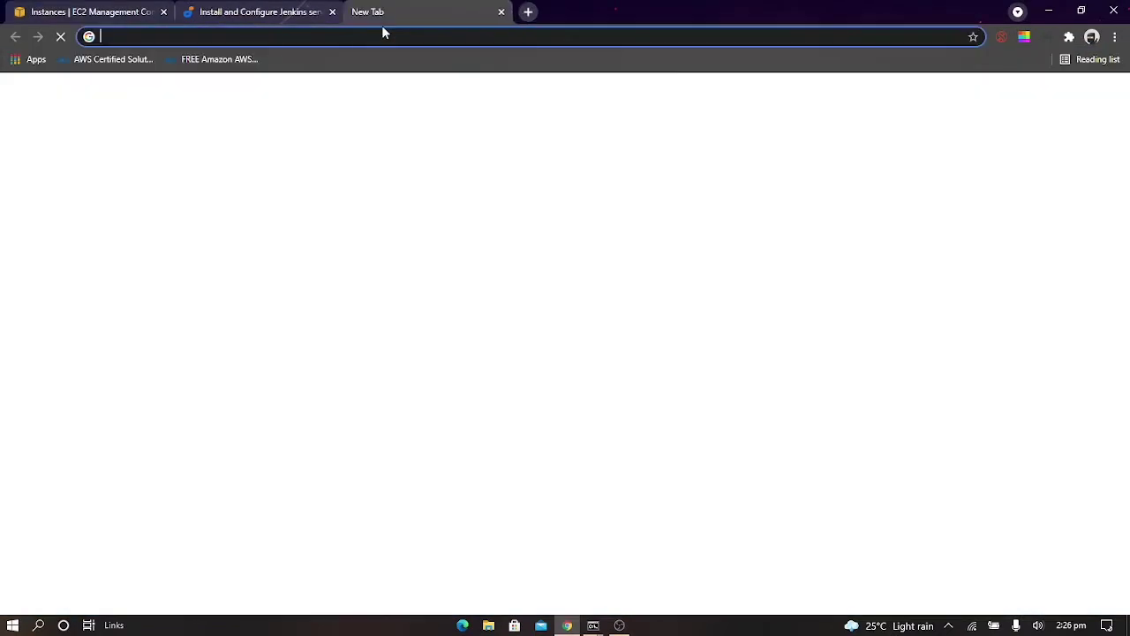
{"action": "key", "text": "ctrl+v"}
{"action": "key", "text": "Return"}
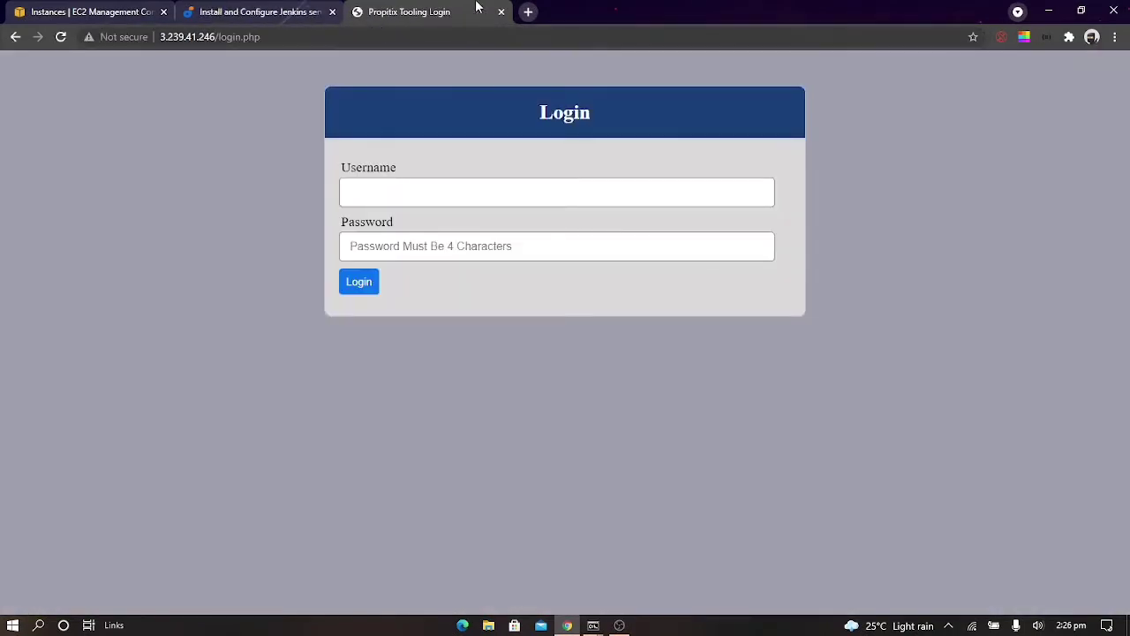
{"action": "left_click", "coordinate": [500, 12]}
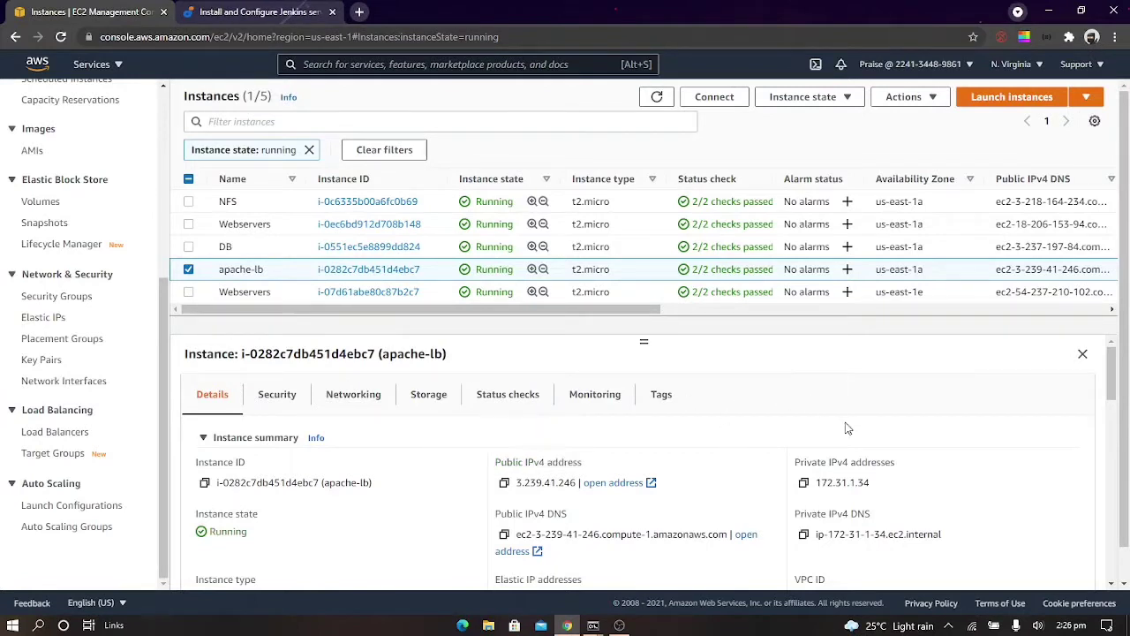
{"action": "left_click", "coordinate": [657, 98]}
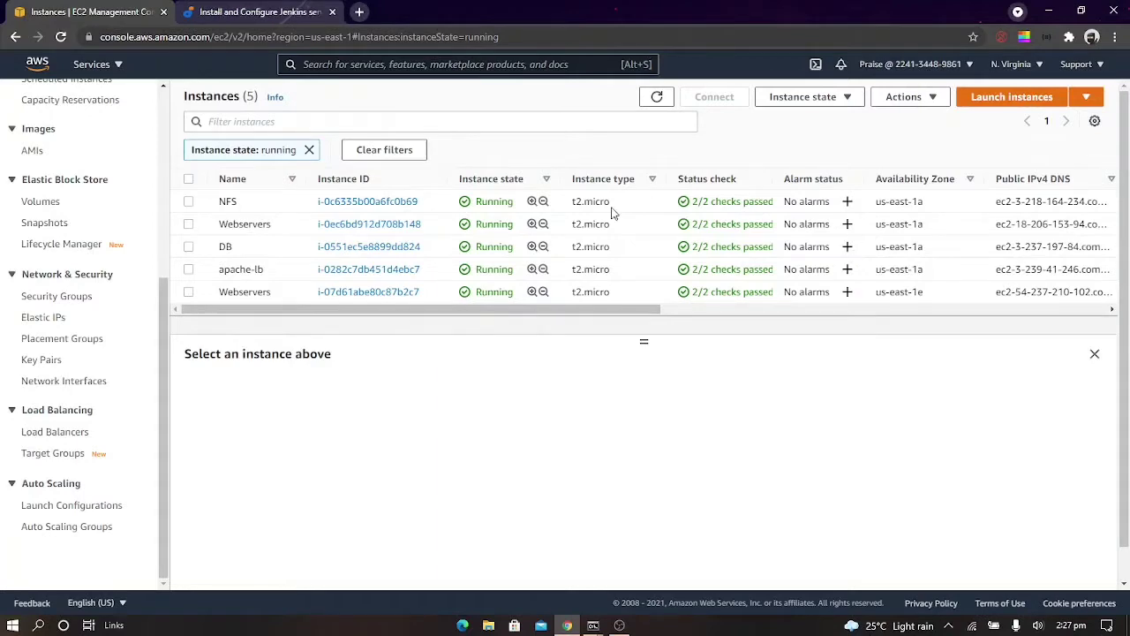
{"action": "left_click", "coordinate": [619, 625]}
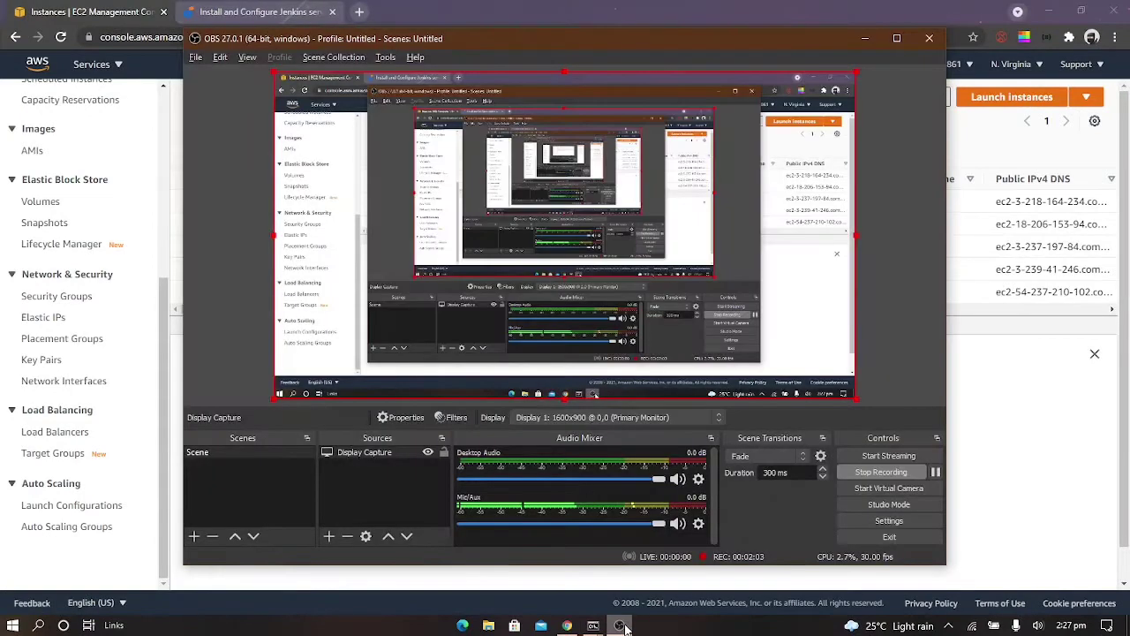
{"action": "left_click", "coordinate": [880, 472]}
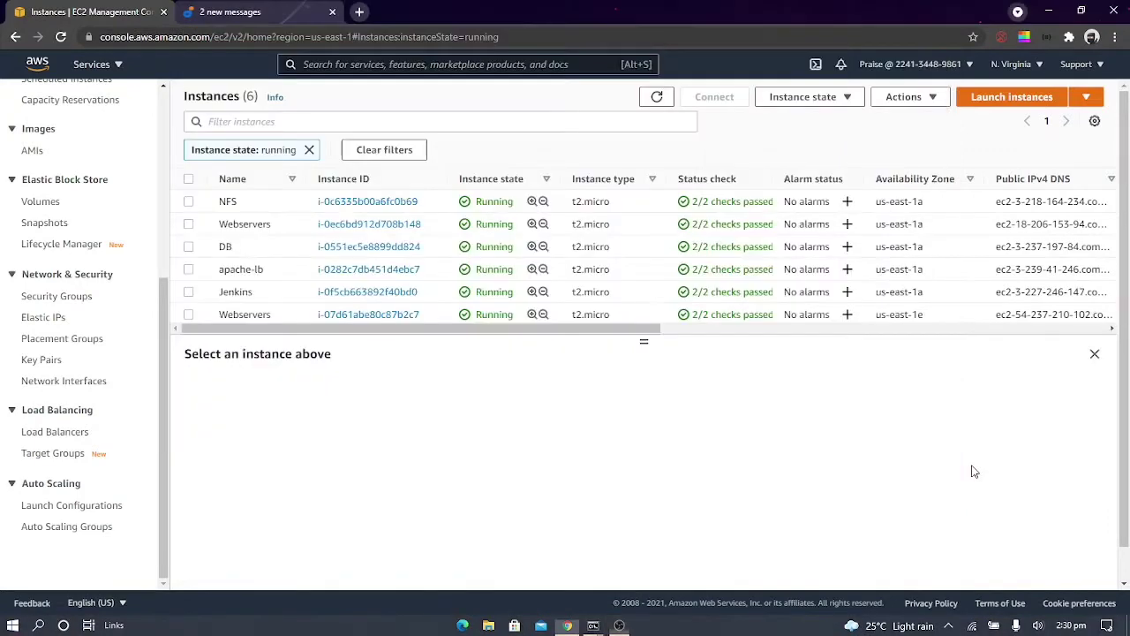
Copy the Jenkins instance's public IPv4 address, switch to Command Prompt, and clear its screen
{"action": "left_click", "coordinate": [235, 291]}
{"action": "left_click", "coordinate": [504, 482]}
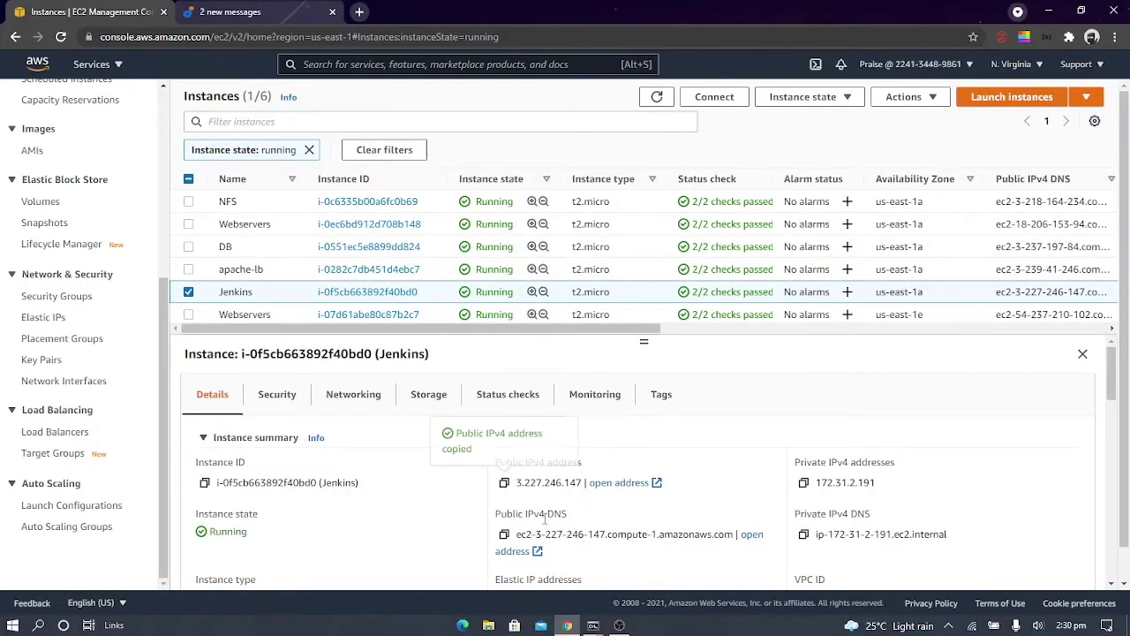
{"action": "mouse_move", "coordinate": [592, 623]}
{"action": "left_click", "coordinate": [582, 603]}
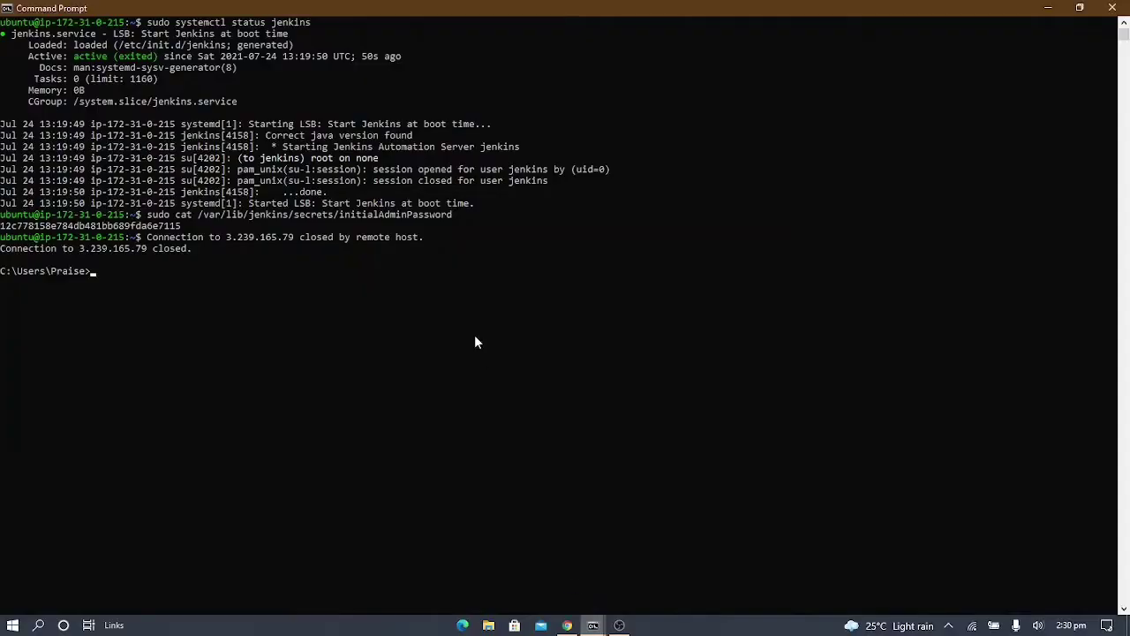
{"action": "type", "text": "clear"}
{"action": "key", "text": "Return"}
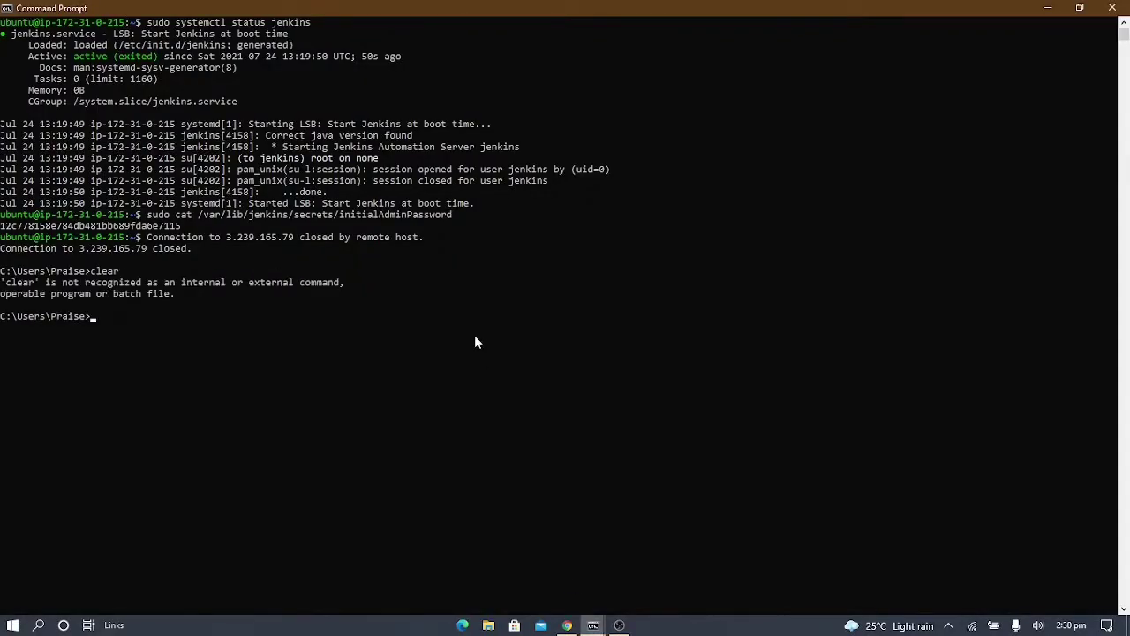
{"action": "type", "text": "cls"}
{"action": "key", "text": "Return"}
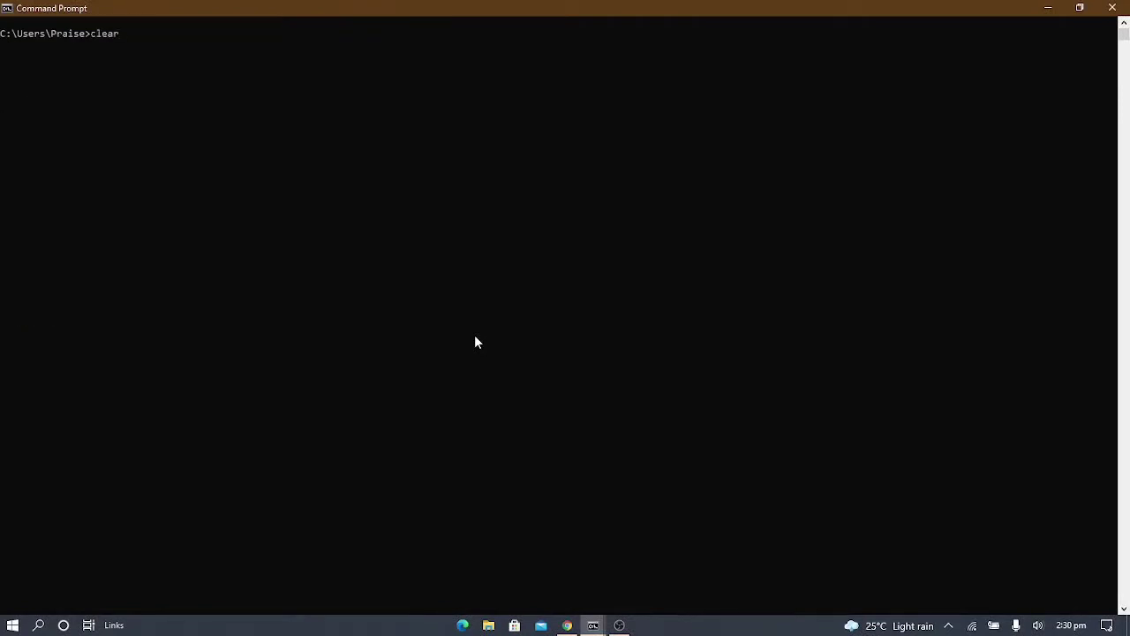
{"action": "key", "text": "Up"}
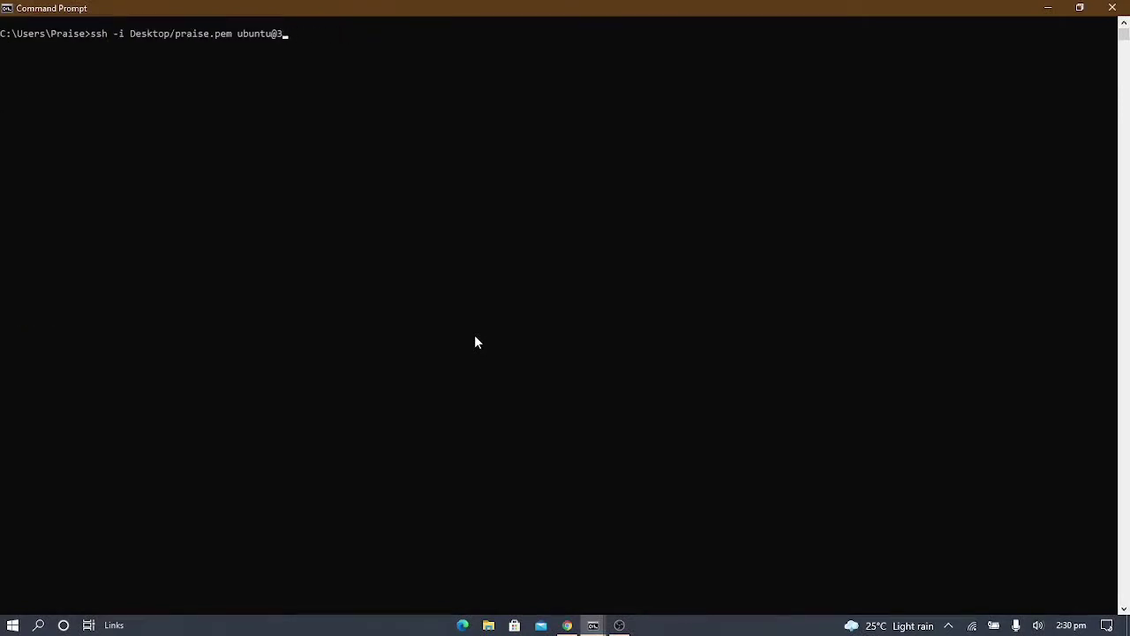
{"action": "key", "text": "ctrl+v"}
{"action": "key", "text": "Return"}
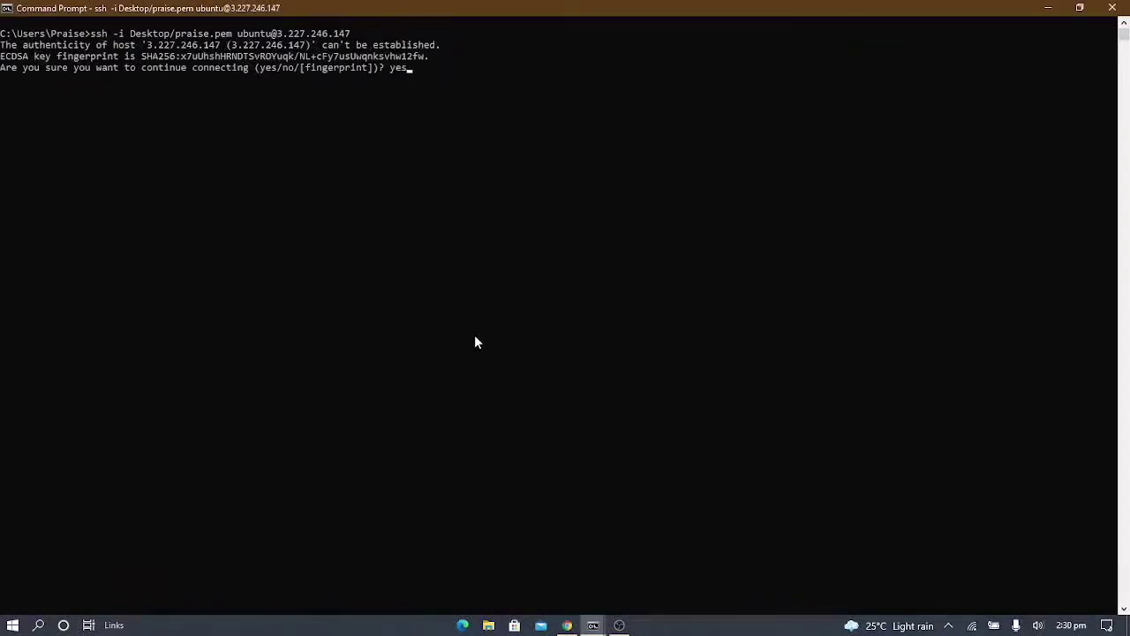
{"action": "key", "text": "Return"}
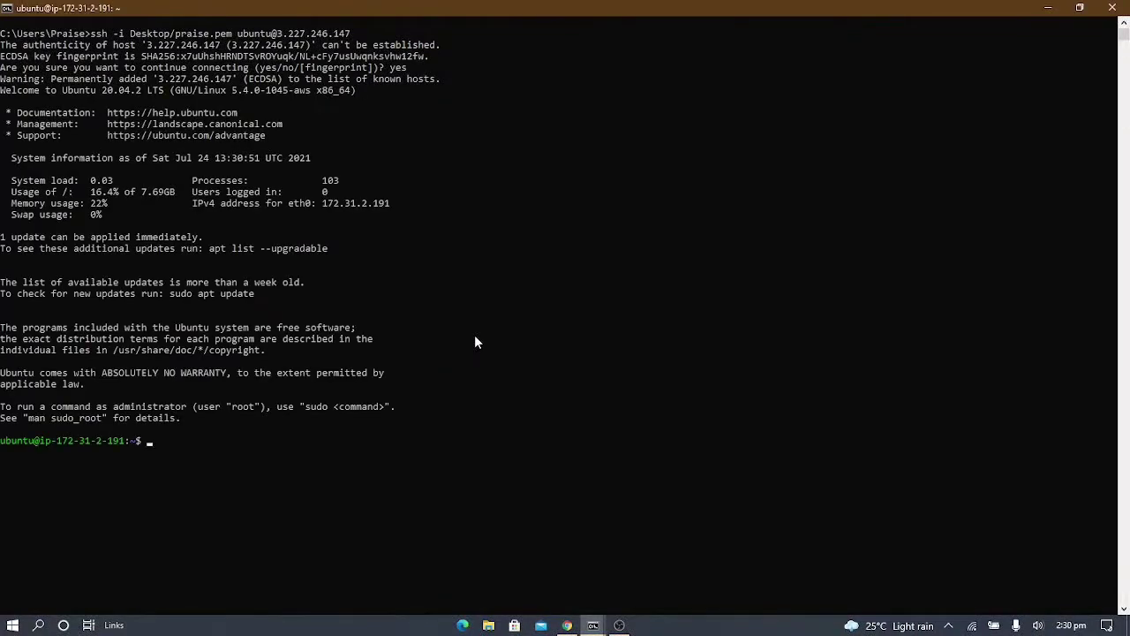
{"action": "type", "text": "clear"}
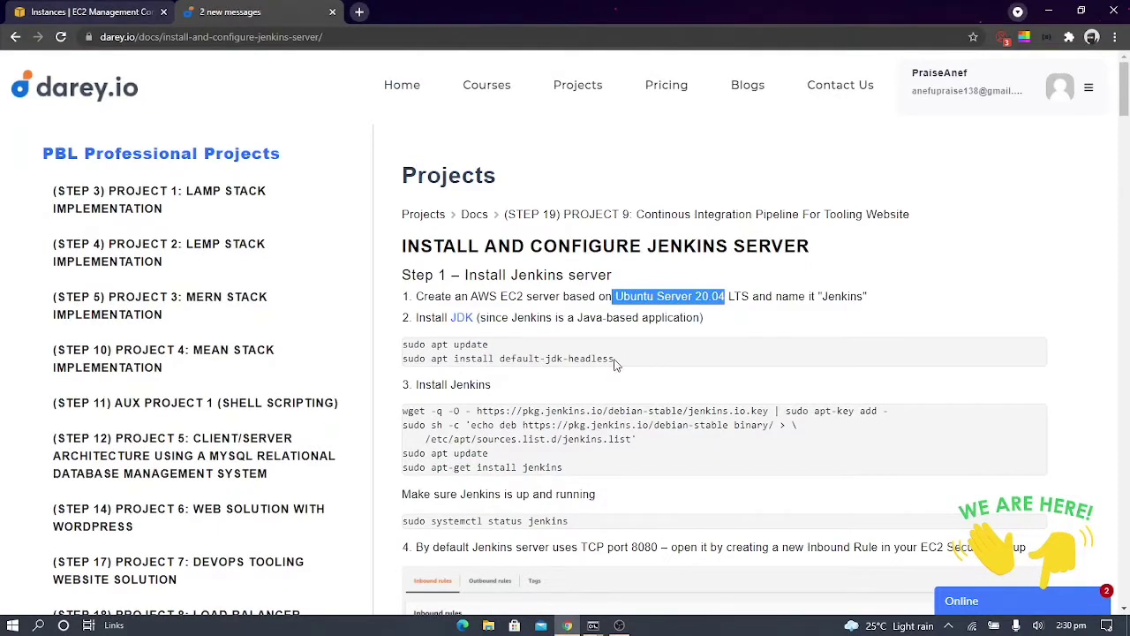
Copy the guide's sudo apt update and sudo apt install default-jdk-headless commands and run them in the SSH terminal
{"action": "left_click_drag", "start_coordinate": [616, 362], "coordinate": [499, 362]}
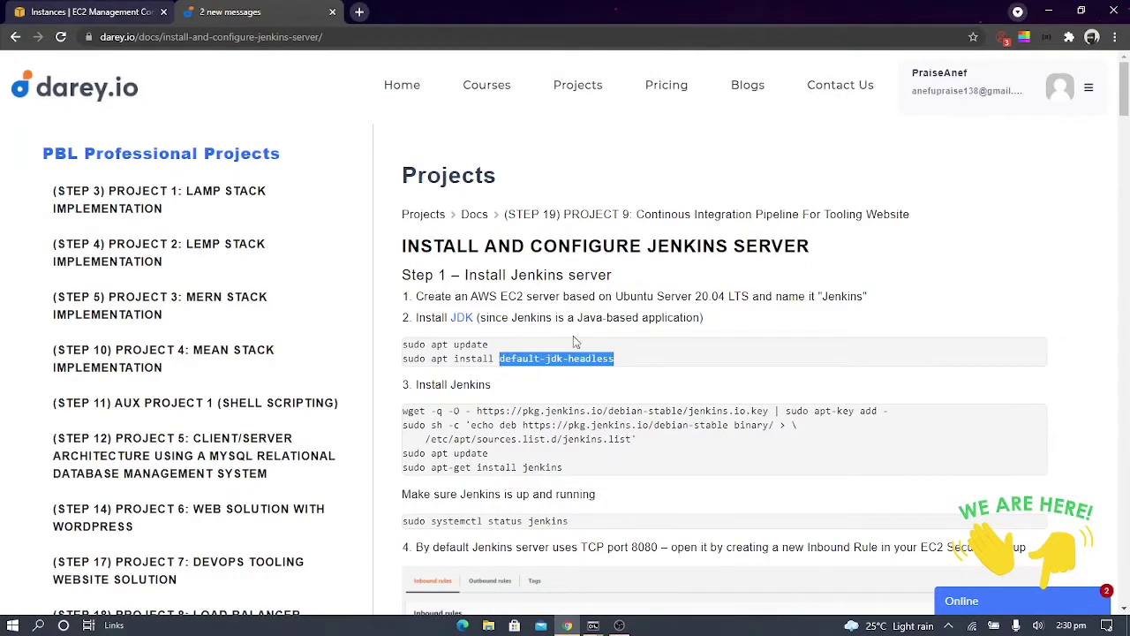
{"action": "left_click_drag", "start_coordinate": [636, 361], "coordinate": [389, 349]}
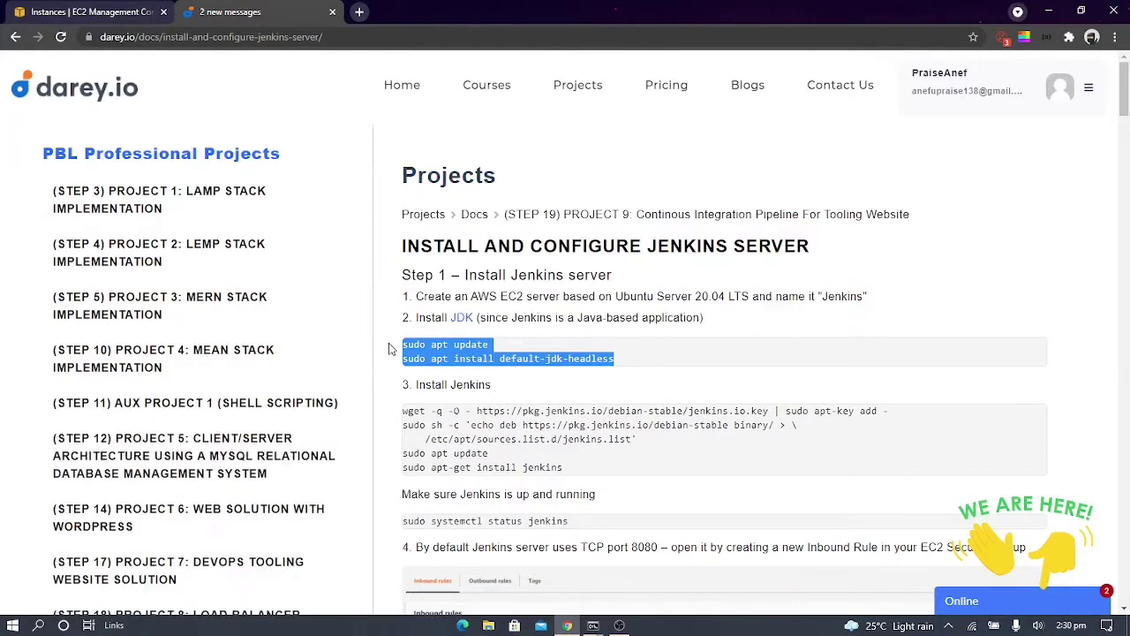
{"action": "key", "text": "alt+Tab"}
{"action": "right_click", "coordinate": [473, 334]}
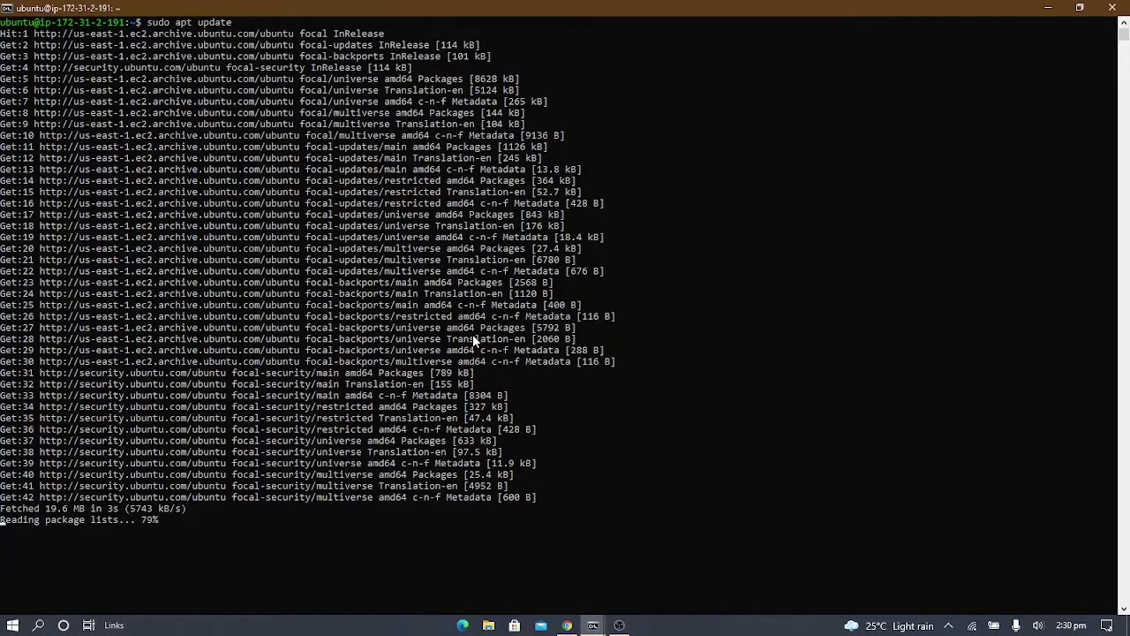
Copy the guide's block of Jenkins installation commands, return to the terminal, and confirm the JDK installation with y
{"action": "key", "text": "alt+Tab"}
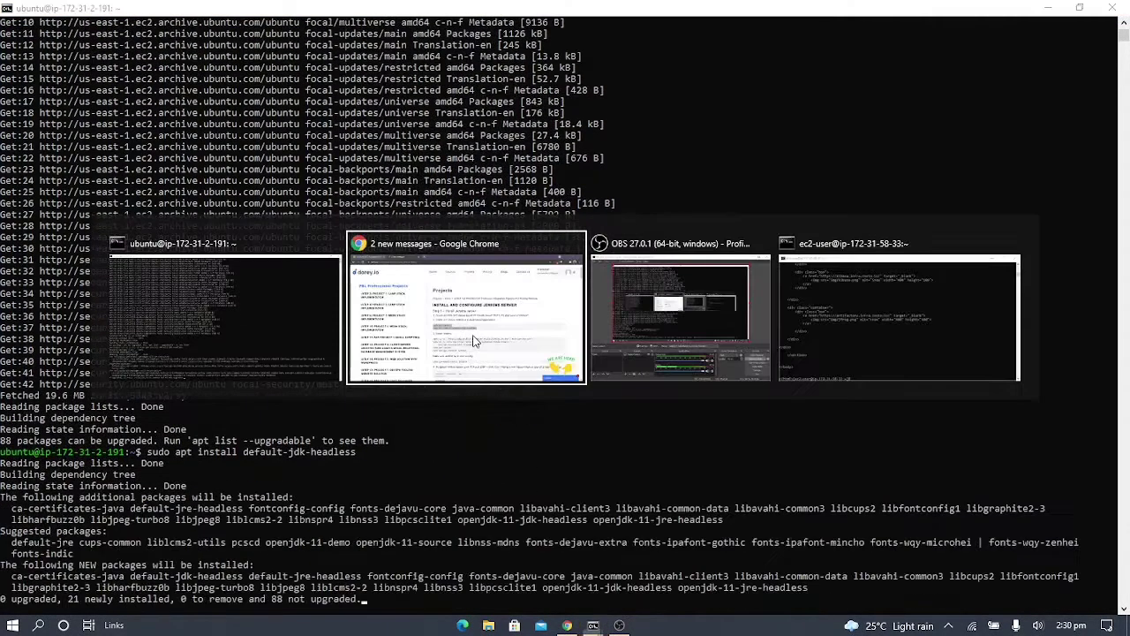
{"action": "scroll", "coordinate": [707, 449], "scroll_direction": "down", "scroll_amount": 3}
{"action": "left_click_drag", "start_coordinate": [614, 344], "coordinate": [409, 282]}
{"action": "key", "text": "ctrl+c"}
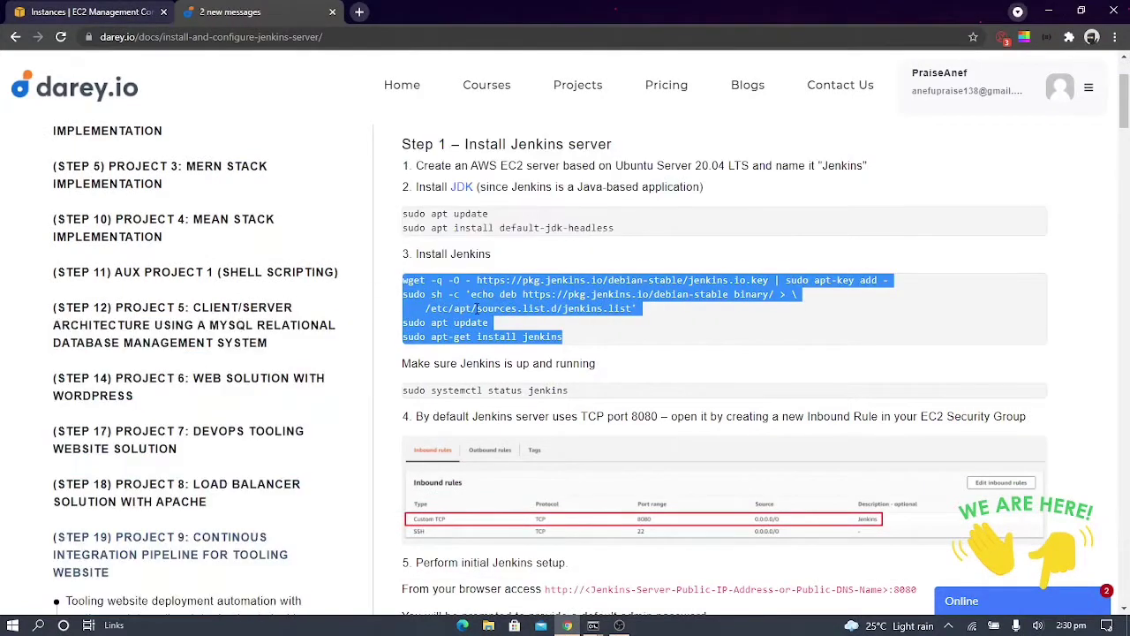
{"action": "key", "text": "alt+Tab"}
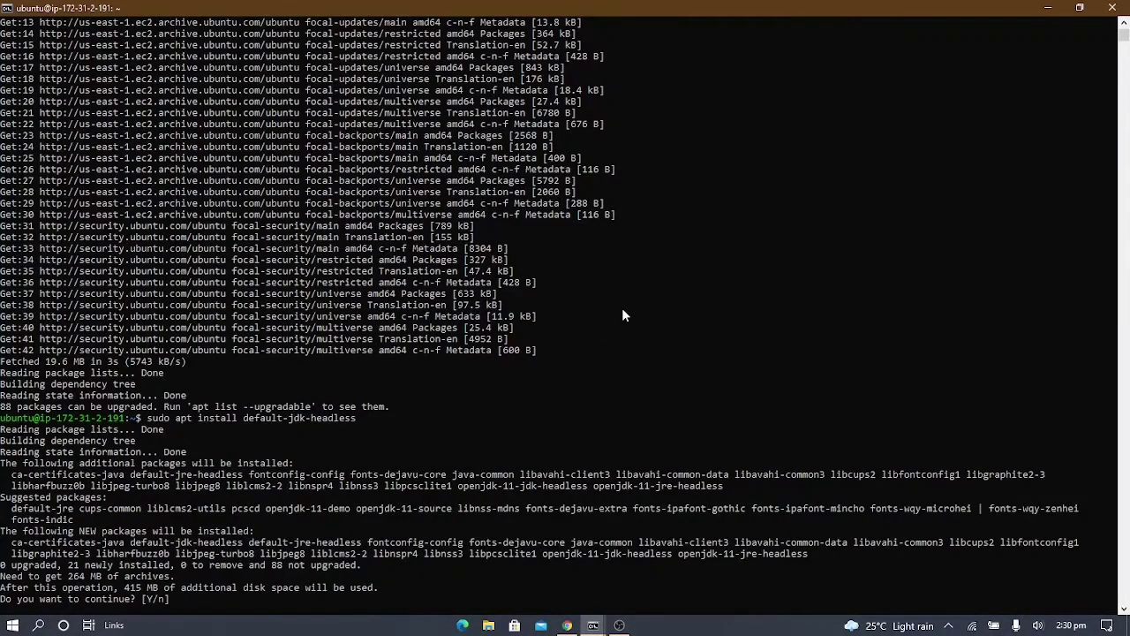
{"action": "type", "text": "y"}
{"action": "key", "text": "Return"}
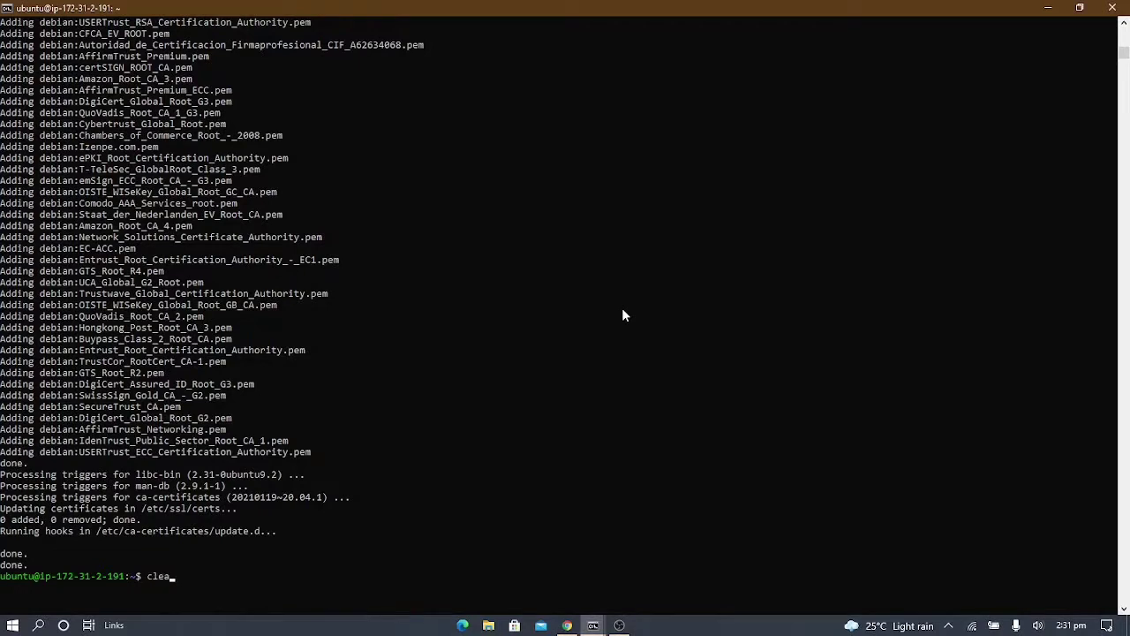
Clear the terminal, run the copied commands that add the Jenkins repository and install Jenkins, and confirm the installation with y
{"action": "type", "text": "r"}
{"action": "key", "text": "Return"}
{"action": "right_click", "coordinate": [482, 173]}
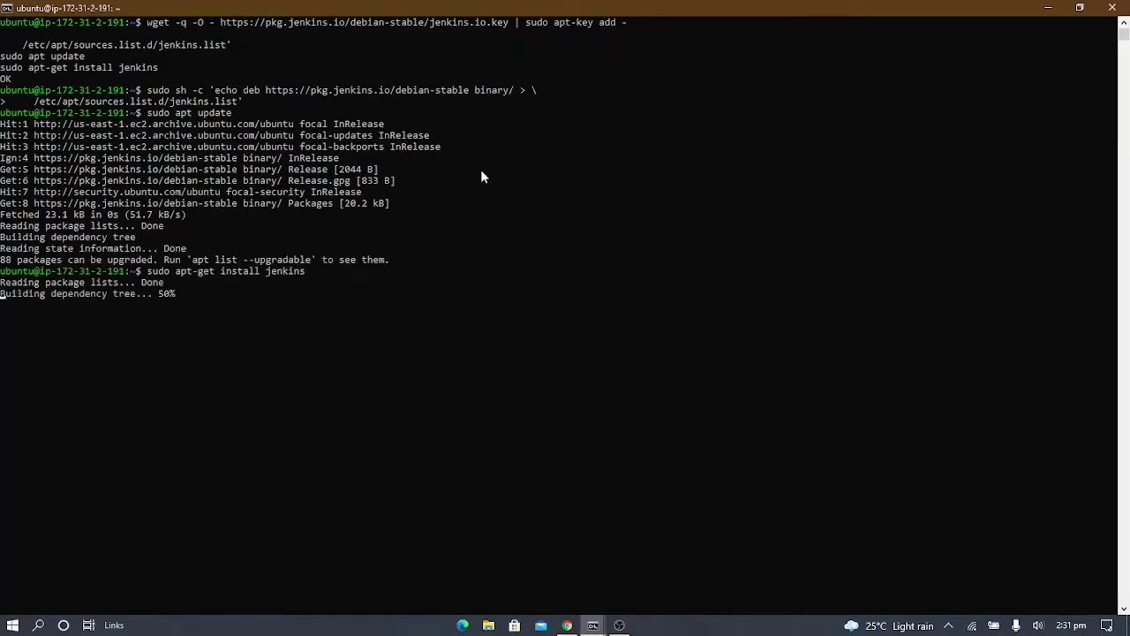
{"action": "type", "text": "y"}
{"action": "key", "text": "Return"}
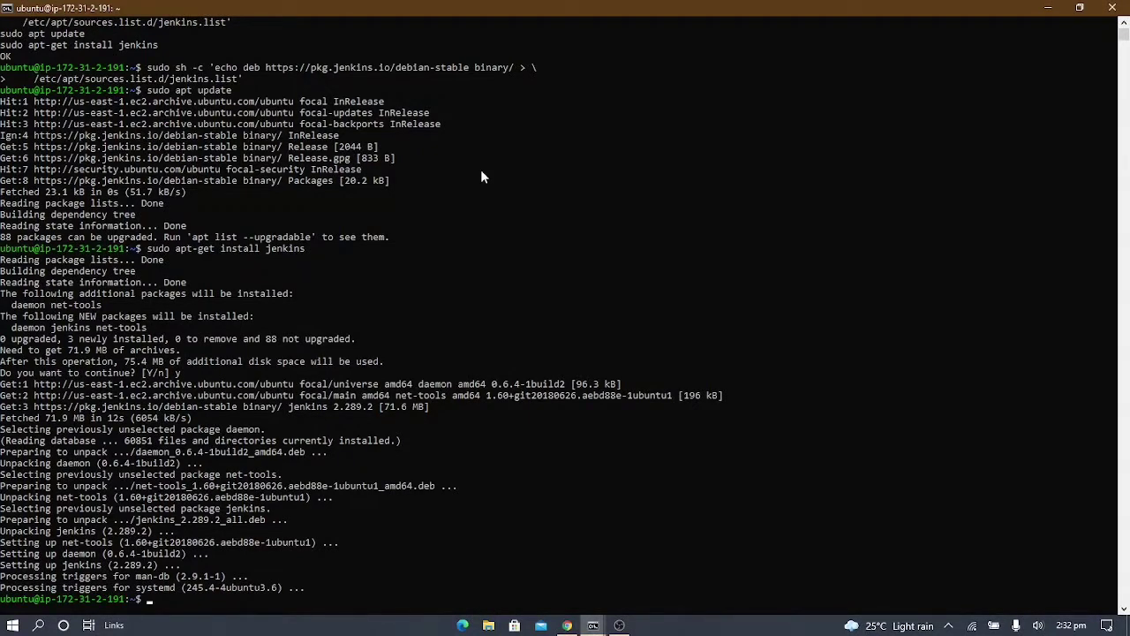
Clear the terminal and check the Jenkins service with sudo systemctl status jenkins
{"action": "type", "text": "lear"}
{"action": "key", "text": "Return"}
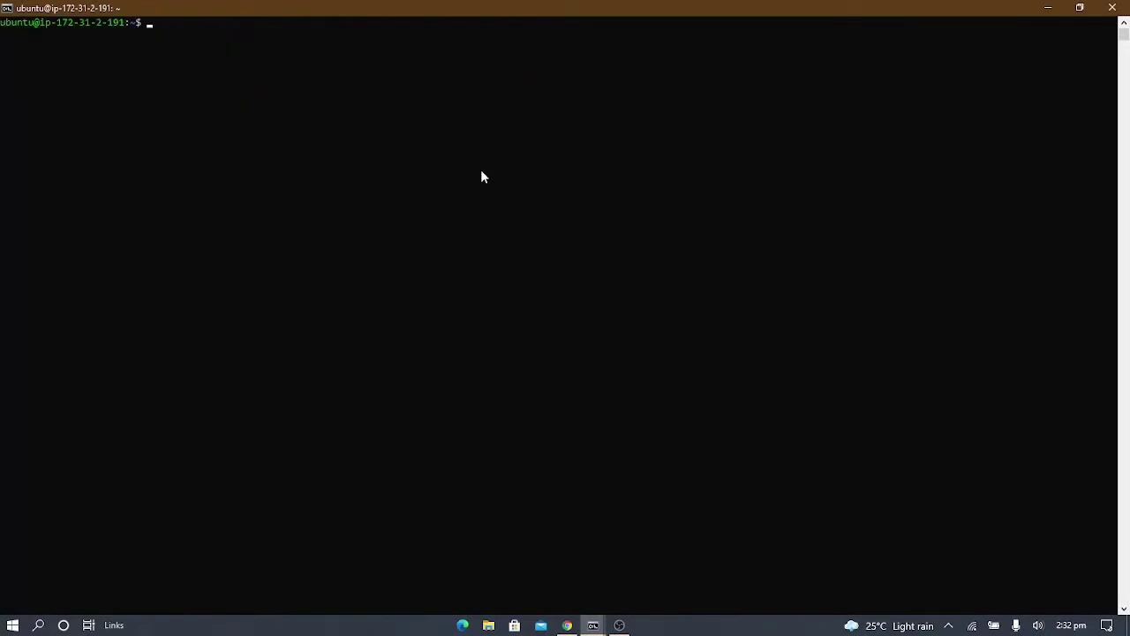
{"action": "type", "text": "sudo systemctl status je"}
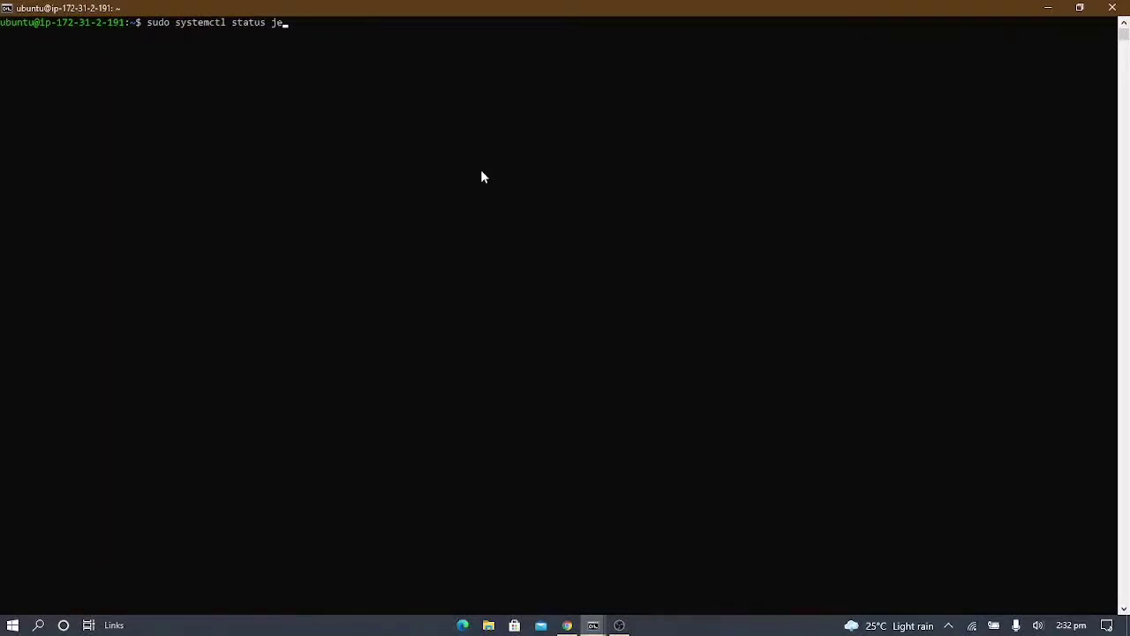
{"action": "type", "text": "nkins"}
{"action": "key", "text": "Return"}
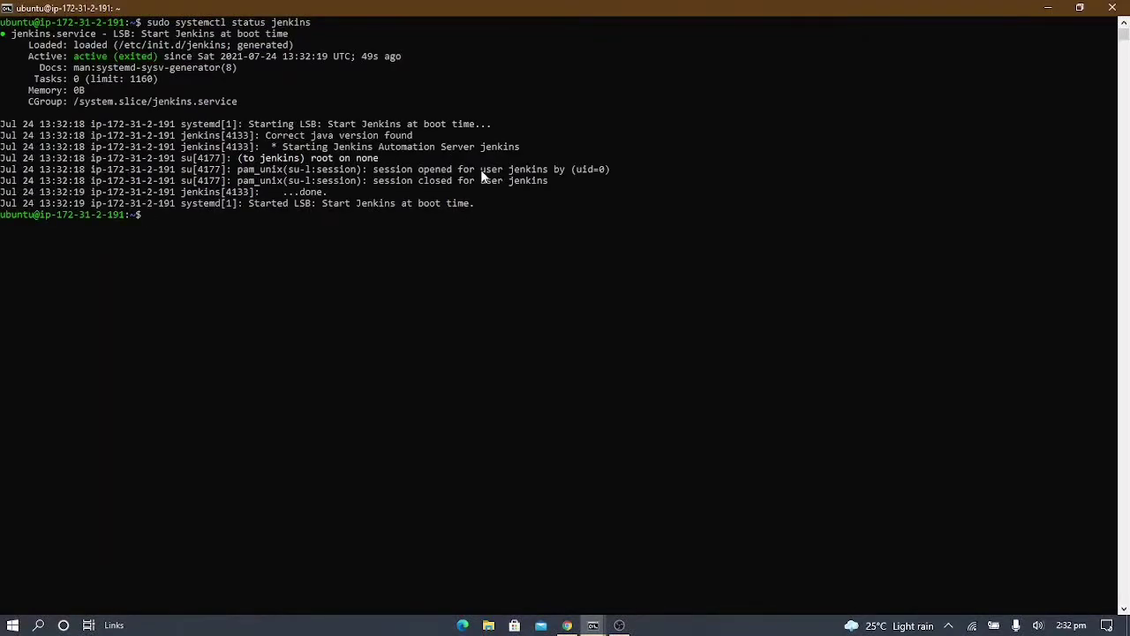
Switch to the browser and open the Jenkins server at 3.227.246.147:8080 in a new tab
{"action": "key", "text": "alt+Tab"}
{"action": "scroll", "coordinate": [603, 240], "scroll_direction": "down", "scroll_amount": 2}
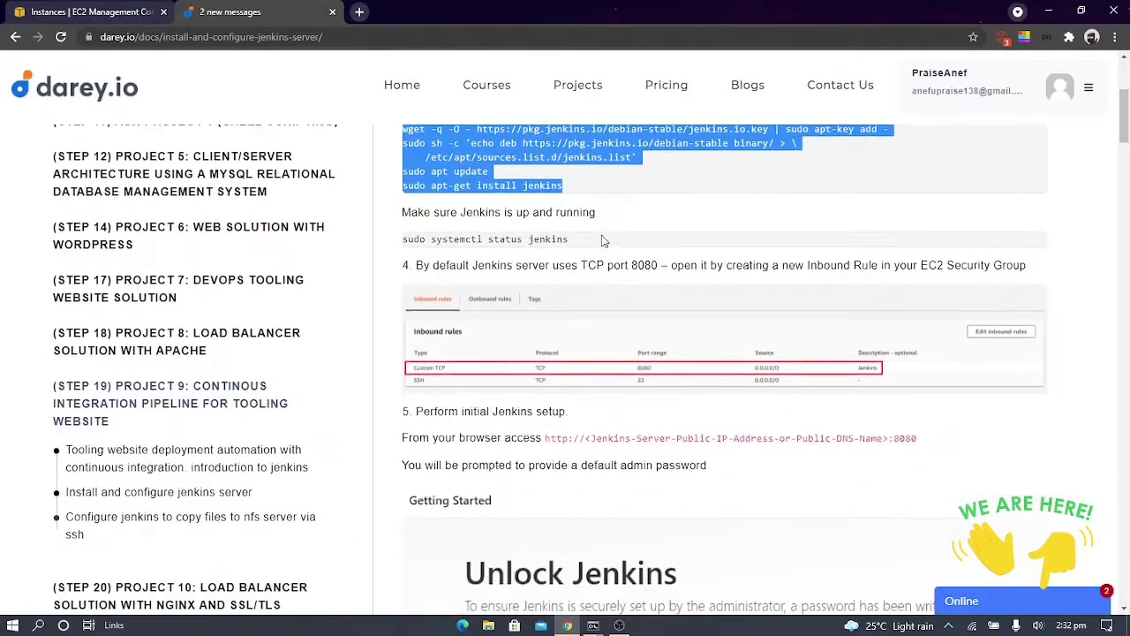
{"action": "left_click", "coordinate": [88, 11]}
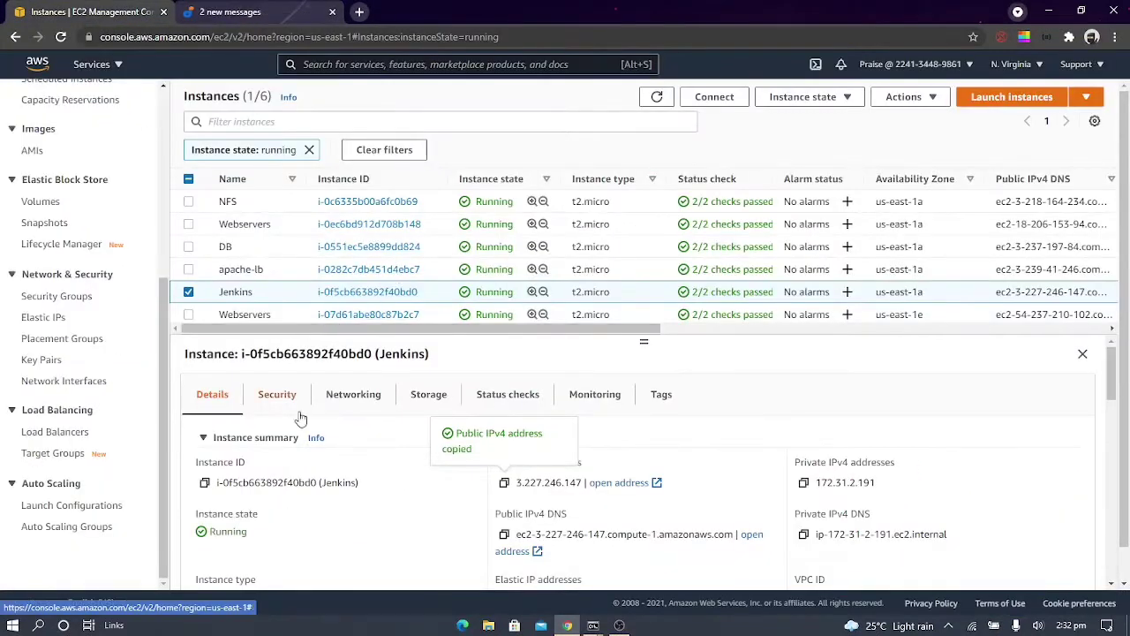
{"action": "left_click", "coordinate": [360, 10]}
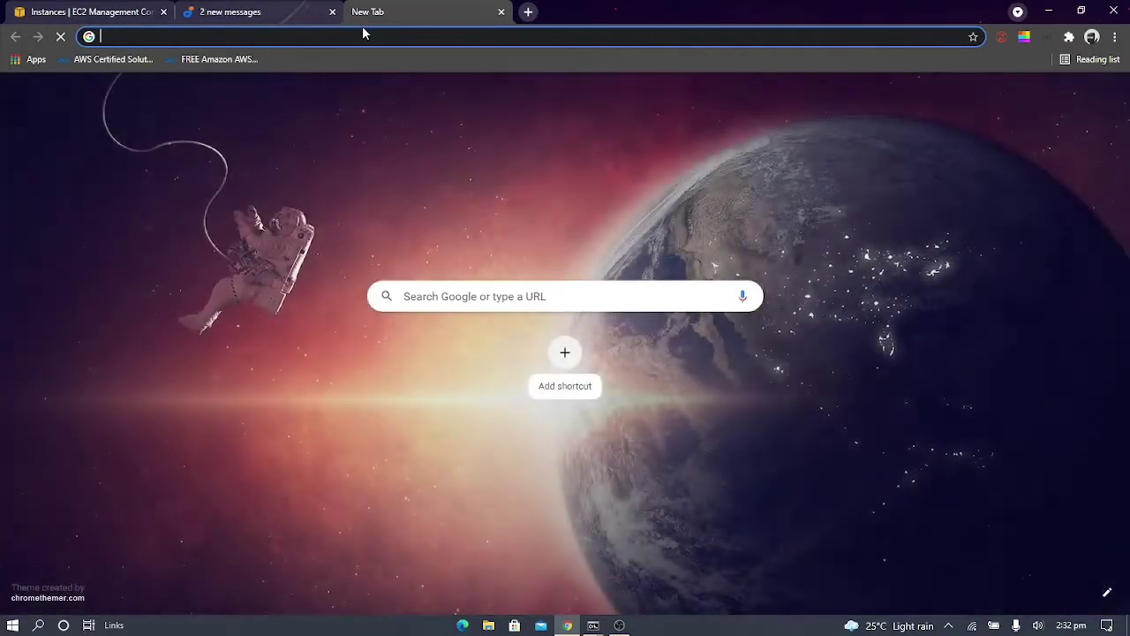
{"action": "type", "text": "3.227.246.147"}
{"action": "type", "text": ":808"}
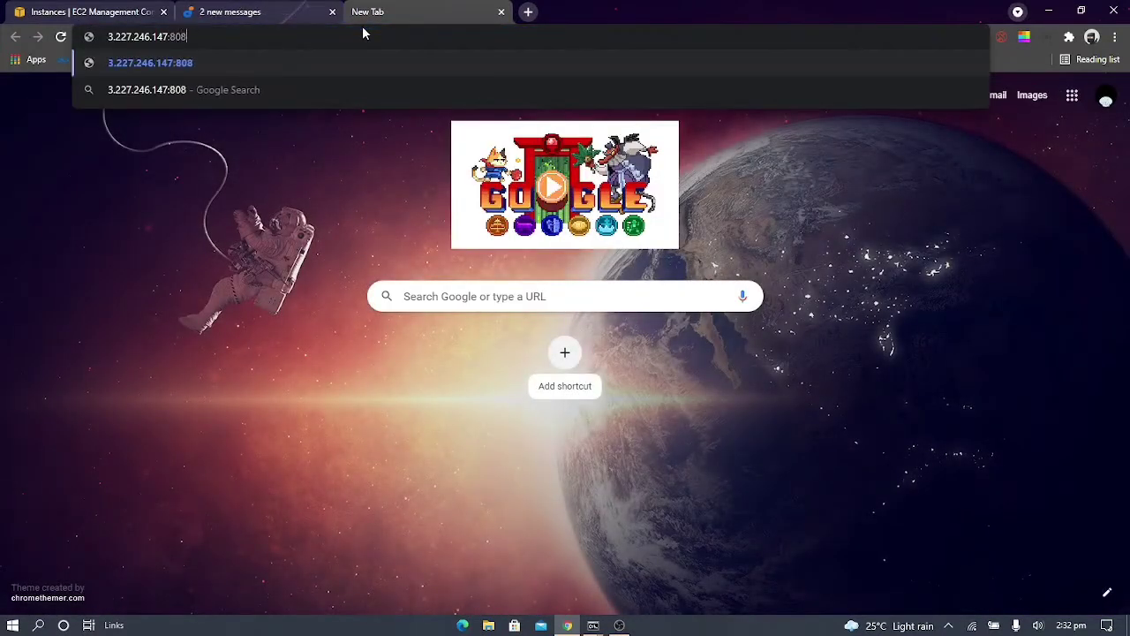
{"action": "type", "text": "0"}
{"action": "key", "text": "Return"}
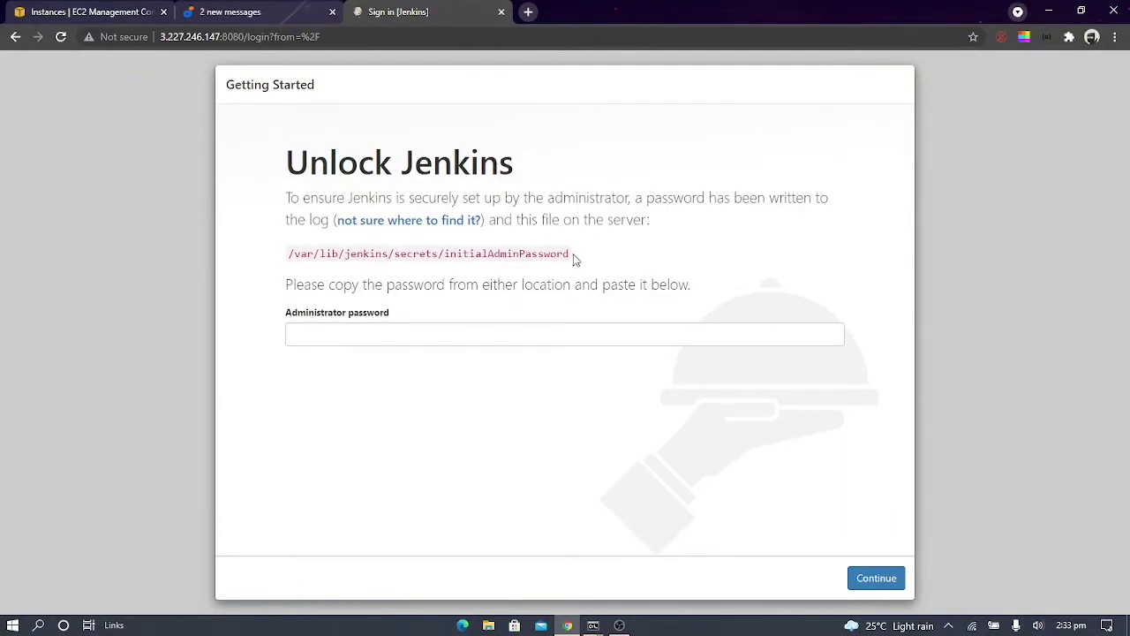
Copy the initial admin password file path from the Unlock Jenkins page and display that file in the terminal with sudo cat
{"action": "left_click_drag", "start_coordinate": [570, 255], "coordinate": [290, 253]}
{"action": "key", "text": "ctrl+c"}
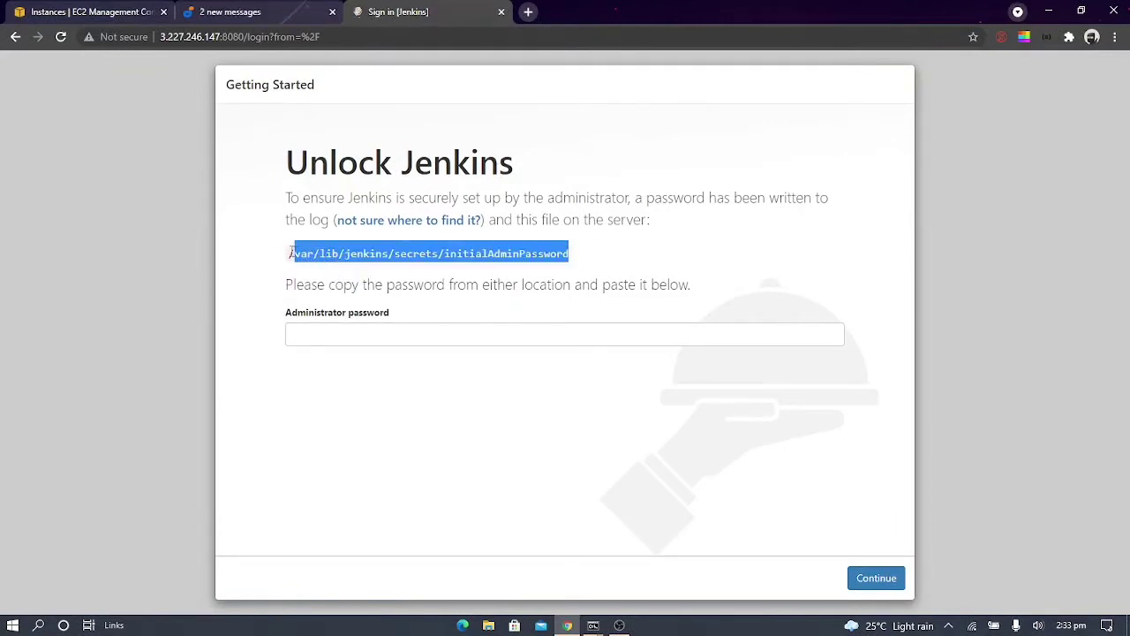
{"action": "key", "text": "alt+Tab"}
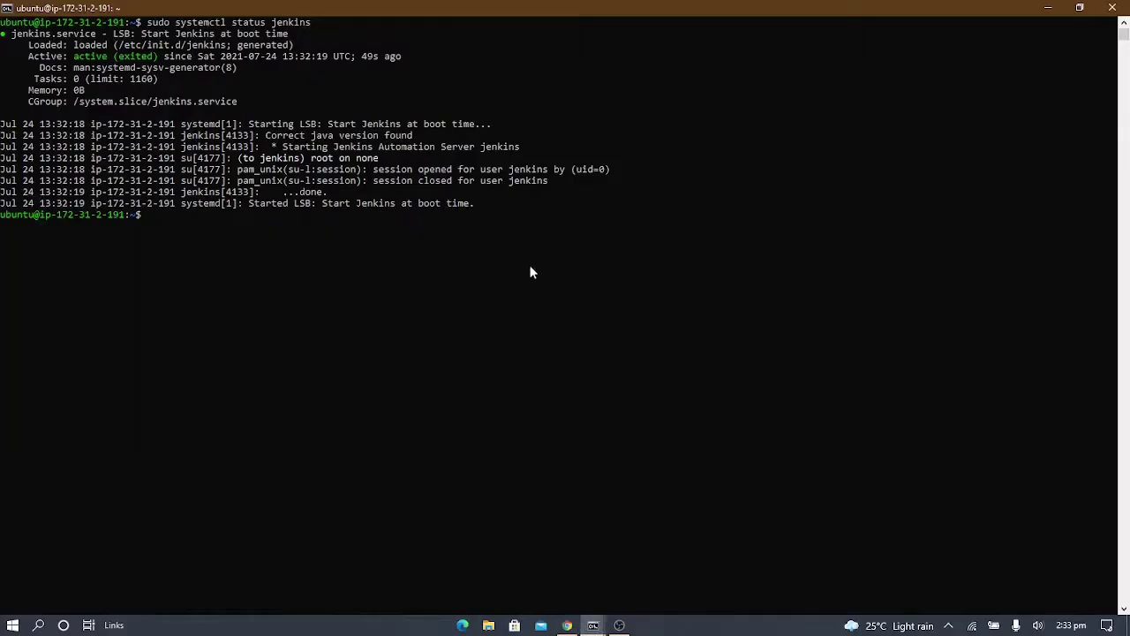
{"action": "type", "text": "sudo cat"}
{"action": "right_click", "coordinate": [530, 272]}
{"action": "key", "text": "Return"}
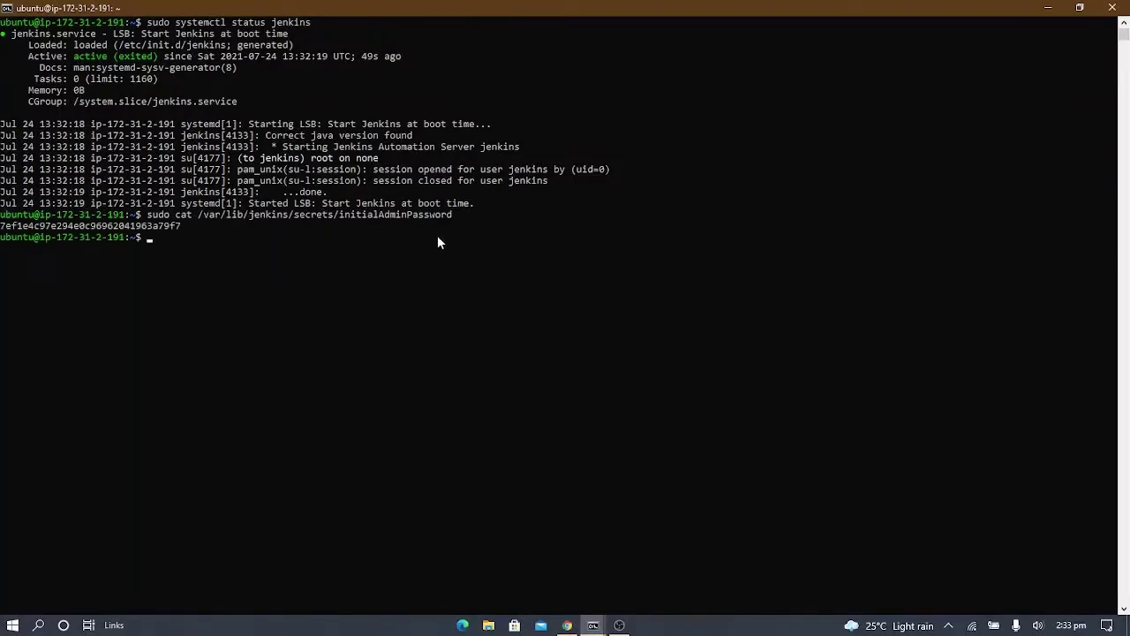
Copy the initial admin password from the terminal, paste it into the Administrator password field in the browser, and submit it
{"action": "left_click_drag", "start_coordinate": [176, 227], "coordinate": [2, 231]}
{"action": "right_click", "coordinate": [2, 231]}
{"action": "key", "text": "alt+Tab"}
{"action": "left_click", "coordinate": [379, 325]}
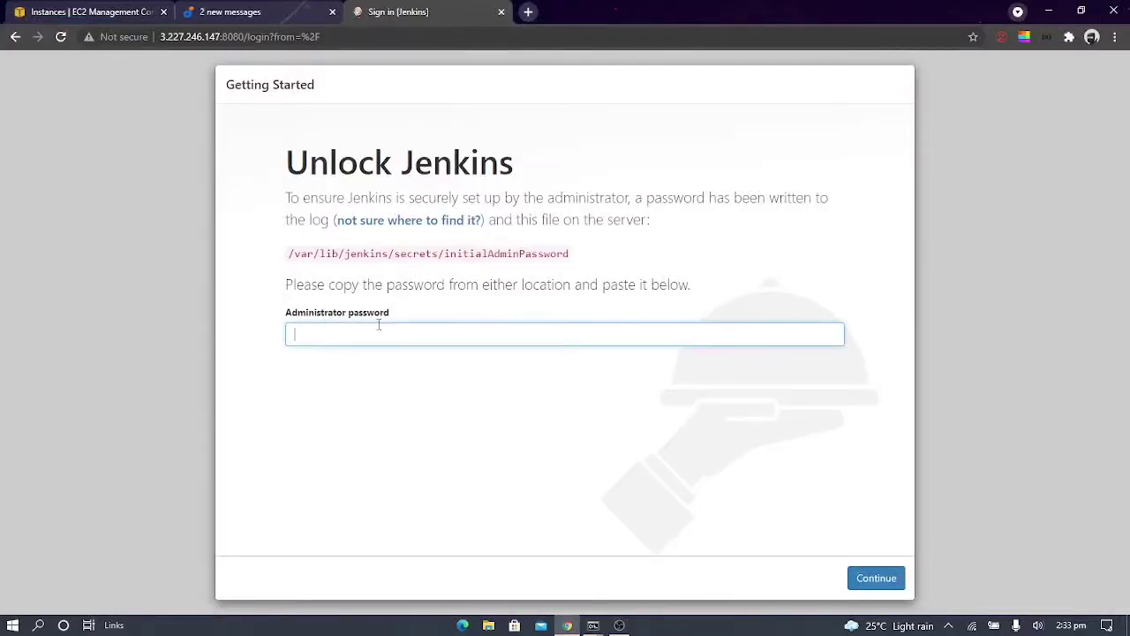
{"action": "key", "text": "ctrl+v"}
{"action": "key", "text": "Return"}
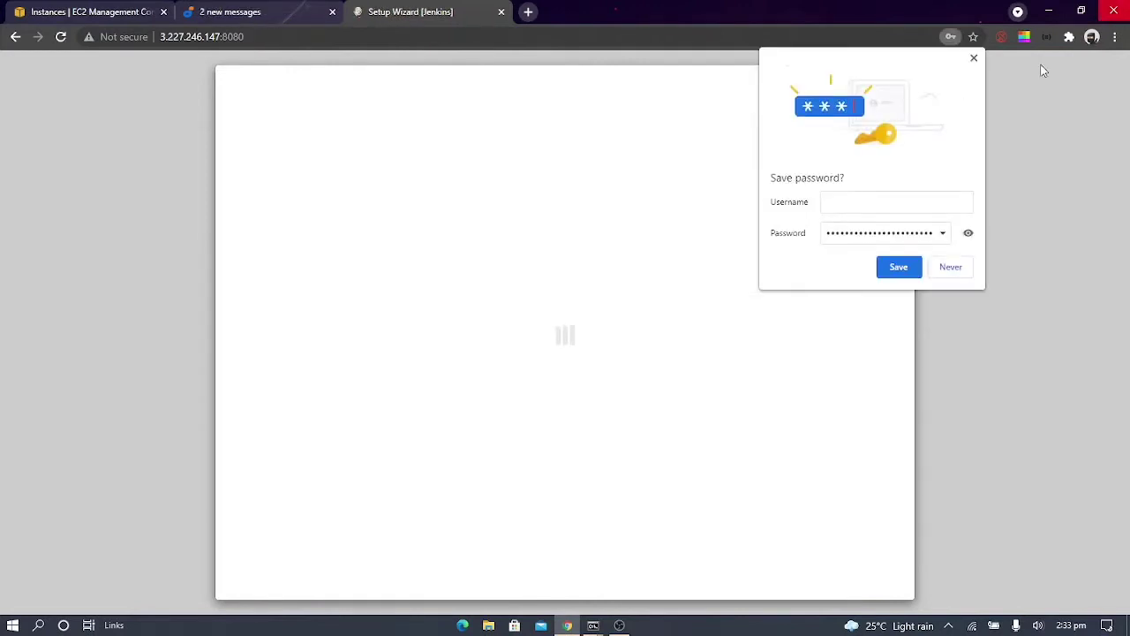
Dismiss the browser's offer to save the password and install the suggested Jenkins plugins
{"action": "left_click", "coordinate": [974, 60]}
{"action": "left_click", "coordinate": [974, 60]}
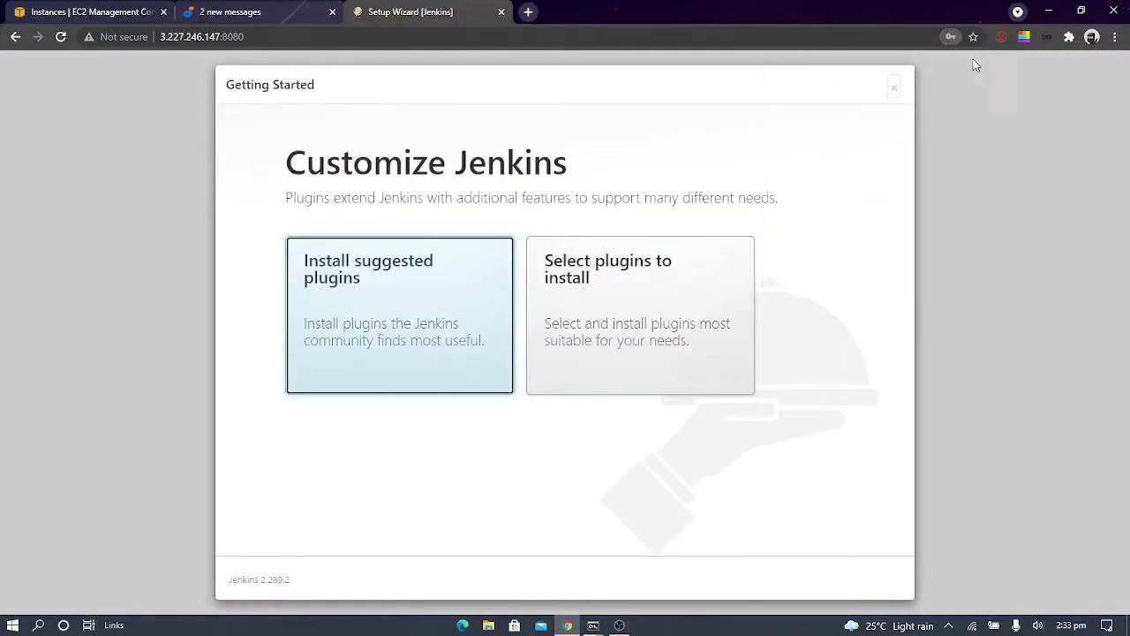
{"action": "left_click", "coordinate": [391, 360]}
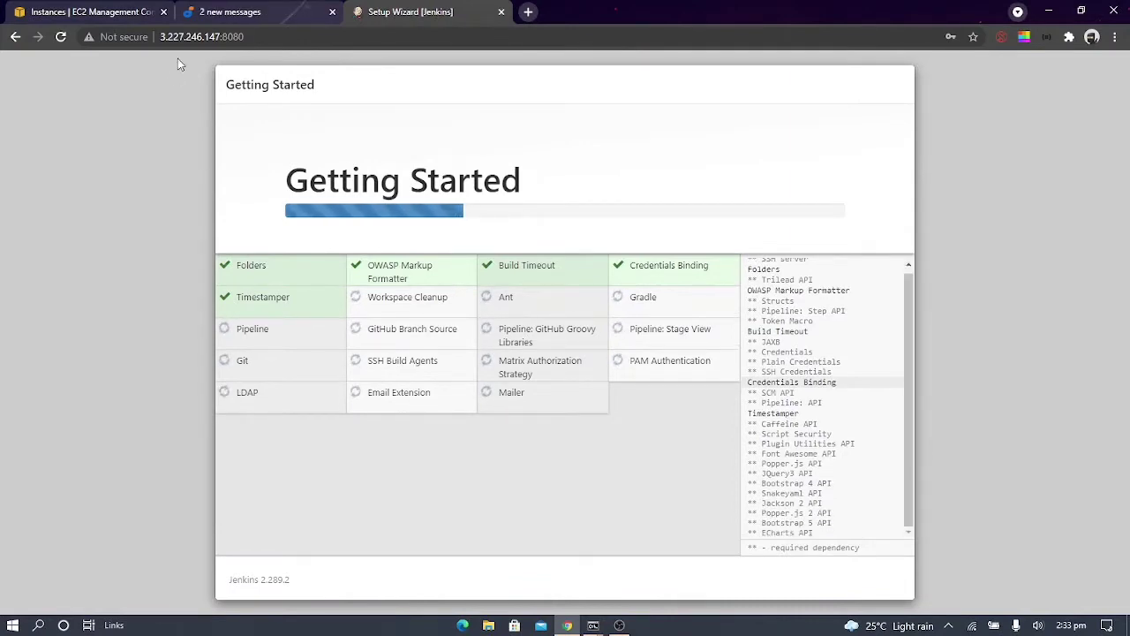
Review the guide's instructions for completing the Jenkins setup after plugin installation, and return to the setup wizard
{"action": "left_click", "coordinate": [256, 11]}
{"action": "scroll", "coordinate": [382, 240], "scroll_direction": "down", "scroll_amount": 1}
{"action": "scroll", "coordinate": [382, 240], "scroll_direction": "down", "scroll_amount": 4}
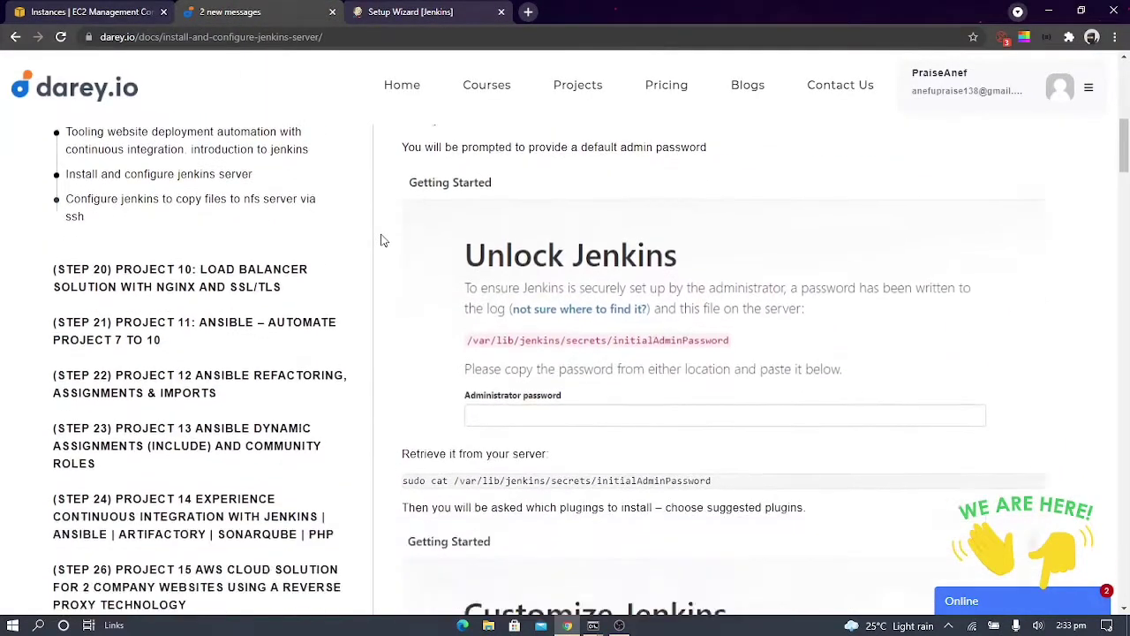
{"action": "scroll", "coordinate": [382, 240], "scroll_direction": "down", "scroll_amount": 6}
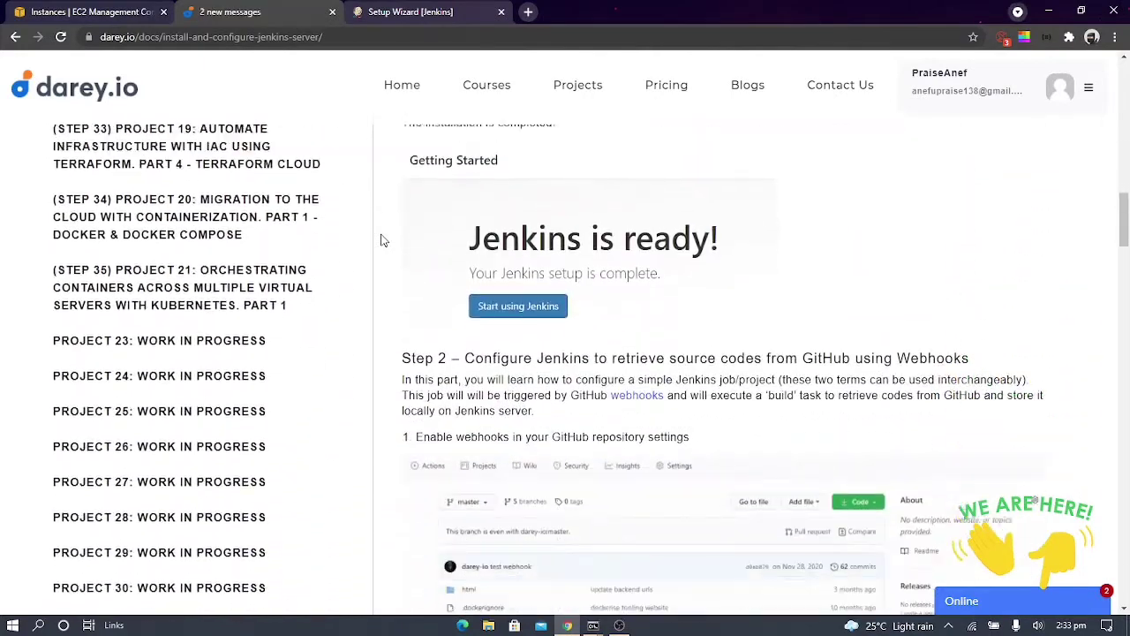
{"action": "scroll", "coordinate": [381, 241], "scroll_direction": "down", "scroll_amount": 1}
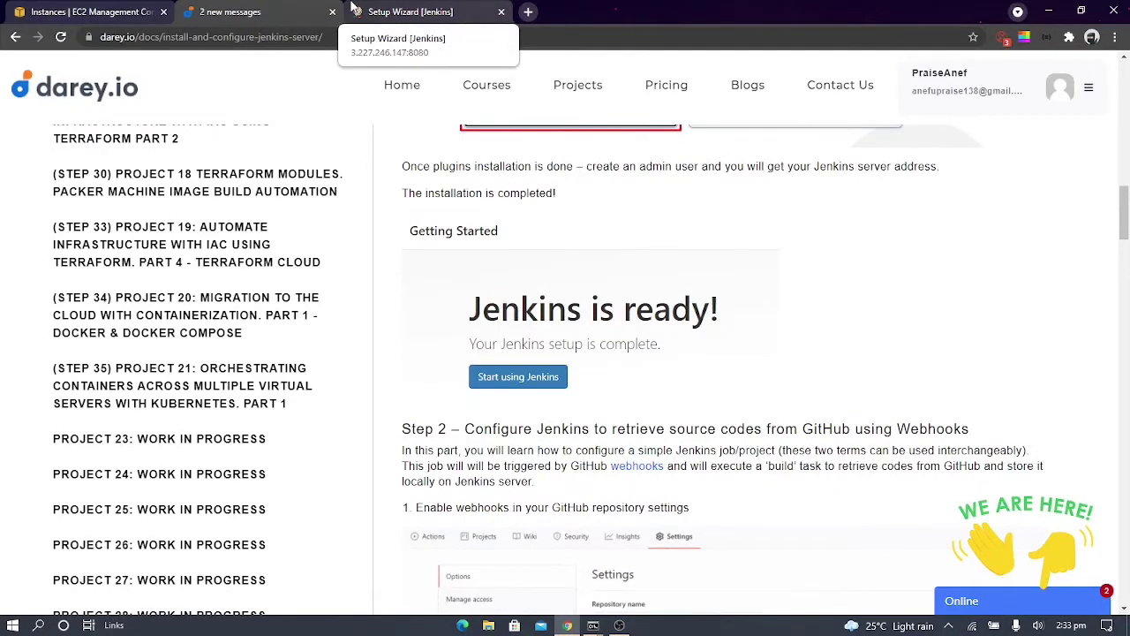
{"action": "scroll", "coordinate": [491, 274], "scroll_direction": "up", "scroll_amount": 1}
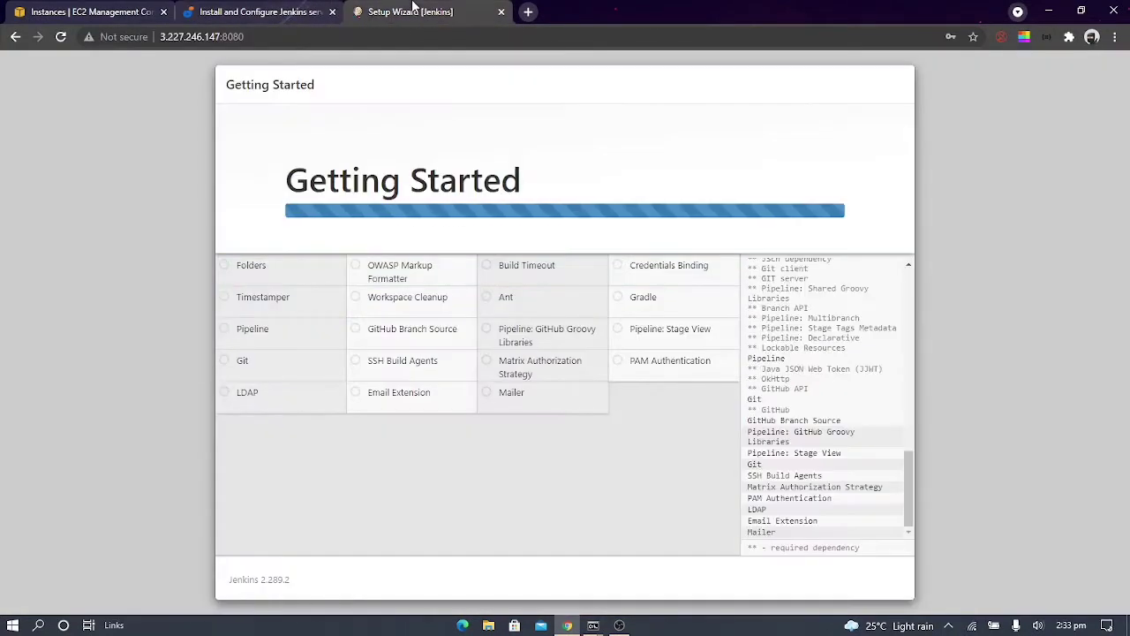
{"action": "left_click", "coordinate": [415, 12]}
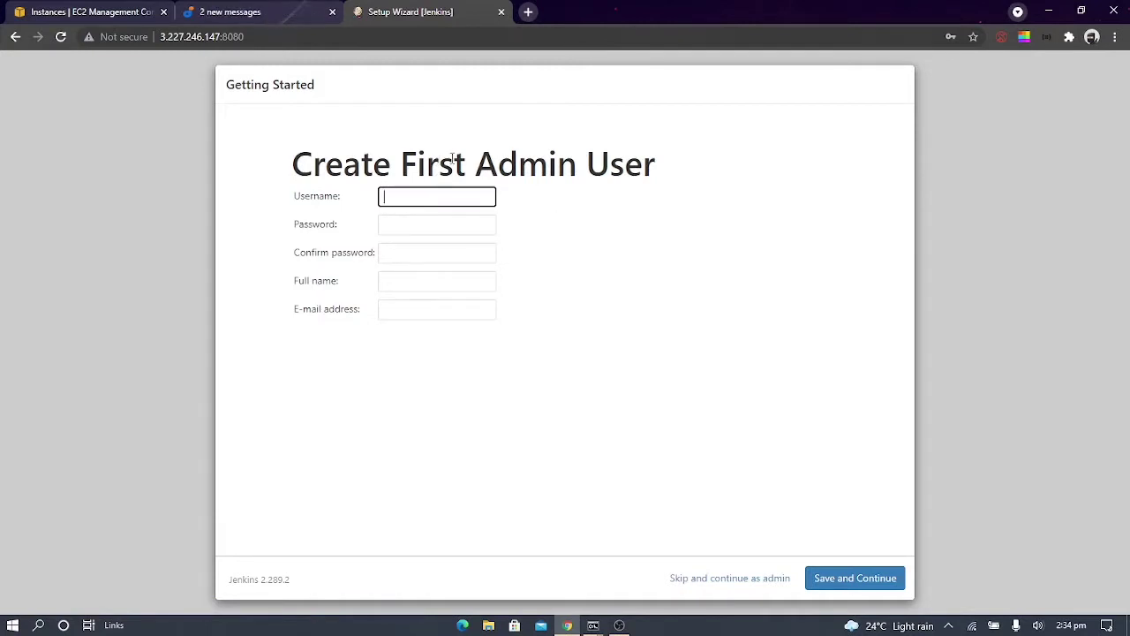
Set the first admin user's username to project9, and enter and confirm the account password
{"action": "type", "text": "project9"}
{"action": "key", "text": "Tab"}
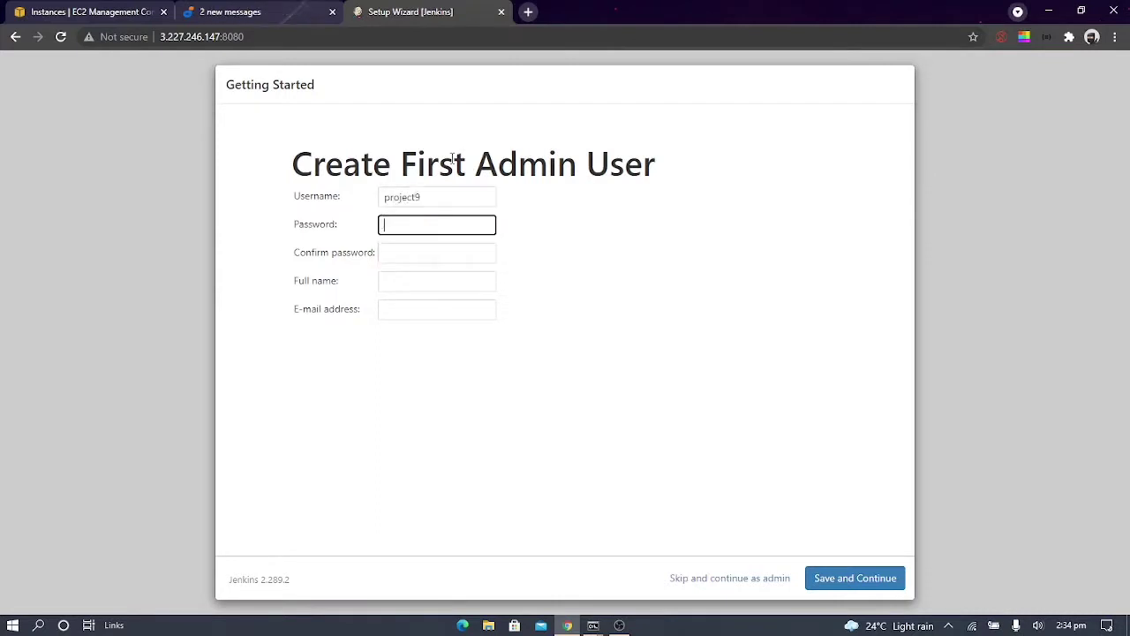
{"action": "type", "text": "•••••••••••"}
{"action": "key", "text": "Tab"}
{"action": "type", "text": "••"}
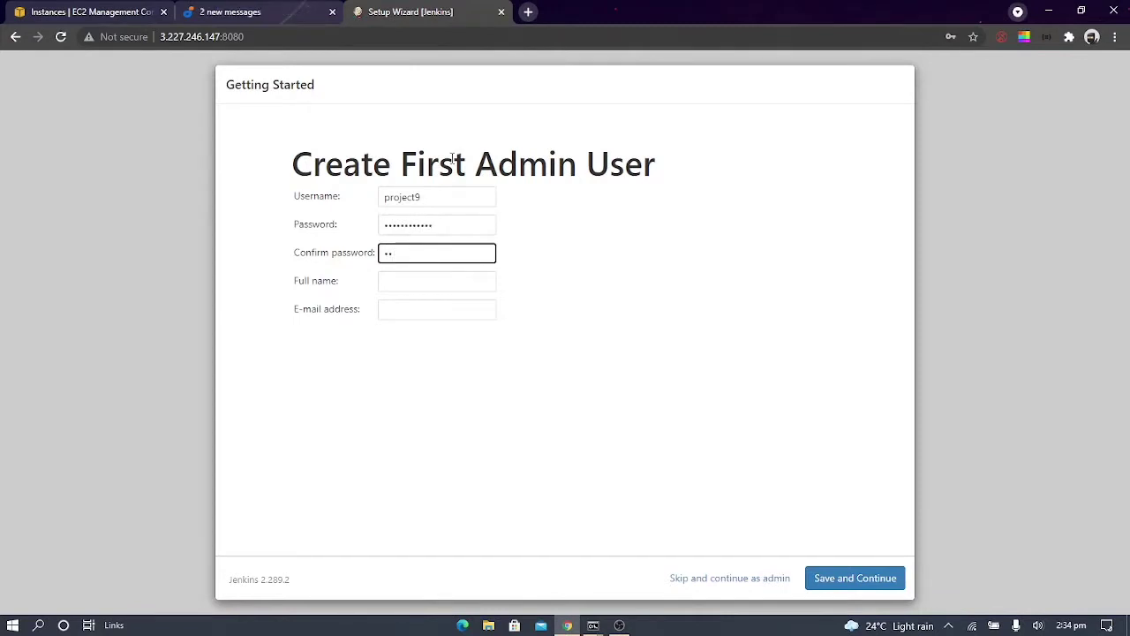
{"action": "type", "text": "••••••••••"}
{"action": "key", "text": "Tab"}
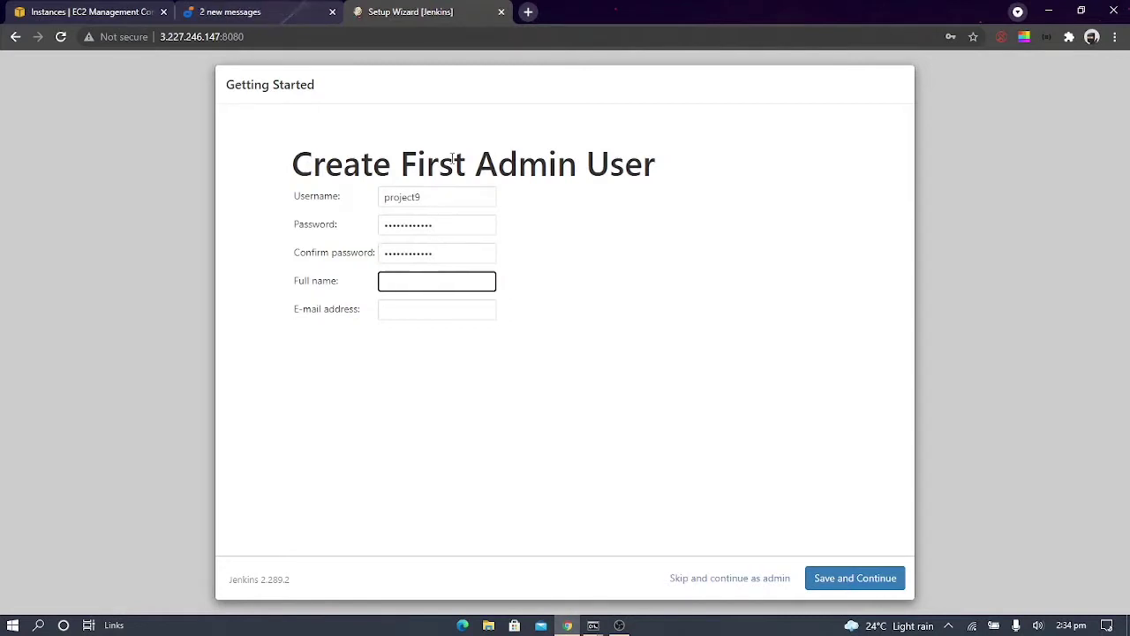
Fill in the admin user's full name and e-mail address, using the suggested saved e-mail entry
{"action": "type", "text": "praise"}
{"action": "key", "text": "Tab"}
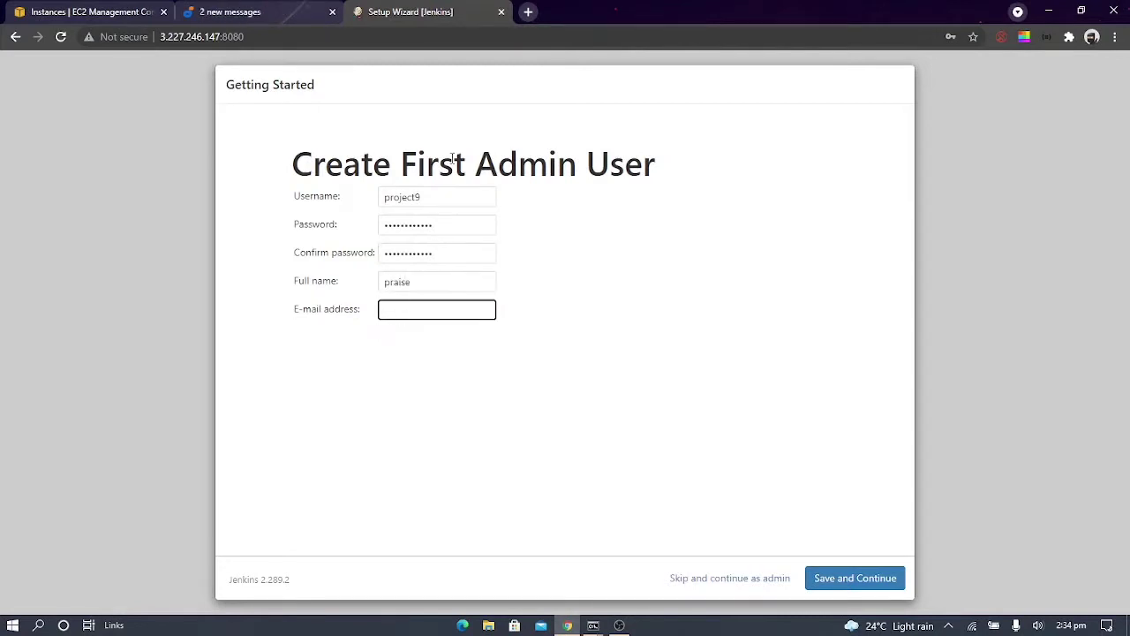
{"action": "type", "text": "praise"}
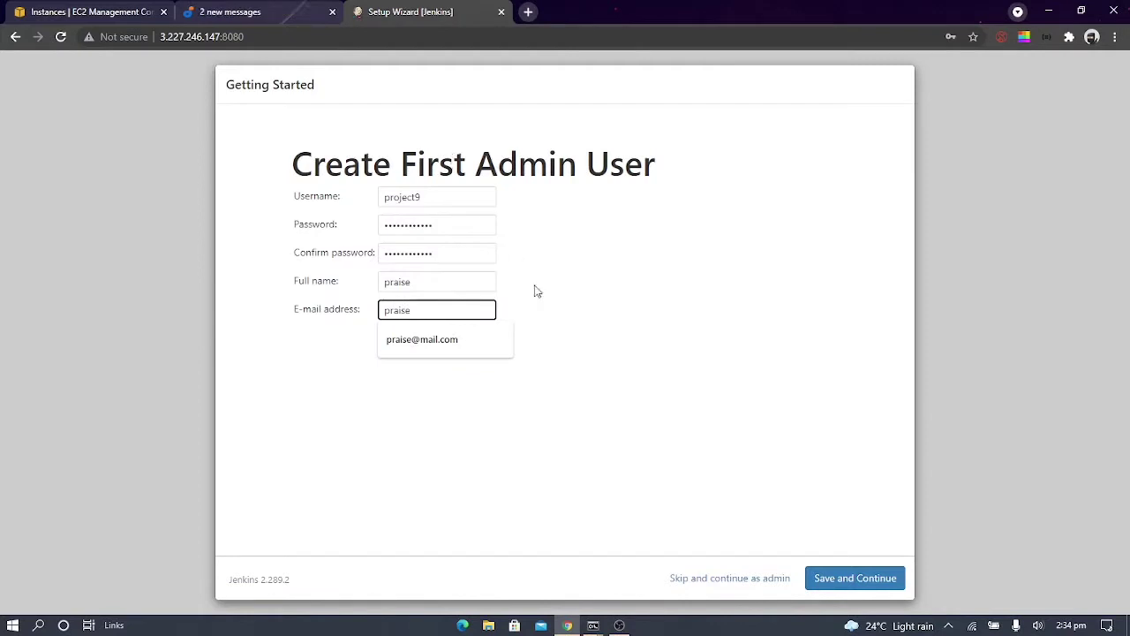
{"action": "left_click", "coordinate": [492, 346]}
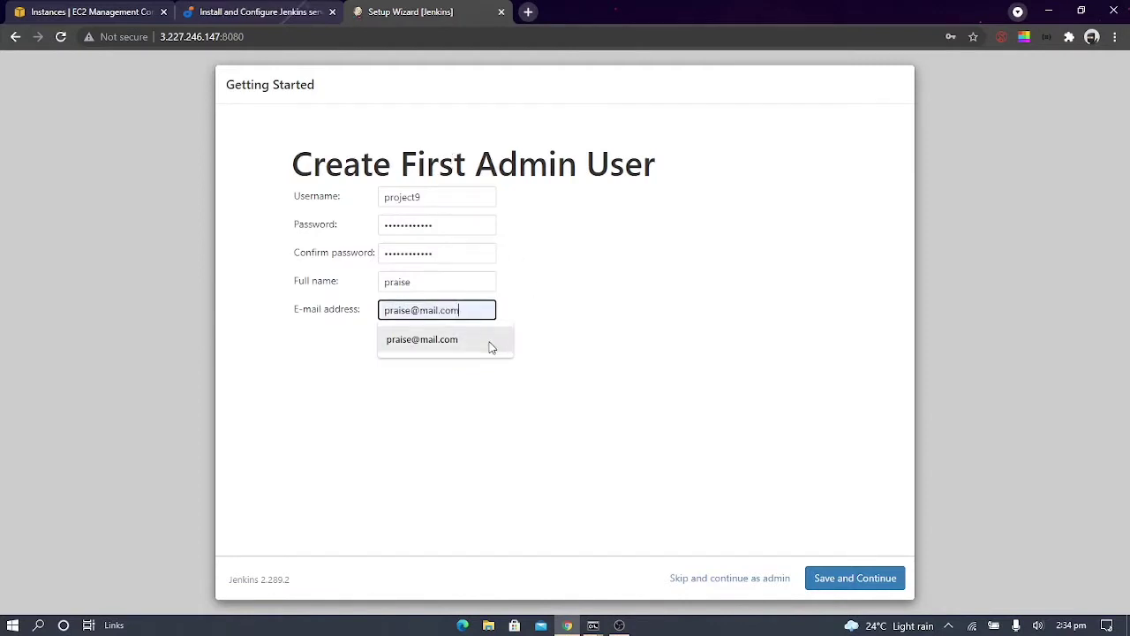
Try to save the first admin user and dismiss the browser's offer to save the password
{"action": "left_click", "coordinate": [847, 579]}
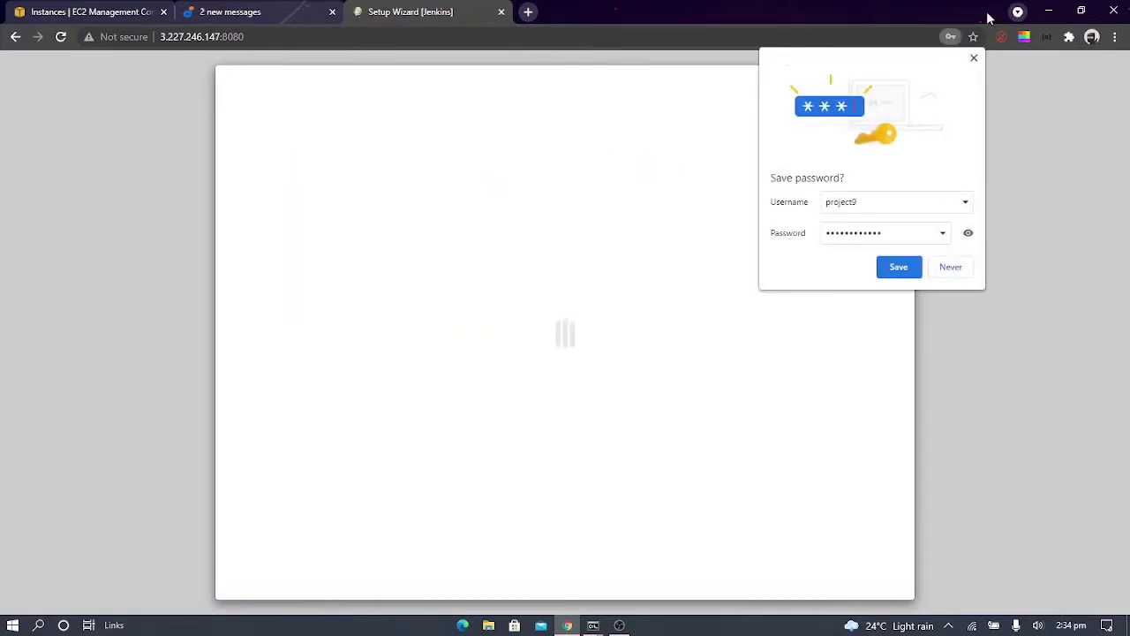
{"action": "left_click", "coordinate": [975, 58]}
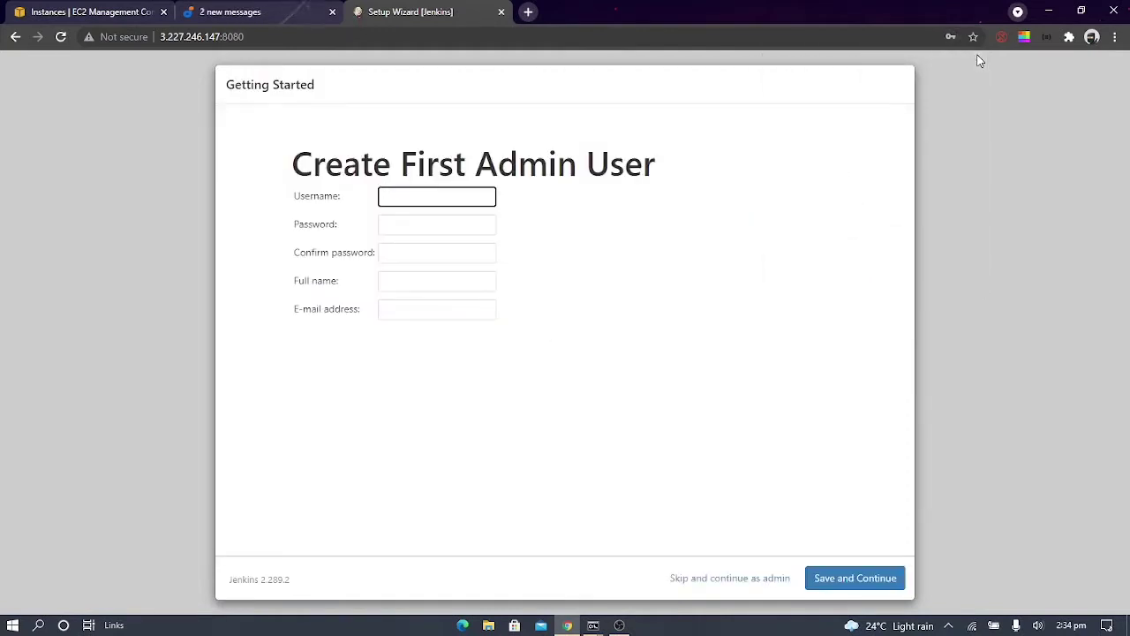
Fill in a new username for the first admin user, and enter and confirm the account password
{"action": "type", "text": "is"}
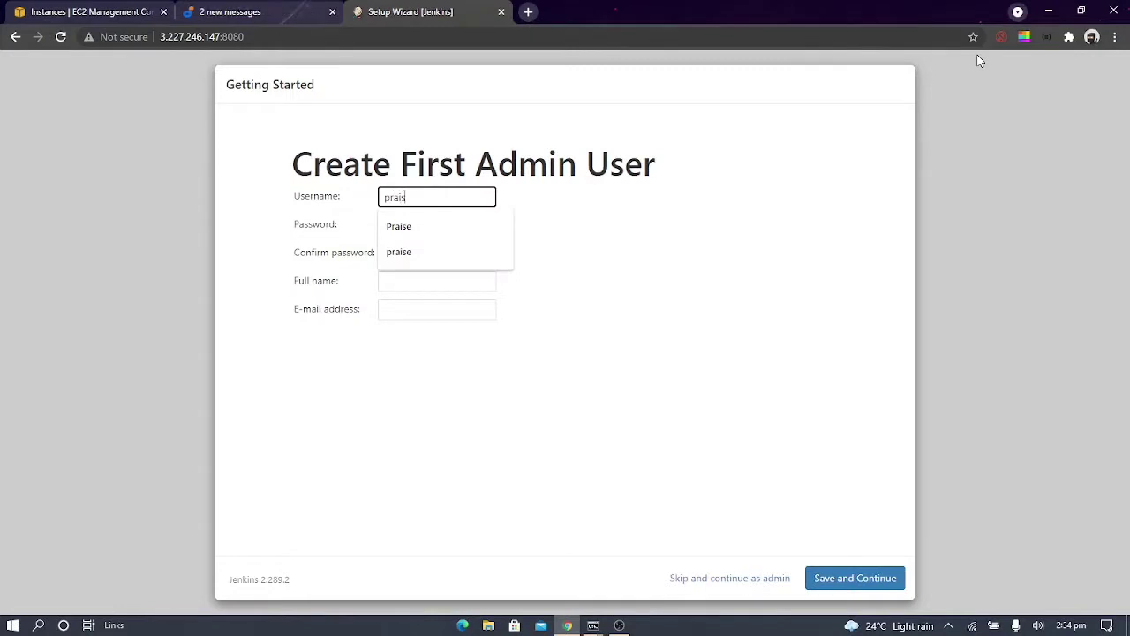
{"action": "type", "text": "e123"}
{"action": "key", "text": "Tab"}
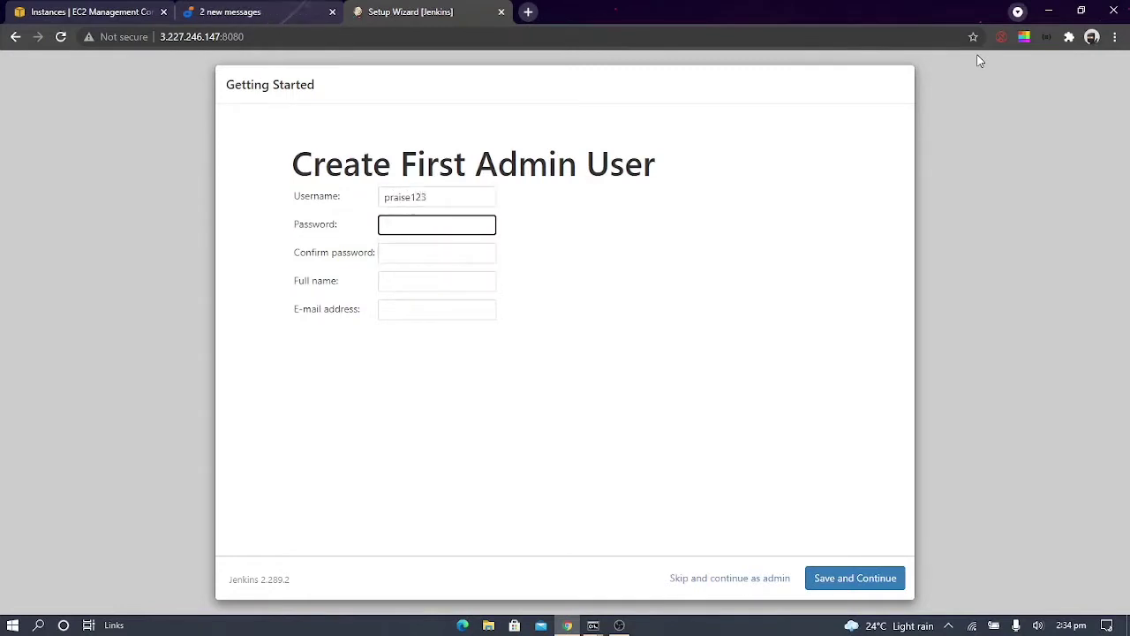
{"action": "type", "text": "••••••••"}
{"action": "key", "text": "BackSpace"}
{"action": "type", "text": "••••••••••"}
{"action": "key", "text": "Tab"}
{"action": "type", "text": "•"}
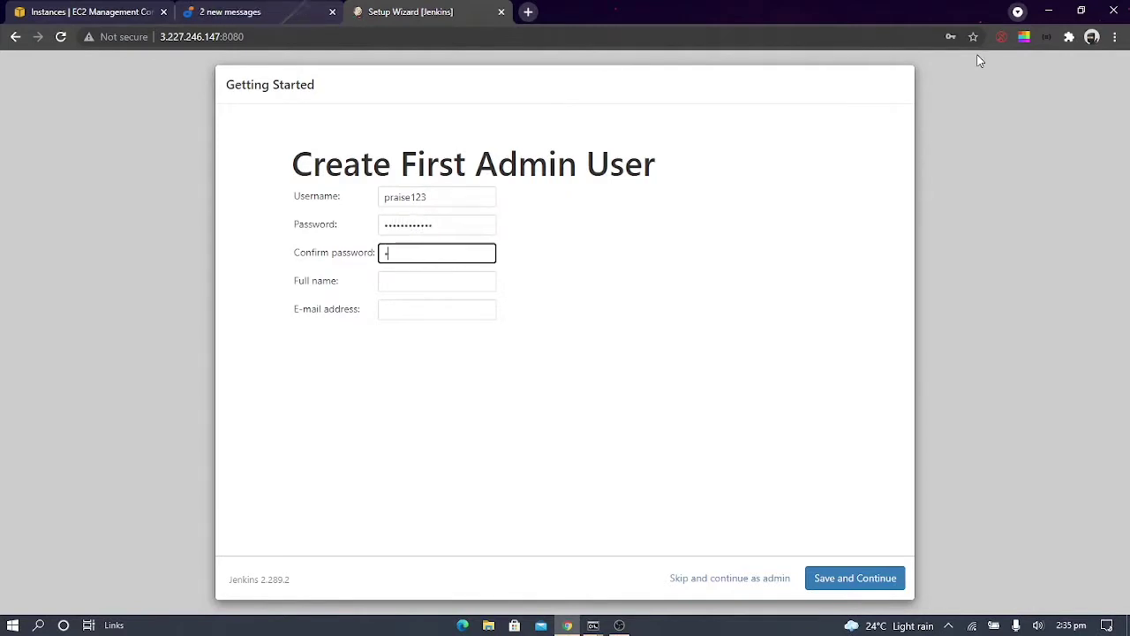
{"action": "type", "text": "•••••••"}
{"action": "key", "text": "Tab"}
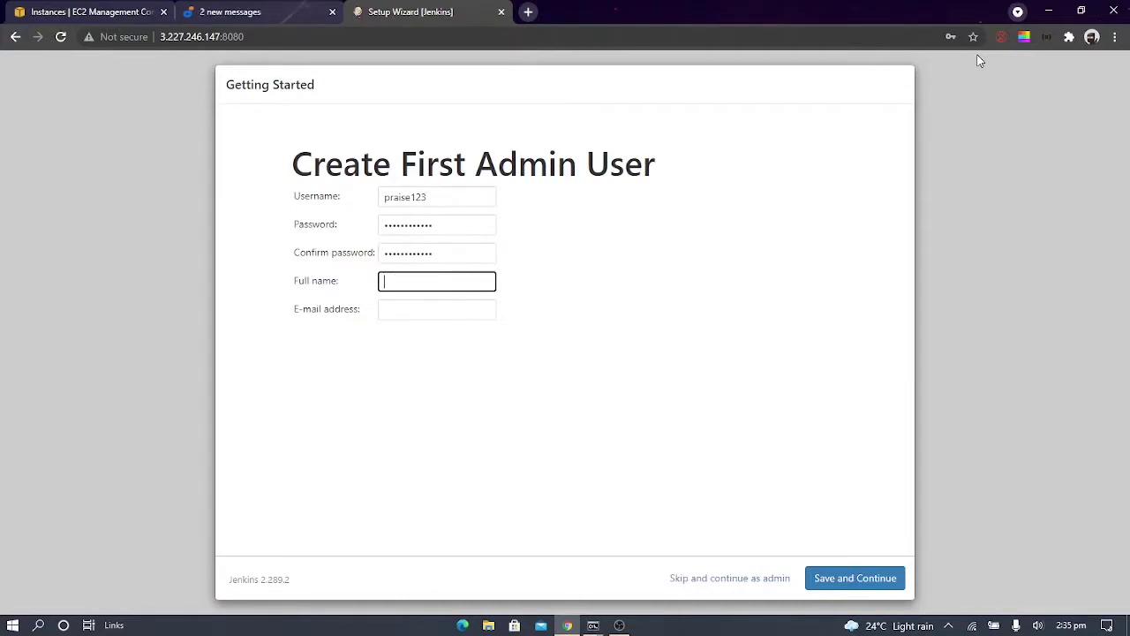
Fill in the admin user's full name and a corrected e-mail address, and try to save the account
{"action": "type", "text": "praise"}
{"action": "key", "text": "Tab"}
{"action": "type", "text": "pr"}
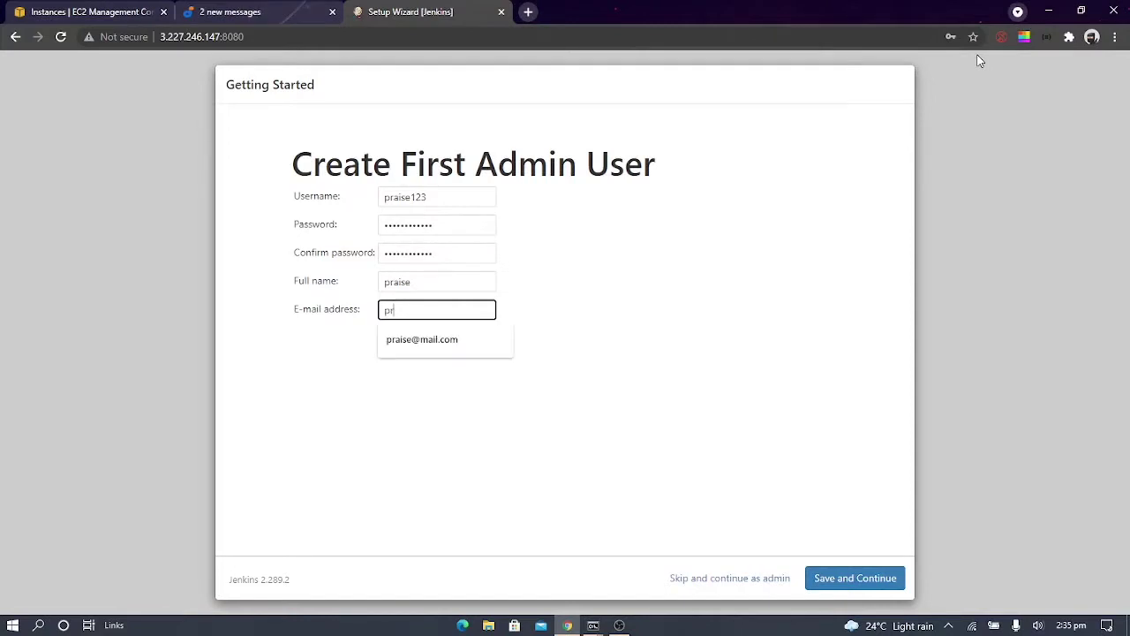
{"action": "type", "text": "ai"}
{"action": "key", "text": "Down"}
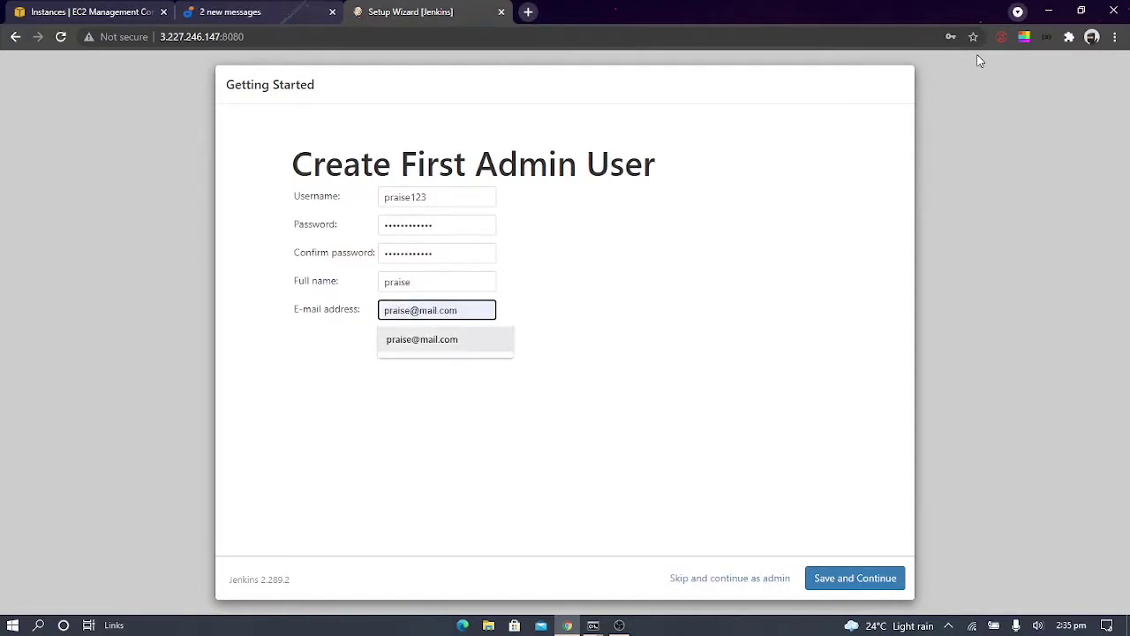
{"action": "left_click", "coordinate": [459, 351]}
{"action": "key", "text": "Left"}
{"action": "key", "text": "Left"}
{"action": "key", "text": "Left"}
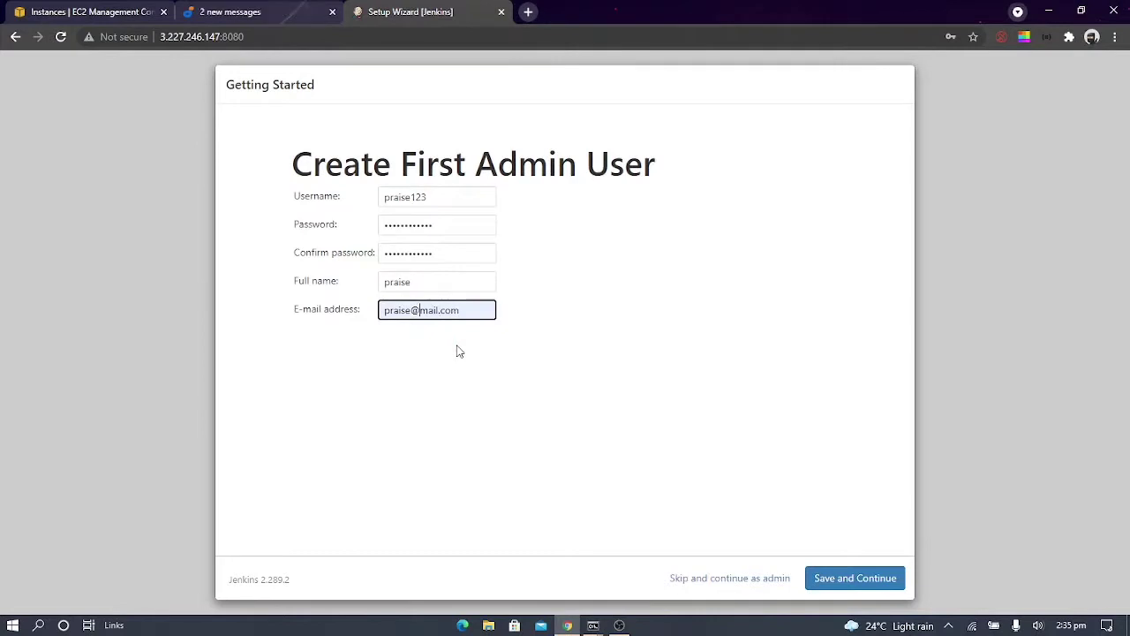
{"action": "type", "text": "g"}
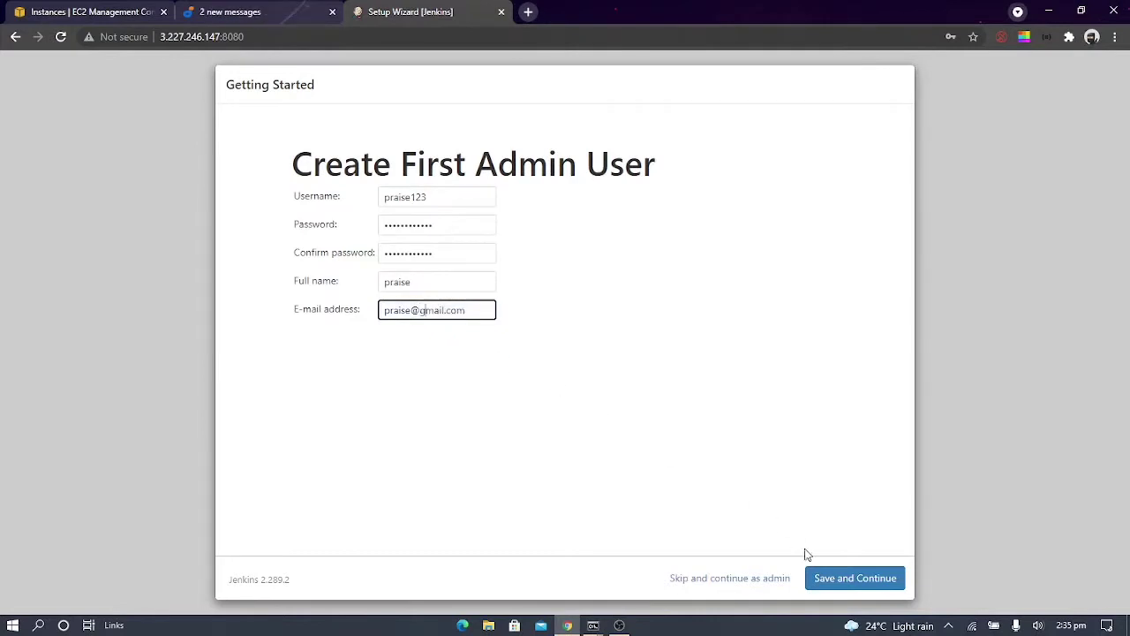
{"action": "left_click", "coordinate": [821, 569]}
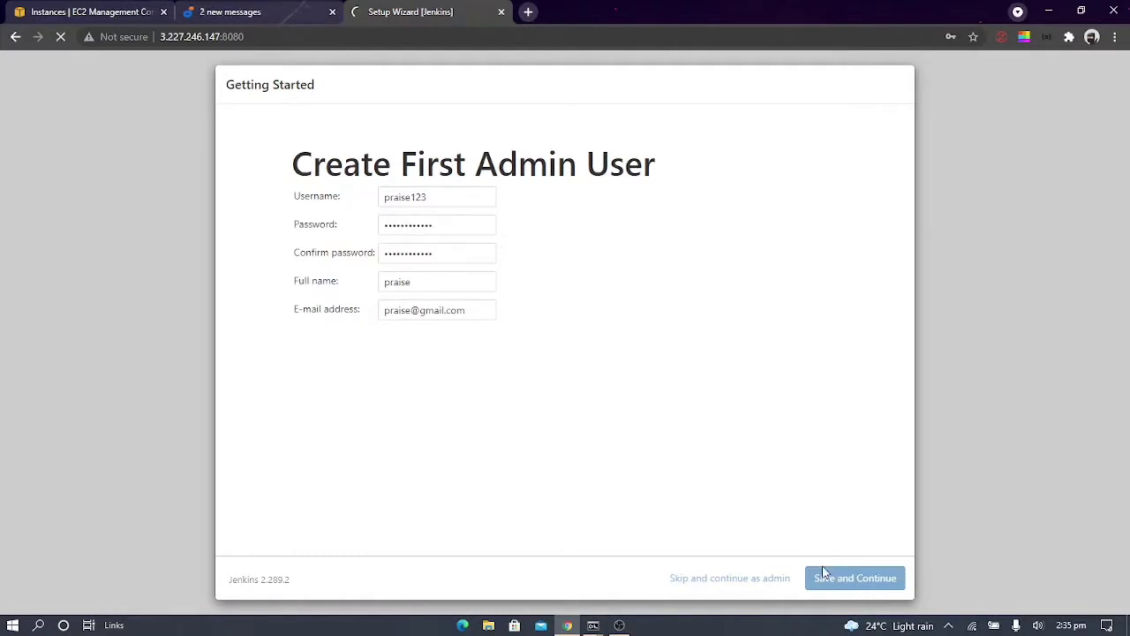
{"action": "left_click", "coordinate": [975, 58]}
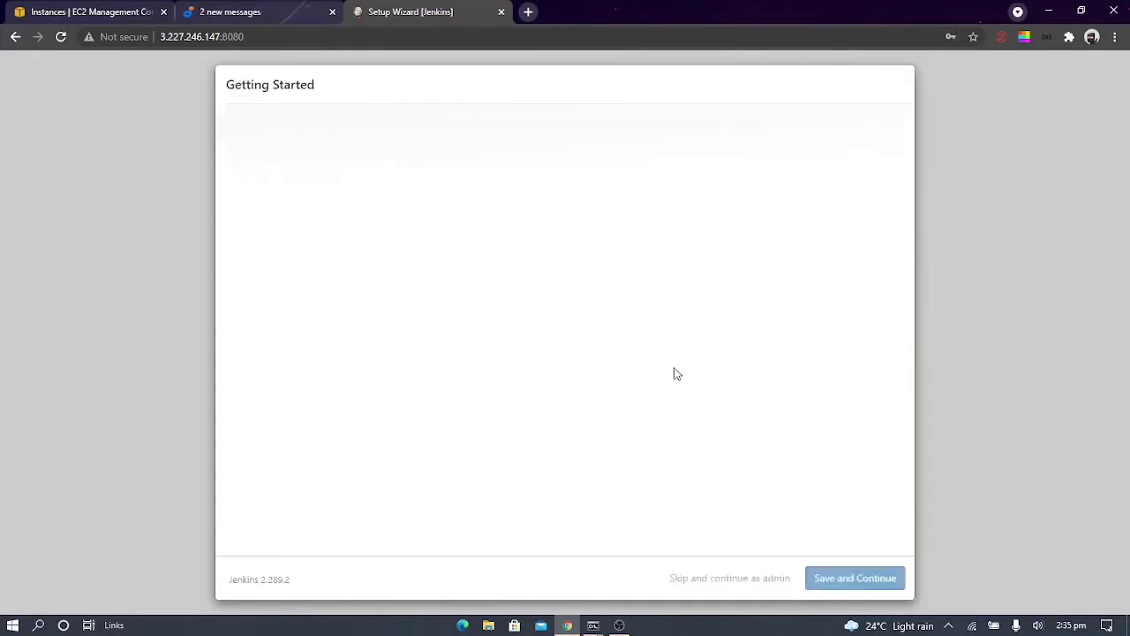
Finish the setup wizard by continuing as admin and saving the proposed Jenkins URL, and open the Jenkins dashboard
{"action": "left_click", "coordinate": [736, 574]}
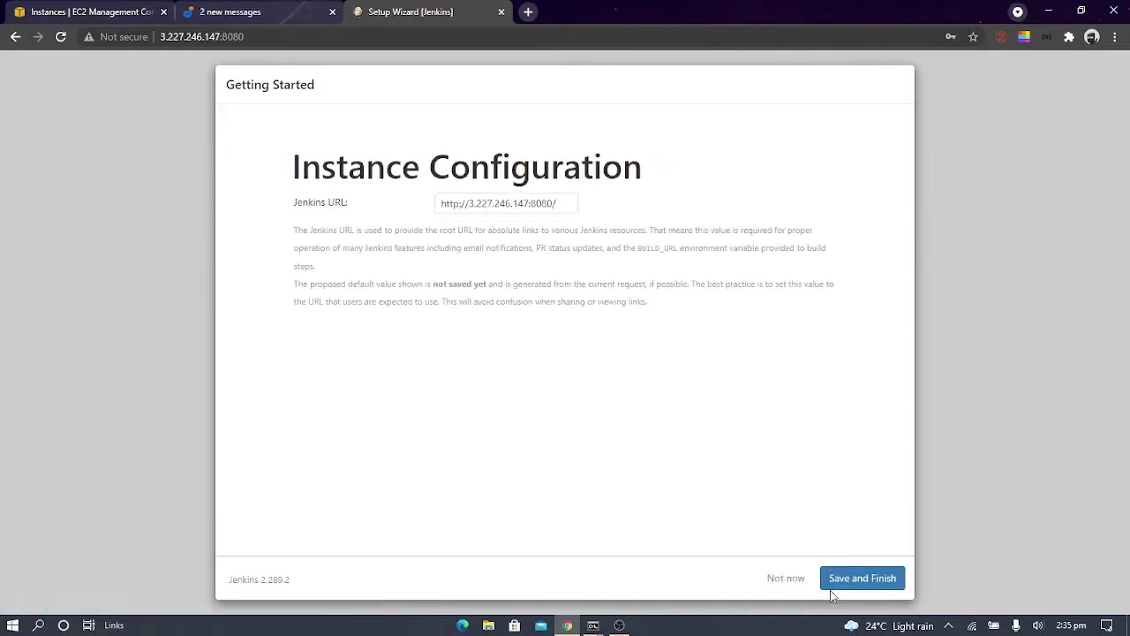
{"action": "left_click", "coordinate": [862, 578]}
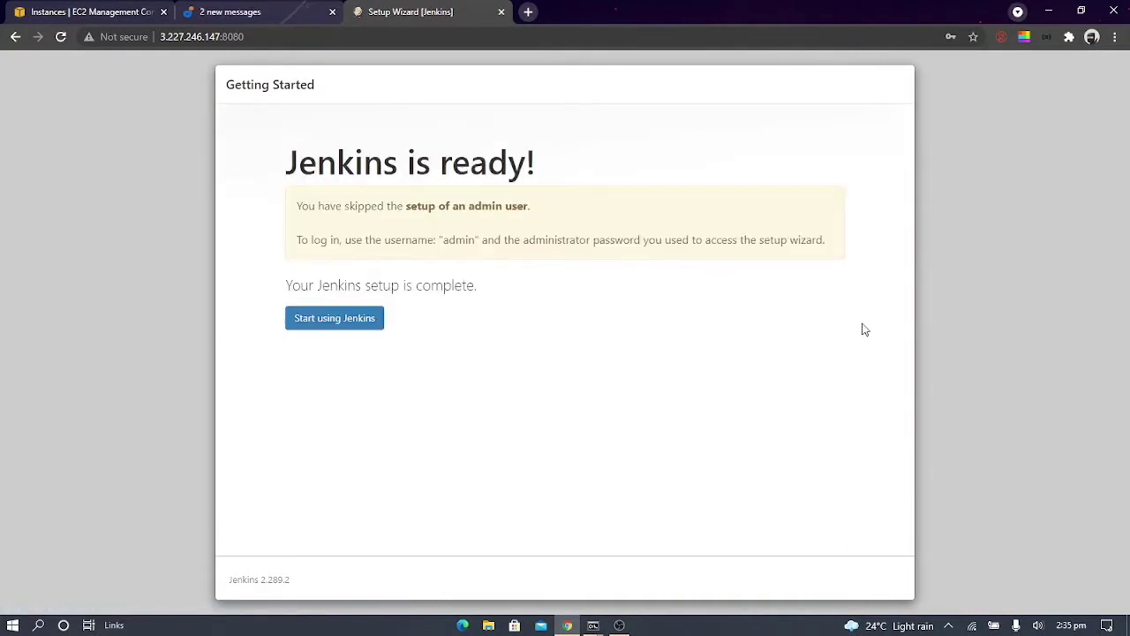
{"action": "left_click", "coordinate": [319, 321]}
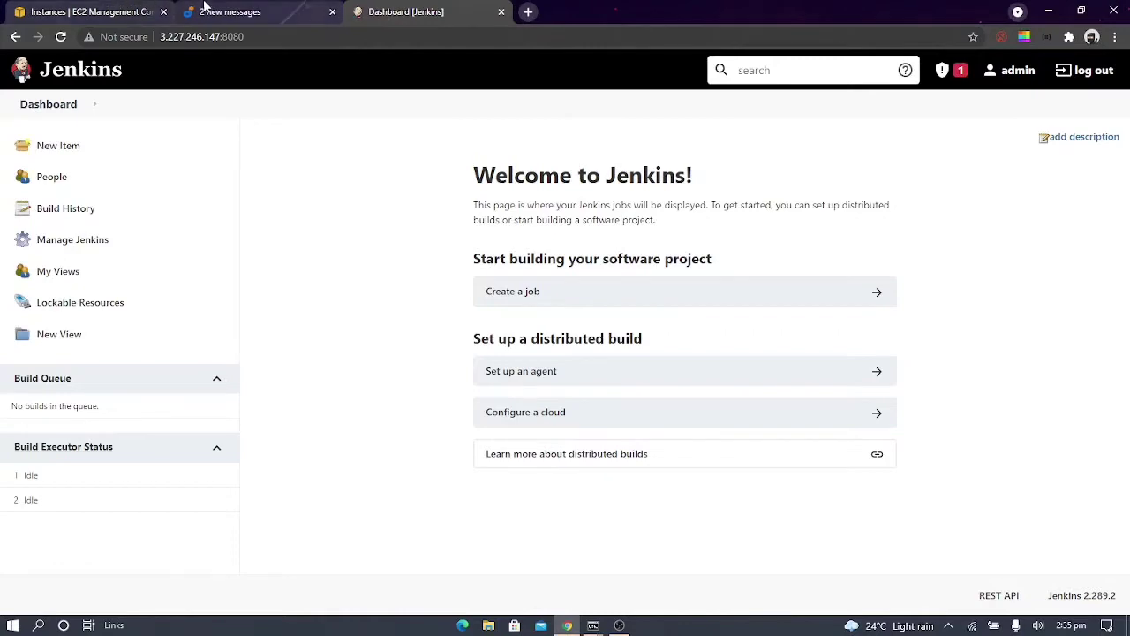
Review the guide's Step 2 on enabling webhooks in the GitHub repository settings
{"action": "left_click", "coordinate": [243, 9]}
{"action": "scroll", "coordinate": [481, 356], "scroll_direction": "down", "scroll_amount": 3}
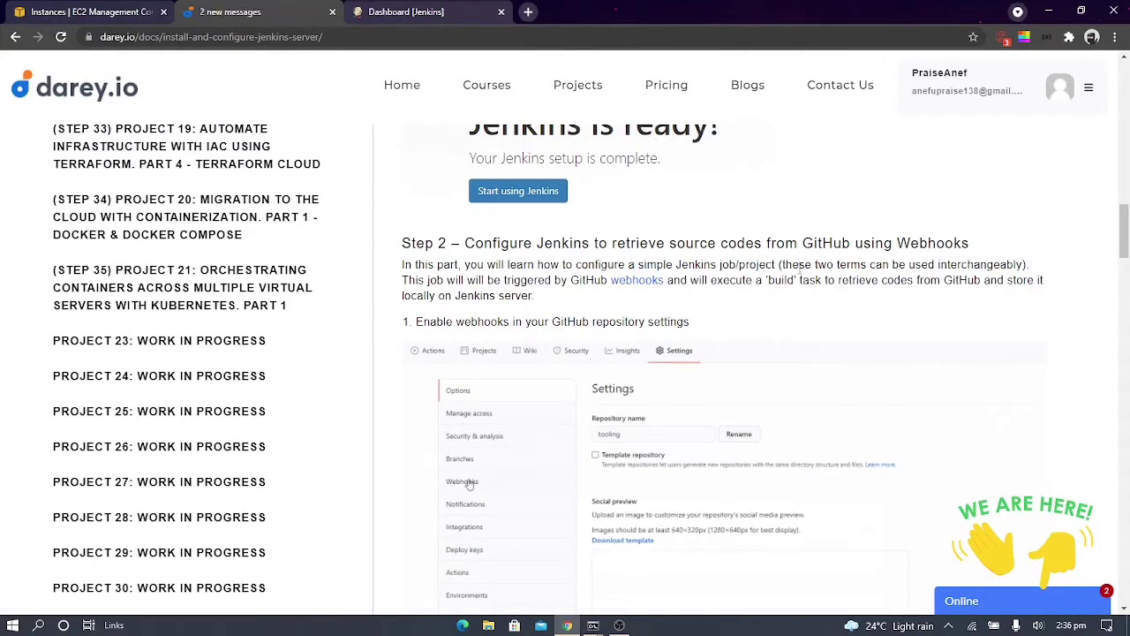
{"action": "scroll", "coordinate": [895, 313], "scroll_direction": "down", "scroll_amount": 1}
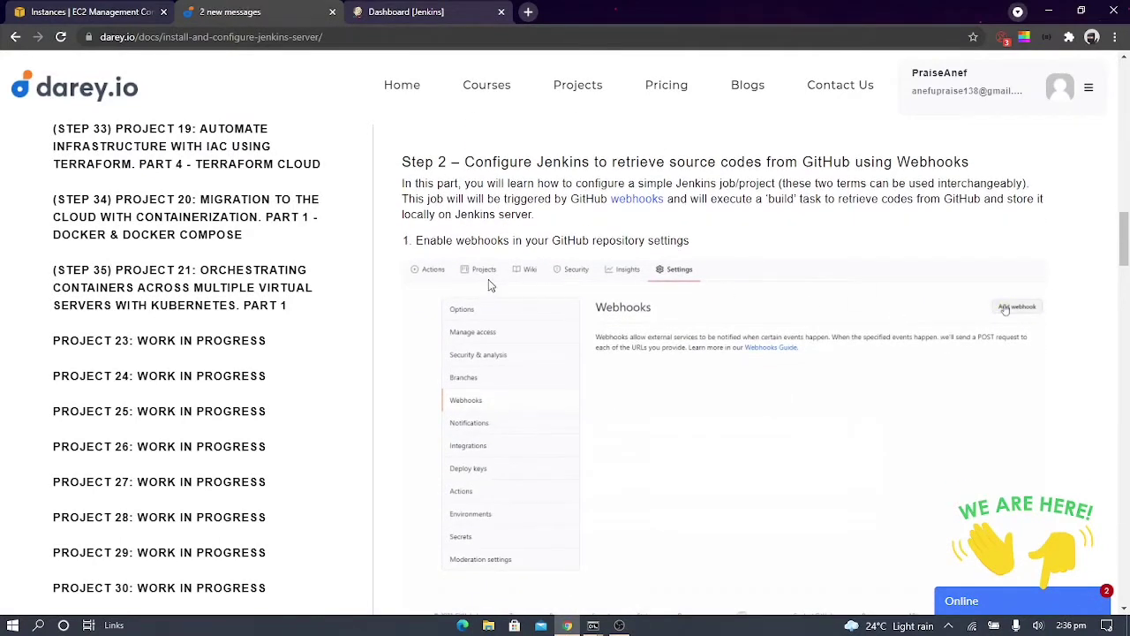
{"action": "scroll", "coordinate": [490, 284], "scroll_direction": "down", "scroll_amount": 1}
{"action": "scroll", "coordinate": [482, 237], "scroll_direction": "up", "scroll_amount": 1}
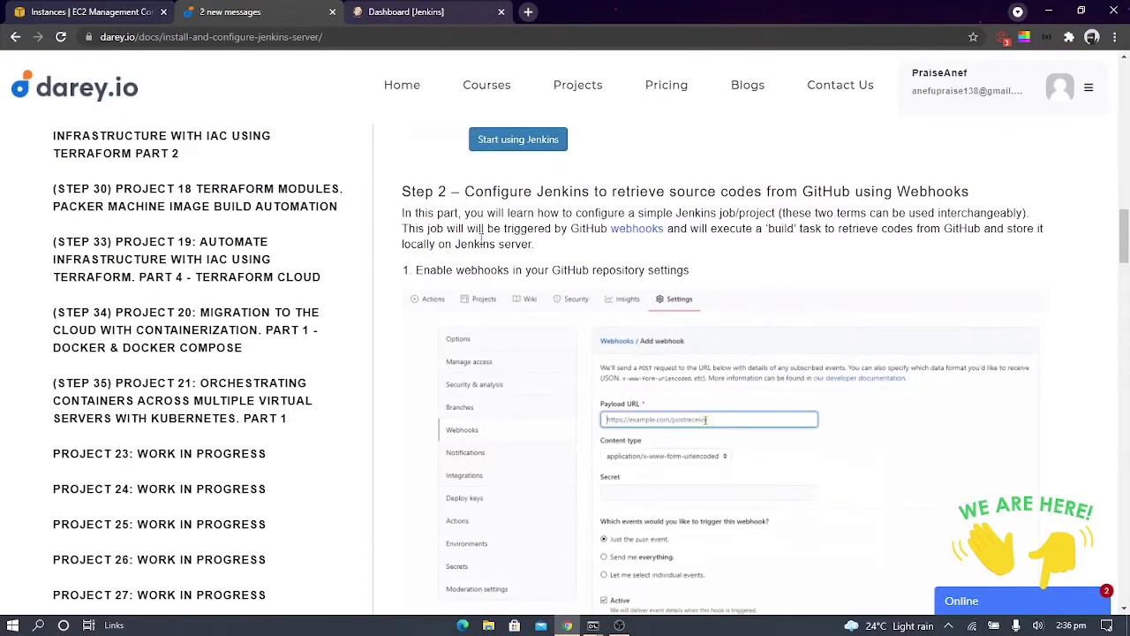
Open github.com in a new browser tab
{"action": "left_click", "coordinate": [529, 13]}
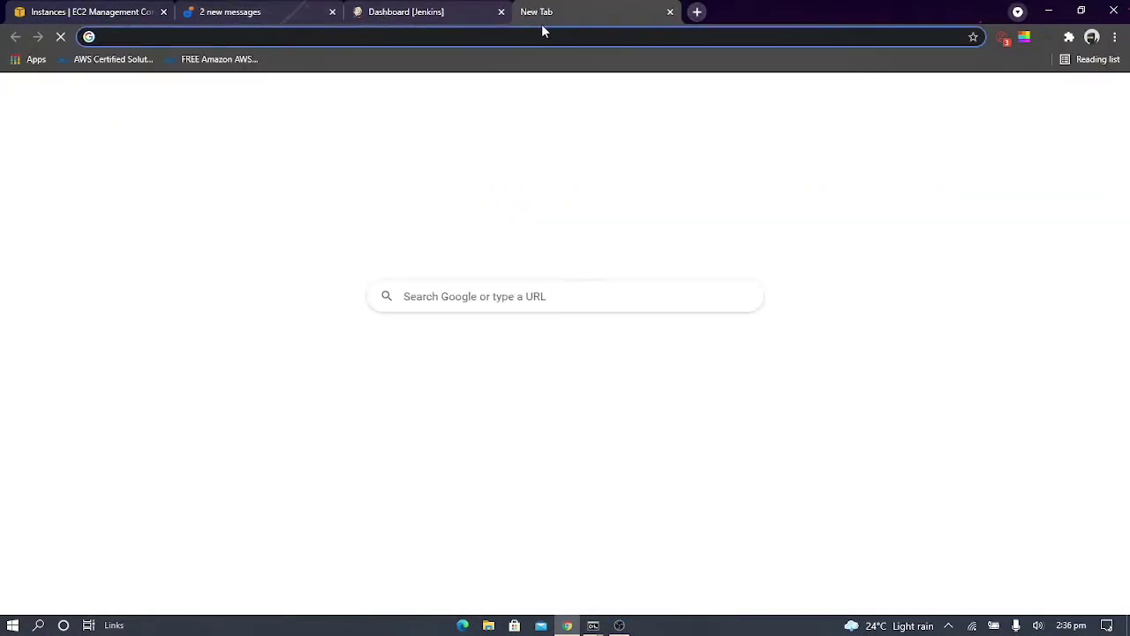
{"action": "type", "text": "github.com/Anefu/toolin"}
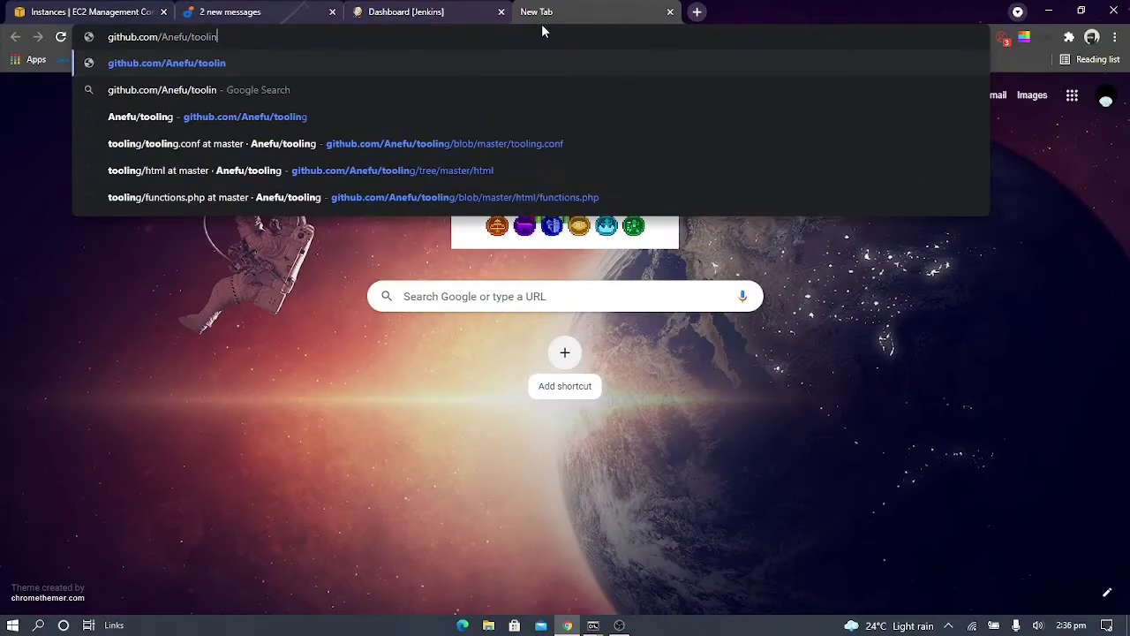
{"action": "key", "text": "BackSpace"}
{"action": "key", "text": "BackSpace"}
{"action": "key", "text": "BackSpace"}
{"action": "key", "text": "BackSpace"}
{"action": "key", "text": "BackSpace"}
{"action": "key", "text": "BackSpace"}
{"action": "key", "text": "BackSpace"}
{"action": "key", "text": "BackSpace"}
{"action": "key", "text": "BackSpace"}
{"action": "key", "text": "BackSpace"}
{"action": "key", "text": "BackSpace"}
{"action": "key", "text": "BackSpace"}
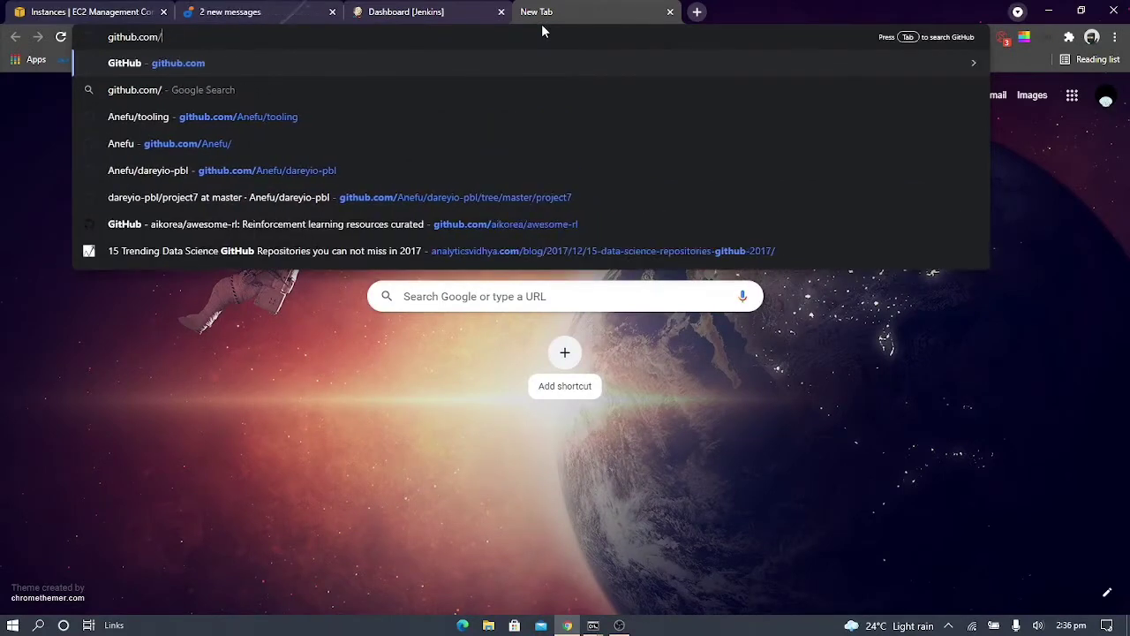
{"action": "key", "text": "Return"}
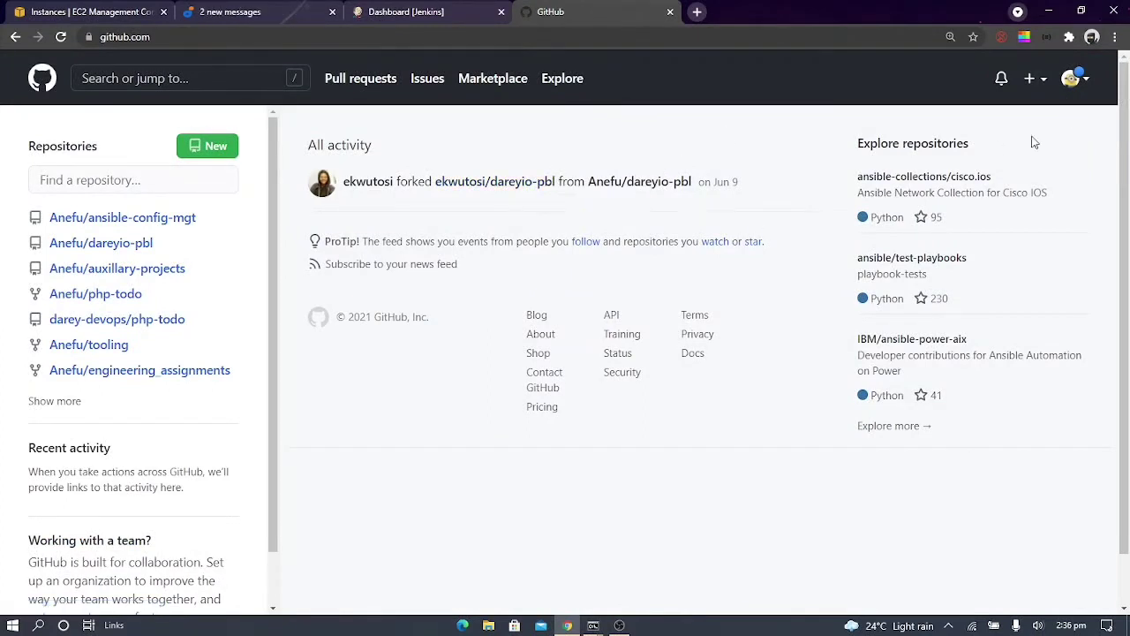
Open the GitHub account settings and look through them for a webhooks option, rechecking the guide's webhook instructions
{"action": "left_click", "coordinate": [1075, 79]}
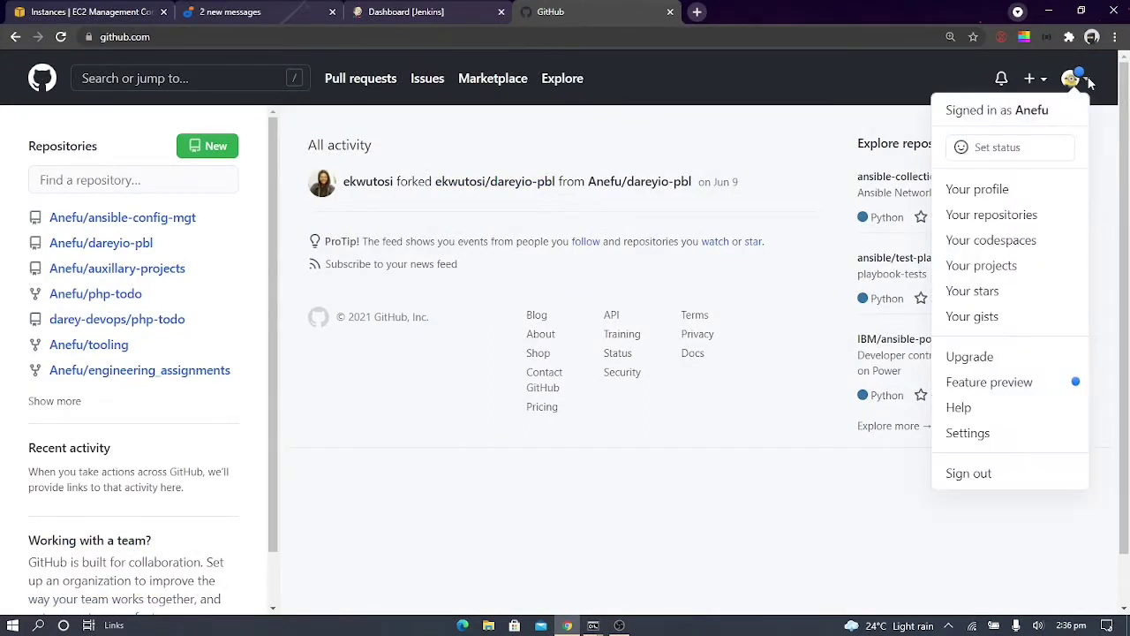
{"action": "left_click", "coordinate": [1006, 433]}
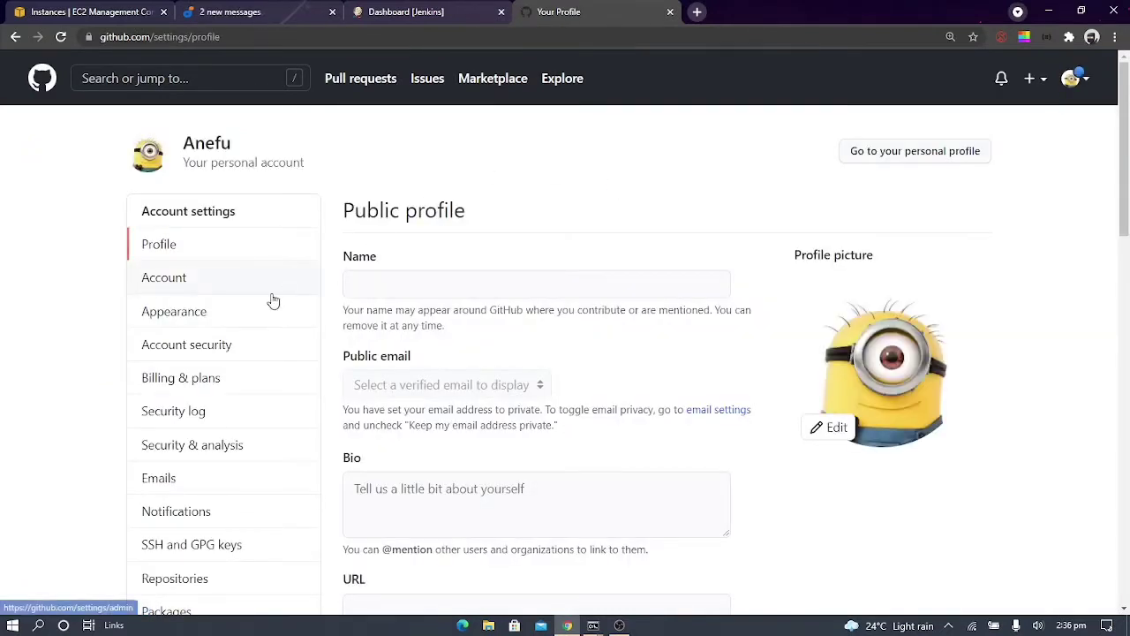
{"action": "scroll", "coordinate": [274, 301], "scroll_direction": "down", "scroll_amount": 2}
{"action": "scroll", "coordinate": [274, 301], "scroll_direction": "up", "scroll_amount": 1}
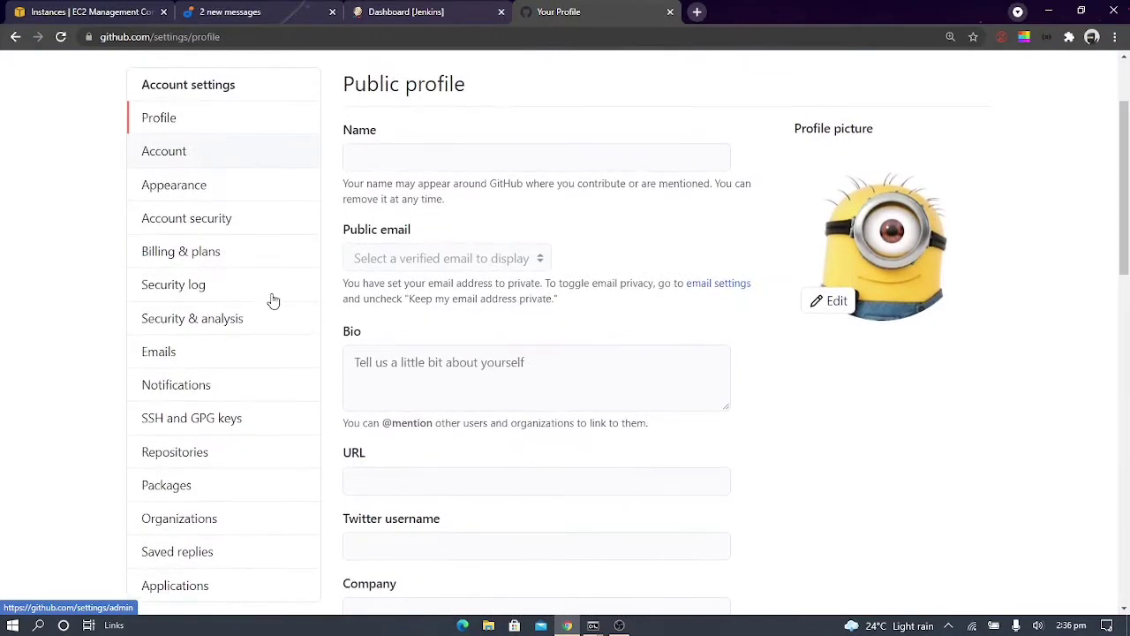
{"action": "left_click", "coordinate": [256, 11]}
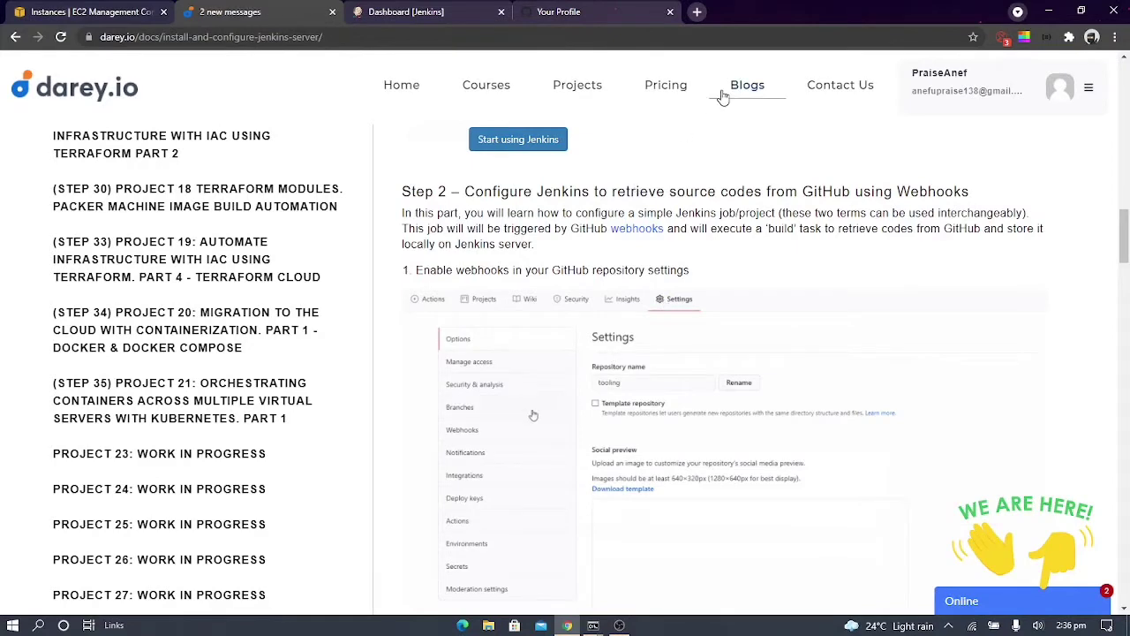
{"action": "left_click", "coordinate": [608, 9]}
{"action": "scroll", "coordinate": [270, 225], "scroll_direction": "up", "scroll_amount": 1}
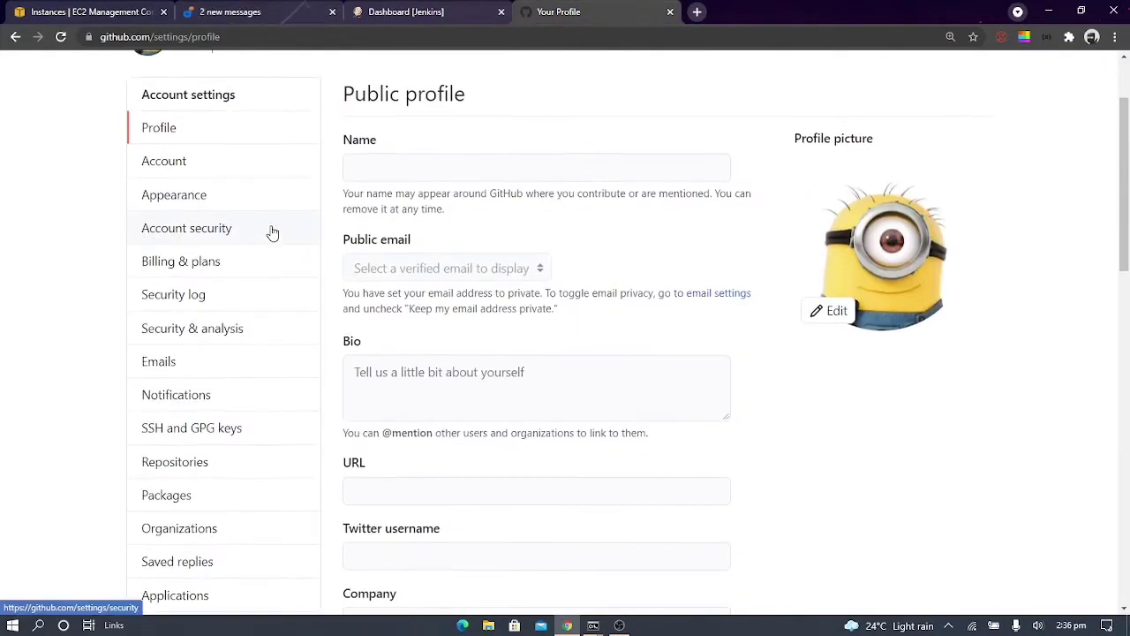
{"action": "scroll", "coordinate": [272, 233], "scroll_direction": "down", "scroll_amount": 2}
{"action": "scroll", "coordinate": [272, 232], "scroll_direction": "down", "scroll_amount": 6}
{"action": "scroll", "coordinate": [270, 232], "scroll_direction": "up", "scroll_amount": 4}
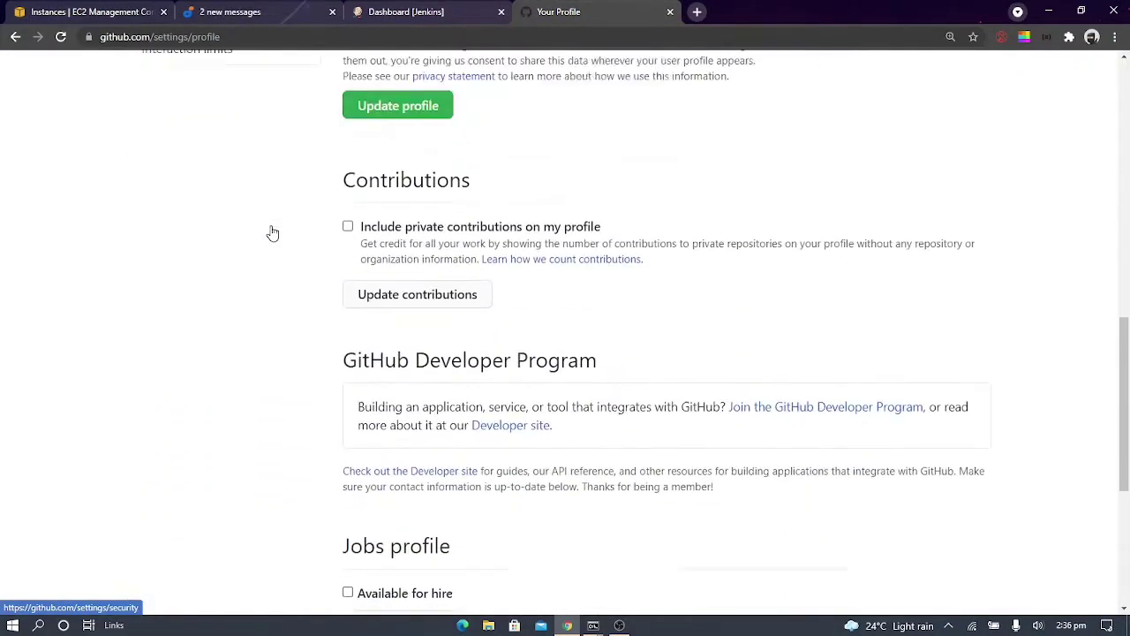
{"action": "scroll", "coordinate": [272, 232], "scroll_direction": "up", "scroll_amount": 2}
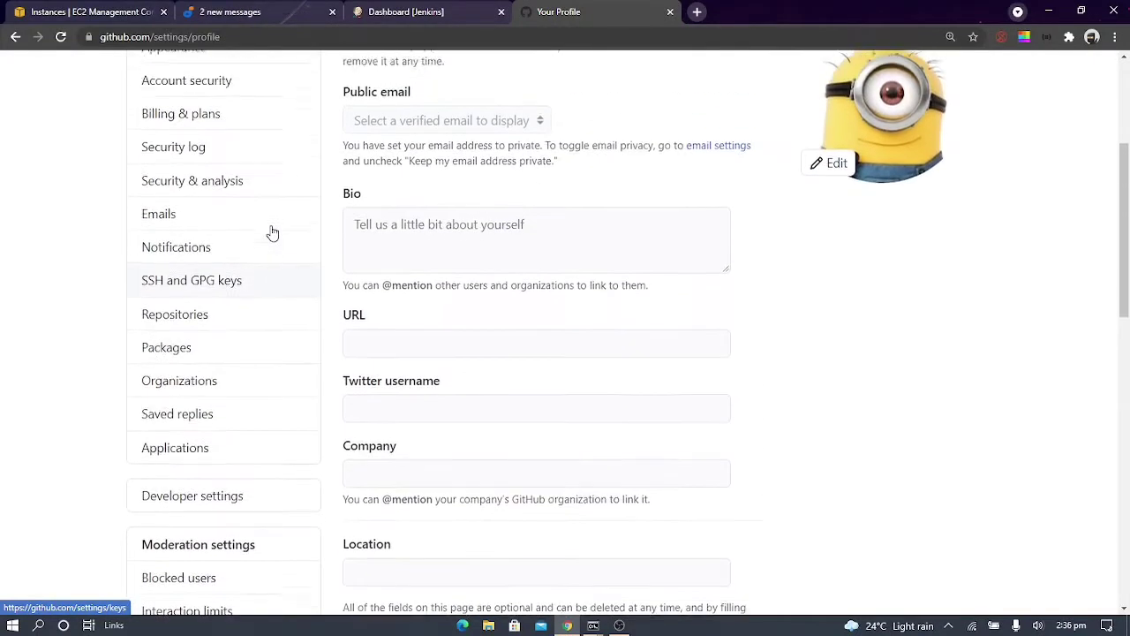
{"action": "scroll", "coordinate": [272, 233], "scroll_direction": "up", "scroll_amount": 3}
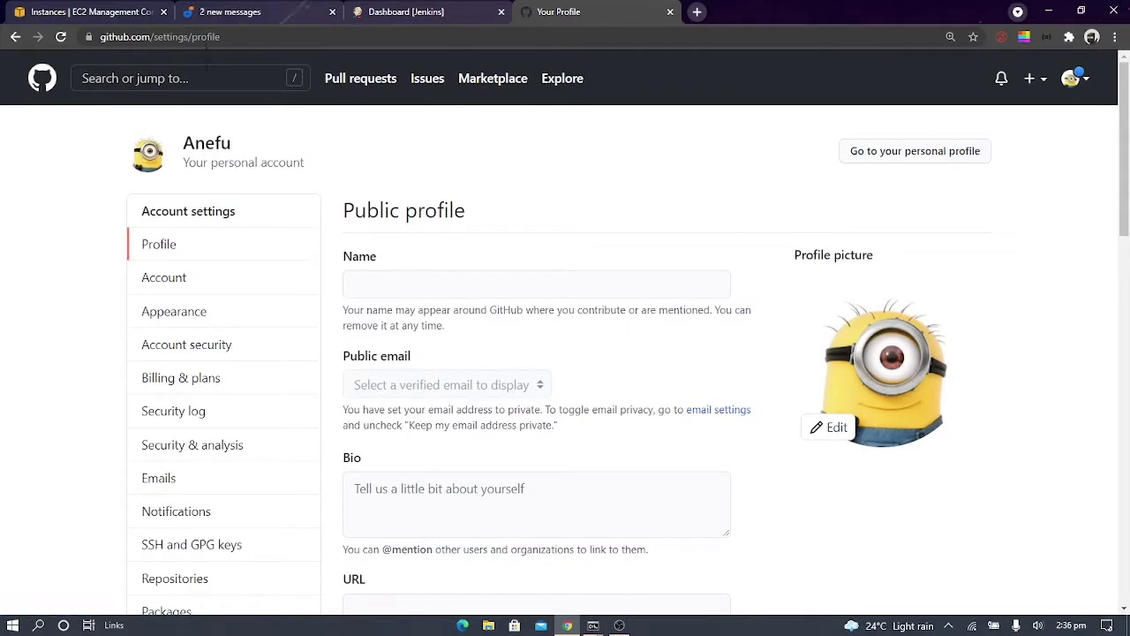
Open the forked tooling repository on GitHub from the browser's address suggestions for "tool"
{"action": "left_click", "coordinate": [315, 37]}
{"action": "left_click", "coordinate": [534, 46]}
{"action": "key", "text": "BackSpace"}
{"action": "key", "text": "BackSpace"}
{"action": "key", "text": "BackSpace"}
{"action": "key", "text": "BackSpace"}
{"action": "key", "text": "BackSpace"}
{"action": "key", "text": "BackSpace"}
{"action": "key", "text": "BackSpace"}
{"action": "key", "text": "BackSpace"}
{"action": "key", "text": "BackSpace"}
{"action": "key", "text": "BackSpace"}
{"action": "key", "text": "BackSpace"}
{"action": "key", "text": "BackSpace"}
{"action": "key", "text": "BackSpace"}
{"action": "key", "text": "BackSpace"}
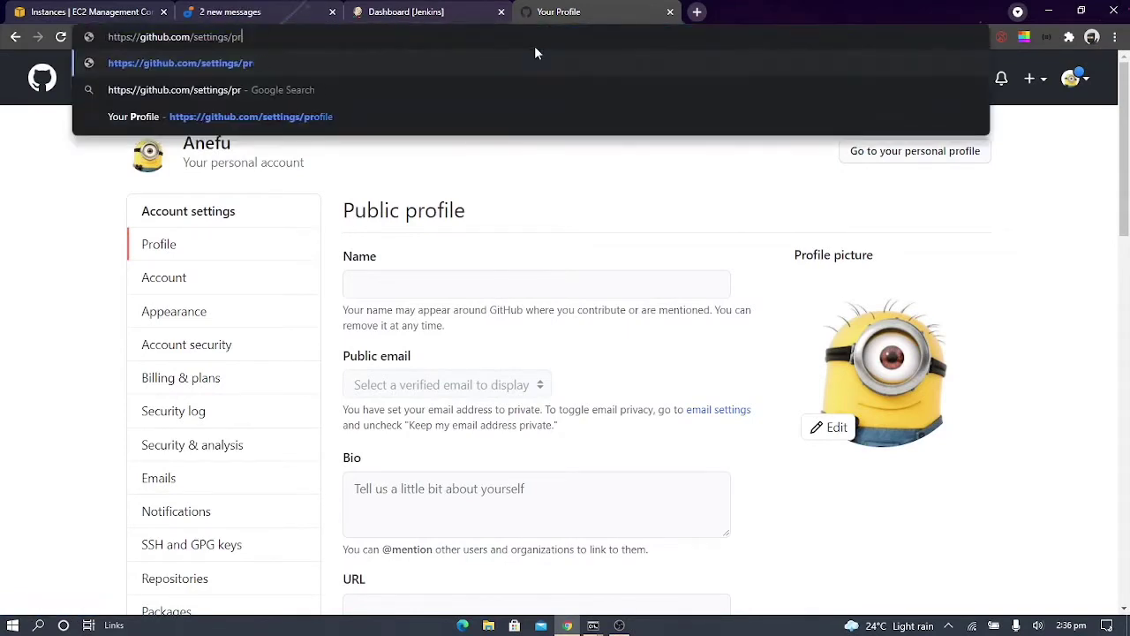
{"action": "key", "text": "BackSpace"}
{"action": "key", "text": "BackSpace"}
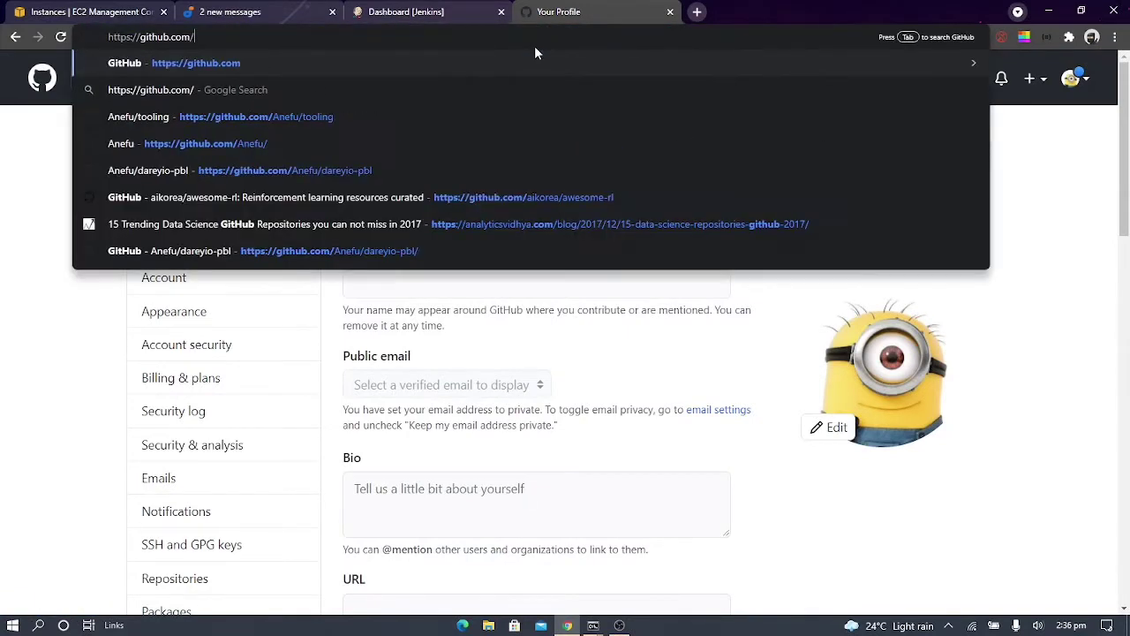
{"action": "key", "text": "BackSpace"}
{"action": "key", "text": "BackSpace"}
{"action": "key", "text": "BackSpace"}
{"action": "key", "text": "BackSpace"}
{"action": "key", "text": "BackSpace"}
{"action": "key", "text": "BackSpace"}
{"action": "key", "text": "BackSpace"}
{"action": "key", "text": "BackSpace"}
{"action": "key", "text": "BackSpace"}
{"action": "key", "text": "BackSpace"}
{"action": "key", "text": "BackSpace"}
{"action": "key", "text": "BackSpace"}
{"action": "key", "text": "BackSpace"}
{"action": "key", "text": "BackSpace"}
{"action": "key", "text": "BackSpace"}
{"action": "key", "text": "BackSpace"}
{"action": "key", "text": "BackSpace"}
{"action": "key", "text": "BackSpace"}
{"action": "key", "text": "BackSpace"}
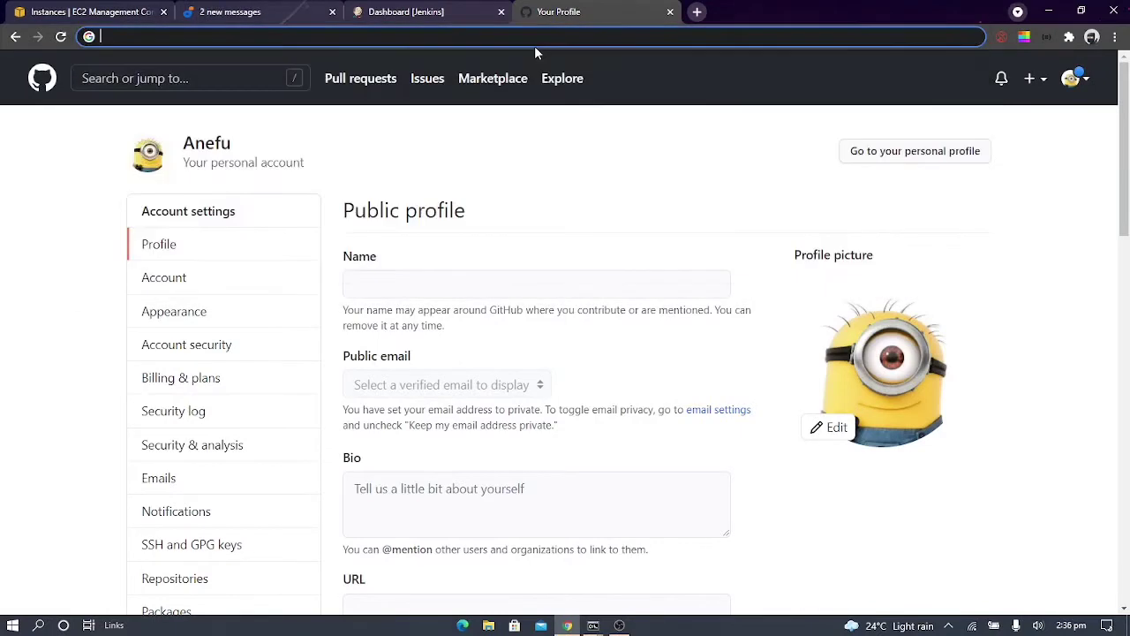
{"action": "type", "text": "tool"}
{"action": "key", "text": "Up"}
{"action": "key", "text": "Up"}
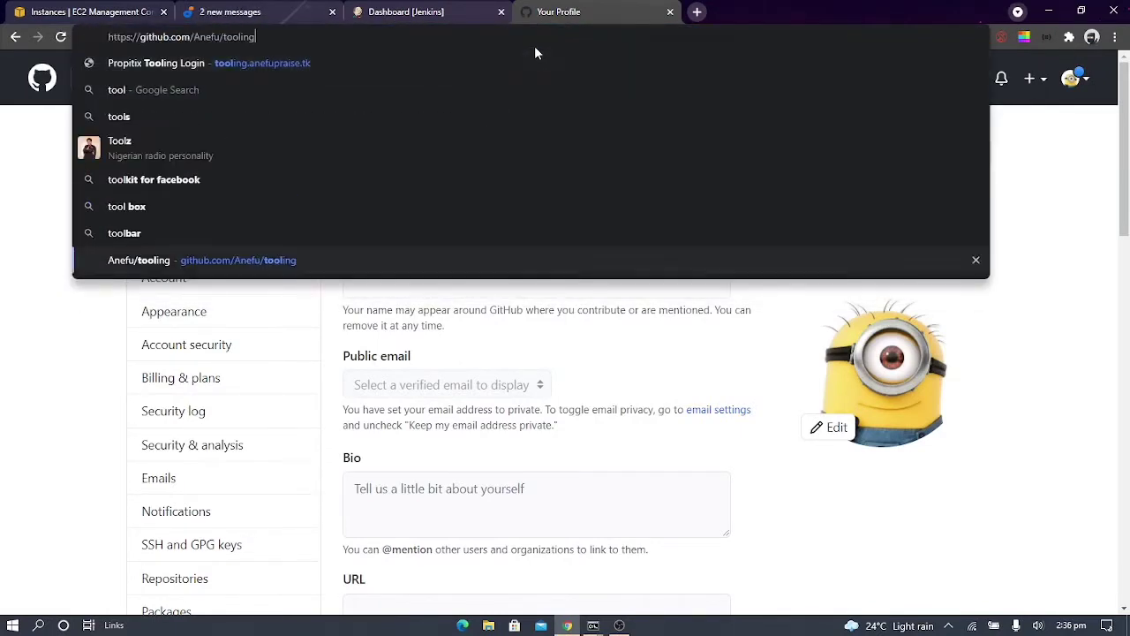
{"action": "key", "text": "Down"}
{"action": "key", "text": "Return"}
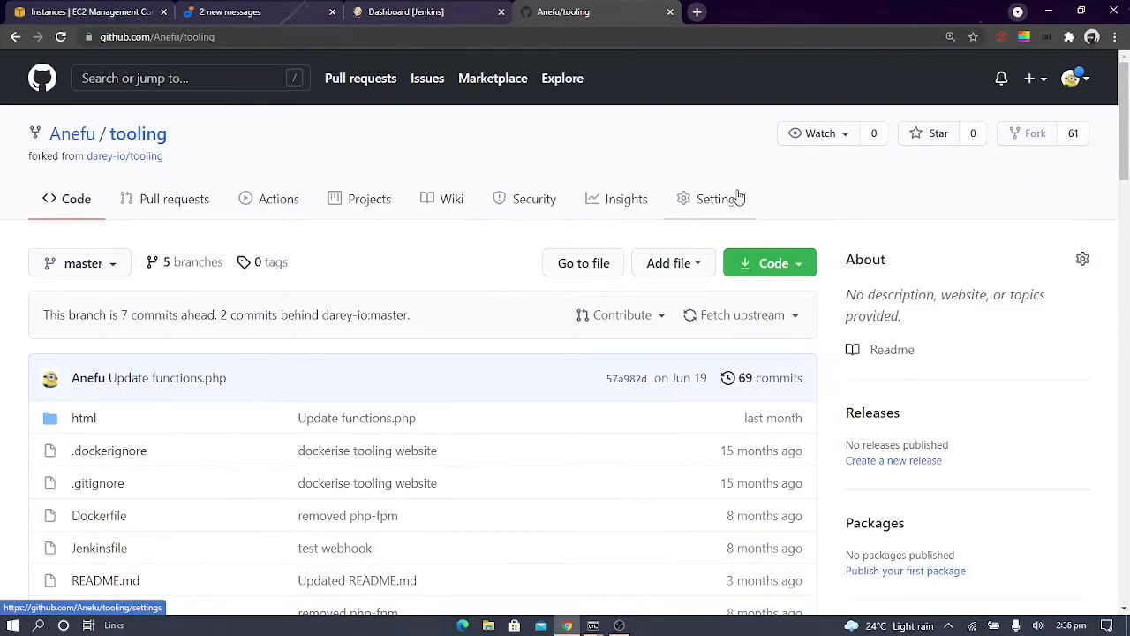
Start adding a webhook in the tooling repository's settings and confirm access with the saved account password
{"action": "left_click", "coordinate": [736, 195]}
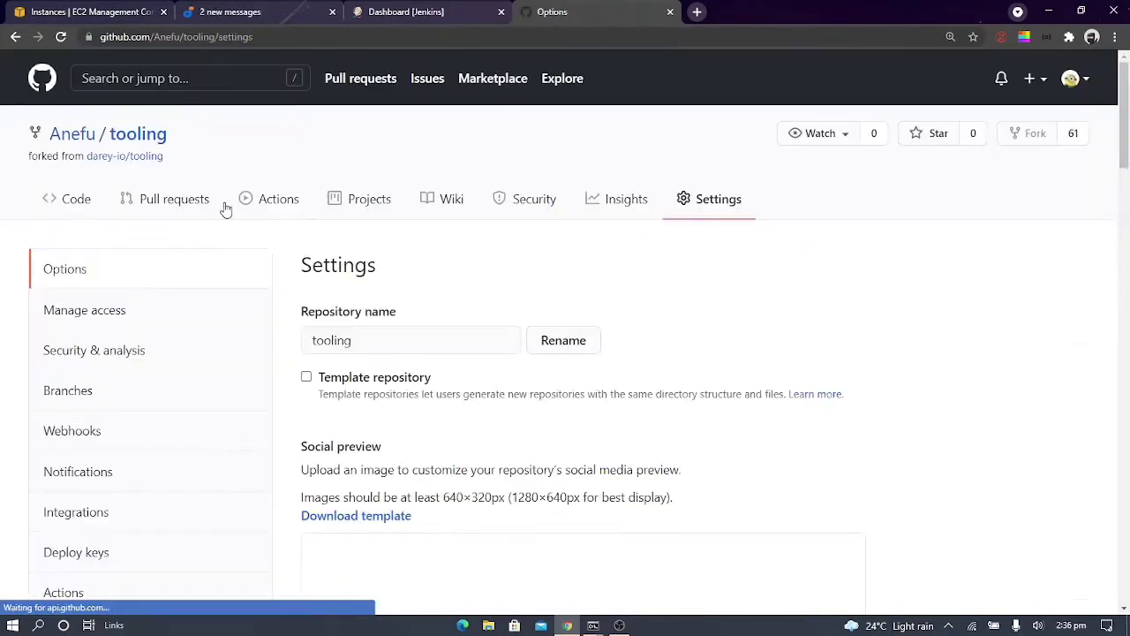
{"action": "left_click", "coordinate": [95, 434]}
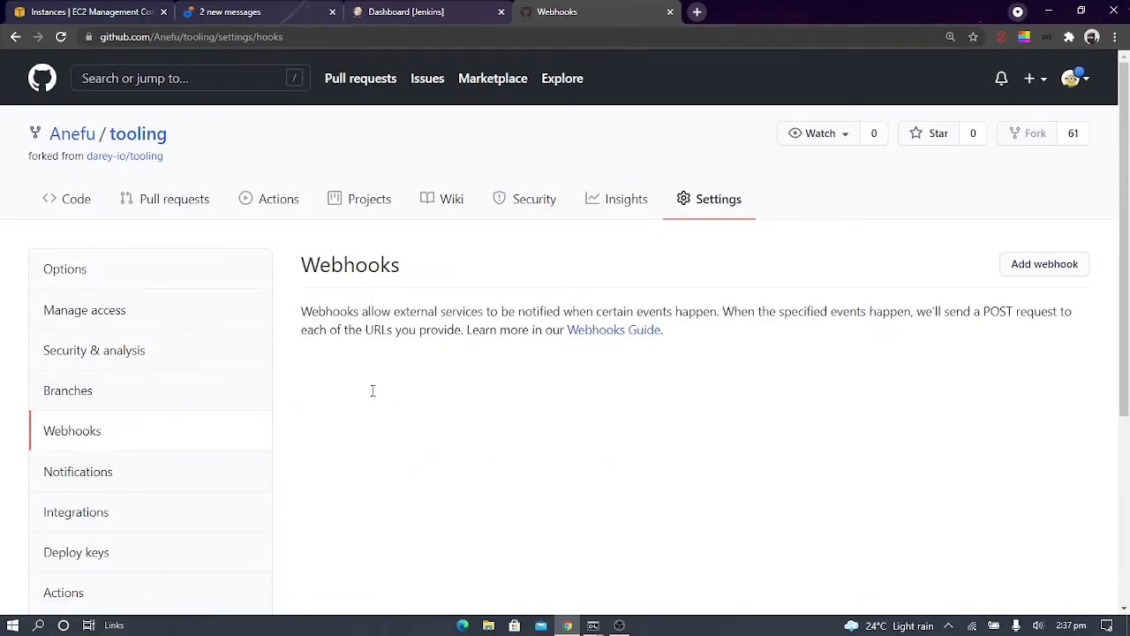
{"action": "left_click", "coordinate": [1028, 275]}
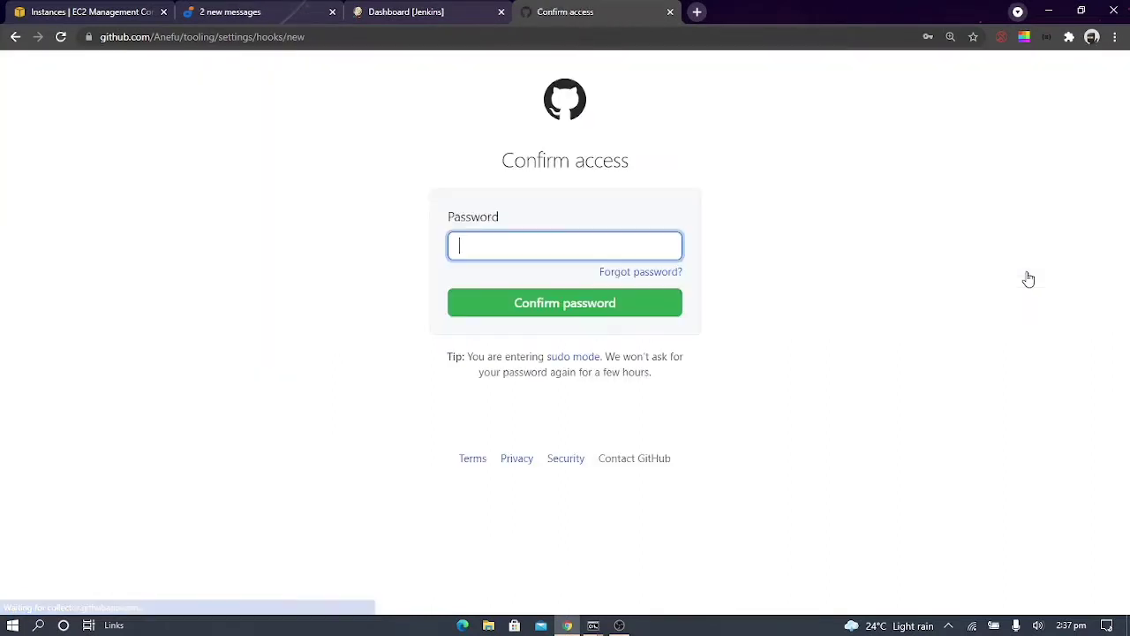
{"action": "left_click", "coordinate": [515, 244]}
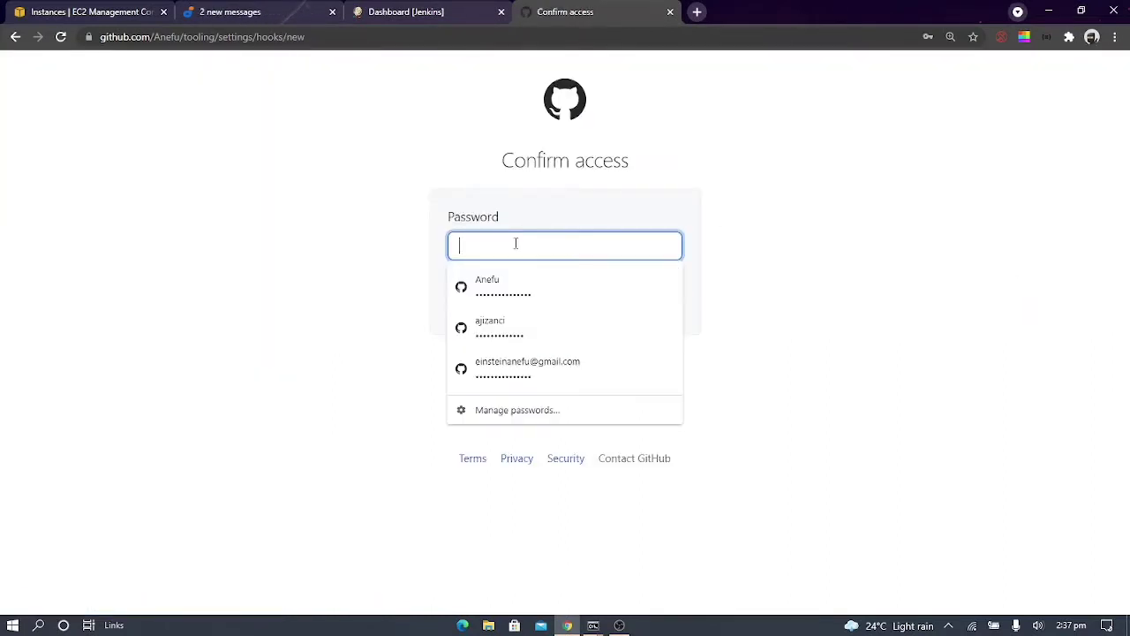
{"action": "left_click", "coordinate": [522, 297]}
{"action": "left_click", "coordinate": [538, 305]}
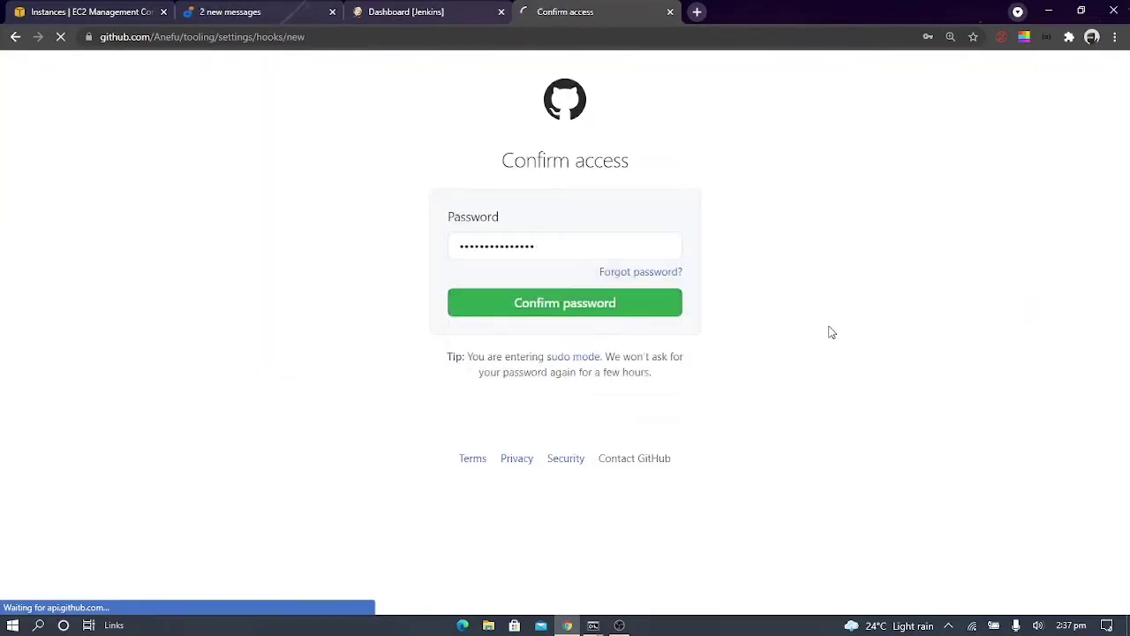
Copy the Jenkins server's address from its dashboard for the new webhook's payload URL
{"action": "scroll", "coordinate": [830, 331], "scroll_direction": "down", "scroll_amount": 1}
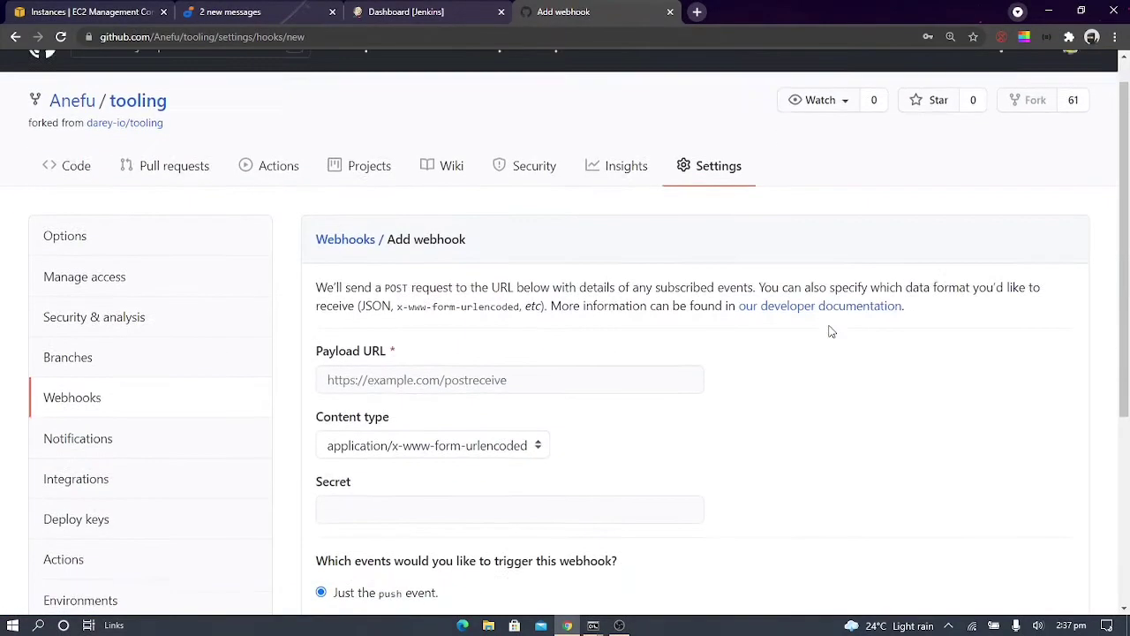
{"action": "scroll", "coordinate": [830, 331], "scroll_direction": "down", "scroll_amount": 1}
{"action": "left_click", "coordinate": [465, 237]}
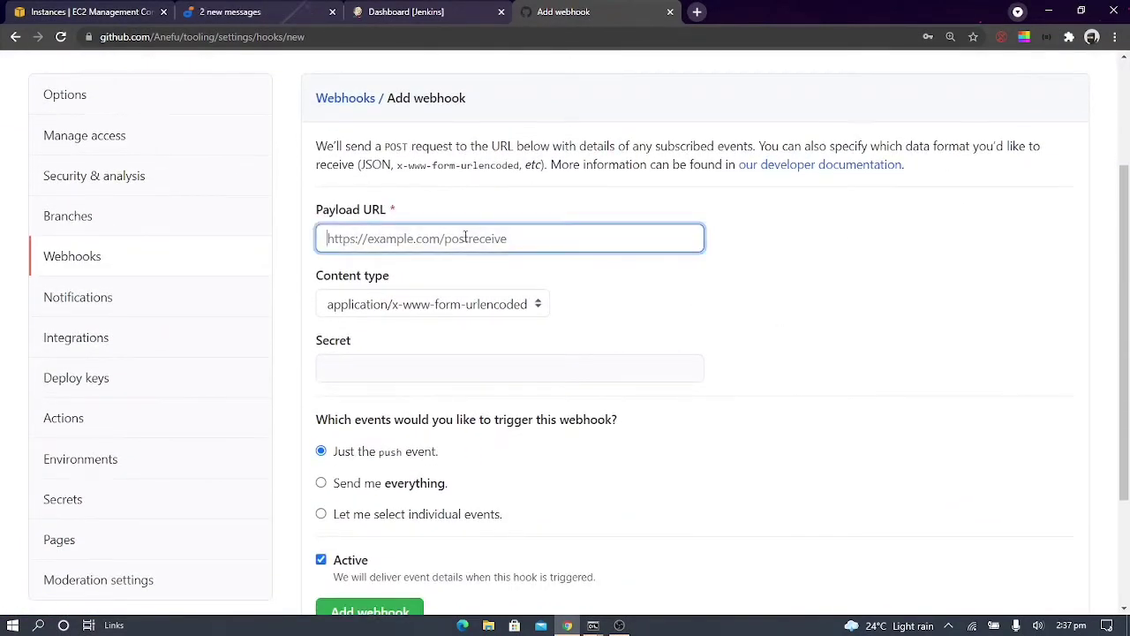
{"action": "left_click", "coordinate": [352, 8]}
{"action": "left_click", "coordinate": [272, 35]}
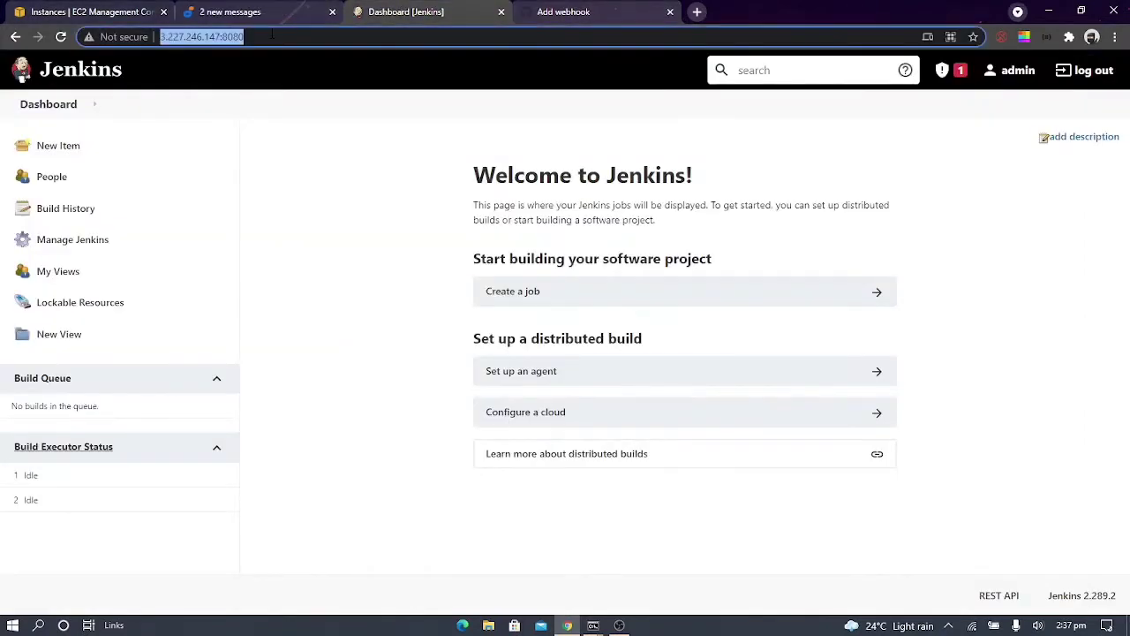
{"action": "left_click", "coordinate": [277, 9]}
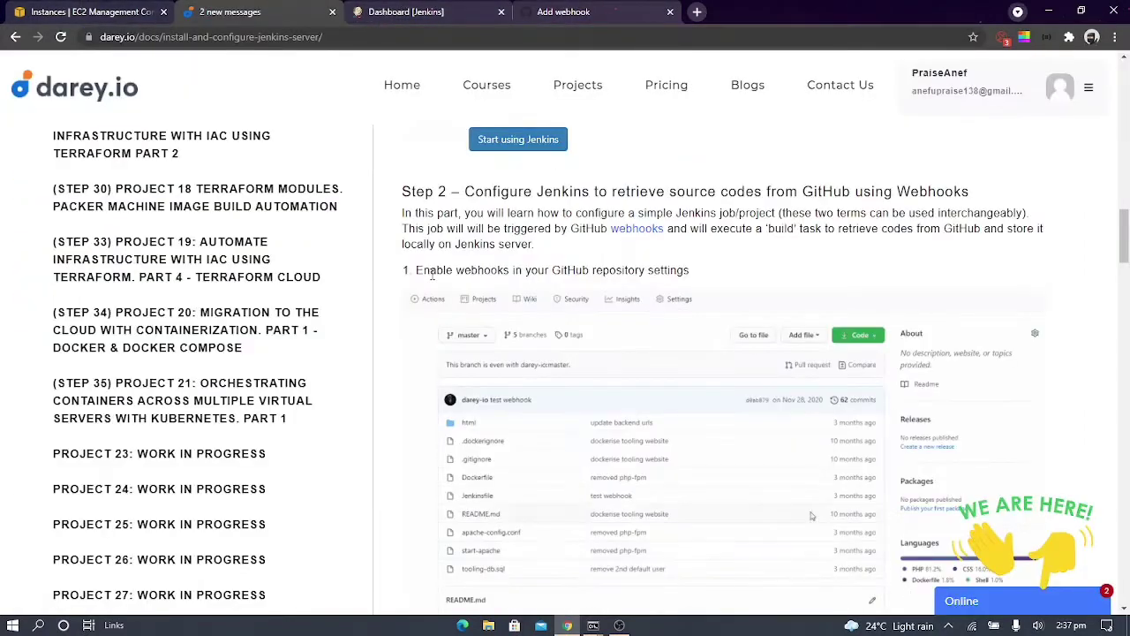
{"action": "scroll", "coordinate": [635, 396], "scroll_direction": "down", "scroll_amount": 5}
{"action": "scroll", "coordinate": [641, 397], "scroll_direction": "up", "scroll_amount": 3}
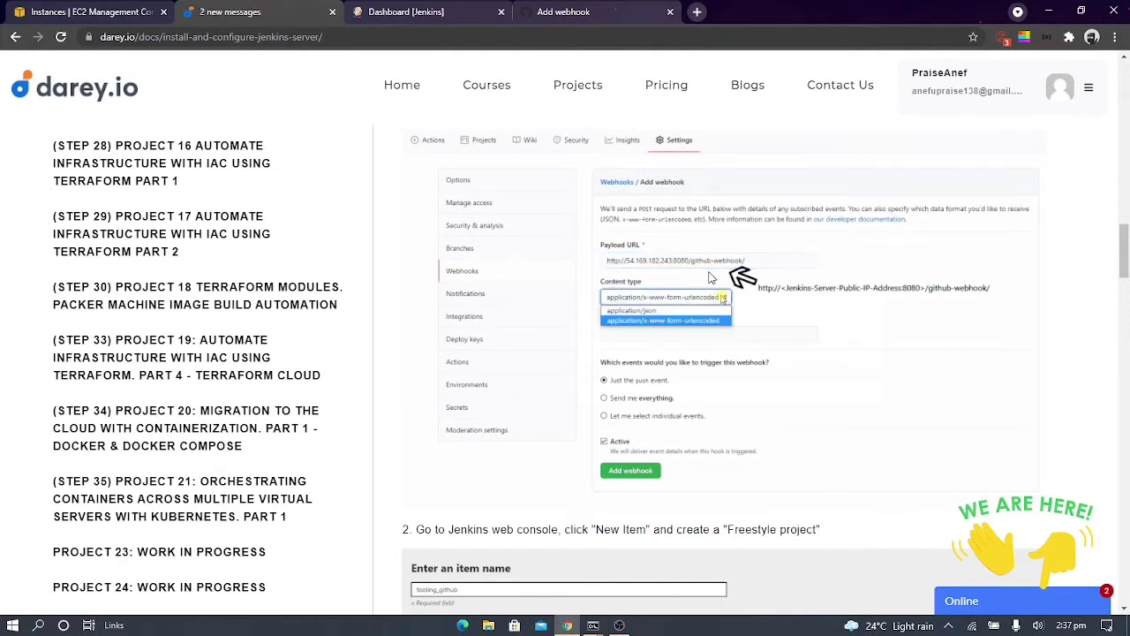
{"action": "left_click", "coordinate": [544, 17]}
{"action": "type", "text": "http://3.227.246.147:8080/"}
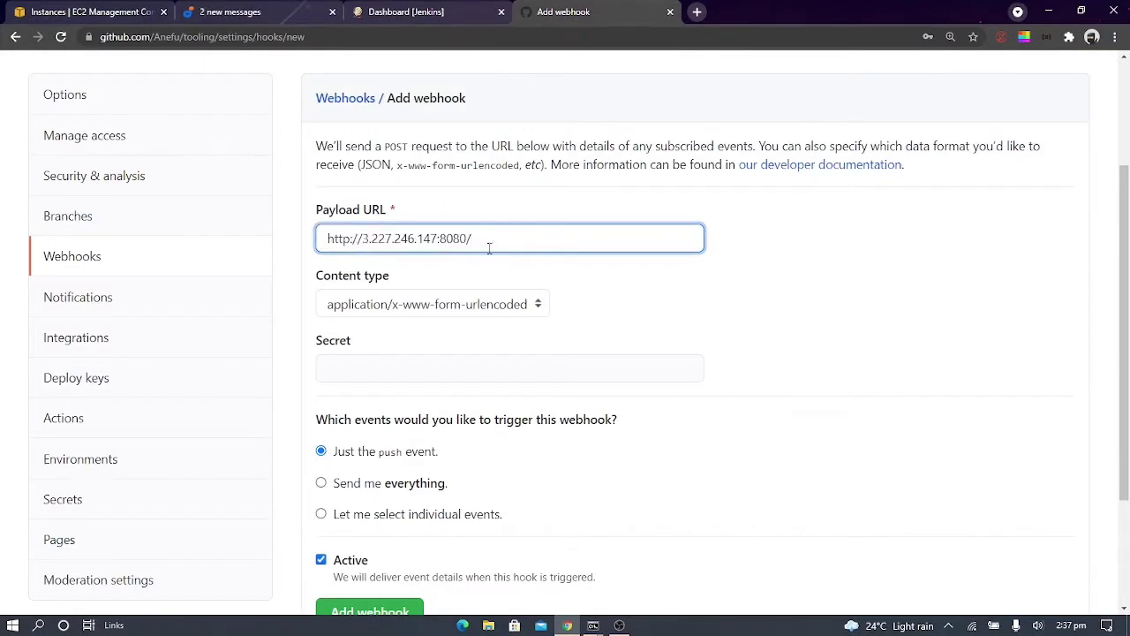
{"action": "type", "text": "github-webhook/"}
Set the webhook's content type to application/json and add the webhook with the push event
{"action": "left_click", "coordinate": [475, 304]}
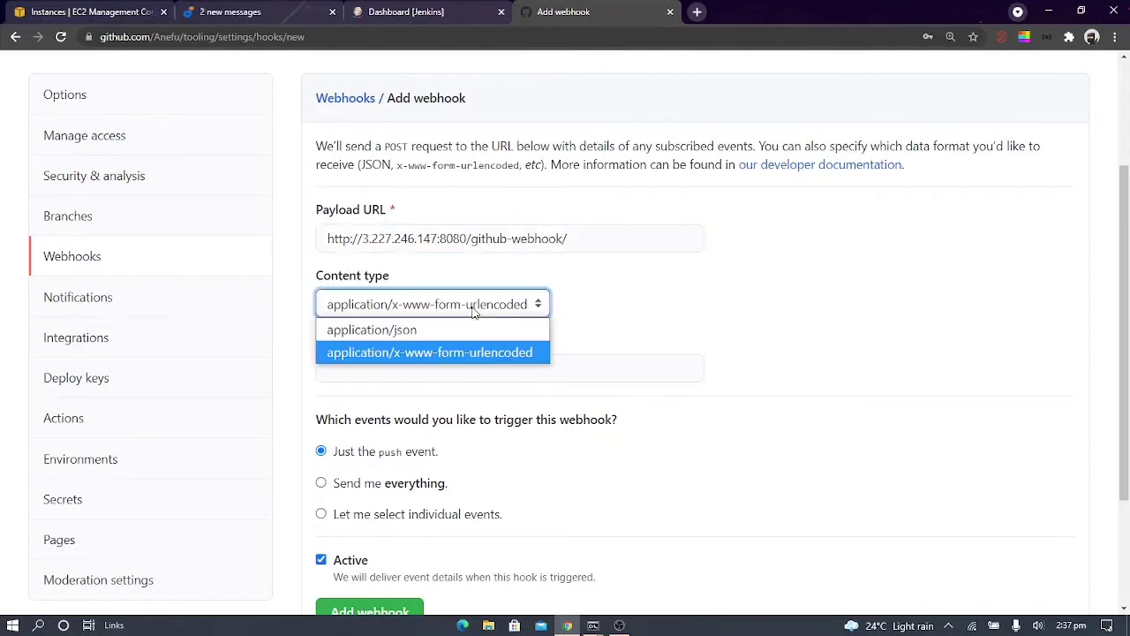
{"action": "left_click", "coordinate": [388, 329]}
{"action": "scroll", "coordinate": [583, 512], "scroll_direction": "down", "scroll_amount": 3}
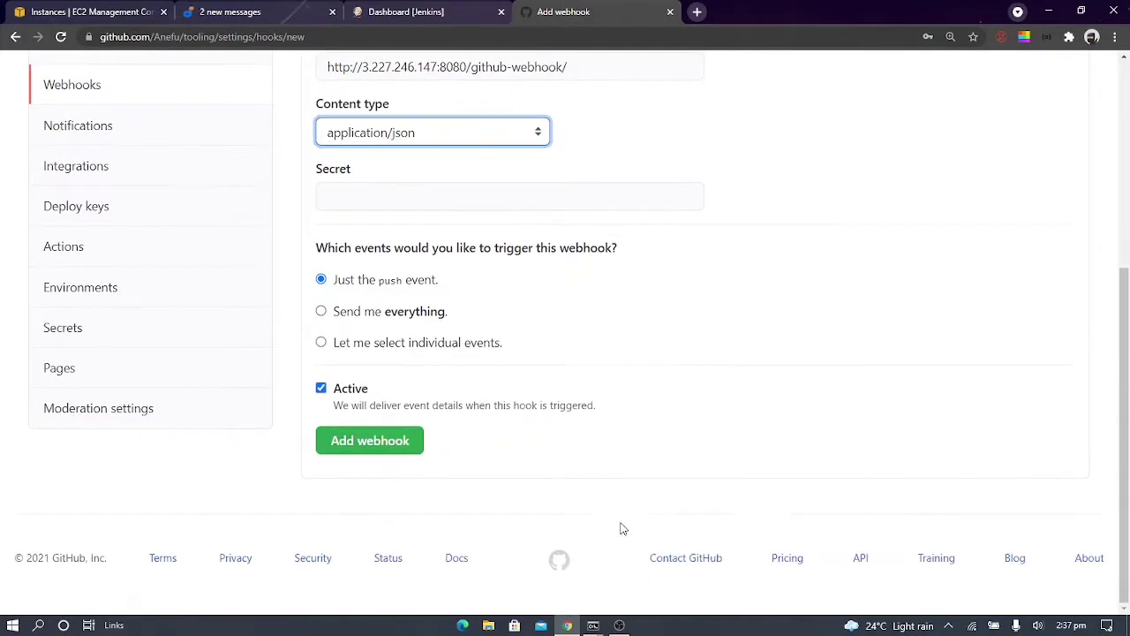
{"action": "left_click", "coordinate": [365, 439]}
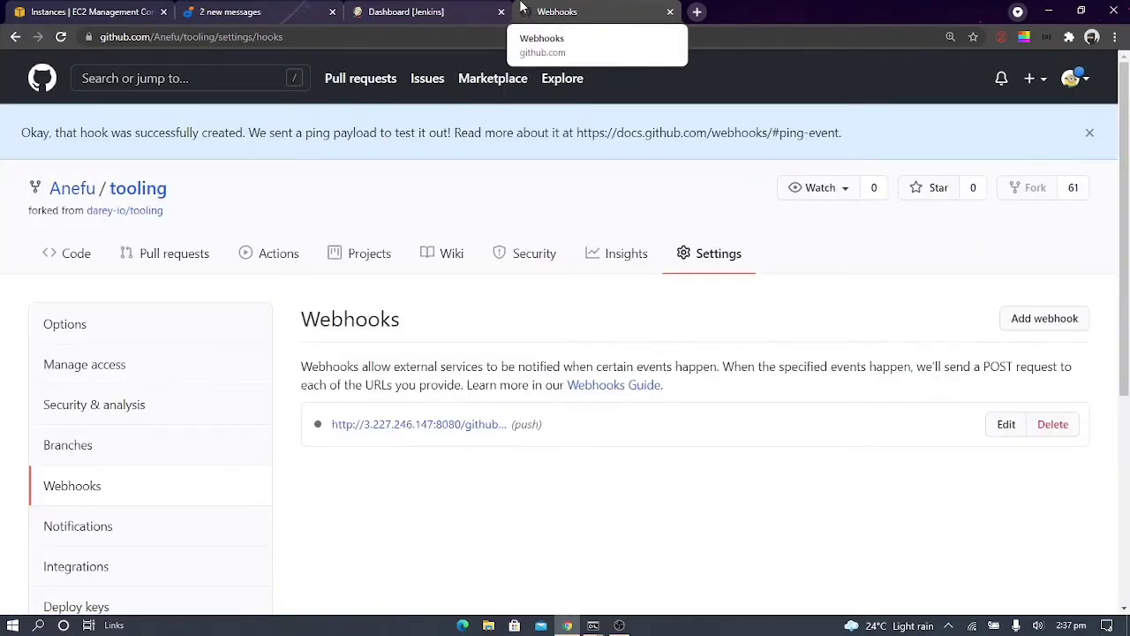
Check the guide's instruction on creating a Freestyle project and start a new item in Jenkins
{"action": "left_click", "coordinate": [256, 11]}
{"action": "scroll", "coordinate": [748, 301], "scroll_direction": "down", "scroll_amount": 1}
{"action": "scroll", "coordinate": [460, 271], "scroll_direction": "down", "scroll_amount": 2}
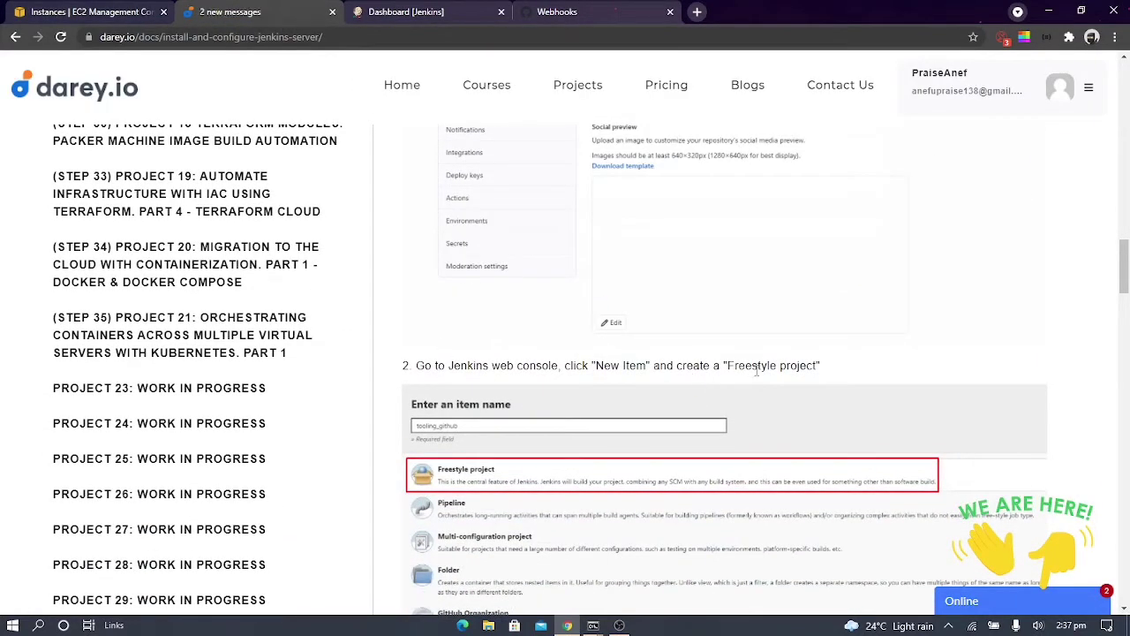
{"action": "left_click", "coordinate": [406, 11]}
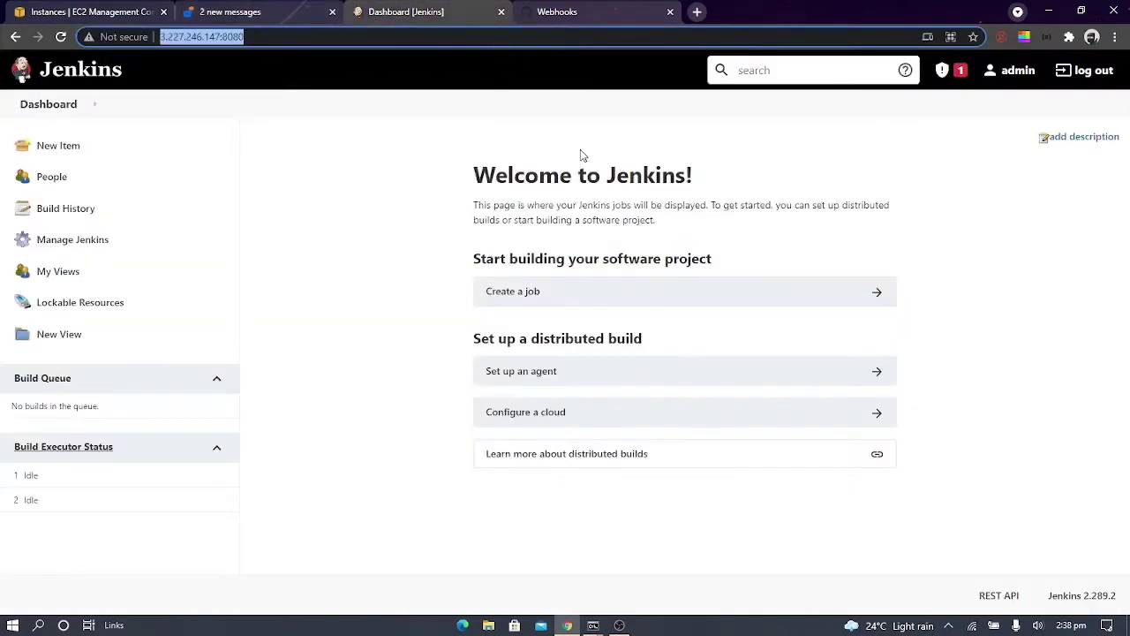
{"action": "left_click", "coordinate": [118, 155]}
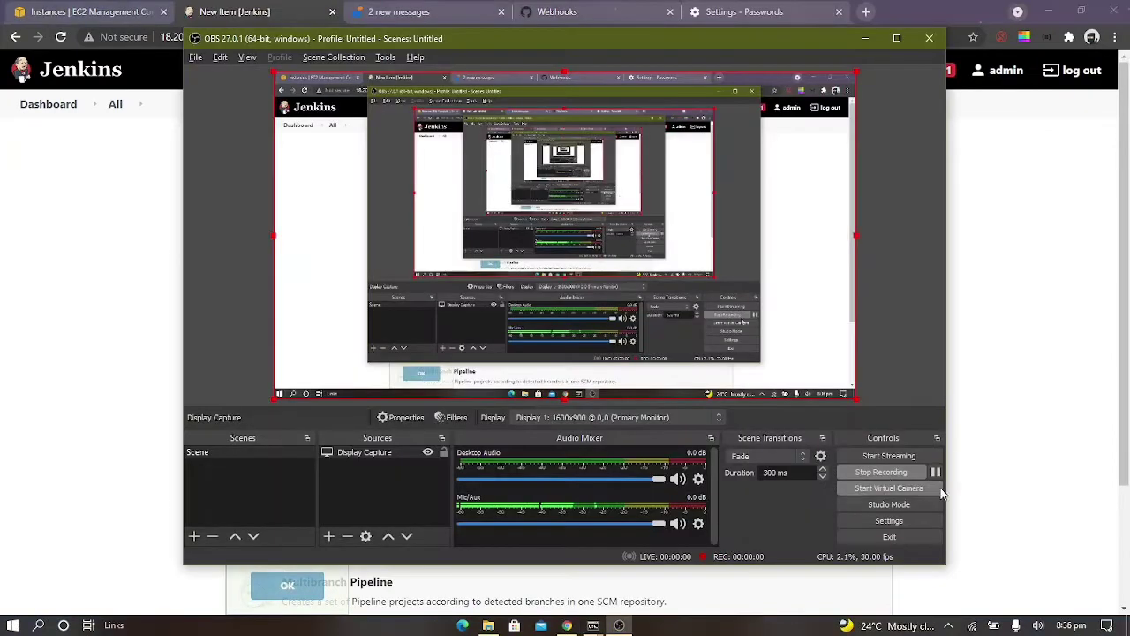
{"action": "left_click", "coordinate": [972, 503]}
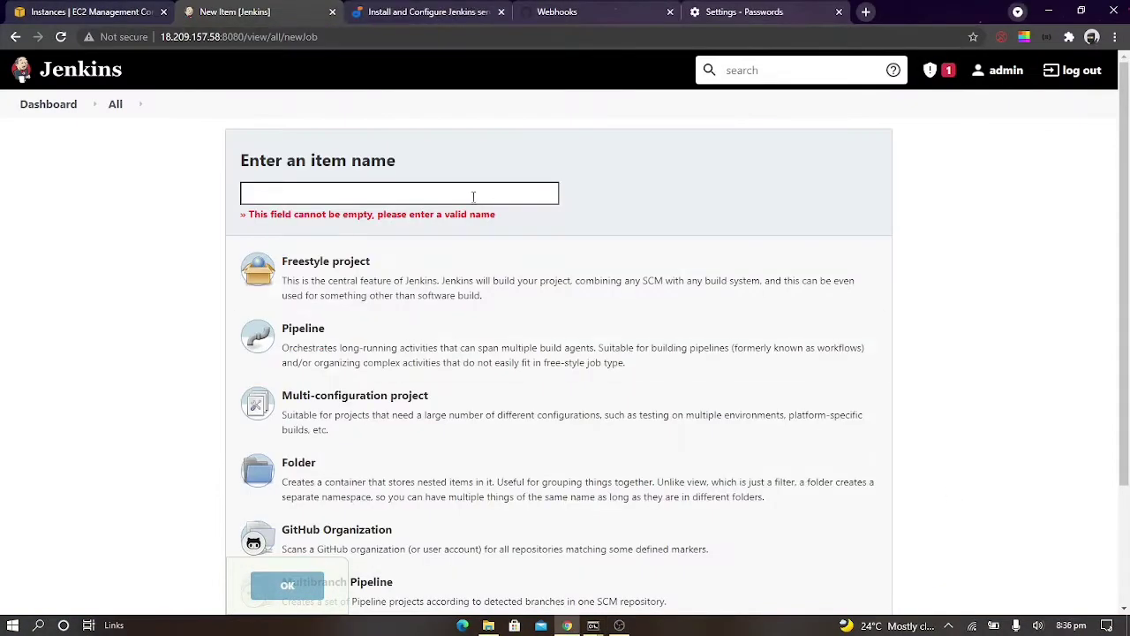
Name the new item project9 and create it as a Freestyle project
{"action": "left_click", "coordinate": [402, 196]}
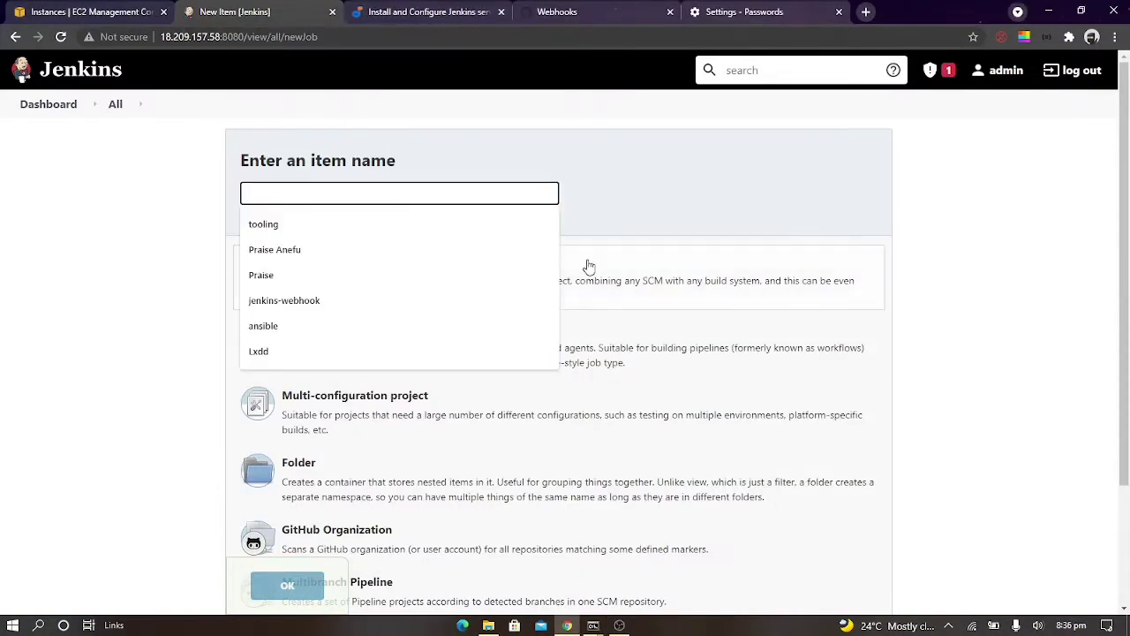
{"action": "type", "text": "t"}
{"action": "key", "text": "BackSpace"}
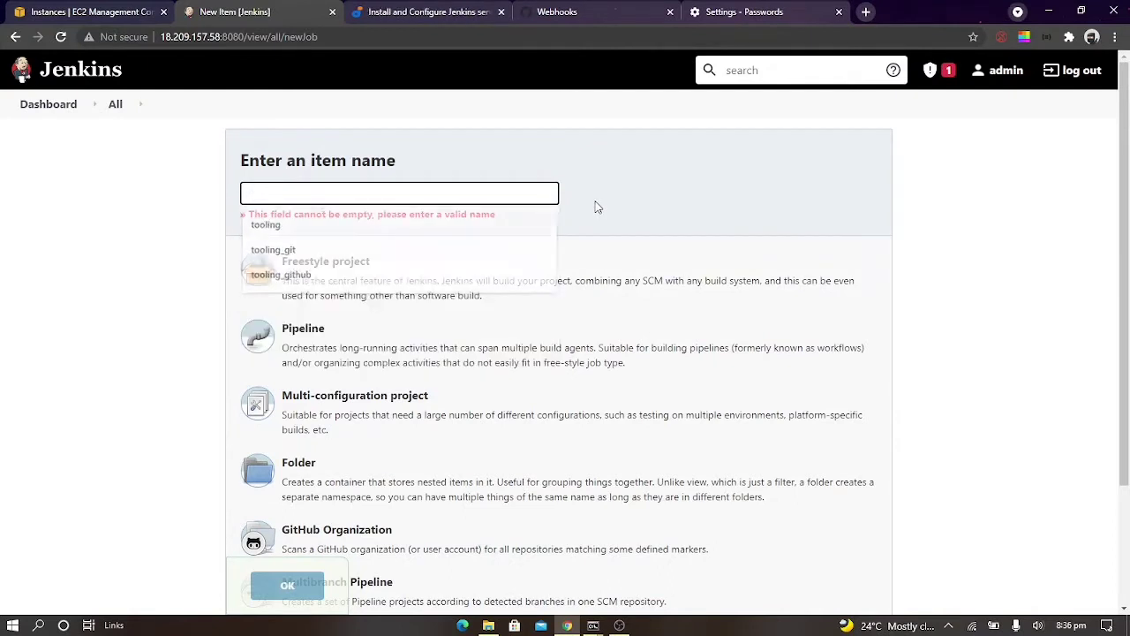
{"action": "type", "text": "projec"}
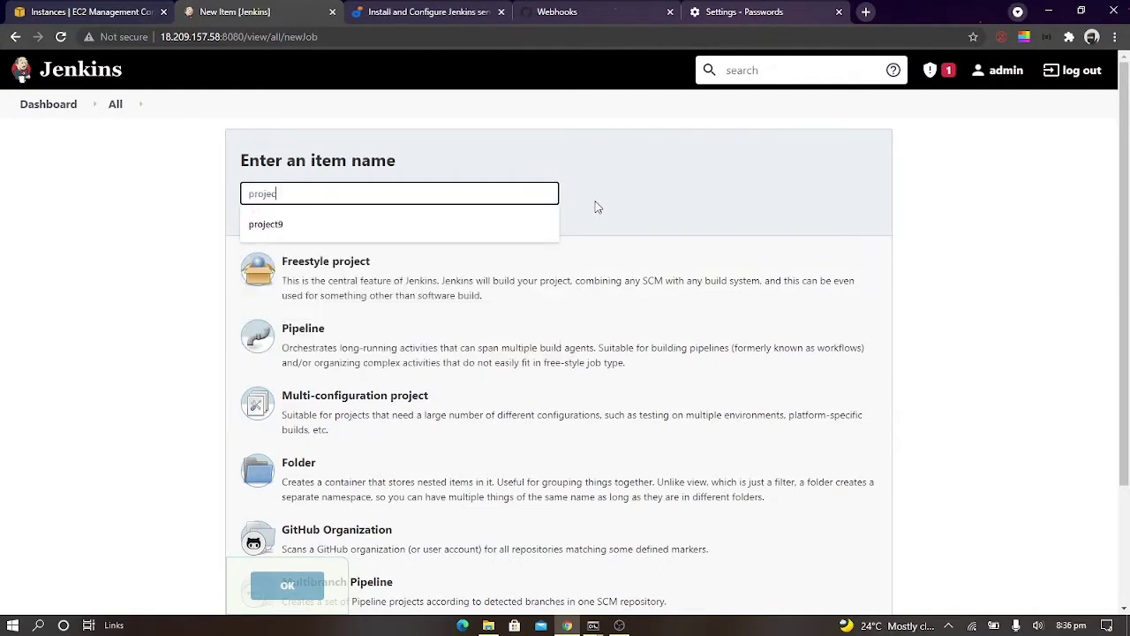
{"action": "type", "text": "t9"}
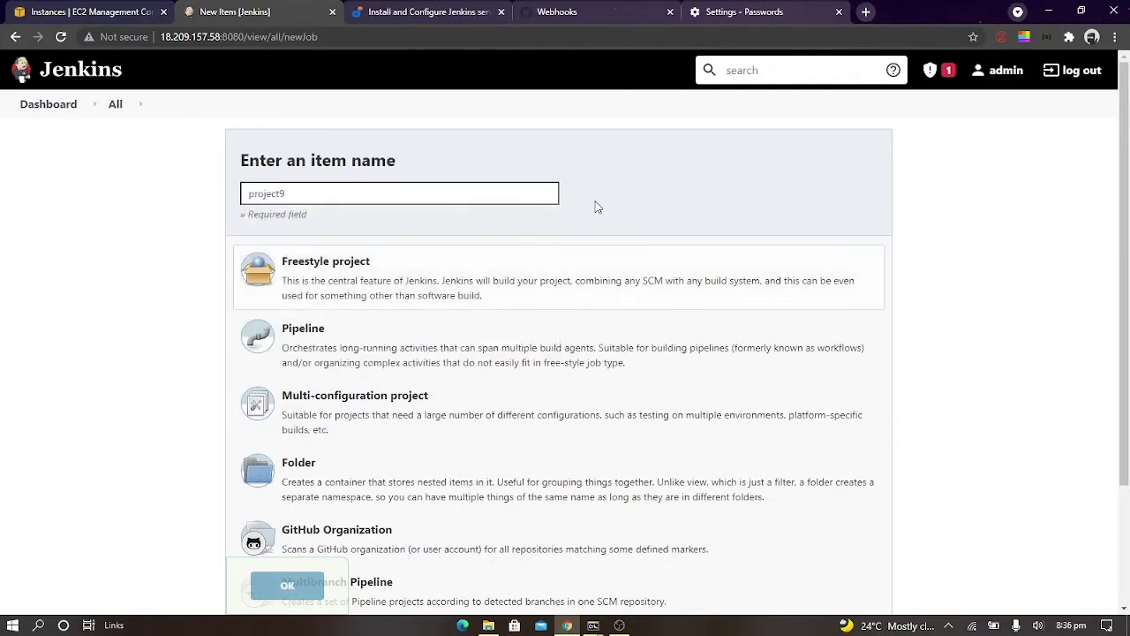
{"action": "left_click", "coordinate": [434, 273]}
{"action": "left_click", "coordinate": [296, 590]}
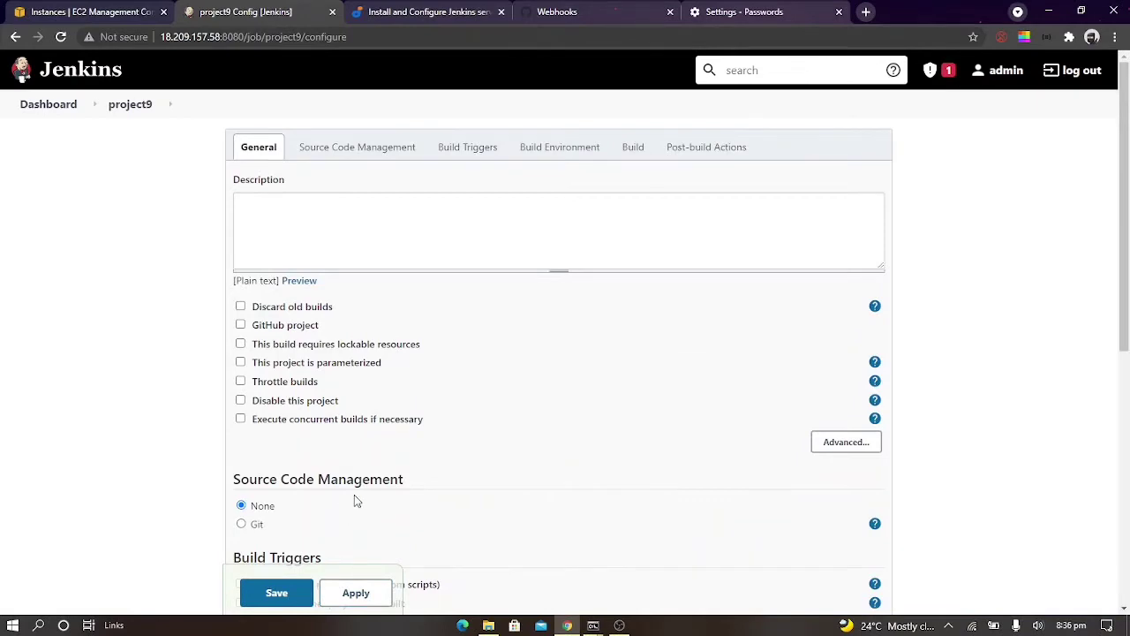
Try to choose Git as the source code management for project9
{"action": "scroll", "coordinate": [356, 501], "scroll_direction": "down", "scroll_amount": 4}
{"action": "scroll", "coordinate": [356, 501], "scroll_direction": "up", "scroll_amount": 1}
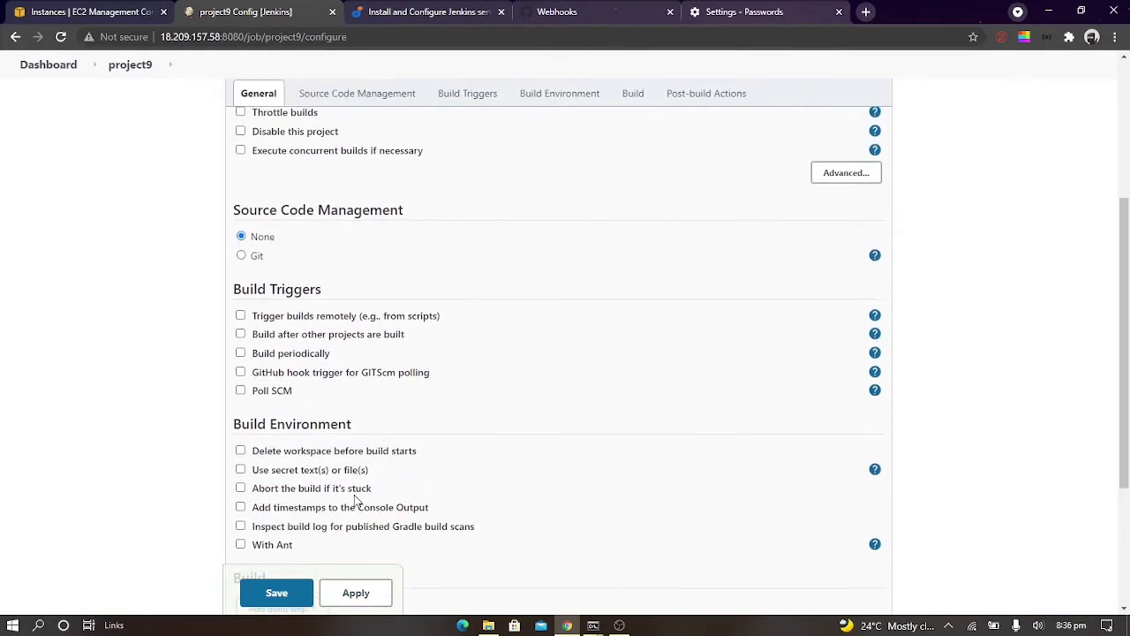
{"action": "left_click", "coordinate": [252, 258]}
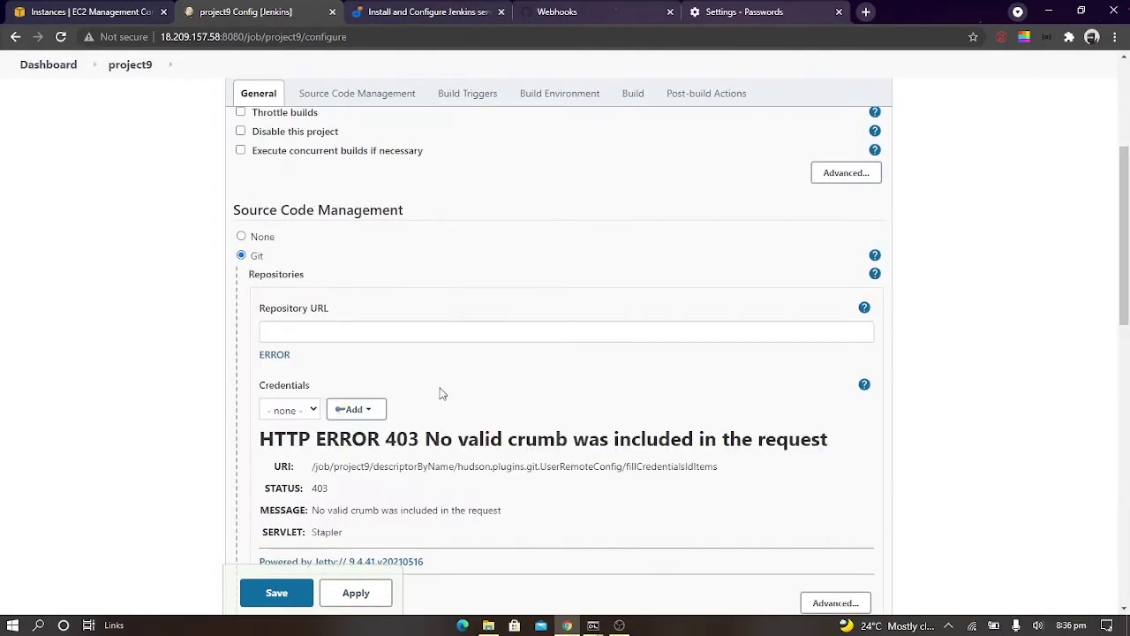
{"action": "scroll", "coordinate": [432, 375], "scroll_direction": "down", "scroll_amount": 1}
{"action": "scroll", "coordinate": [430, 374], "scroll_direction": "down", "scroll_amount": 1}
{"action": "scroll", "coordinate": [429, 371], "scroll_direction": "up", "scroll_amount": 1}
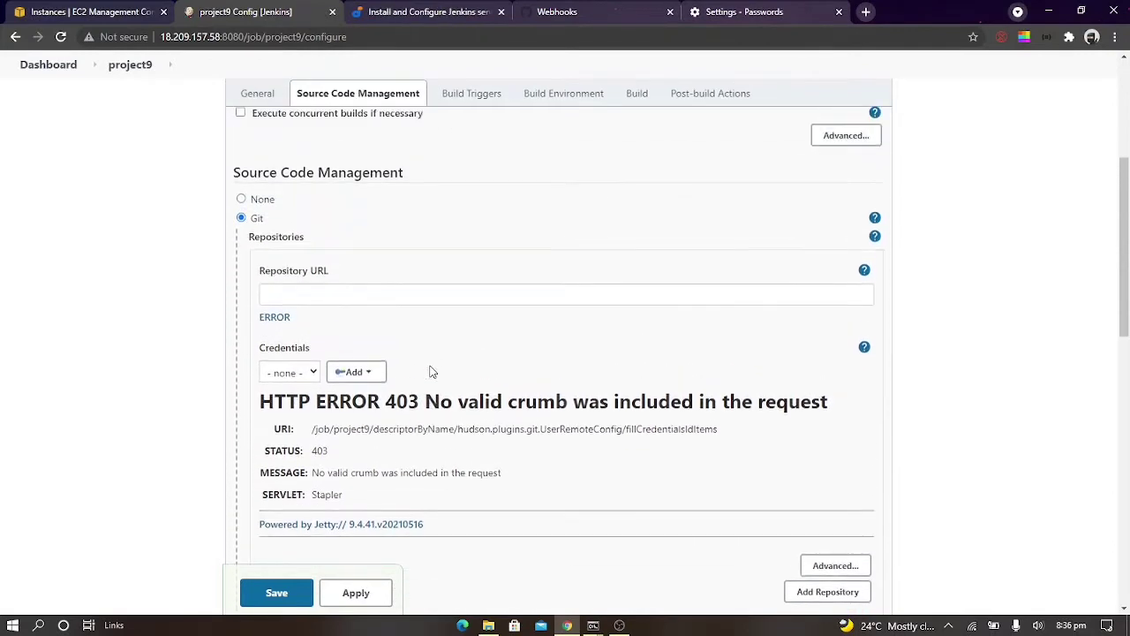
Copy the HTTPS clone URL of the forked tooling repository on GitHub
{"action": "left_click", "coordinate": [609, 11]}
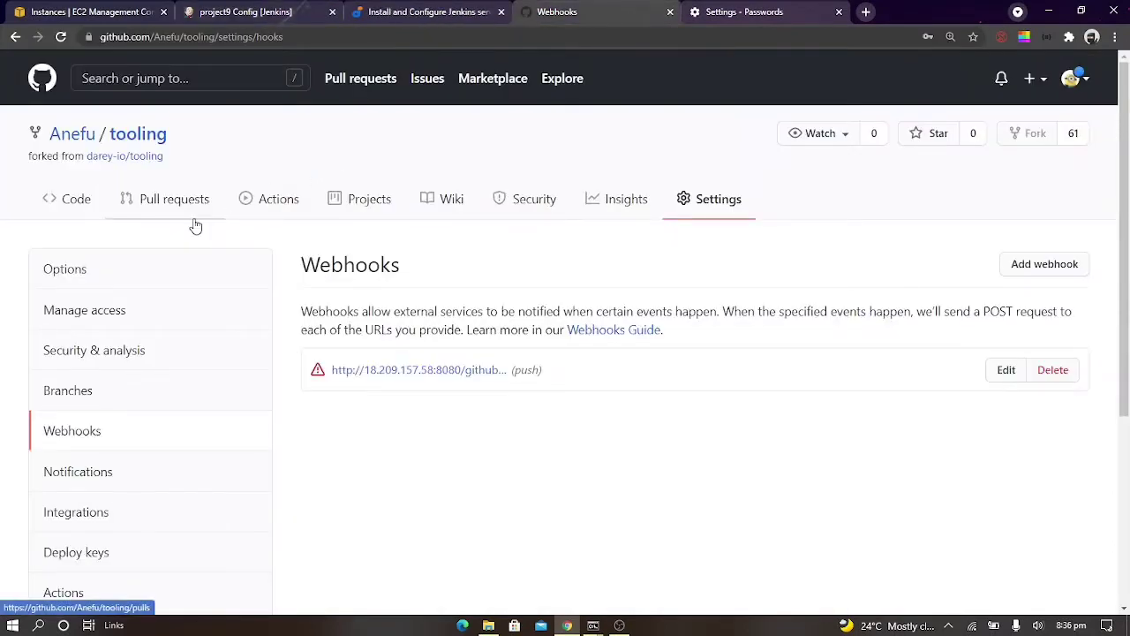
{"action": "left_click", "coordinate": [133, 141]}
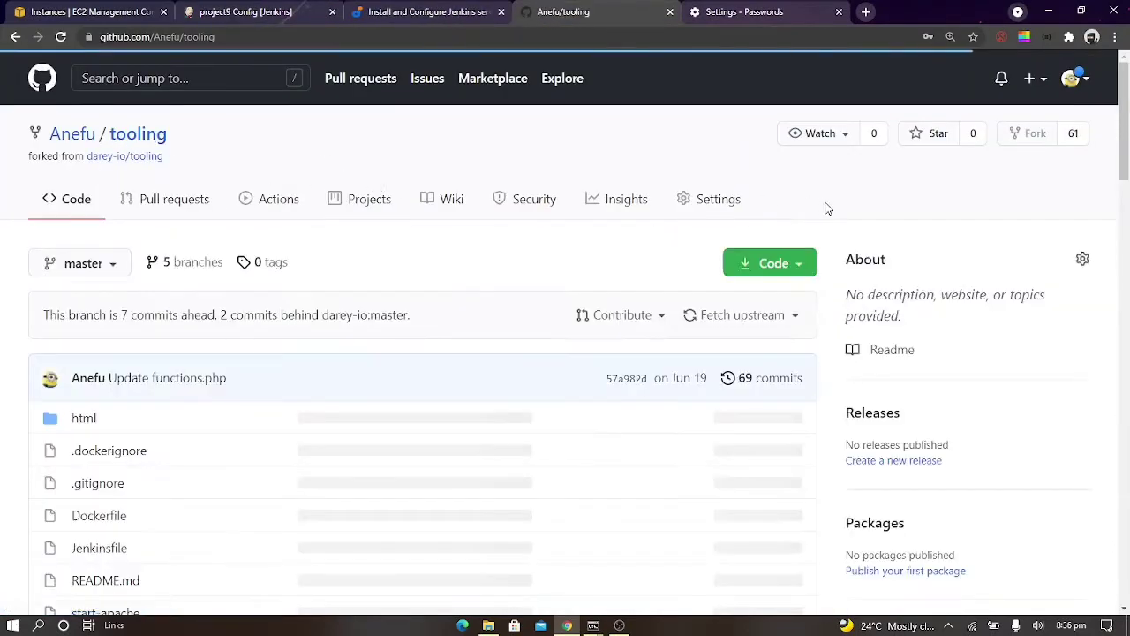
{"action": "left_click", "coordinate": [812, 266]}
{"action": "left_click", "coordinate": [781, 363]}
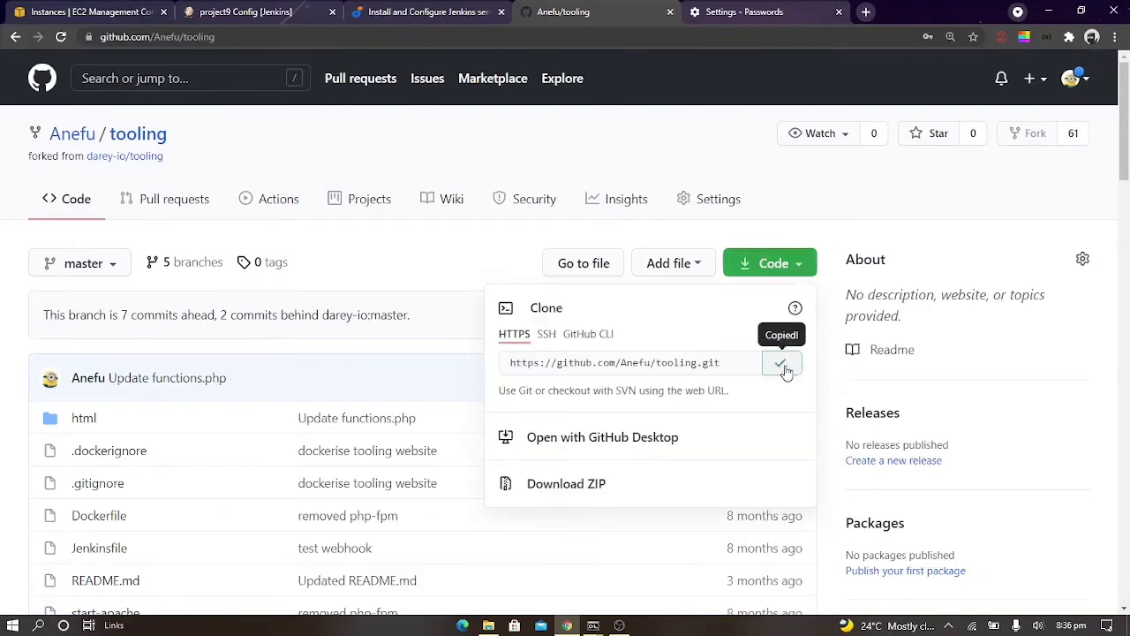
Try to enter the tooling repository's HTTPS clone URL as project9's Git repository URL
{"action": "left_click", "coordinate": [449, 13]}
{"action": "left_click", "coordinate": [303, 37]}
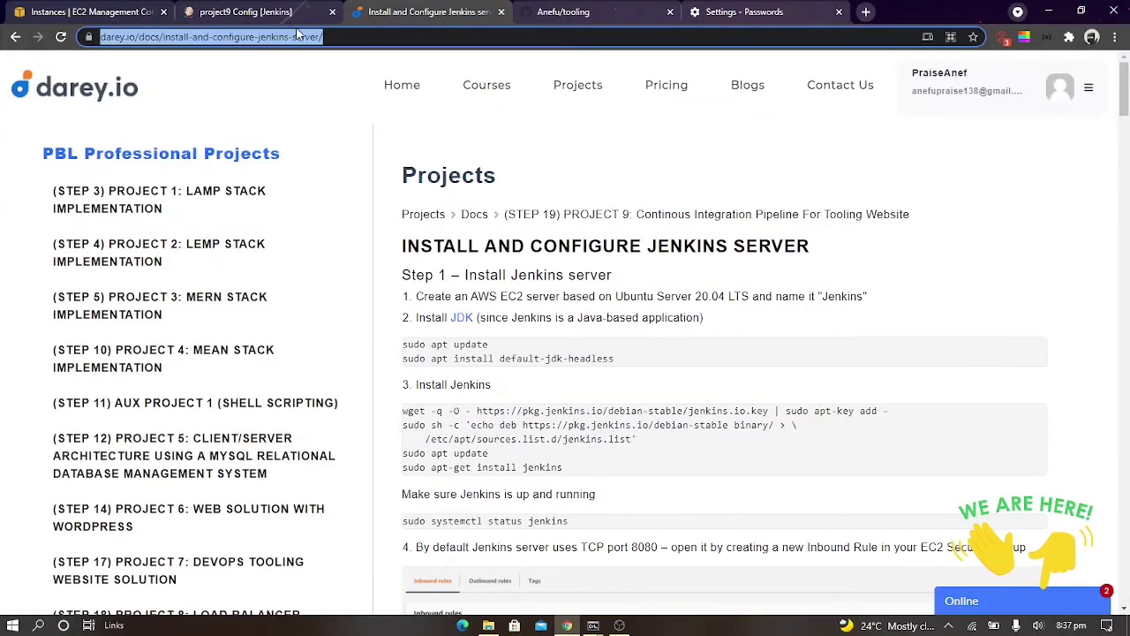
{"action": "left_click", "coordinate": [291, 11]}
{"action": "left_click", "coordinate": [418, 293]}
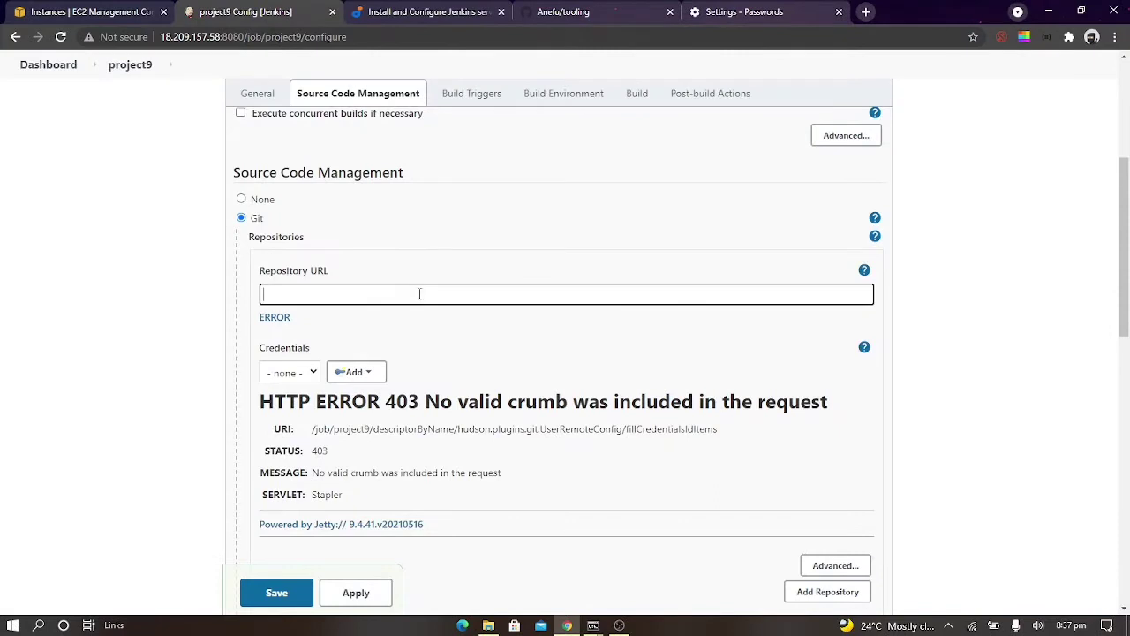
{"action": "key", "text": "ctrl+v"}
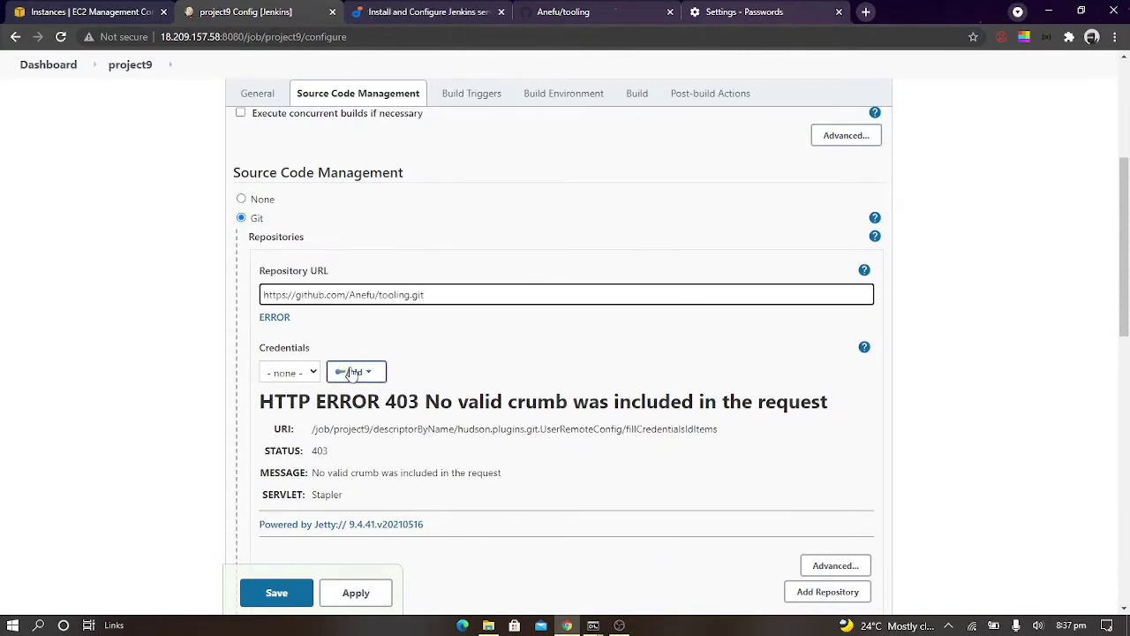
Reload the project9 configuration page, discarding its unsaved changes
{"action": "left_click", "coordinate": [353, 372]}
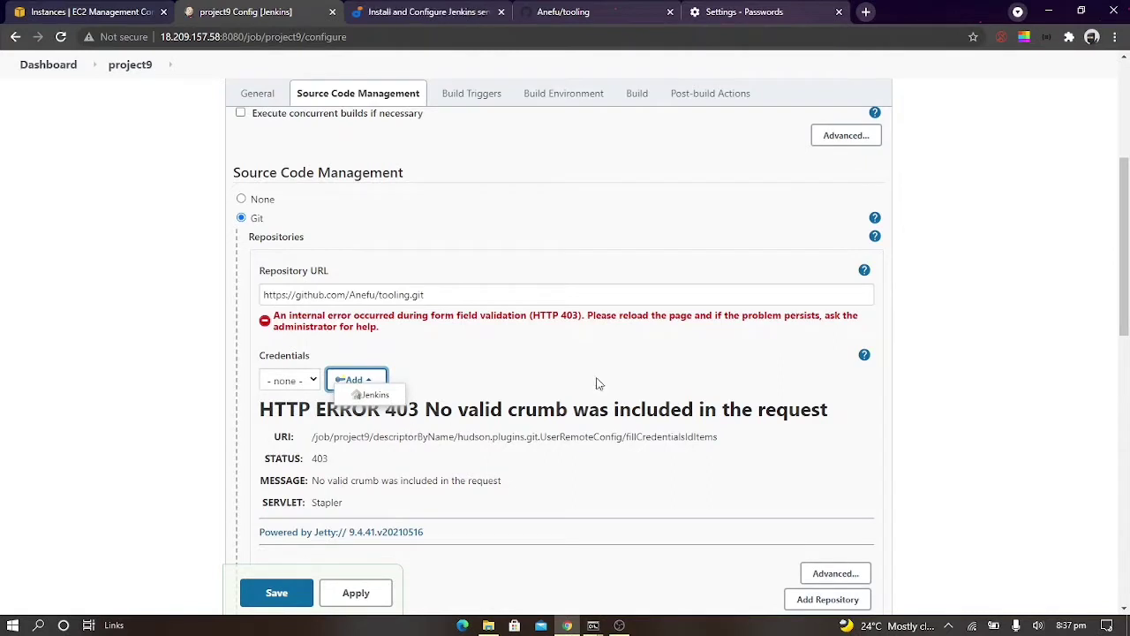
{"action": "key", "text": "F5"}
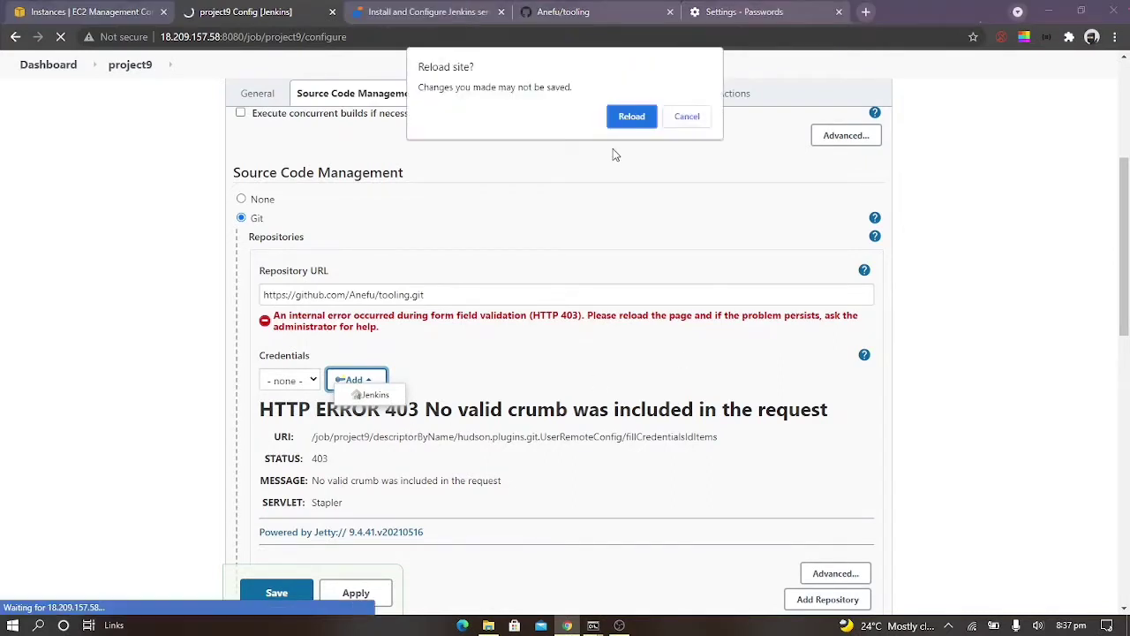
{"action": "left_click", "coordinate": [629, 116]}
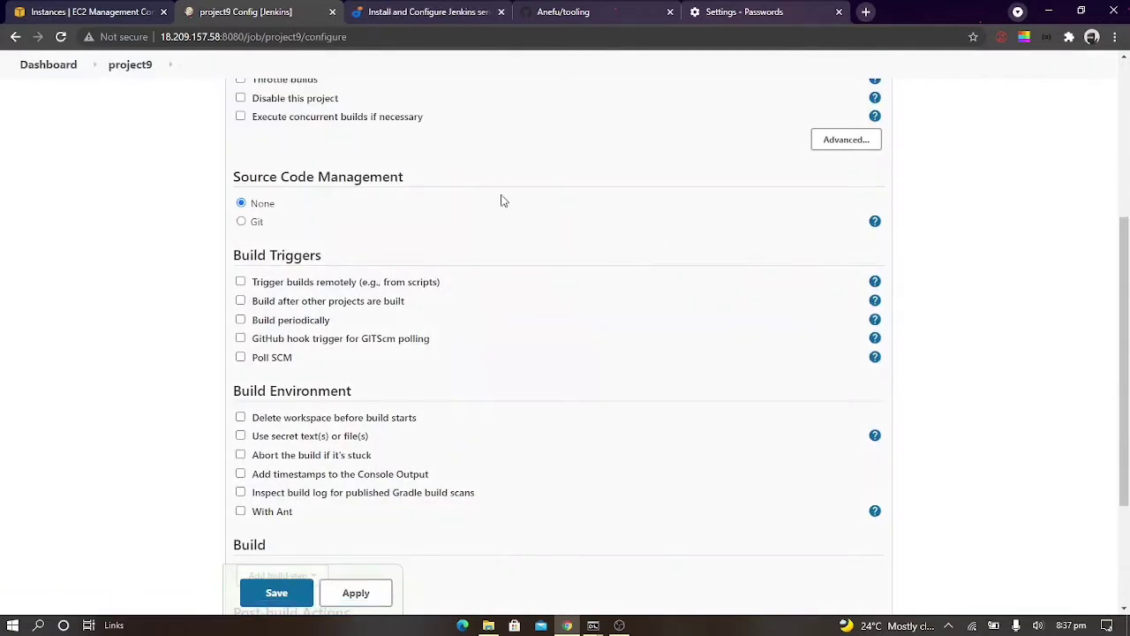
Try to set up Git for project9 with the tooling repository's HTTPS clone URL, and reload the page, discarding the changes
{"action": "left_click", "coordinate": [258, 223]}
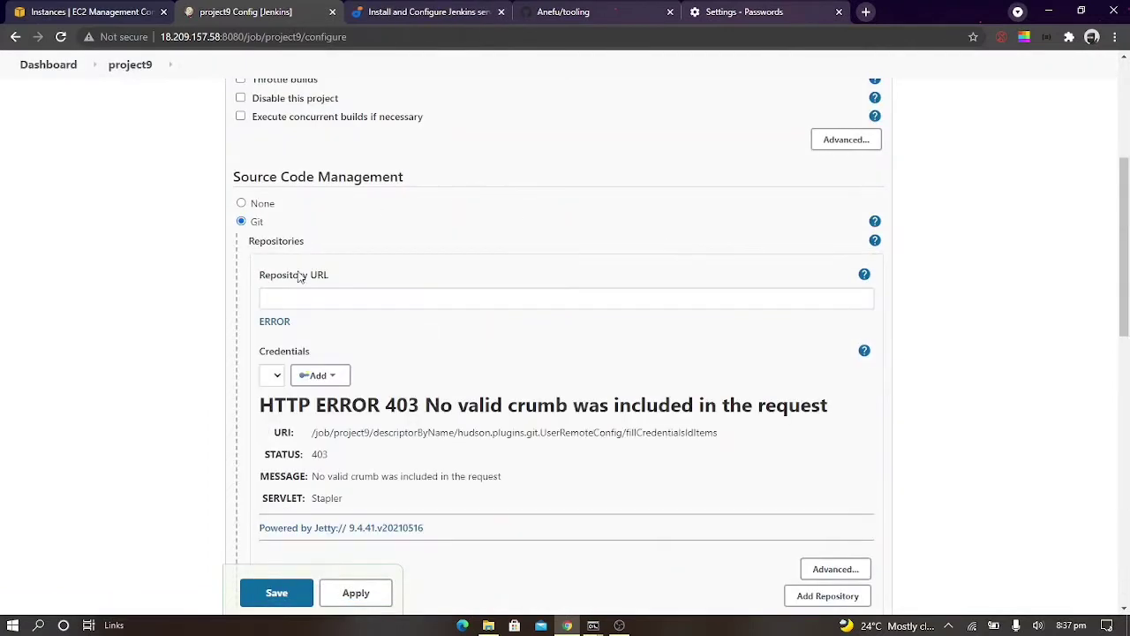
{"action": "left_click", "coordinate": [337, 299]}
{"action": "key", "text": "ctrl+v"}
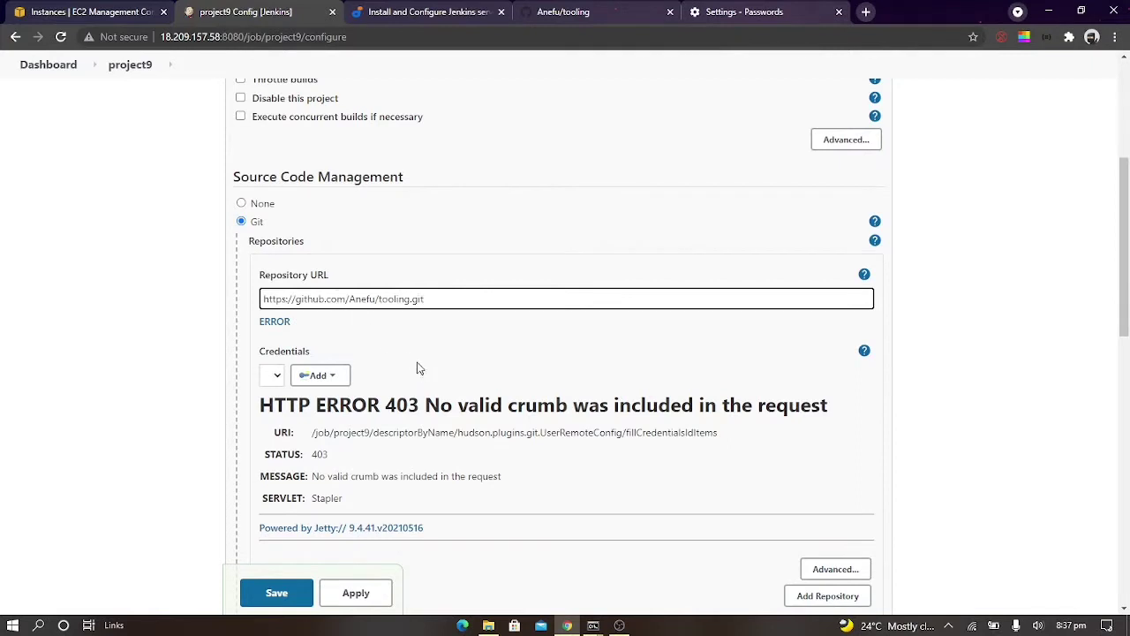
{"action": "left_click", "coordinate": [334, 374]}
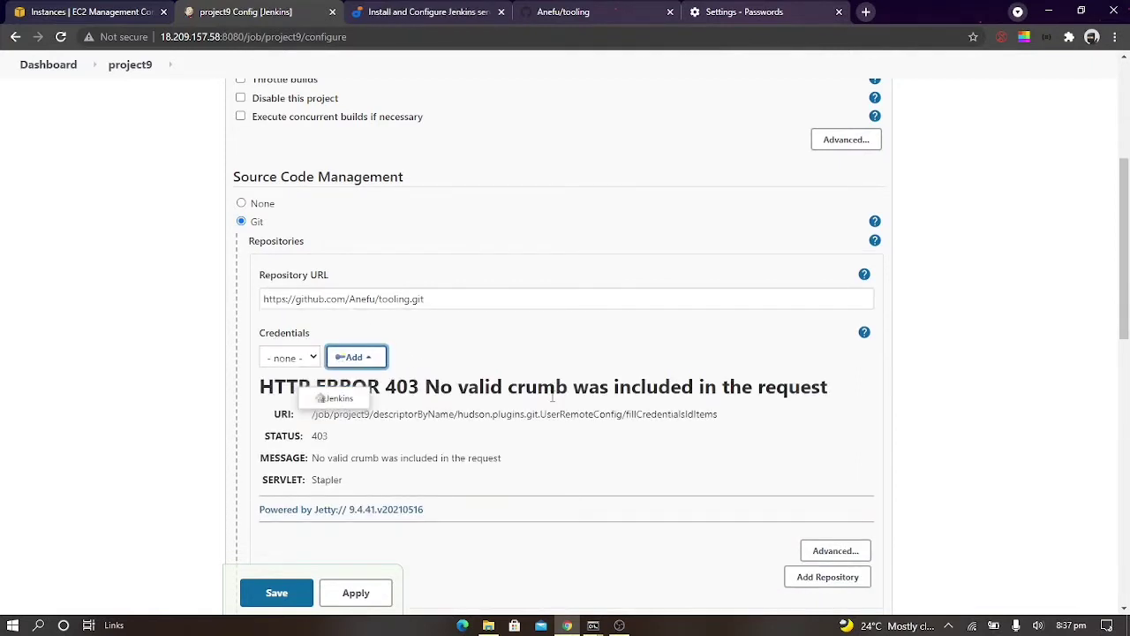
{"action": "scroll", "coordinate": [553, 398], "scroll_direction": "down", "scroll_amount": 2}
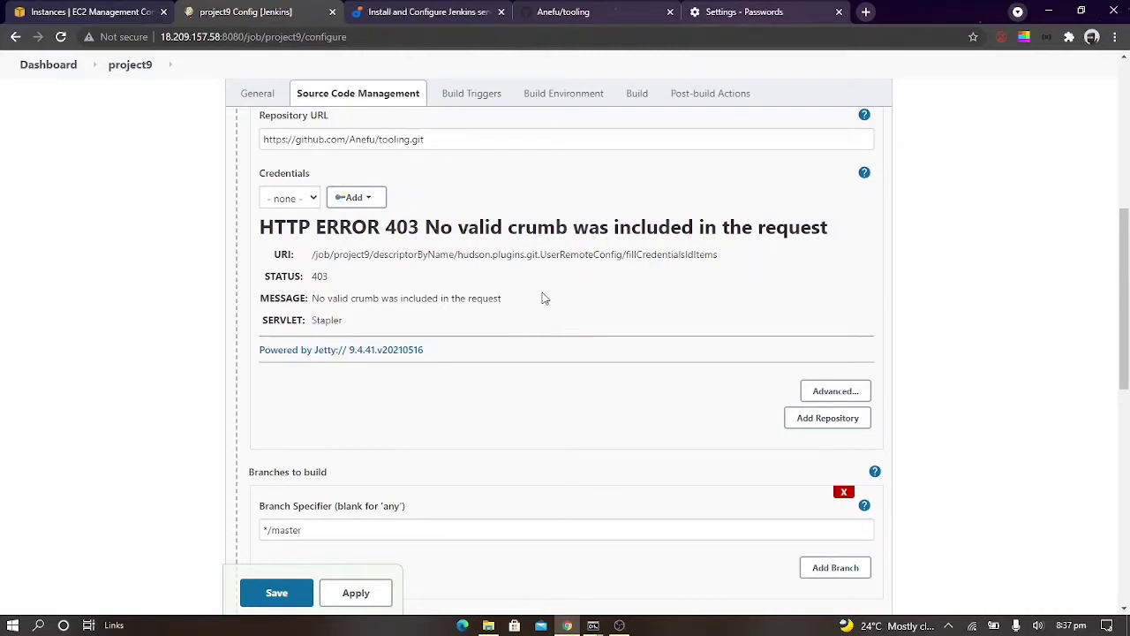
{"action": "key", "text": "F5"}
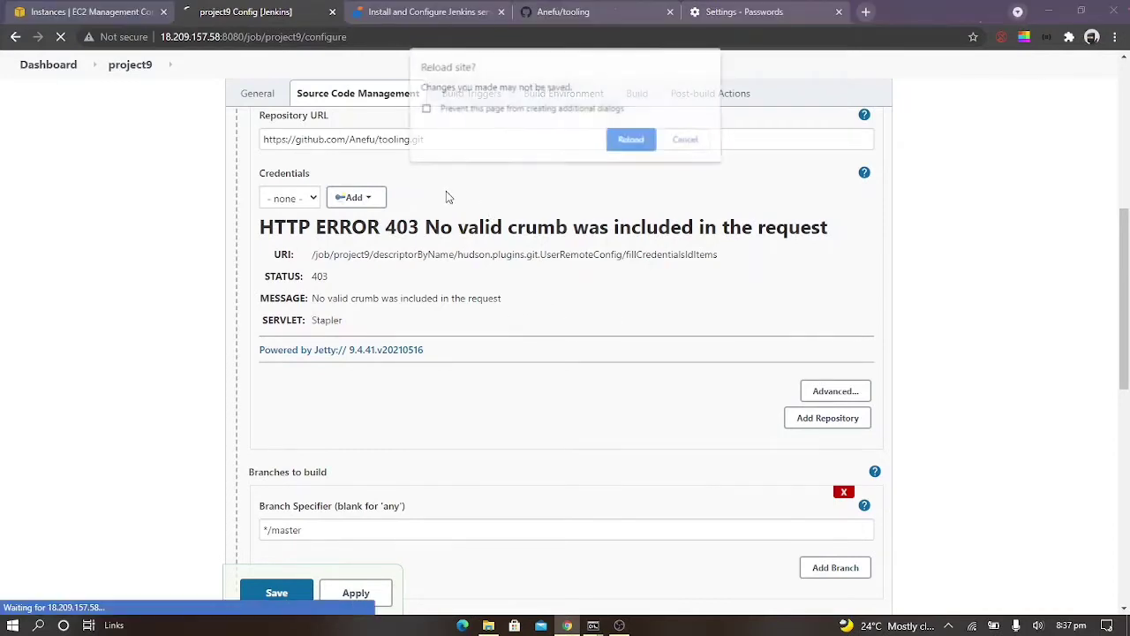
{"action": "left_click", "coordinate": [633, 140]}
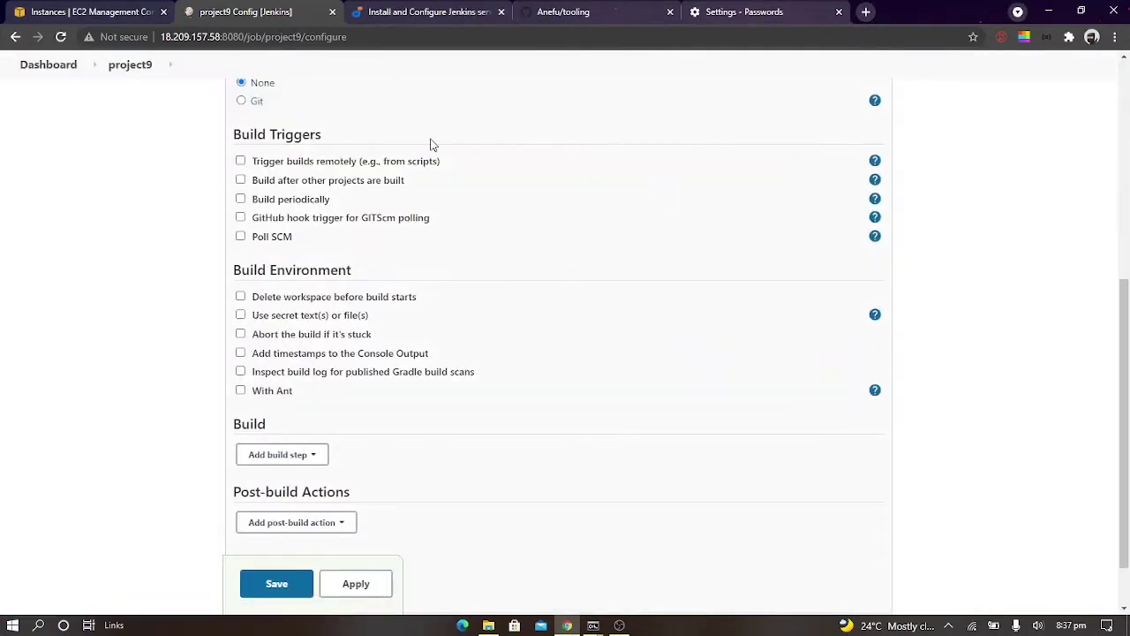
Try again to choose Git for project9 and enter the tooling repository's HTTPS clone URL as the repository URL
{"action": "scroll", "coordinate": [268, 341], "scroll_direction": "up", "scroll_amount": 2}
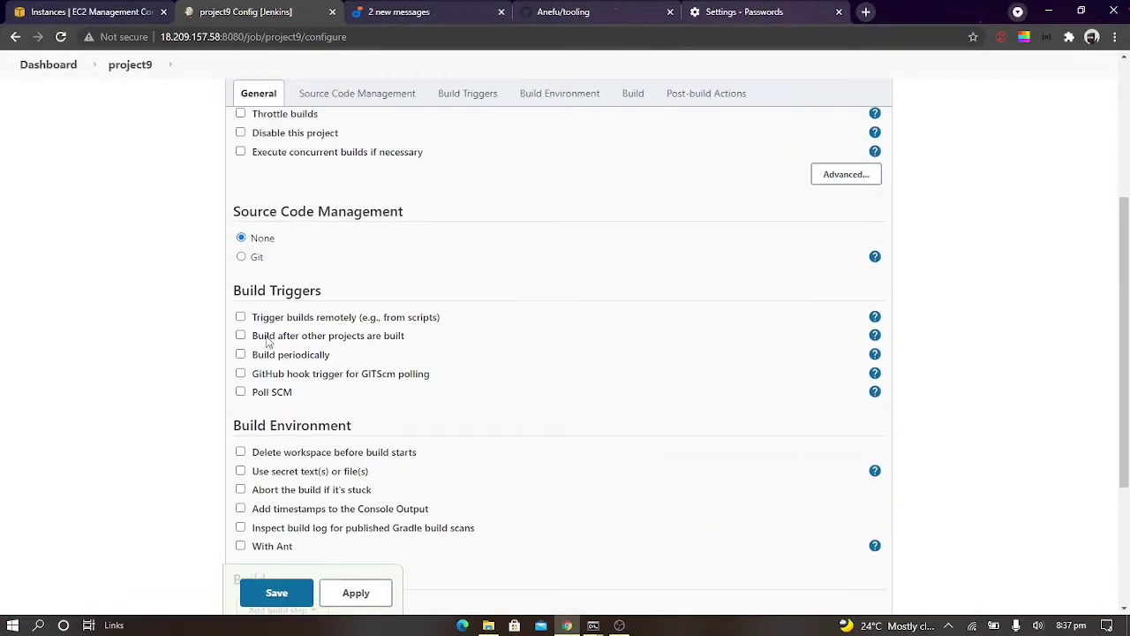
{"action": "left_click", "coordinate": [242, 257]}
{"action": "left_click", "coordinate": [313, 337]}
{"action": "key", "text": "ctrl+v"}
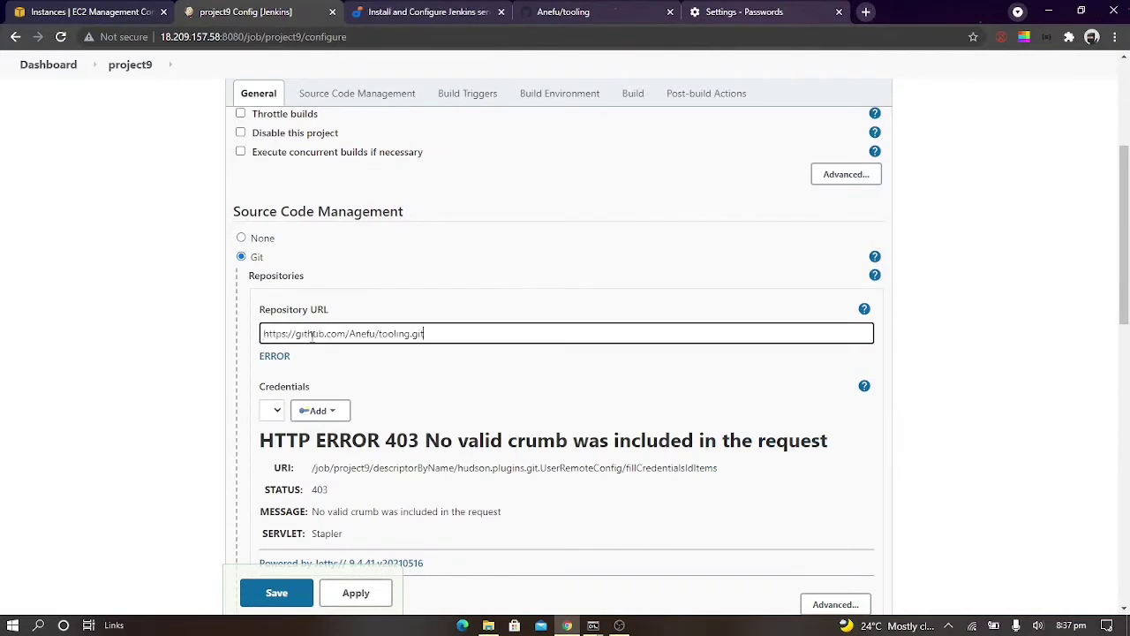
{"action": "left_click", "coordinate": [311, 428]}
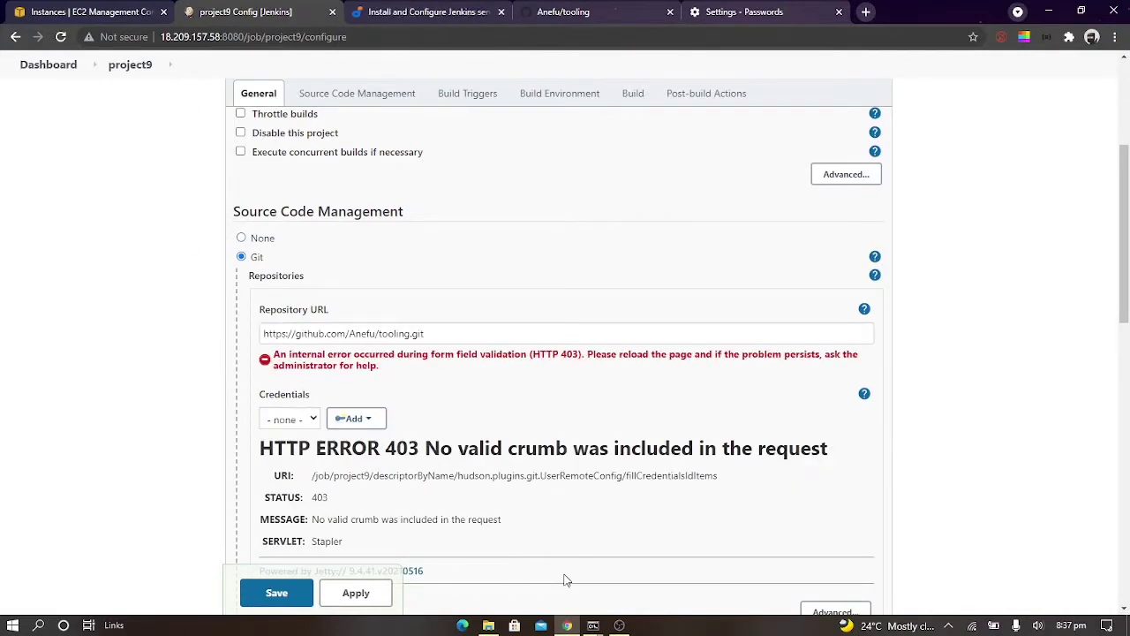
Switch to the EC2 instance's terminal session and restart the Jenkins service with systemctl restart jenkins
{"action": "mouse_move", "coordinate": [593, 625]}
{"action": "mouse_move", "coordinate": [618, 577]}
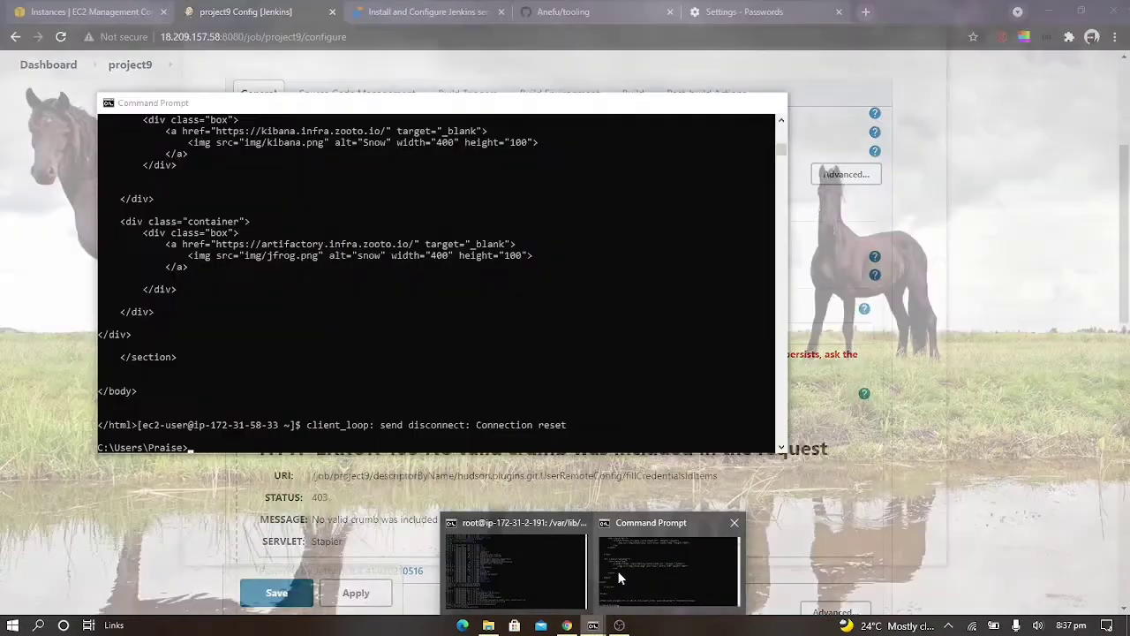
{"action": "left_click", "coordinate": [542, 578]}
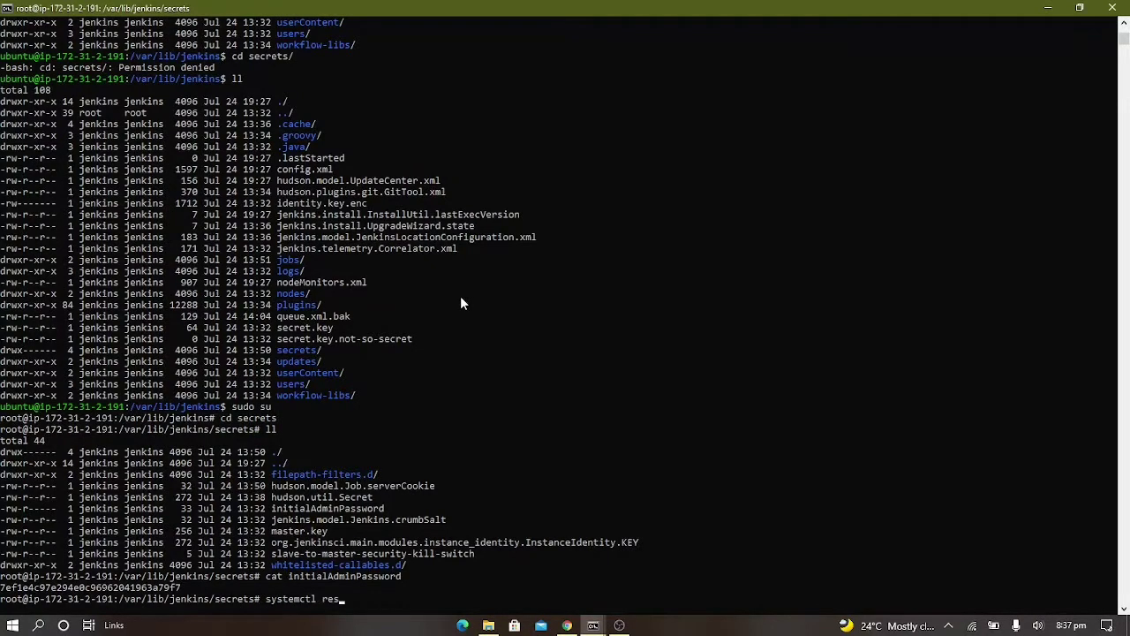
{"action": "type", "text": "ins"}
{"action": "key", "text": "Return"}
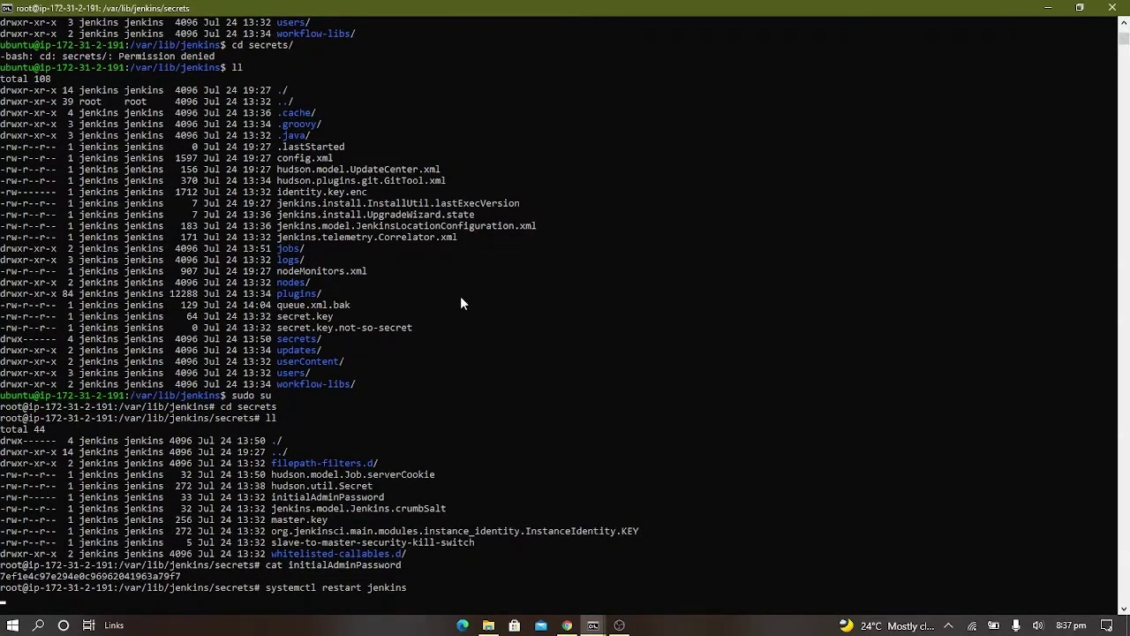
Return to the browser and reload the project9 configuration page, discarding its unsaved changes
{"action": "key", "text": "alt+Tab"}
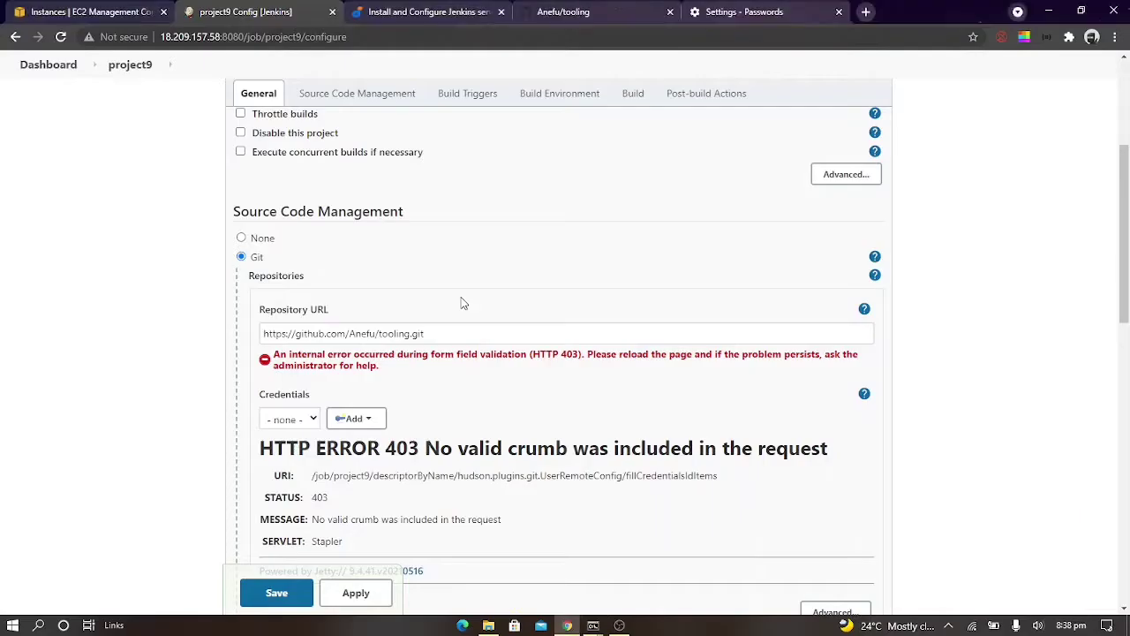
{"action": "key", "text": "F5"}
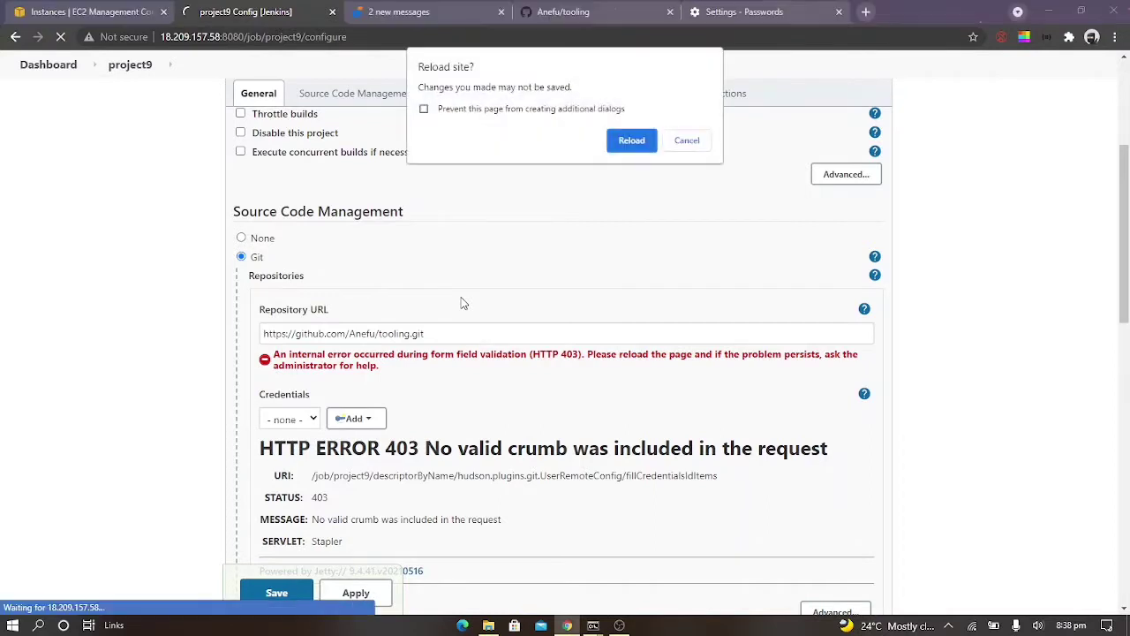
{"action": "left_click", "coordinate": [634, 140]}
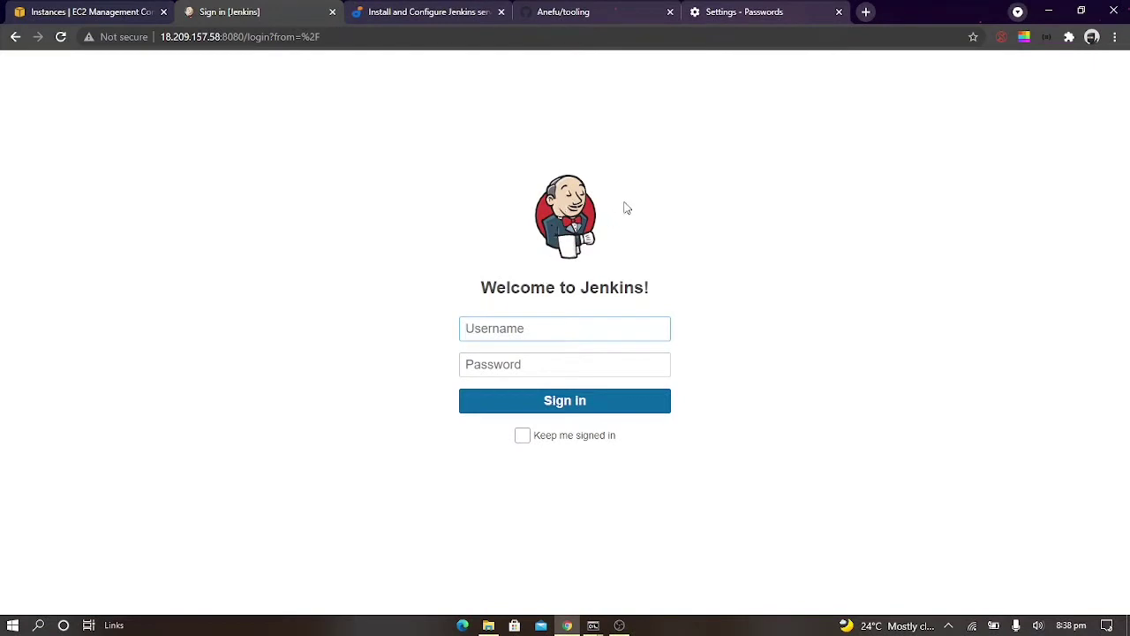
Sign in to Jenkins as admin with the initial admin password copied from the terminal, and dismiss the offer to save the password
{"action": "type", "text": "admin"}
{"action": "key", "text": "Tab"}
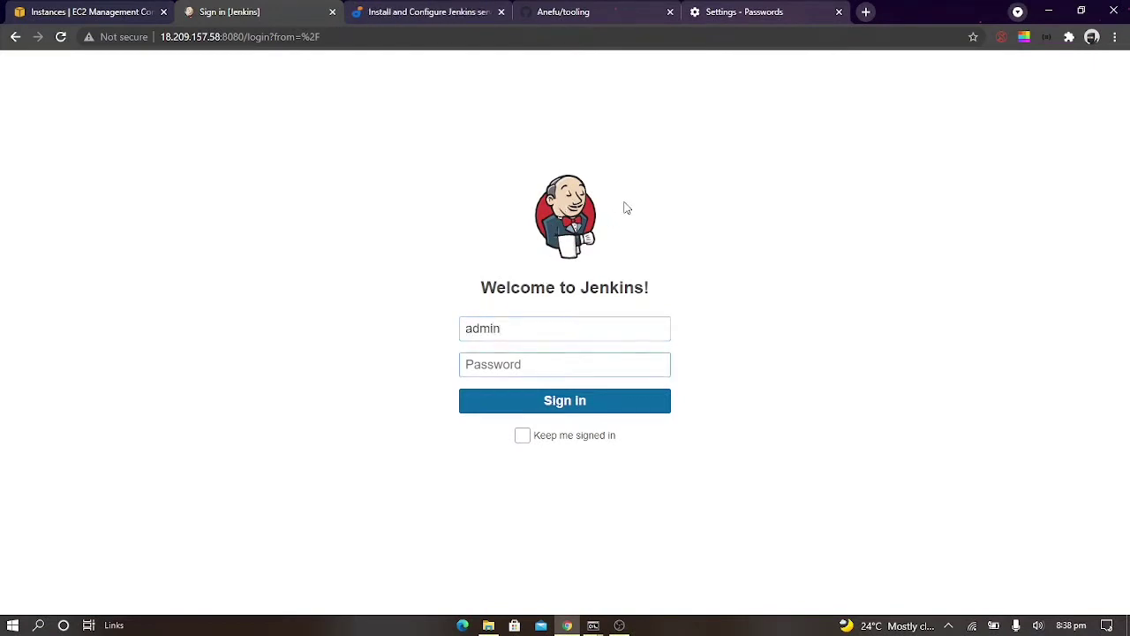
{"action": "mouse_move", "coordinate": [596, 625]}
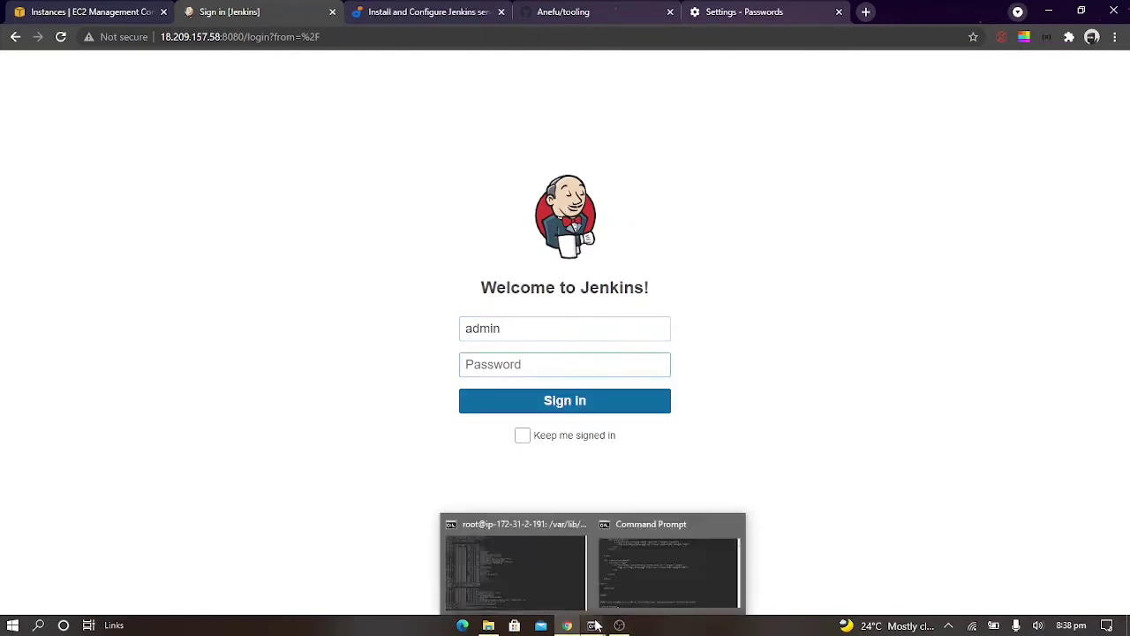
{"action": "left_click", "coordinate": [551, 583]}
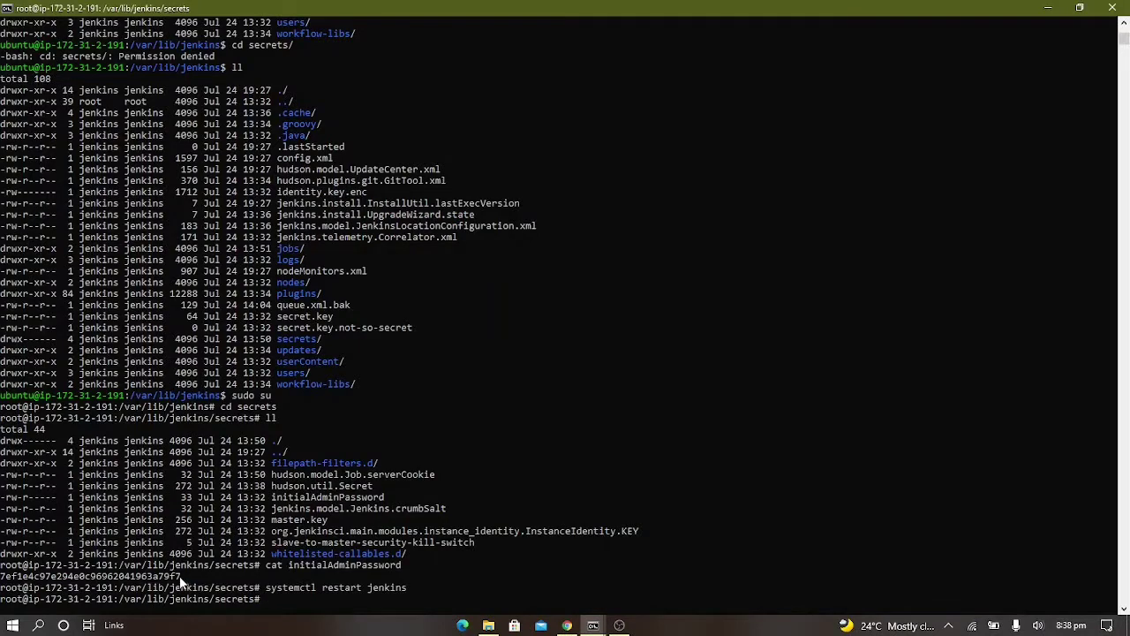
{"action": "left_click_drag", "start_coordinate": [181, 576], "coordinate": [2, 581]}
{"action": "key", "text": "ctrl+c"}
{"action": "right_click", "coordinate": [3, 582]}
{"action": "key", "text": "alt+Tab"}
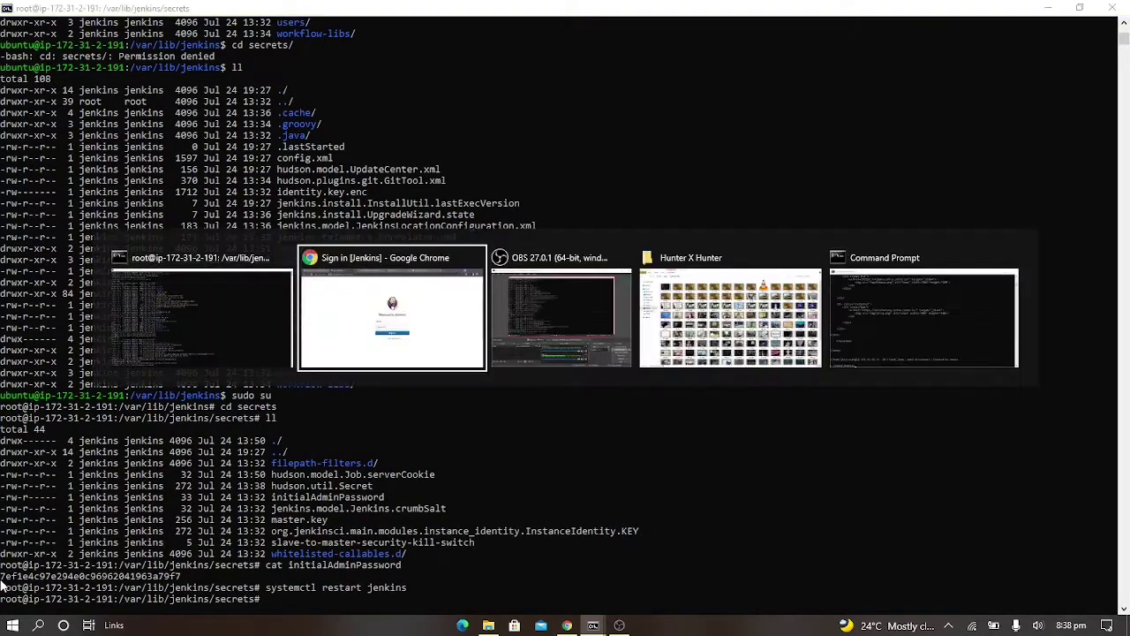
{"action": "key", "text": "ctrl+v"}
{"action": "key", "text": "Return"}
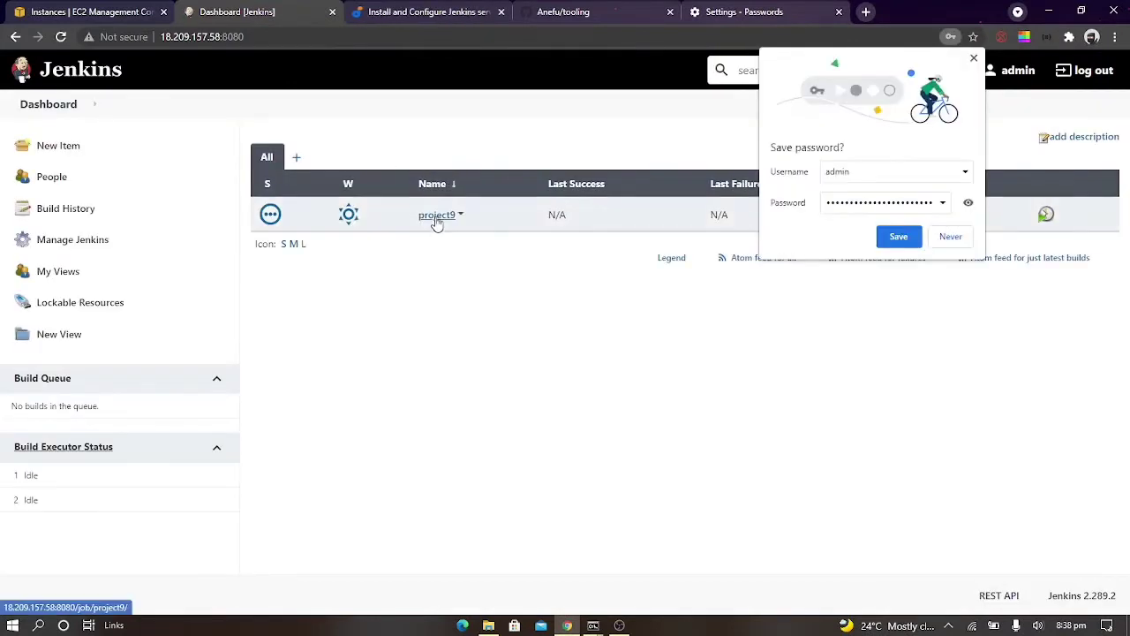
{"action": "left_click", "coordinate": [973, 59]}
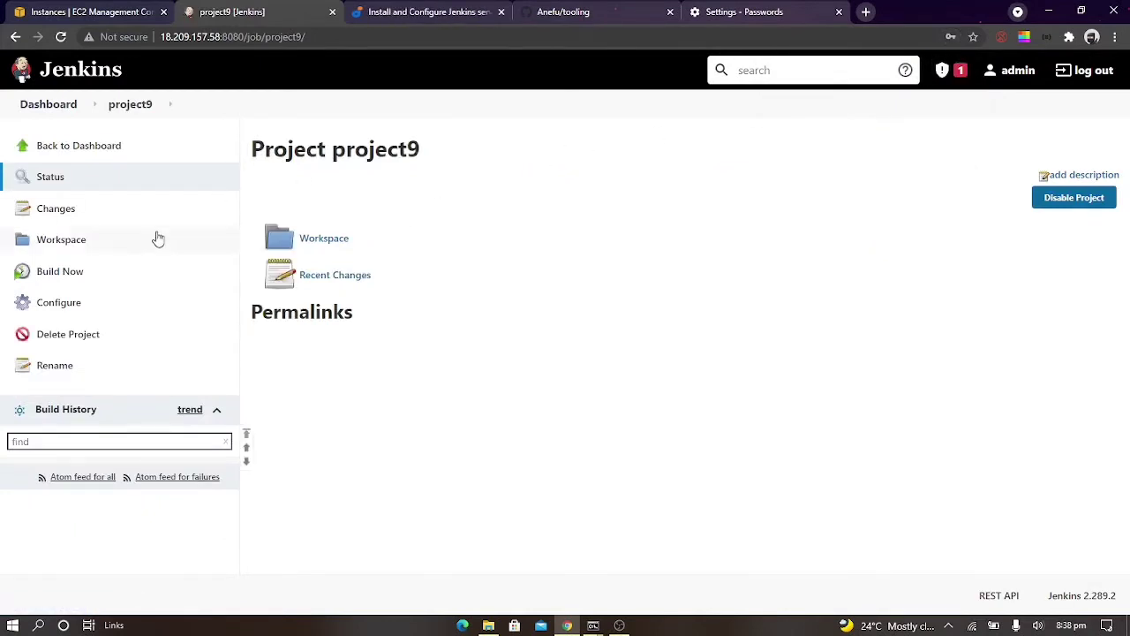
Open project9's configuration and choose Git as its source code management
{"action": "left_click", "coordinate": [40, 307]}
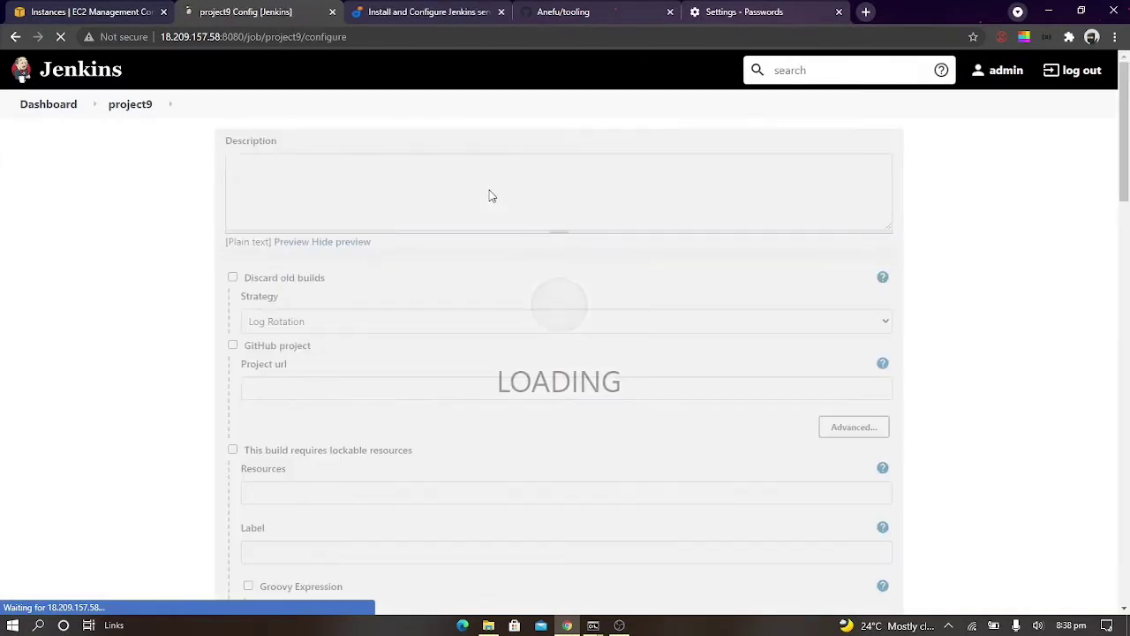
{"action": "scroll", "coordinate": [306, 401], "scroll_direction": "down", "scroll_amount": 2}
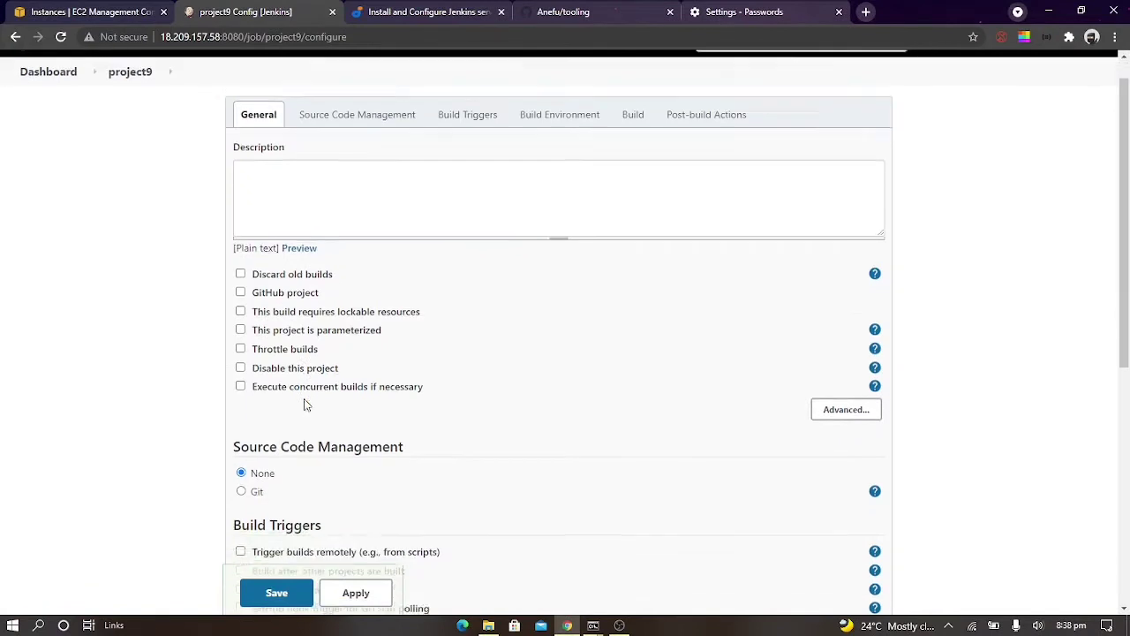
{"action": "left_click", "coordinate": [242, 382]}
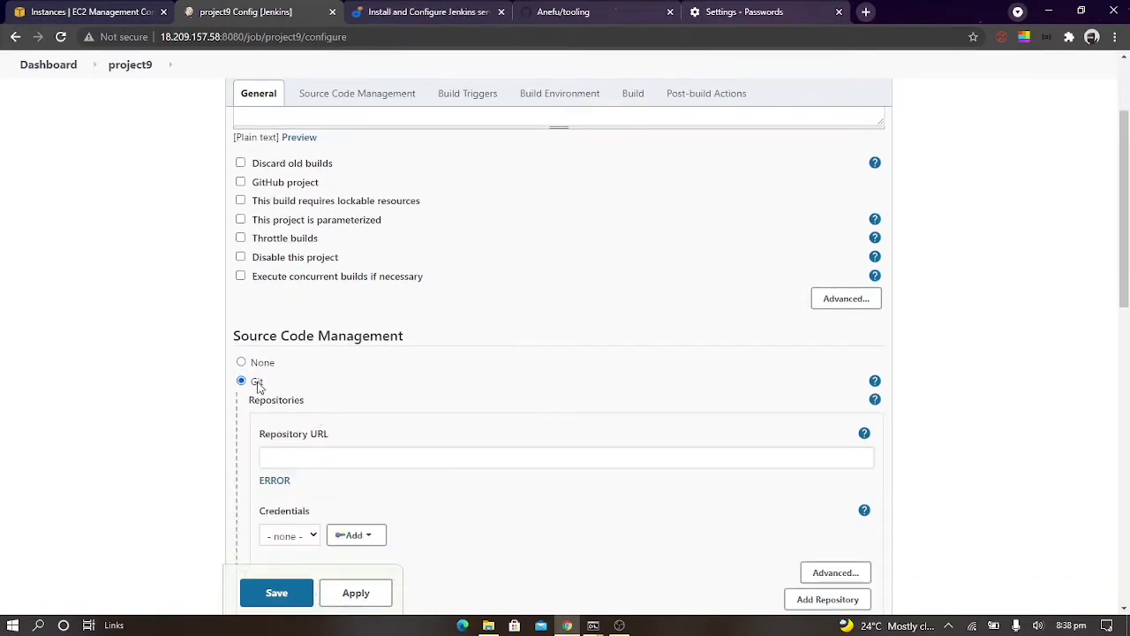
{"action": "left_click", "coordinate": [410, 454]}
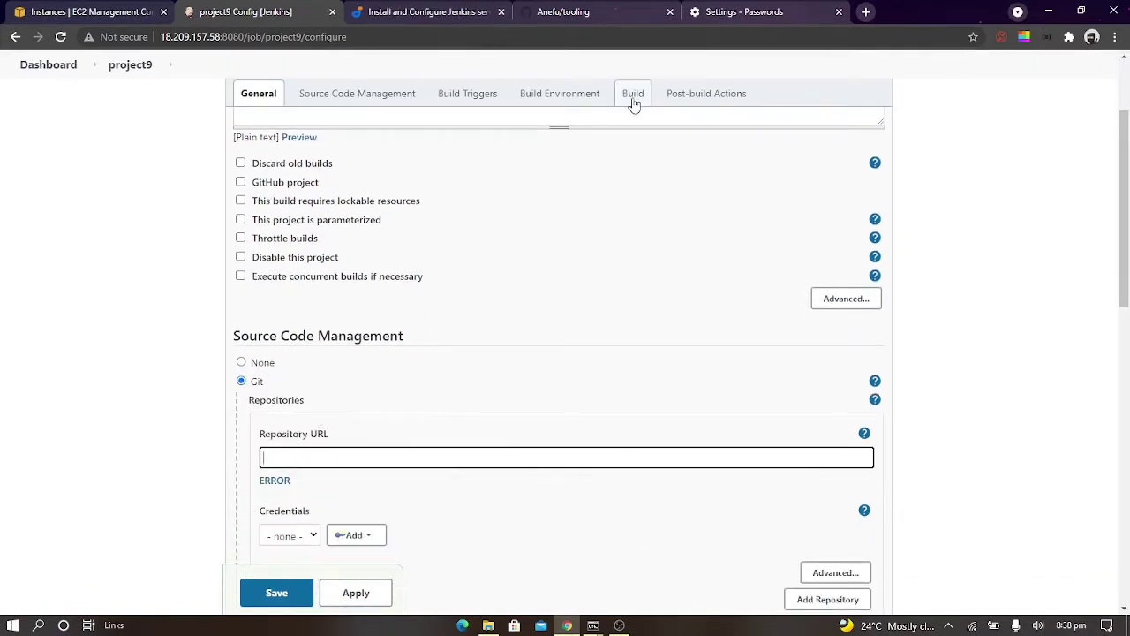
{"action": "key", "text": "ctrl+v"}
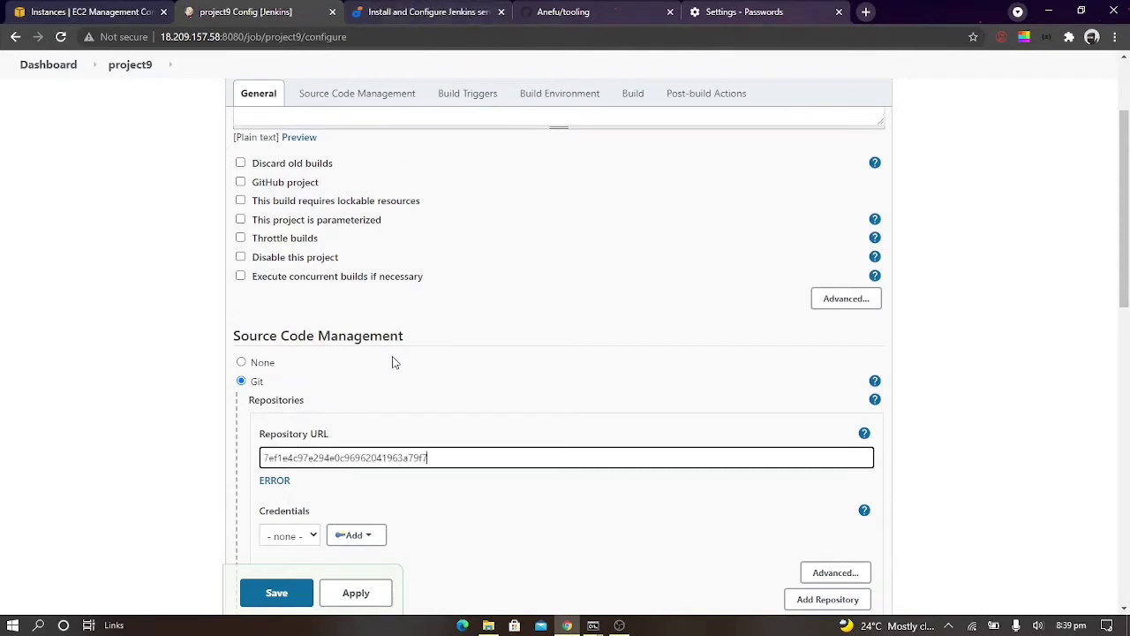
{"action": "key", "text": "BackSpace"}
{"action": "key", "text": "BackSpace"}
{"action": "key", "text": "BackSpace"}
{"action": "key", "text": "BackSpace"}
{"action": "key", "text": "BackSpace"}
{"action": "key", "text": "BackSpace"}
{"action": "key", "text": "BackSpace"}
{"action": "key", "text": "BackSpace"}
{"action": "key", "text": "BackSpace"}
{"action": "key", "text": "BackSpace"}
{"action": "key", "text": "BackSpace"}
{"action": "key", "text": "BackSpace"}
{"action": "key", "text": "BackSpace"}
{"action": "key", "text": "BackSpace"}
{"action": "key", "text": "BackSpace"}
{"action": "key", "text": "BackSpace"}
{"action": "key", "text": "BackSpace"}
{"action": "key", "text": "BackSpace"}
{"action": "key", "text": "BackSpace"}
{"action": "key", "text": "BackSpace"}
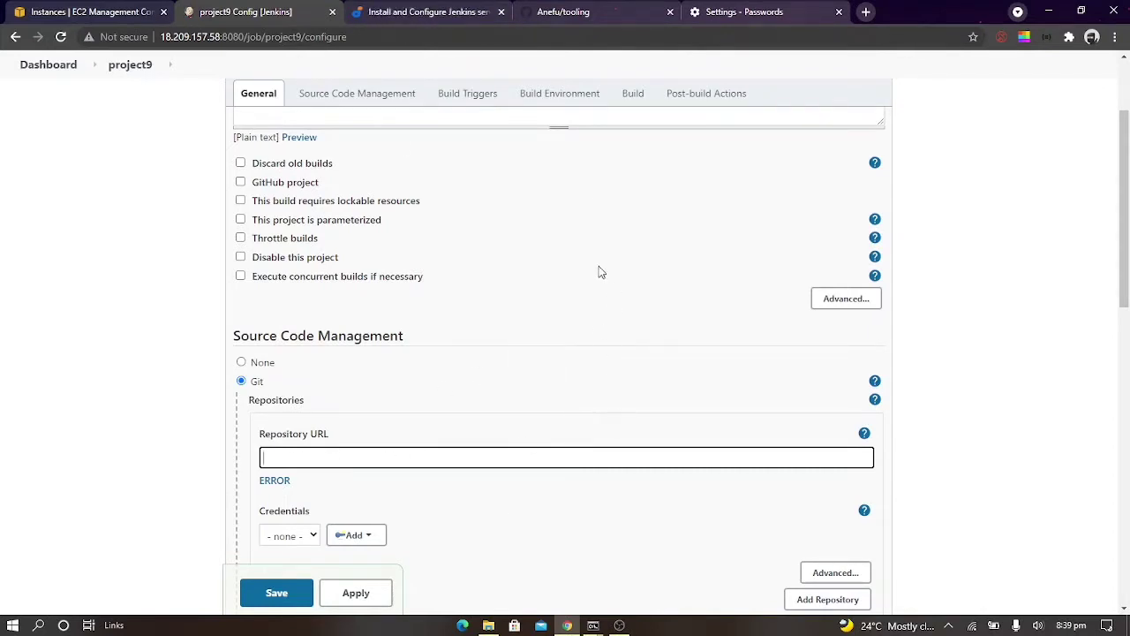
Try to copy the tooling repository's HTTPS clone URL from GitHub into project9's repository URL, and clear the entry
{"action": "left_click", "coordinate": [573, 11]}
{"action": "left_click", "coordinate": [792, 256]}
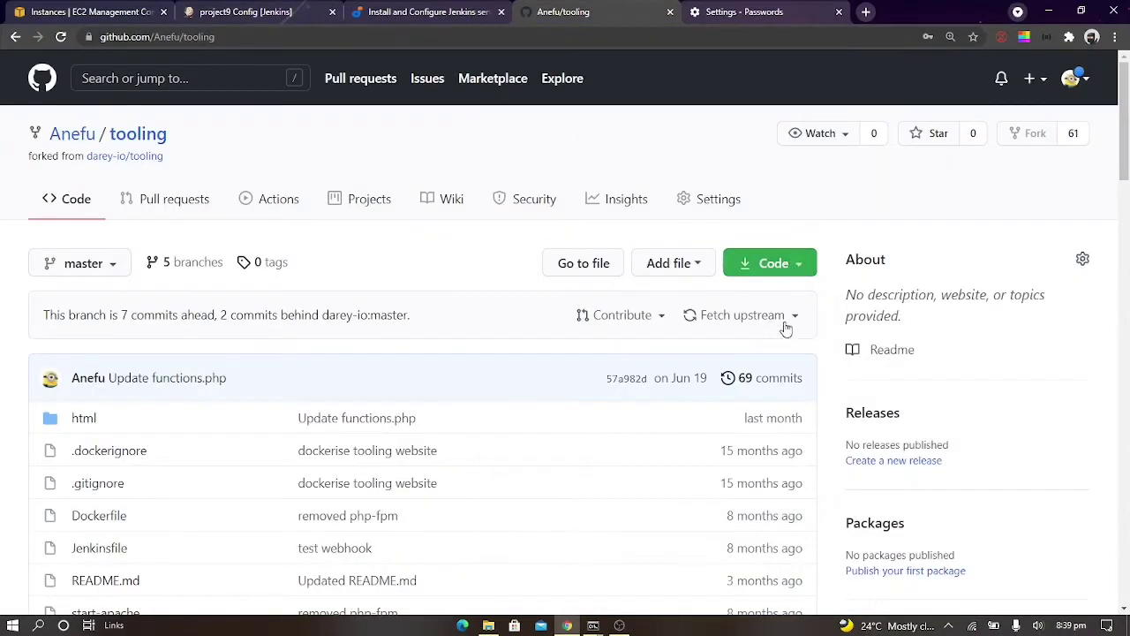
{"action": "left_click", "coordinate": [798, 265]}
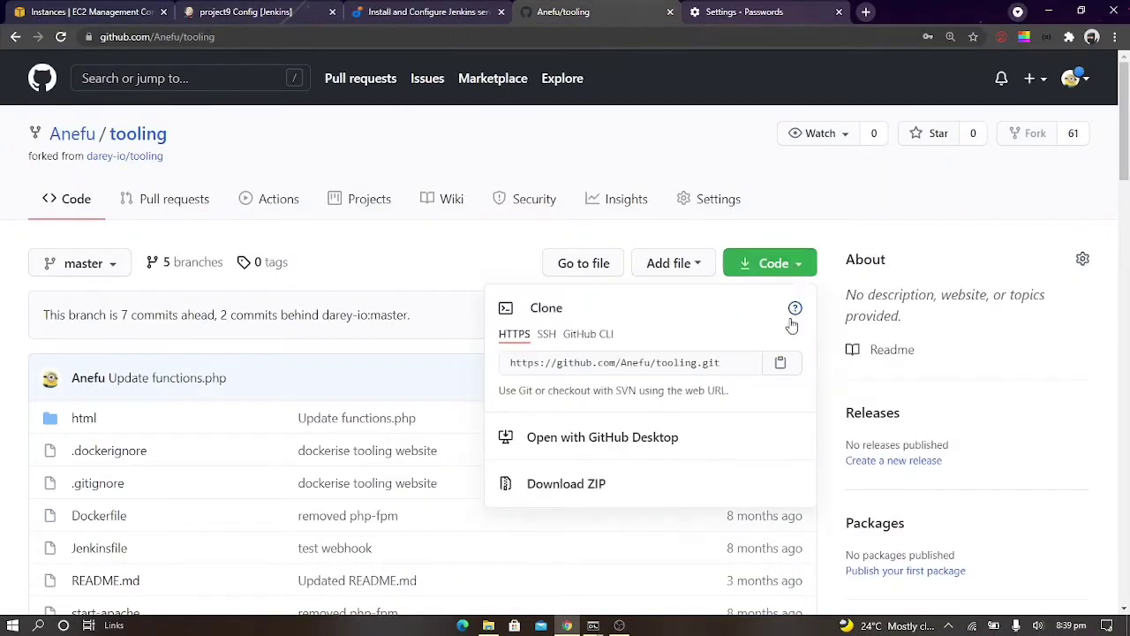
{"action": "left_click", "coordinate": [781, 364]}
{"action": "left_click", "coordinate": [246, 12]}
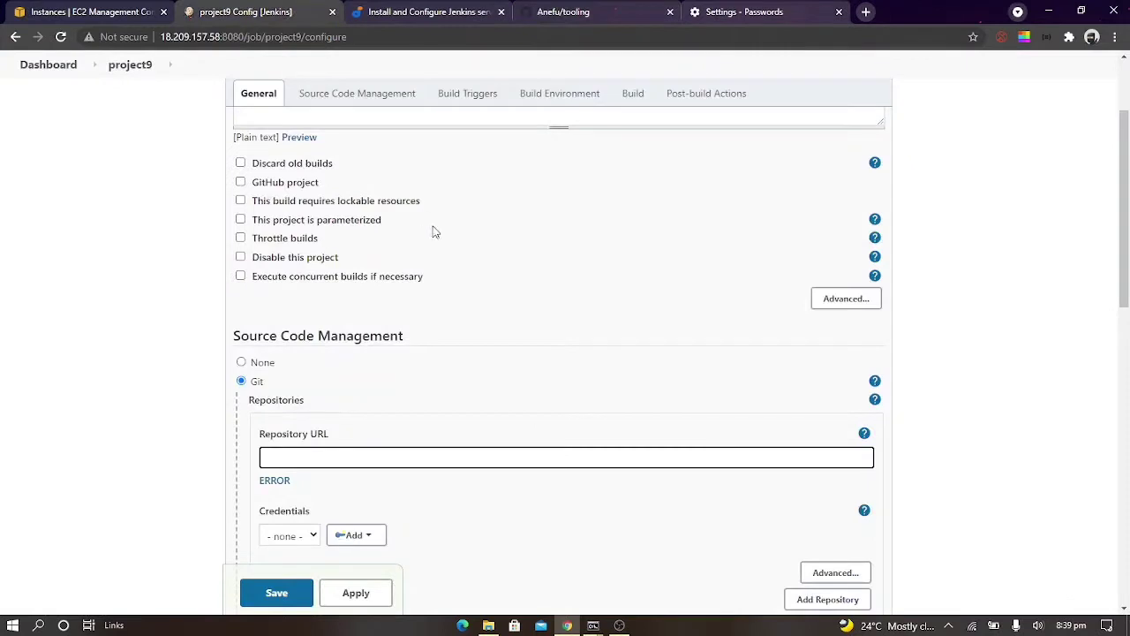
{"action": "key", "text": "ctrl+v"}
{"action": "key", "text": "ctrl+a"}
{"action": "key", "text": "BackSpace"}
Copy the tooling repository's HTTPS clone URL from GitHub again and enter it as project9's Git repository URL
{"action": "left_click", "coordinate": [635, 9]}
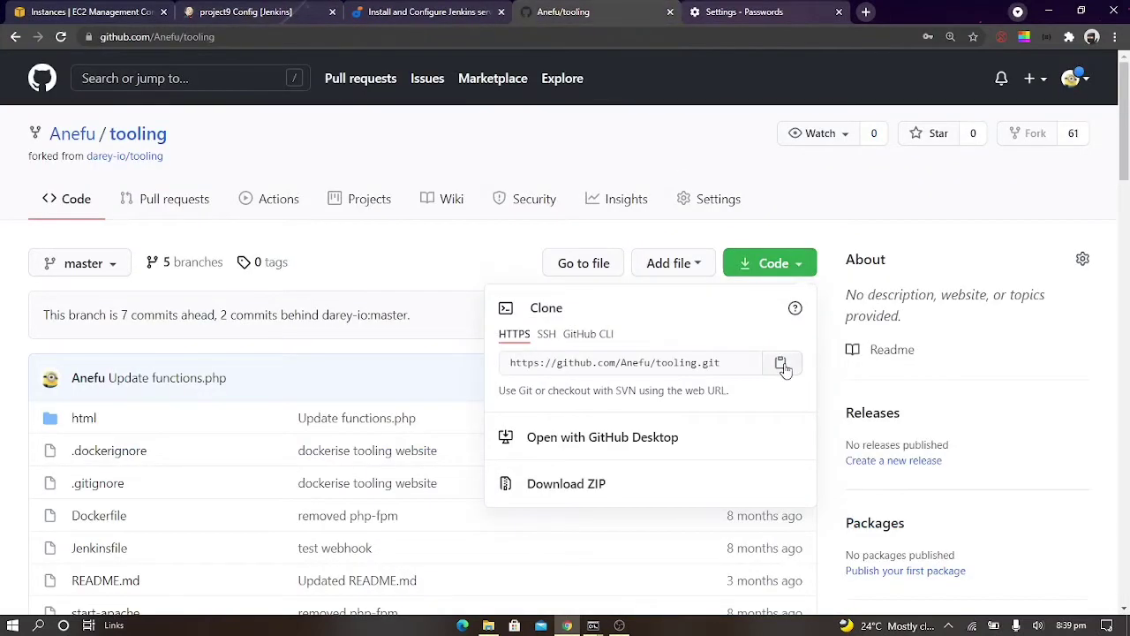
{"action": "left_click", "coordinate": [782, 362]}
{"action": "left_click", "coordinate": [256, 10]}
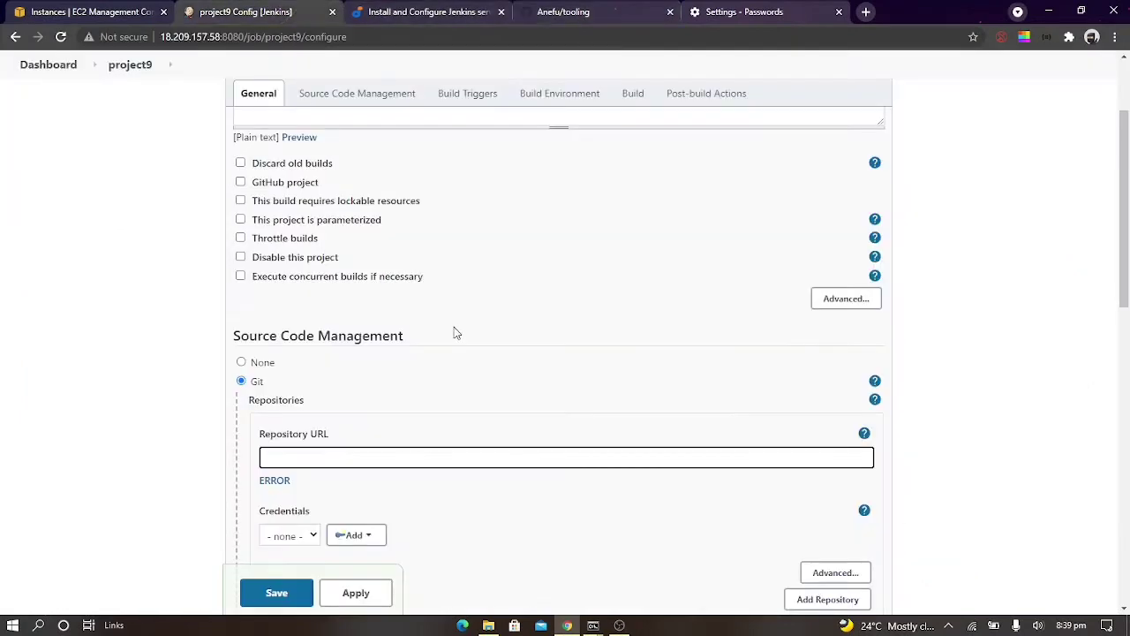
{"action": "key", "text": "ctrl+v"}
{"action": "left_click", "coordinate": [352, 535]}
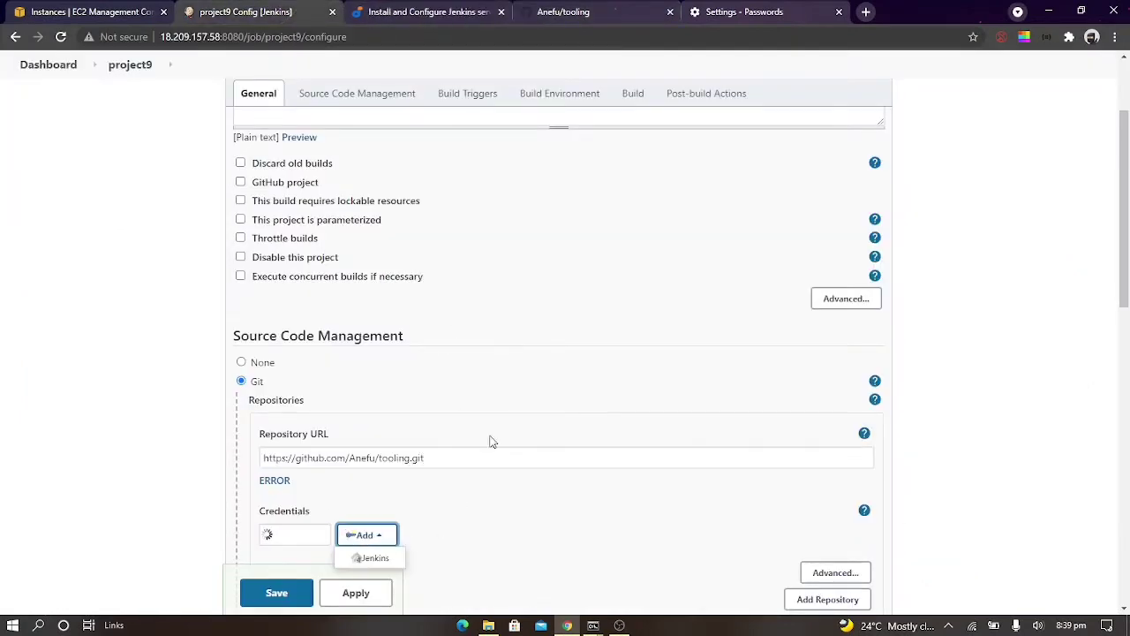
{"action": "scroll", "coordinate": [493, 439], "scroll_direction": "down", "scroll_amount": 1}
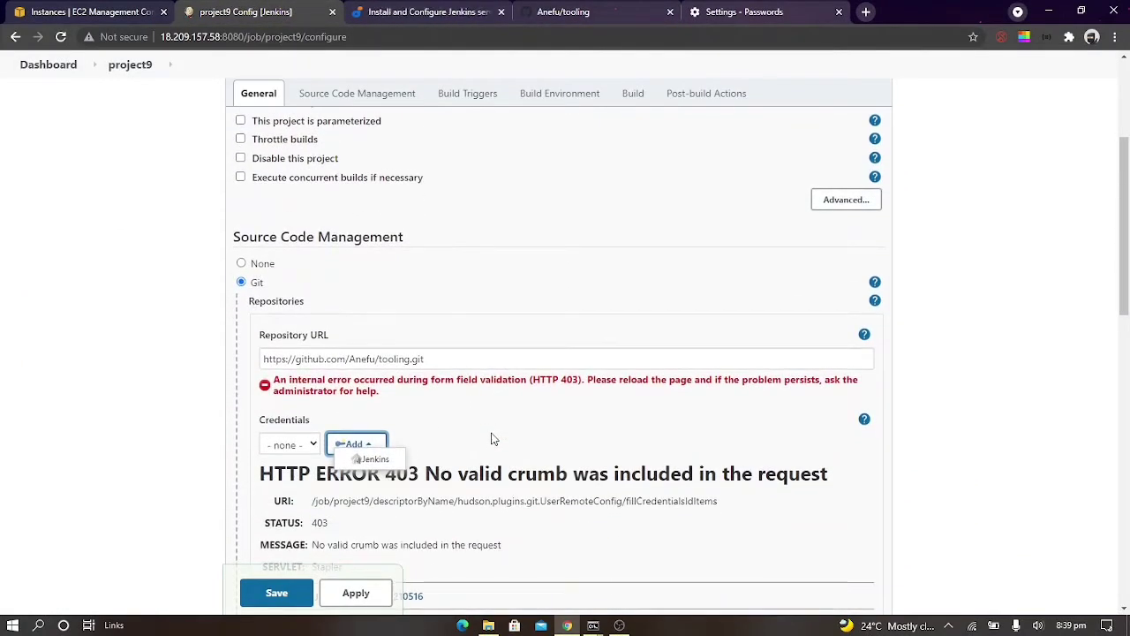
{"action": "scroll", "coordinate": [493, 439], "scroll_direction": "down", "scroll_amount": 5}
{"action": "scroll", "coordinate": [493, 438], "scroll_direction": "up", "scroll_amount": 3}
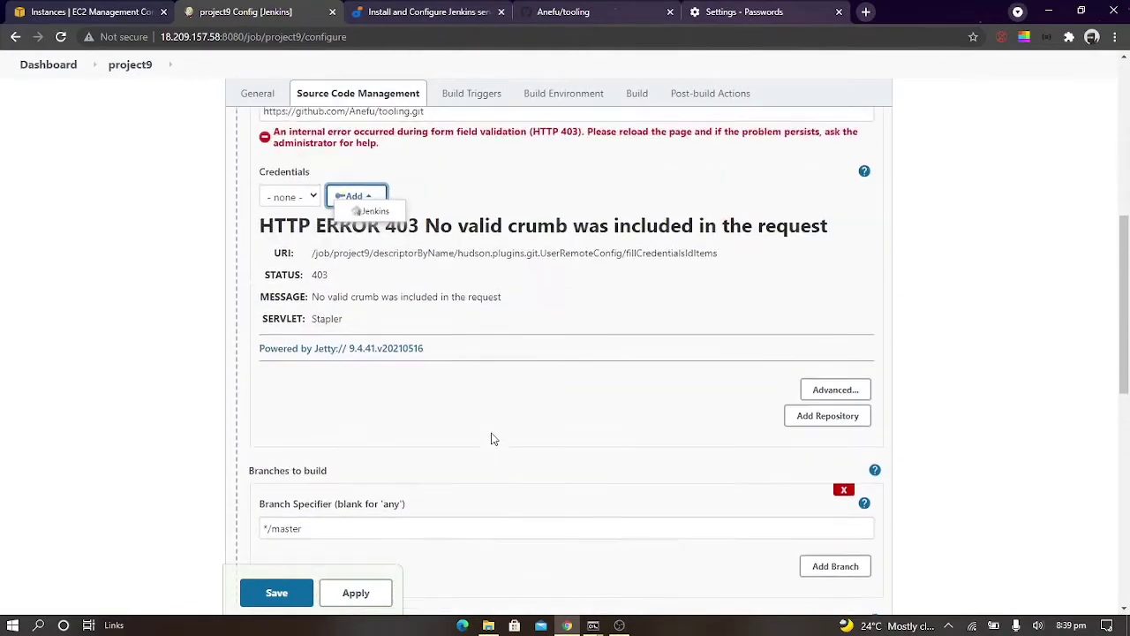
Search the web for "HTTP ERROR 403 No valid crumb was included in the request" and open the matching Stack Overflow question
{"action": "left_click", "coordinate": [543, 186]}
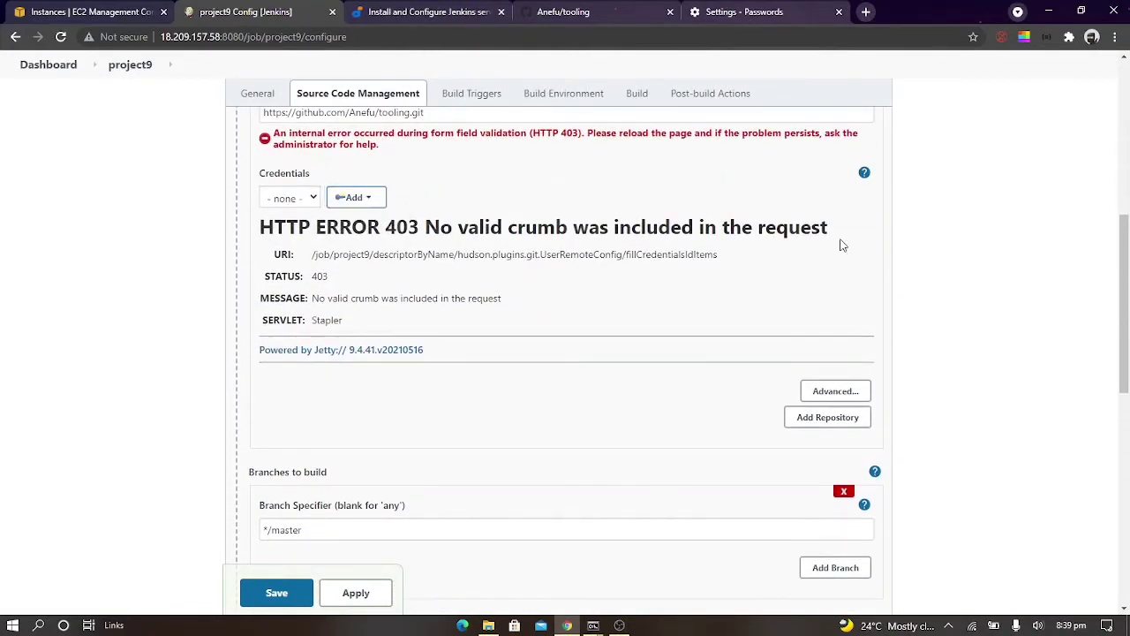
{"action": "left_click_drag", "start_coordinate": [841, 245], "coordinate": [261, 217]}
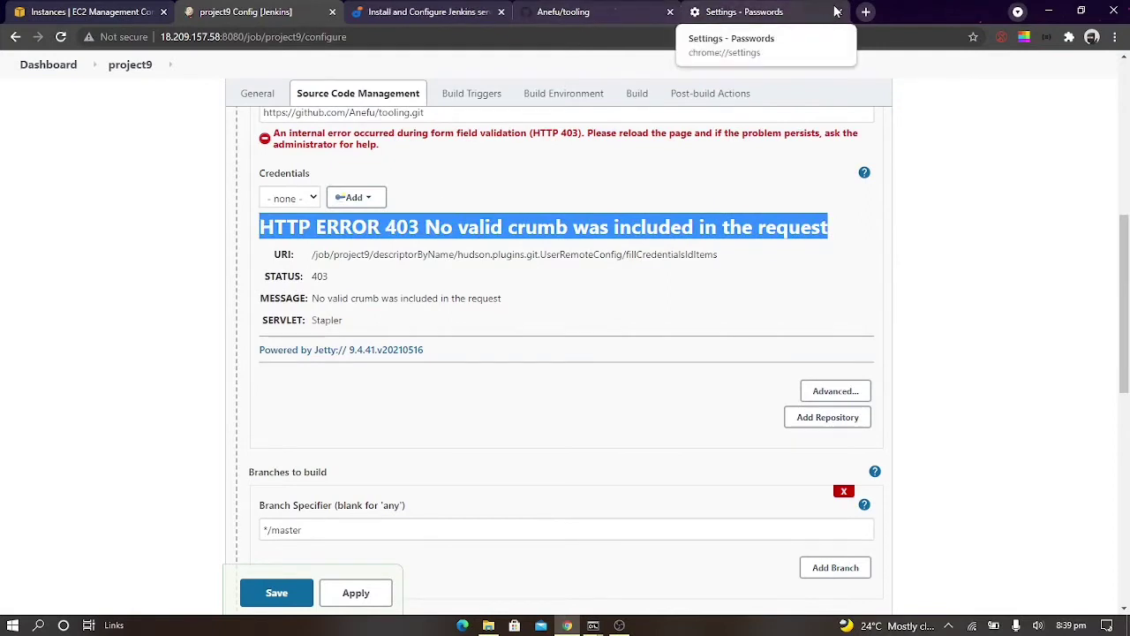
{"action": "left_click", "coordinate": [759, 11]}
{"action": "left_click", "coordinate": [814, 34]}
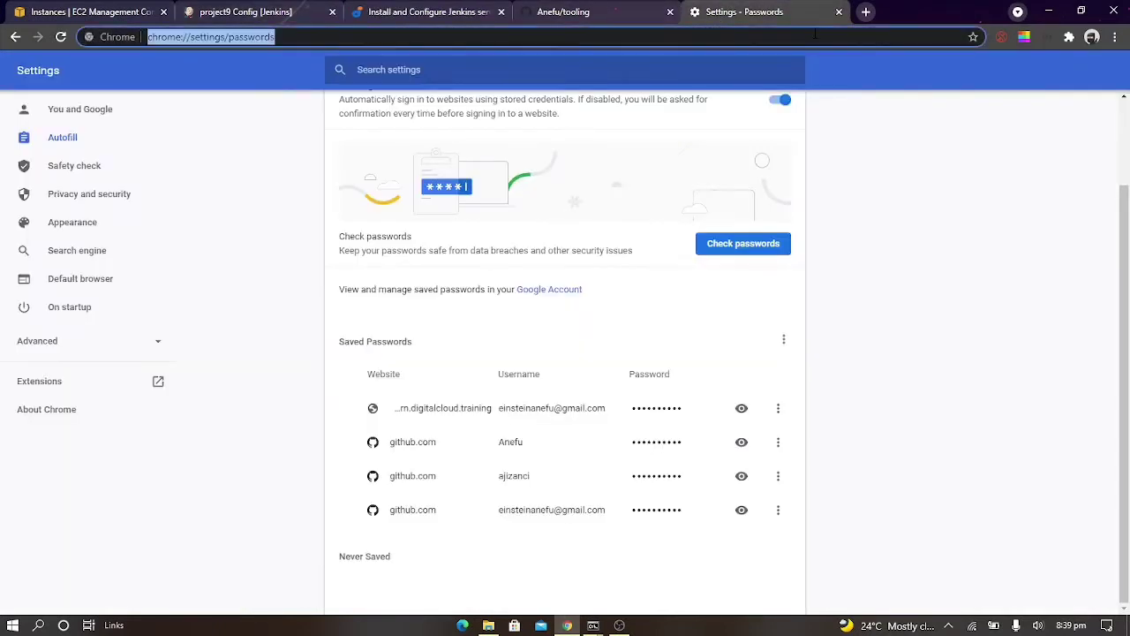
{"action": "key", "text": "ctrl+v"}
{"action": "key", "text": "Return"}
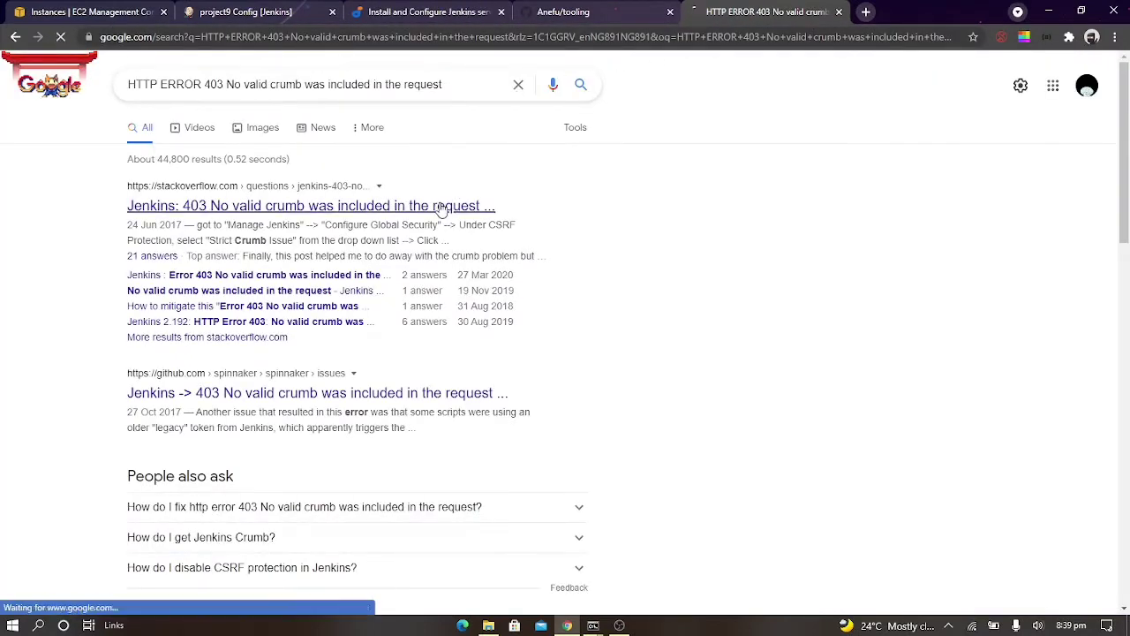
{"action": "left_click", "coordinate": [441, 208]}
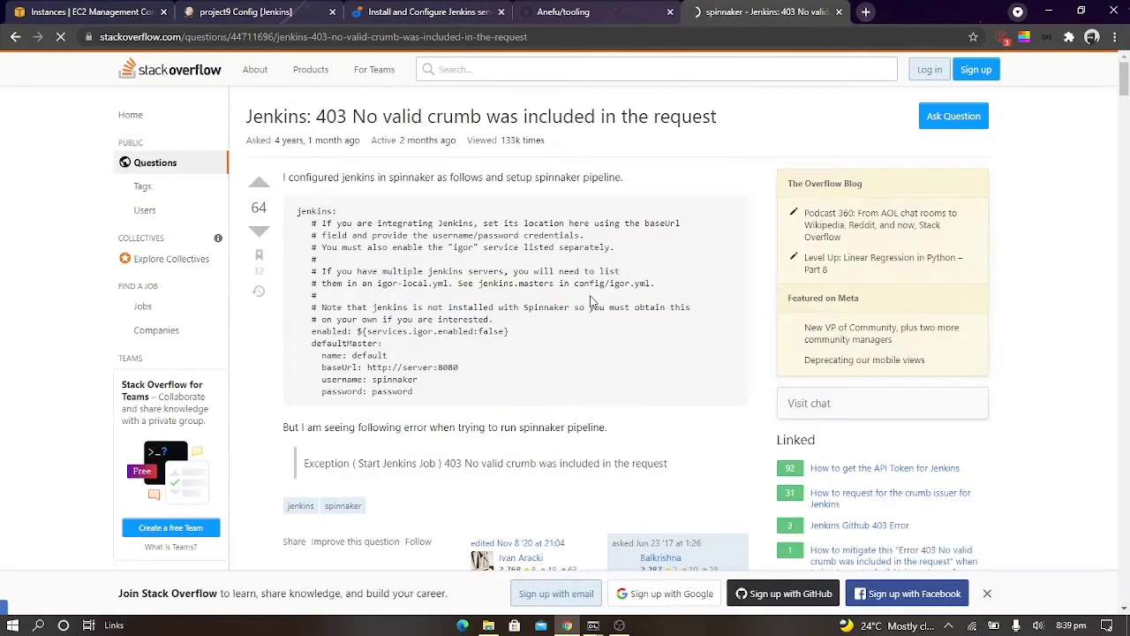
Examine the Stack Overflow answers for a safe way to resolve the Jenkins crumb error
{"action": "scroll", "coordinate": [592, 302], "scroll_direction": "down", "scroll_amount": 1}
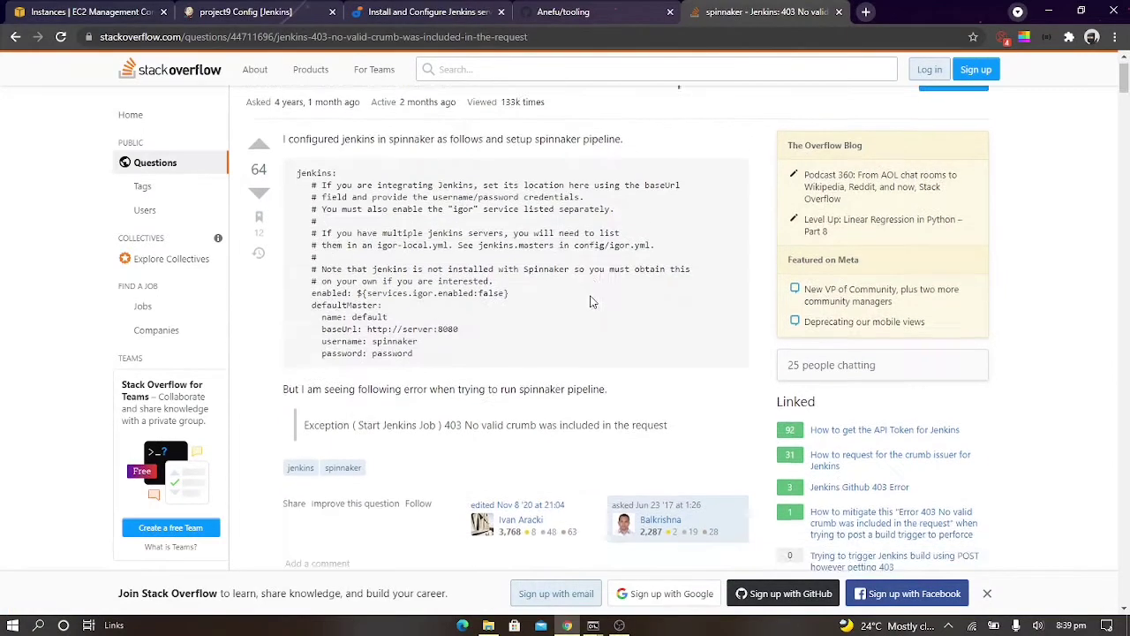
{"action": "scroll", "coordinate": [591, 302], "scroll_direction": "down", "scroll_amount": 5}
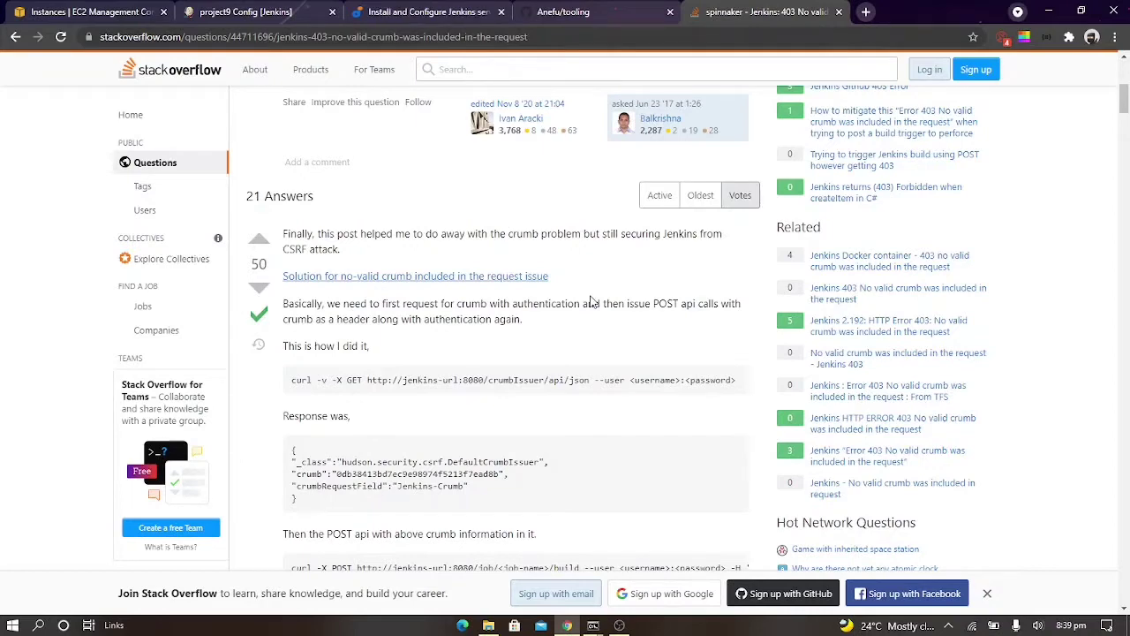
{"action": "scroll", "coordinate": [591, 303], "scroll_direction": "down", "scroll_amount": 2}
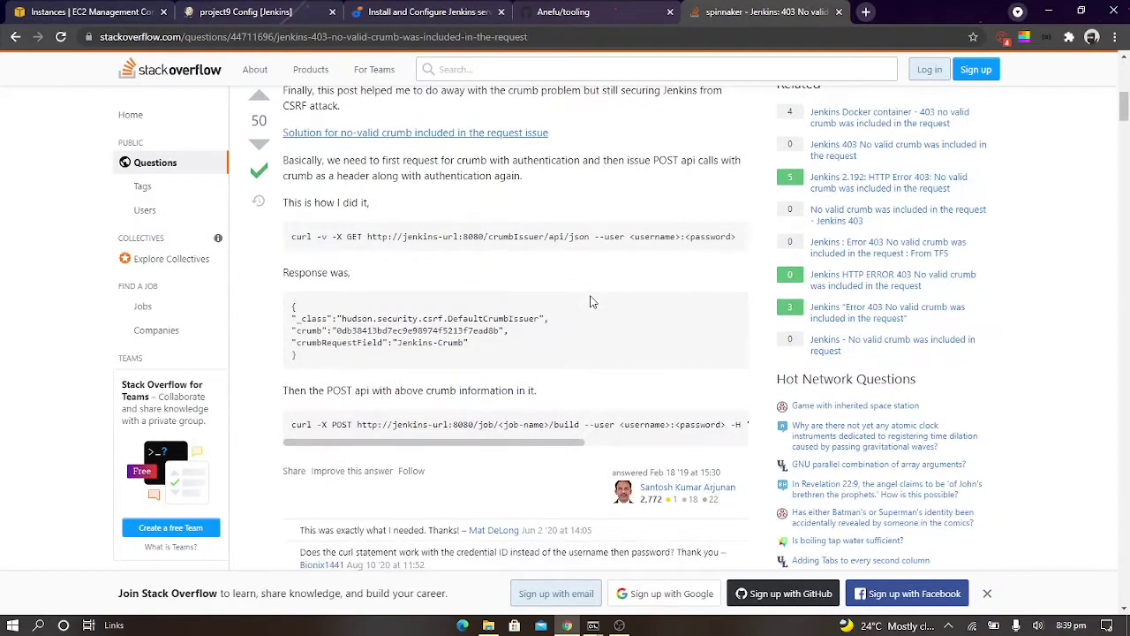
{"action": "scroll", "coordinate": [592, 302], "scroll_direction": "down", "scroll_amount": 2}
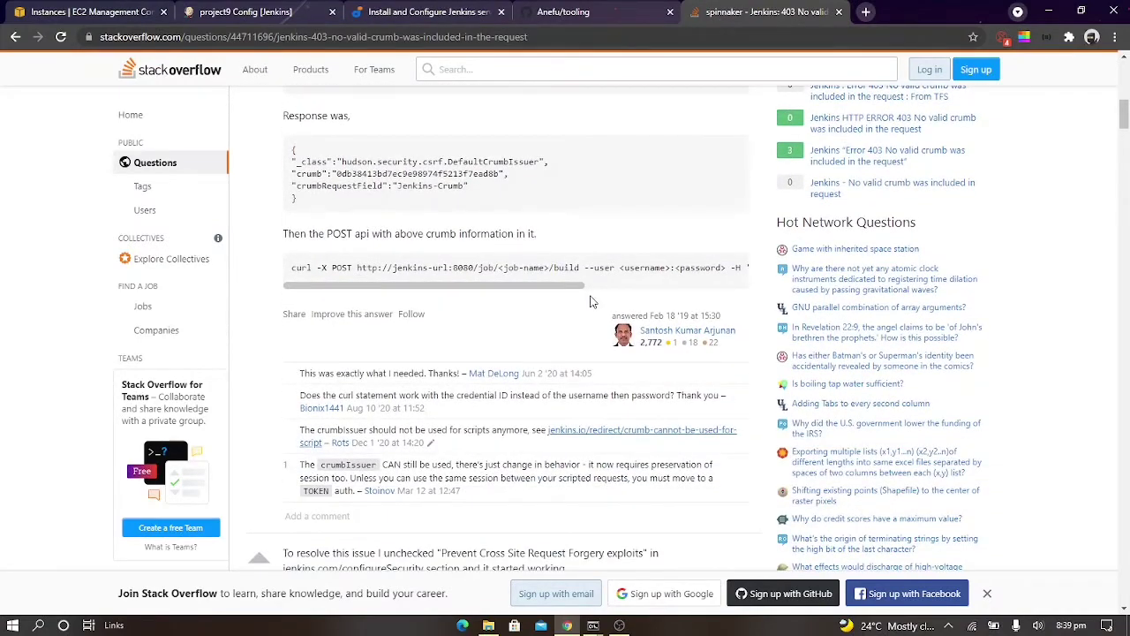
{"action": "scroll", "coordinate": [592, 303], "scroll_direction": "down", "scroll_amount": 3}
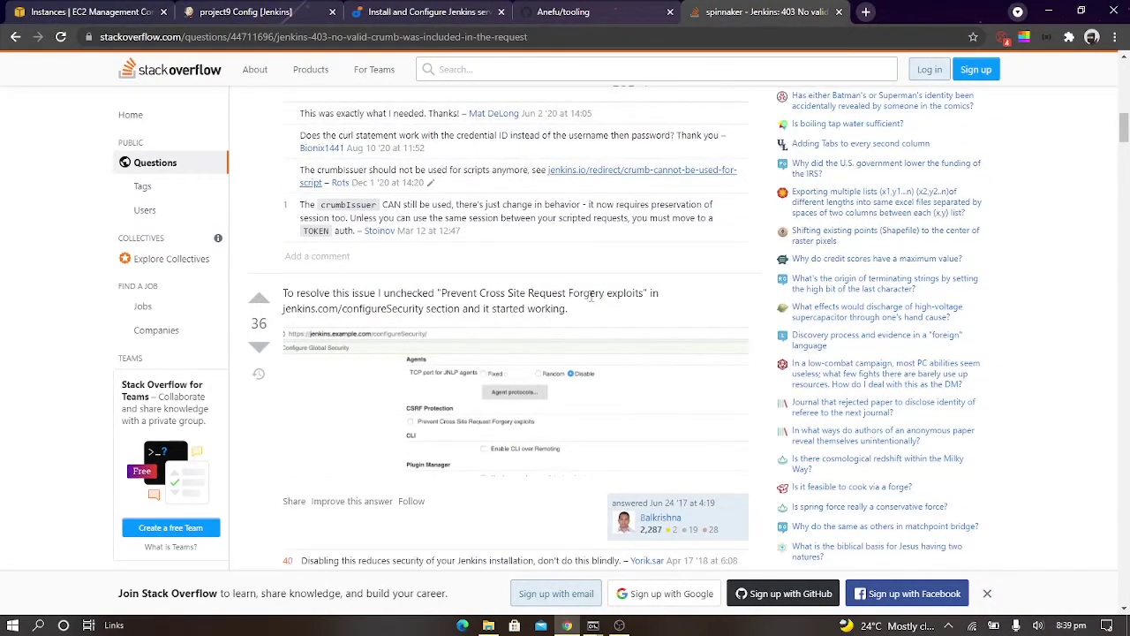
{"action": "scroll", "coordinate": [591, 295], "scroll_direction": "down", "scroll_amount": 2}
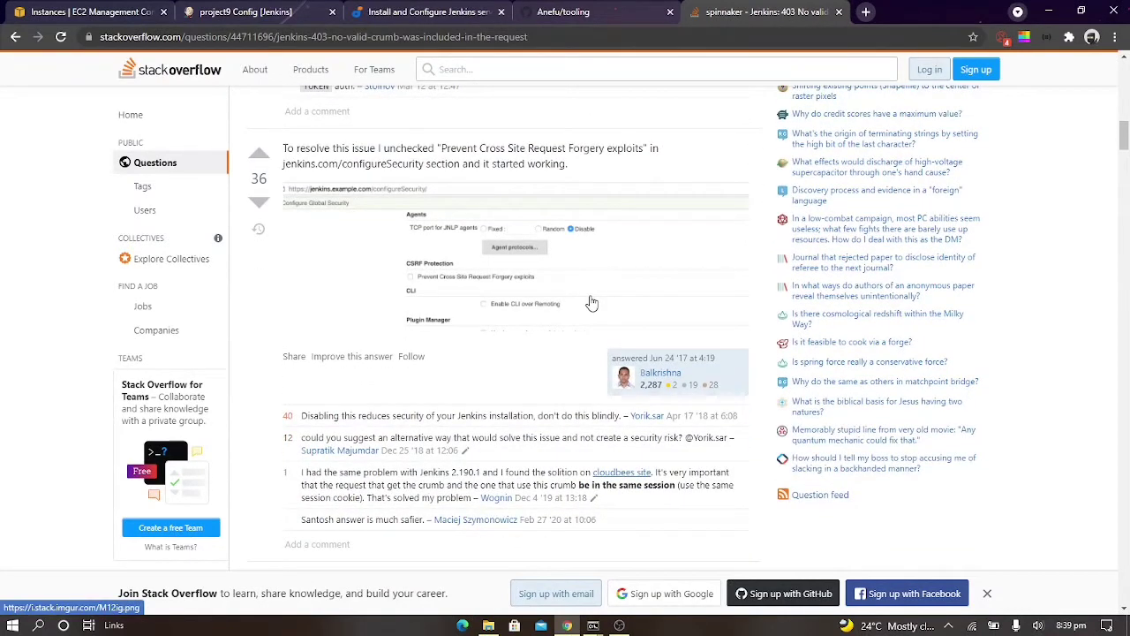
{"action": "scroll", "coordinate": [591, 302], "scroll_direction": "down", "scroll_amount": 2}
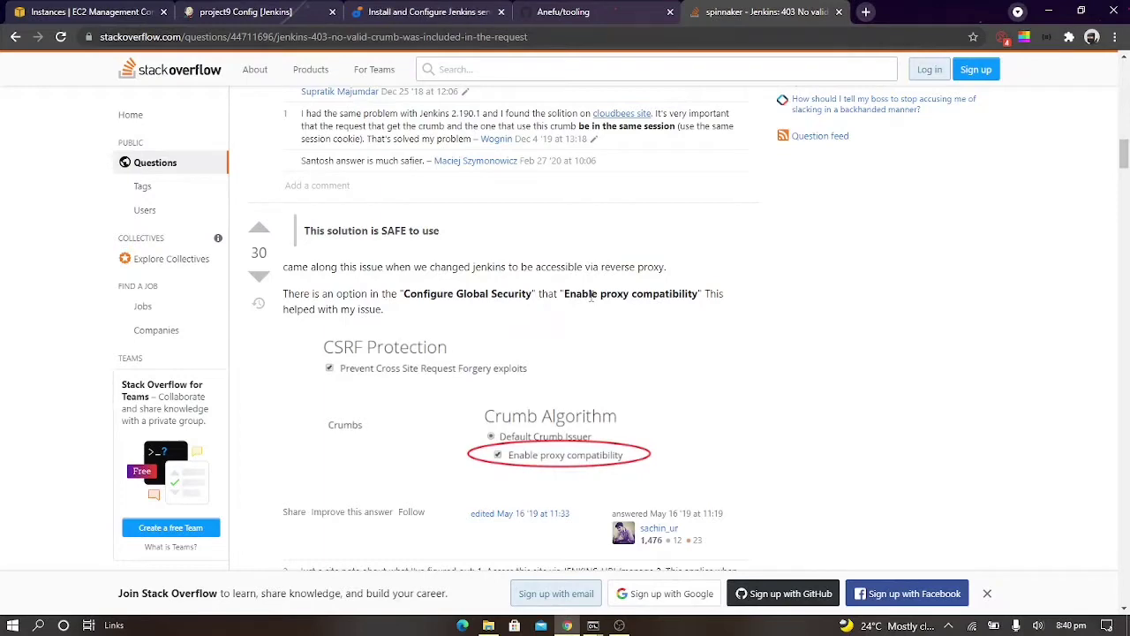
{"action": "scroll", "coordinate": [591, 297], "scroll_direction": "down", "scroll_amount": 1}
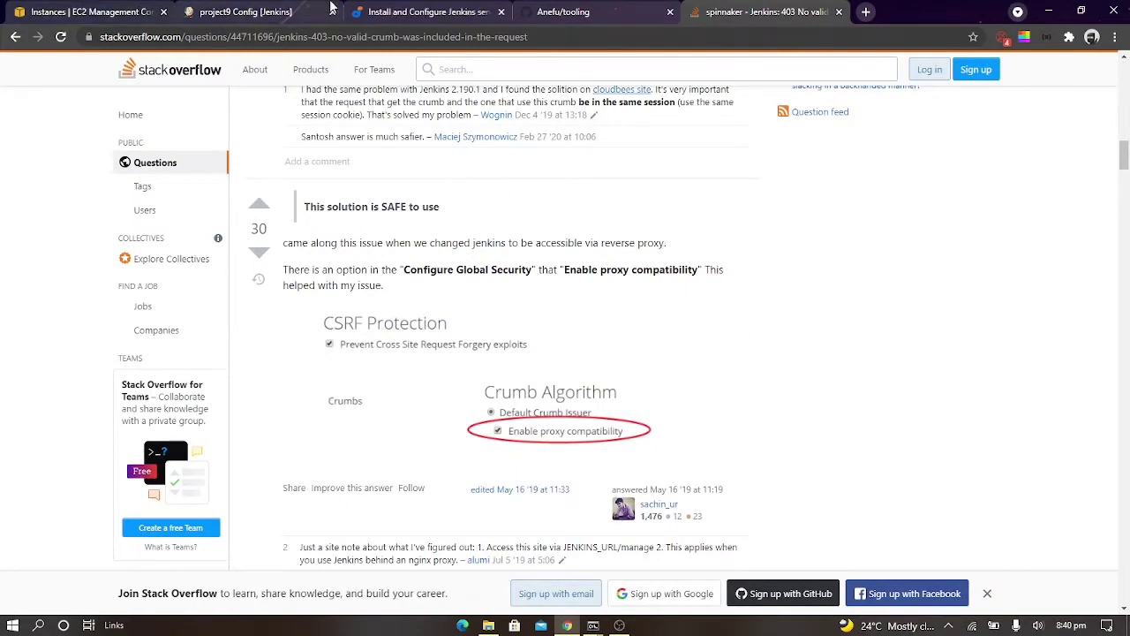
Leave project9's configuration without saving and open the Configure Global Security page from Manage Jenkins
{"action": "left_click", "coordinate": [247, 12]}
{"action": "key", "text": "F5"}
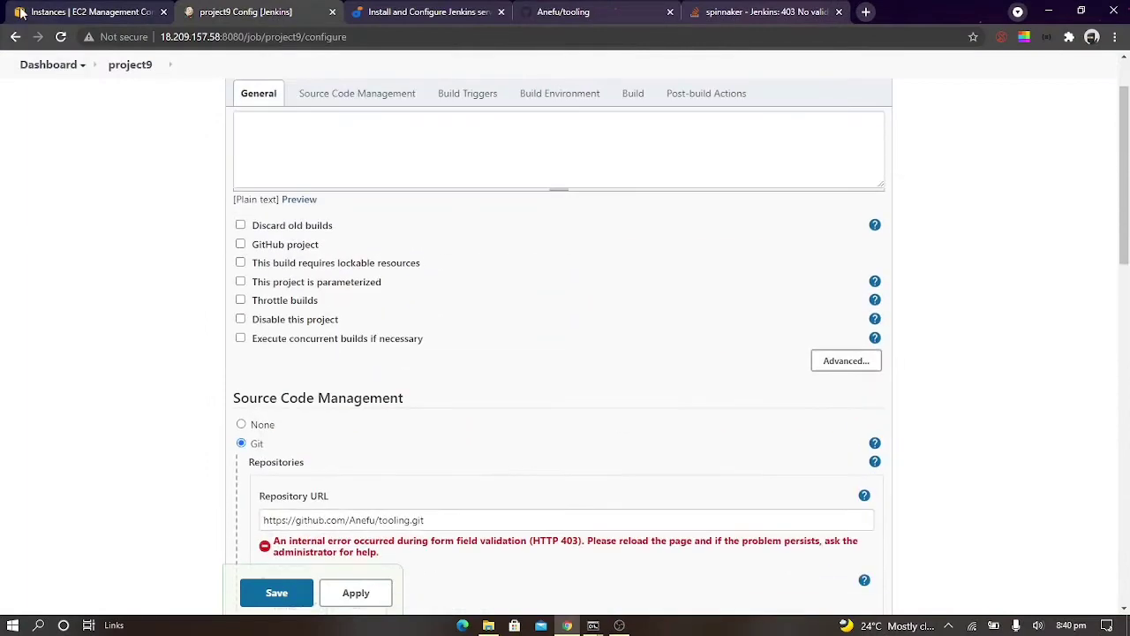
{"action": "left_click", "coordinate": [49, 104]}
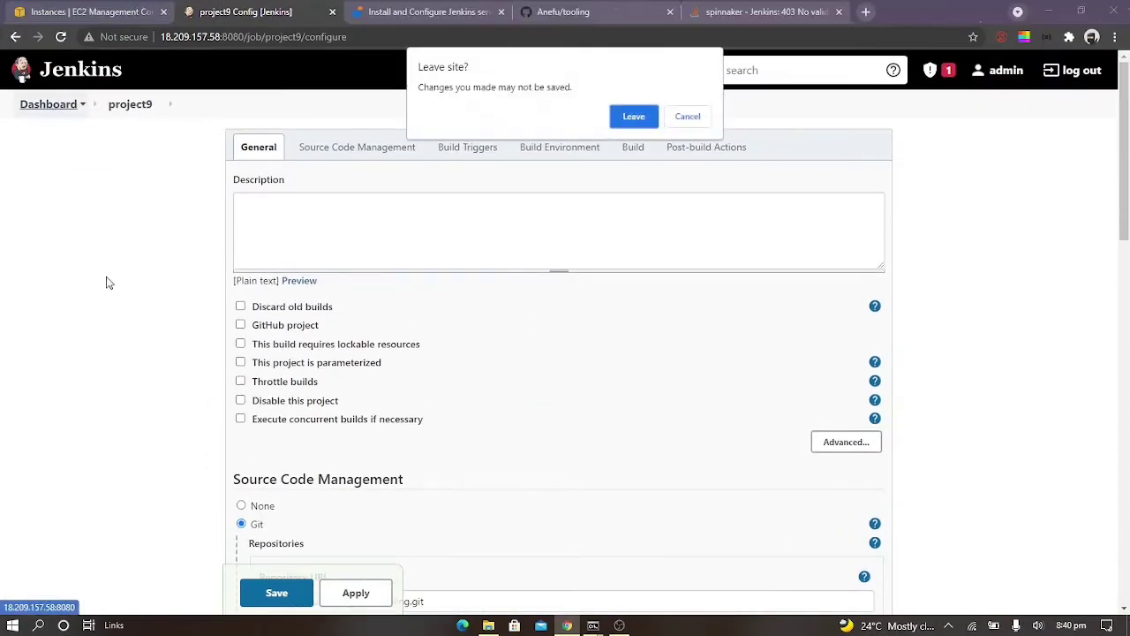
{"action": "left_click", "coordinate": [629, 120]}
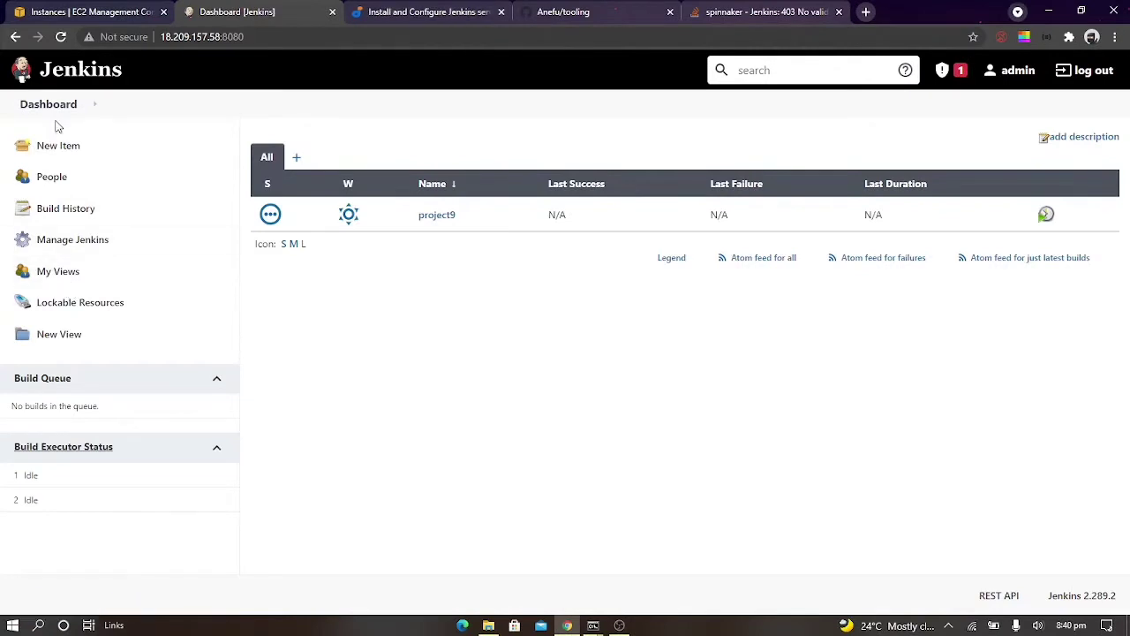
{"action": "left_click", "coordinate": [50, 78]}
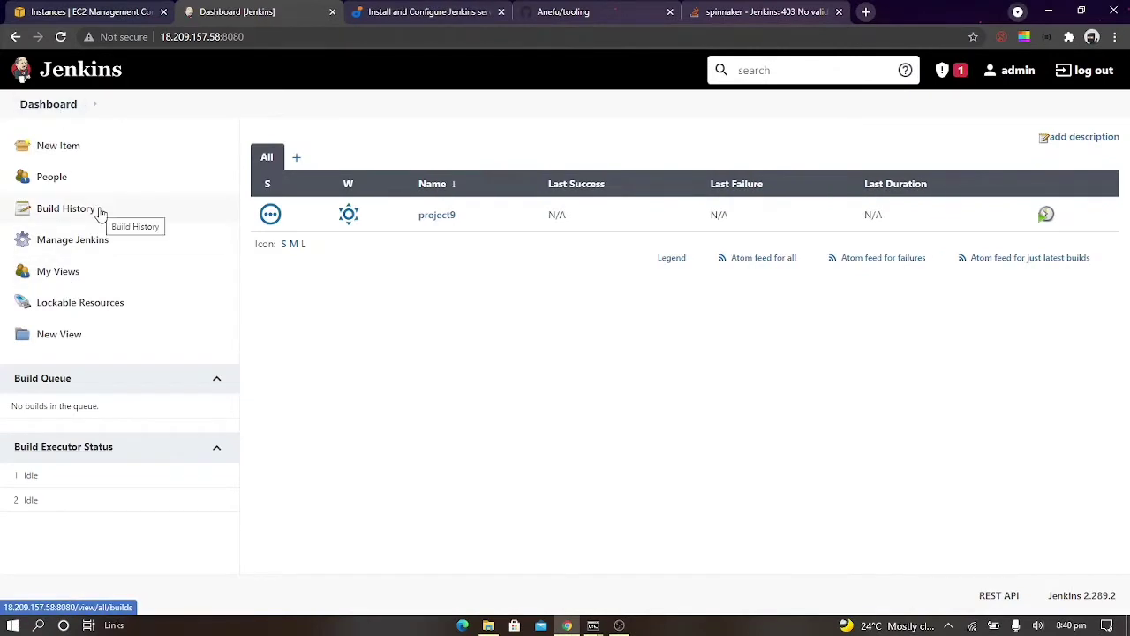
{"action": "left_click", "coordinate": [117, 246]}
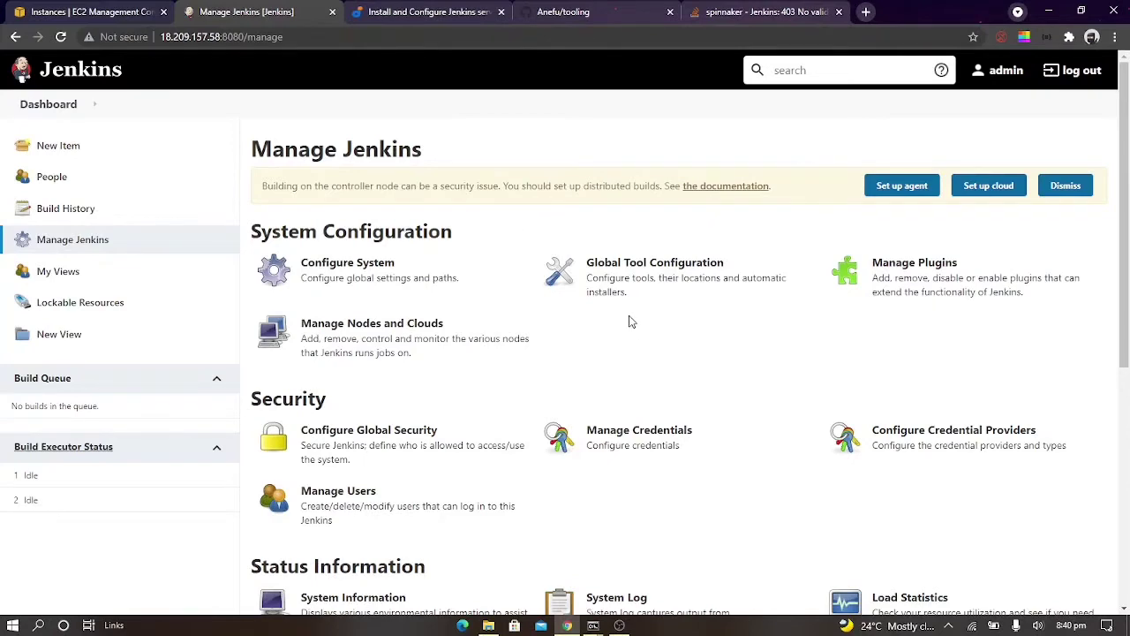
{"action": "scroll", "coordinate": [630, 321], "scroll_direction": "down", "scroll_amount": 2}
{"action": "left_click", "coordinate": [559, 303]}
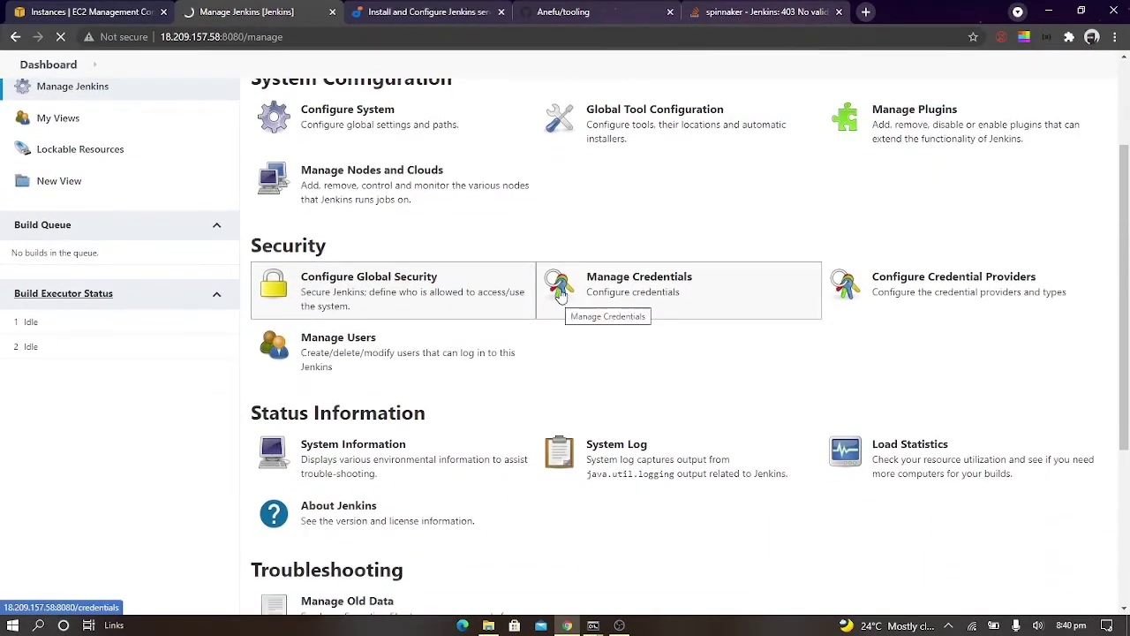
Recheck the Stack Overflow fix, enable proxy compatibility for the Default Crumb Issuer under CSRF Protection, and apply the change
{"action": "left_click", "coordinate": [674, 4]}
{"action": "left_click", "coordinate": [712, 9]}
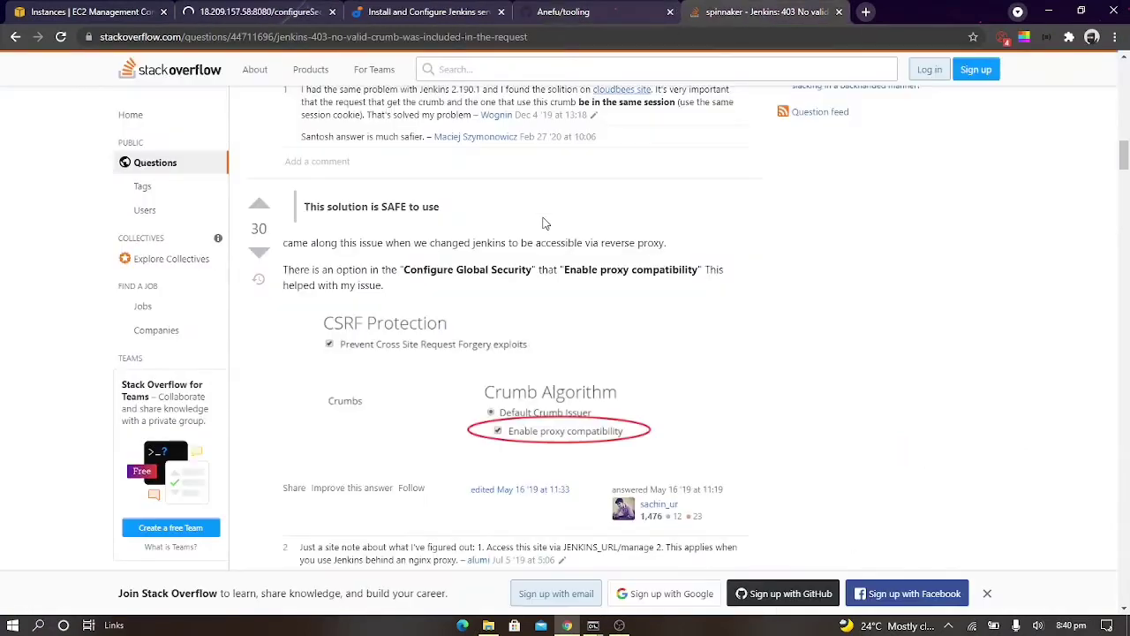
{"action": "left_click", "coordinate": [256, 9]}
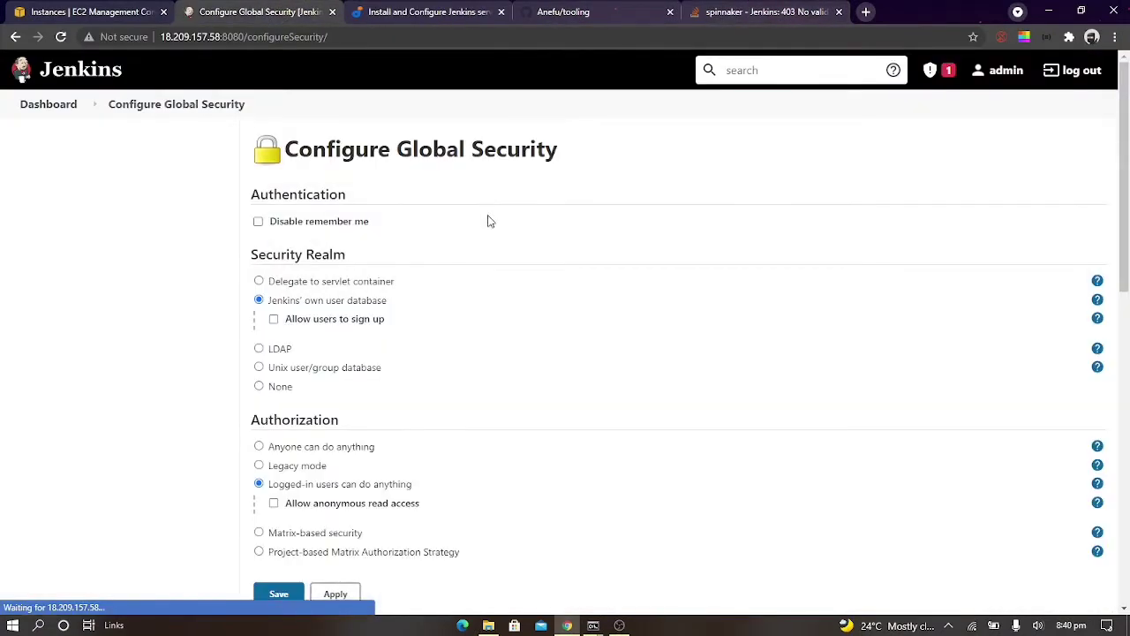
{"action": "scroll", "coordinate": [552, 312], "scroll_direction": "down", "scroll_amount": 1}
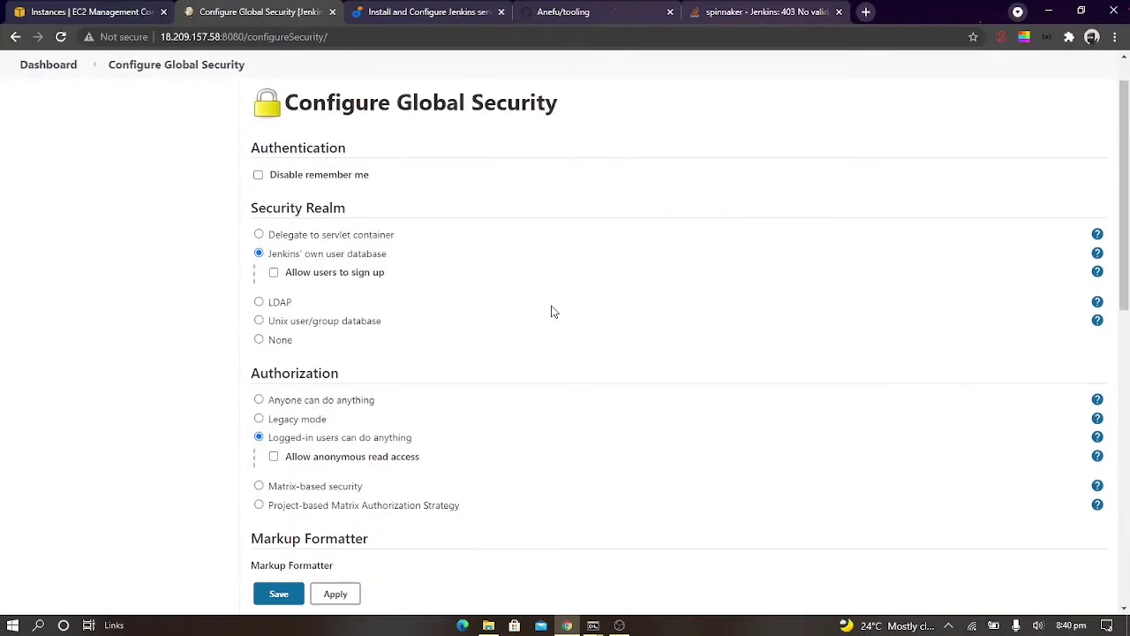
{"action": "scroll", "coordinate": [553, 312], "scroll_direction": "down", "scroll_amount": 1}
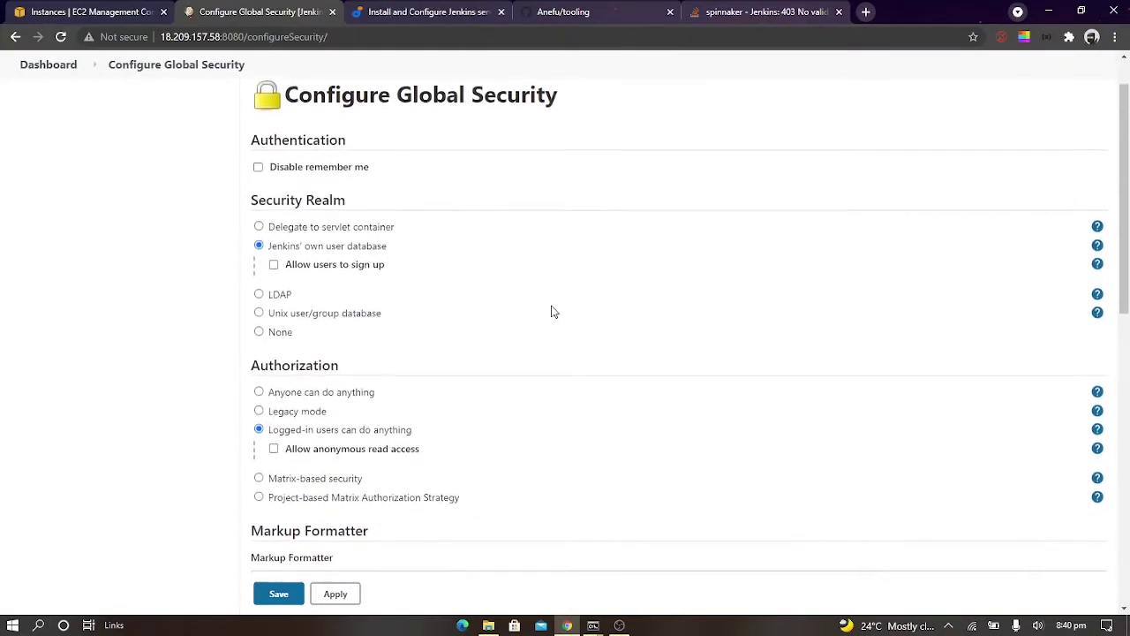
{"action": "scroll", "coordinate": [553, 312], "scroll_direction": "down", "scroll_amount": 3}
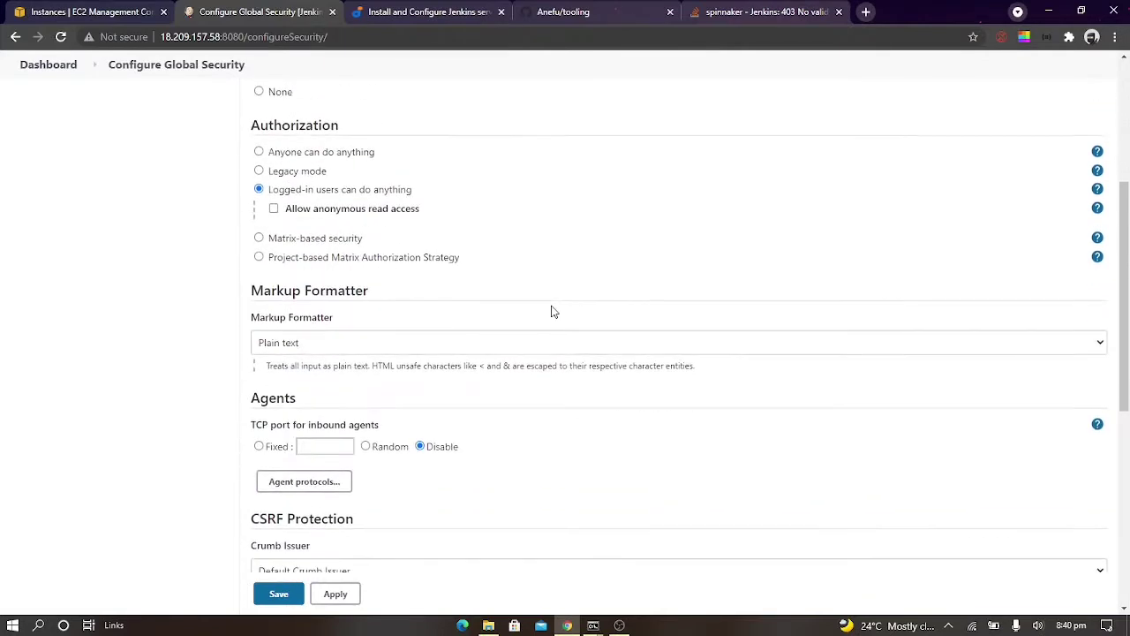
{"action": "scroll", "coordinate": [552, 311], "scroll_direction": "down", "scroll_amount": 5}
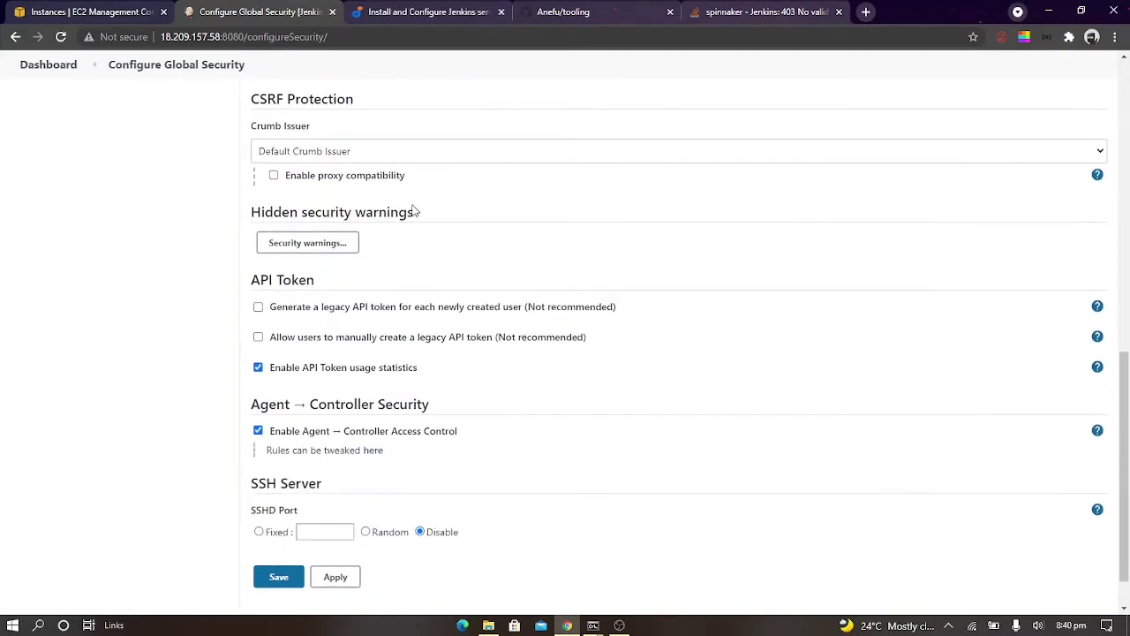
{"action": "left_click", "coordinate": [361, 179]}
{"action": "left_click", "coordinate": [292, 581]}
{"action": "left_click", "coordinate": [346, 583]}
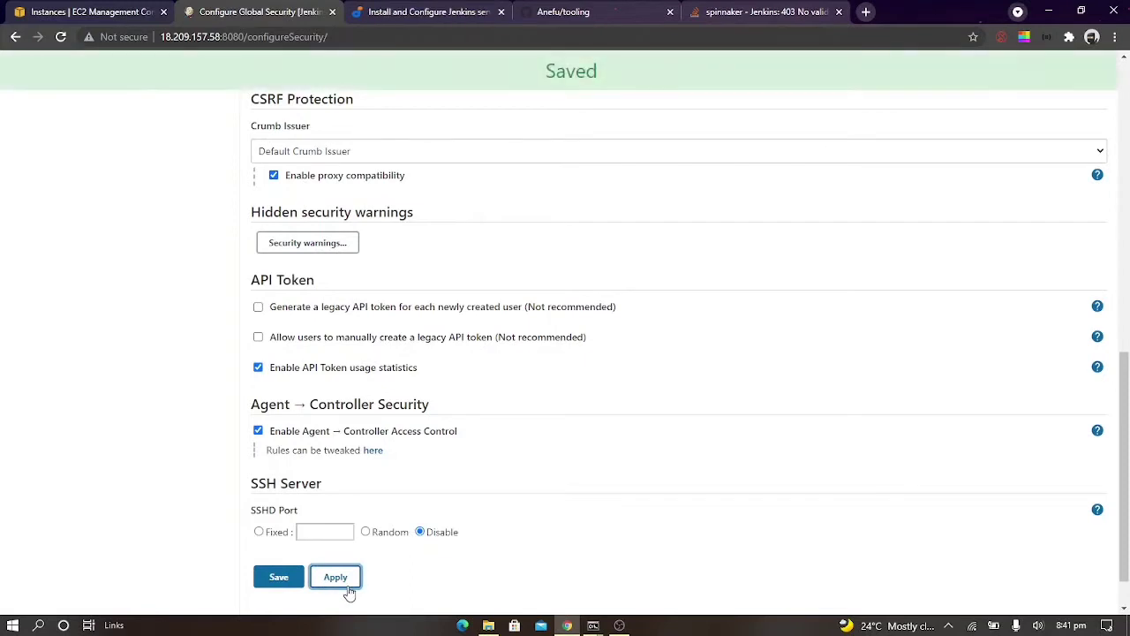
Try to save and resubmit the global security settings, return to the Configure Global Security form, and save it again
{"action": "left_click", "coordinate": [281, 577]}
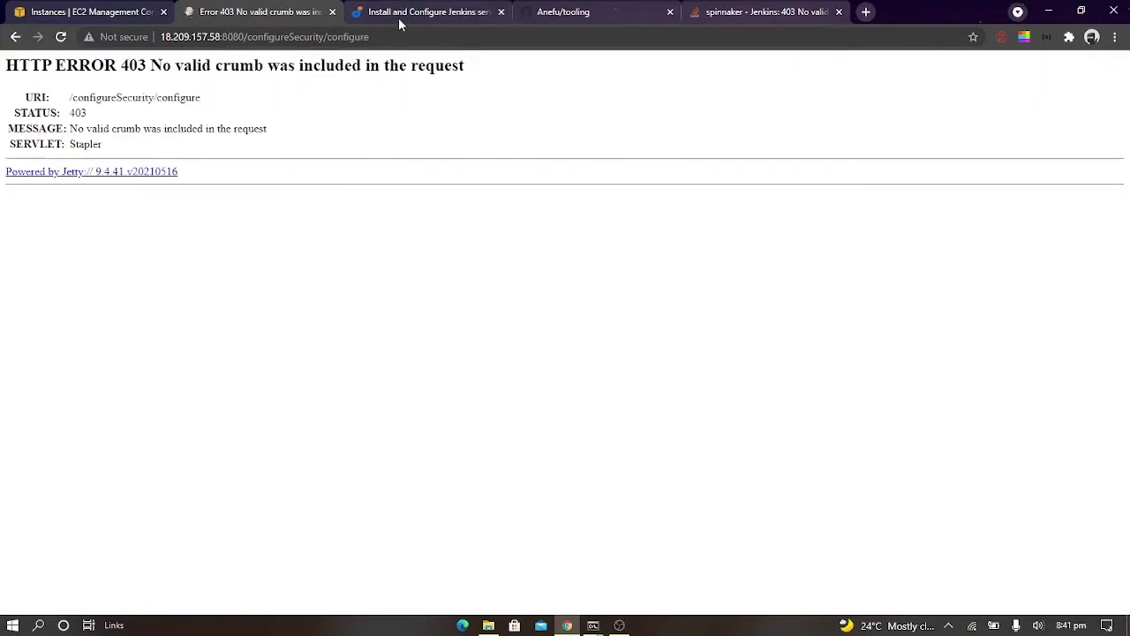
{"action": "key", "text": "F5"}
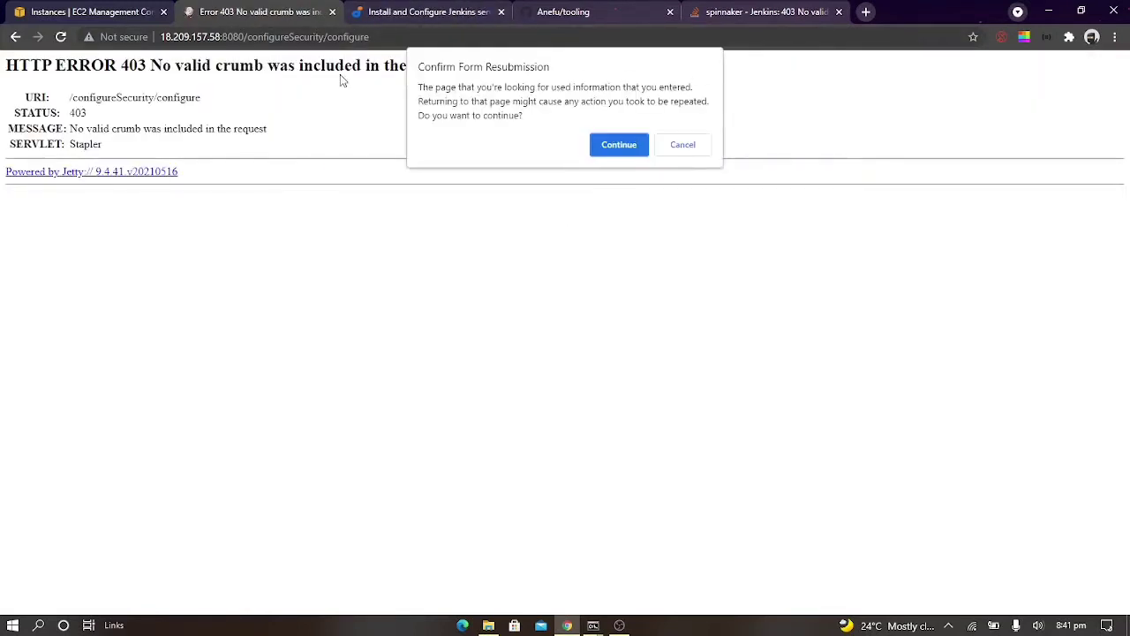
{"action": "left_click", "coordinate": [618, 144]}
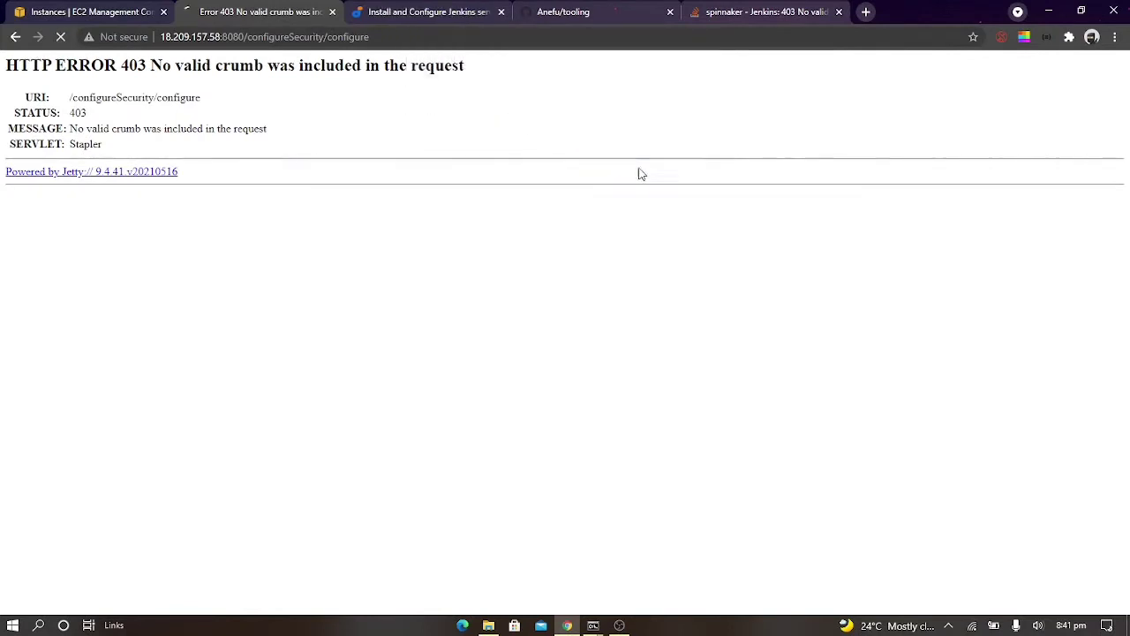
{"action": "left_click", "coordinate": [15, 37]}
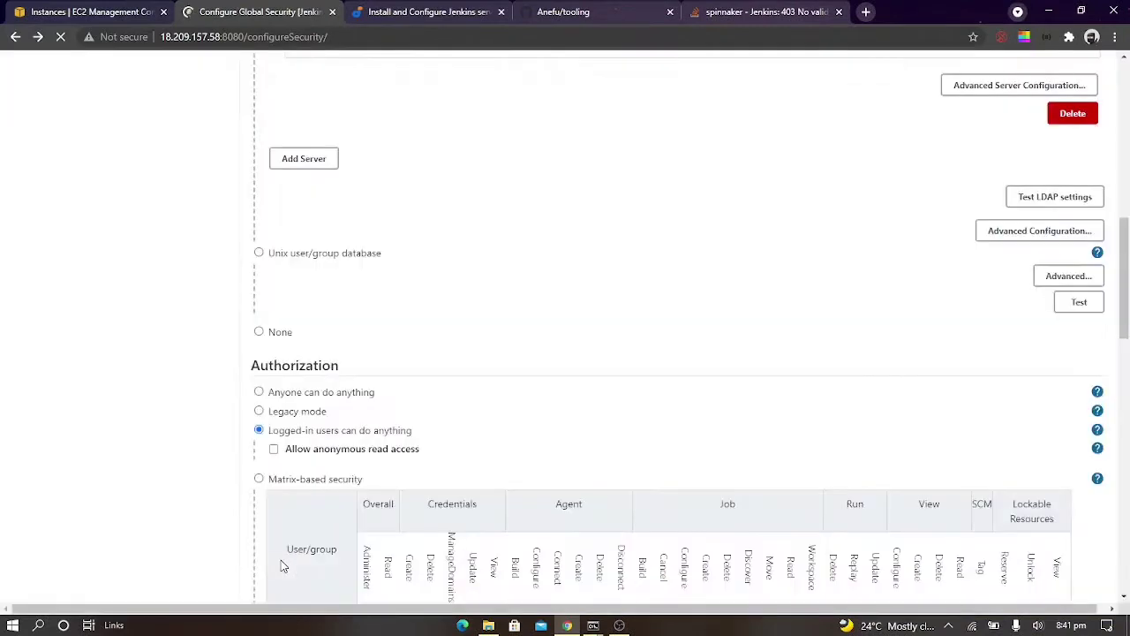
{"action": "left_click", "coordinate": [276, 583]}
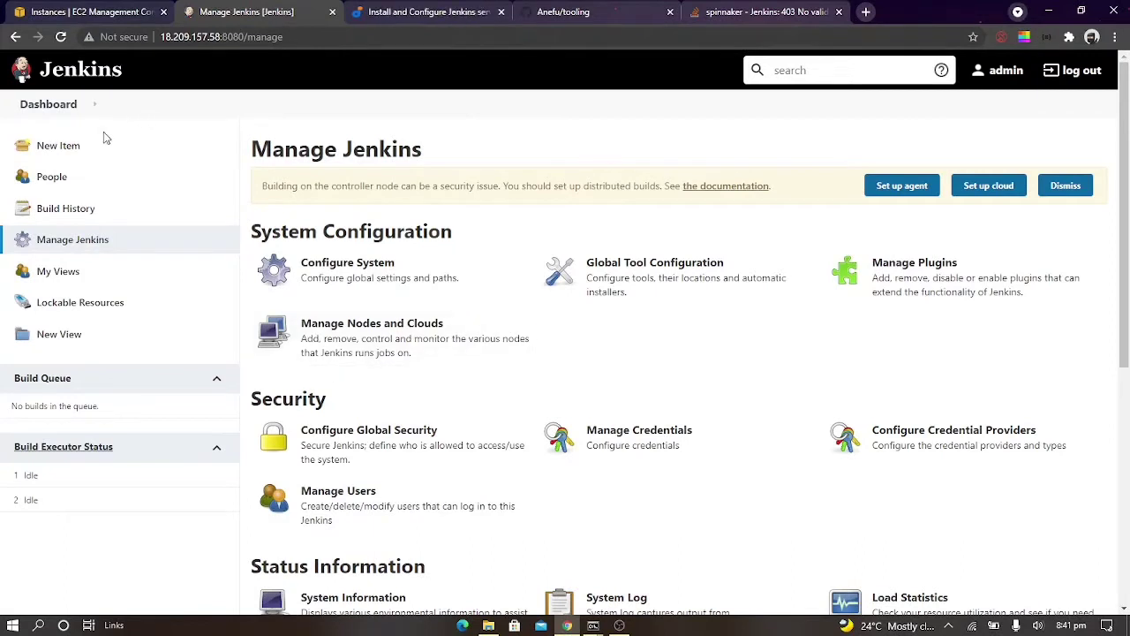
Reopen project9's configuration from the dashboard and choose Git as its source code management
{"action": "left_click", "coordinate": [49, 106]}
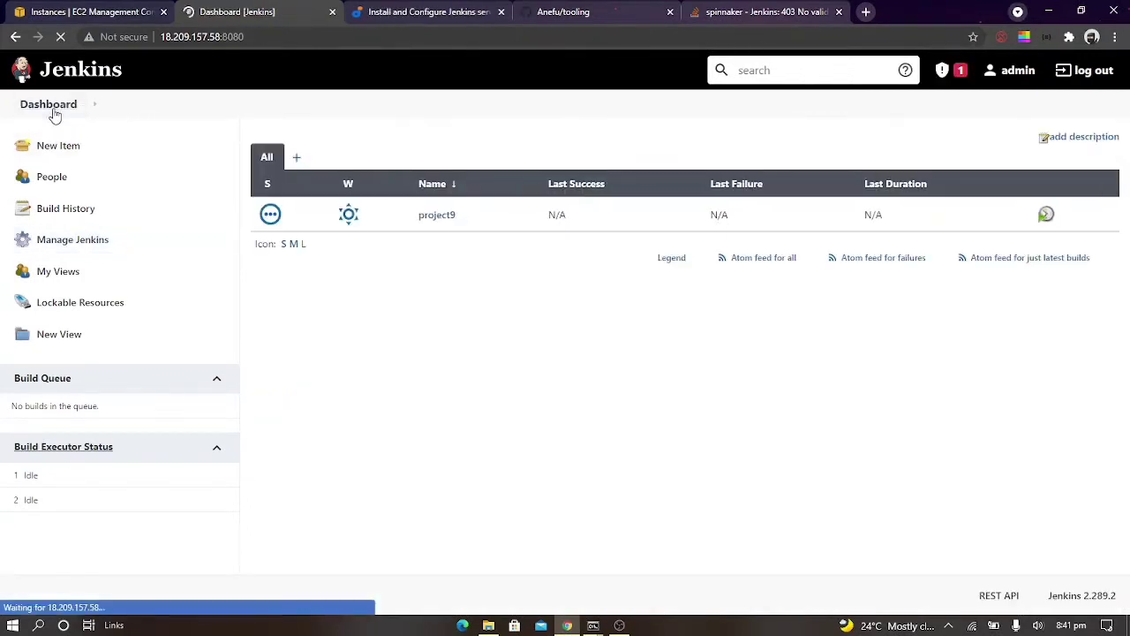
{"action": "left_click", "coordinate": [434, 215]}
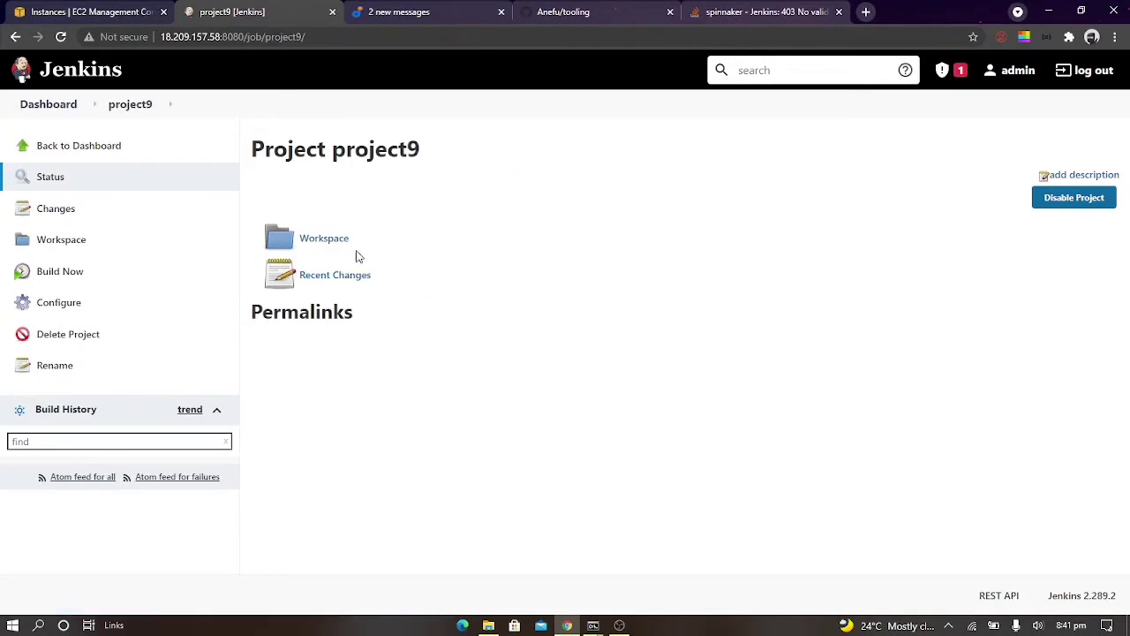
{"action": "left_click", "coordinate": [56, 302]}
{"action": "scroll", "coordinate": [324, 314], "scroll_direction": "down", "scroll_amount": 2}
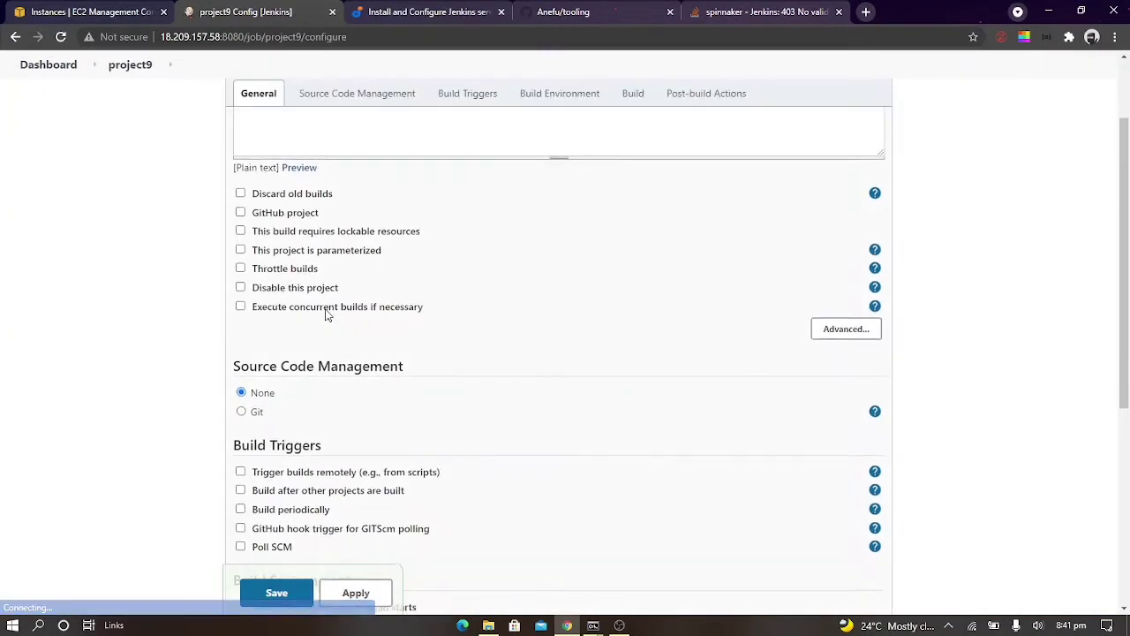
{"action": "left_click", "coordinate": [241, 412]}
{"action": "scroll", "coordinate": [295, 333], "scroll_direction": "down", "scroll_amount": 2}
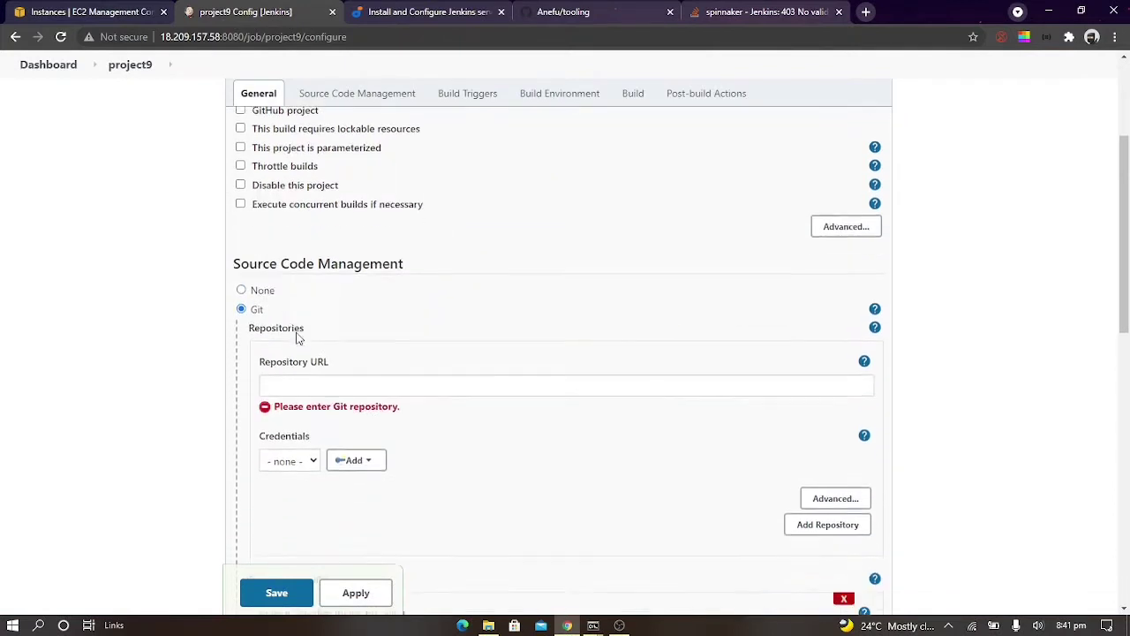
Copy the HTTPS clone URL of the GitHub tooling repository and enter it as project9's Repository URL
{"action": "left_click", "coordinate": [295, 330]}
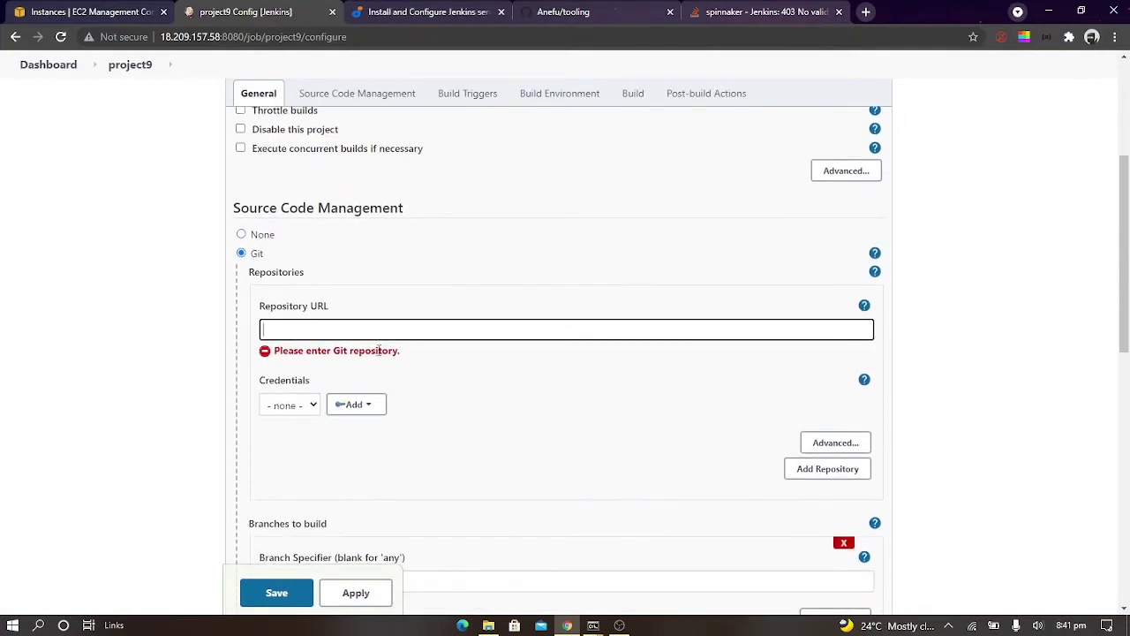
{"action": "left_click", "coordinate": [636, 12]}
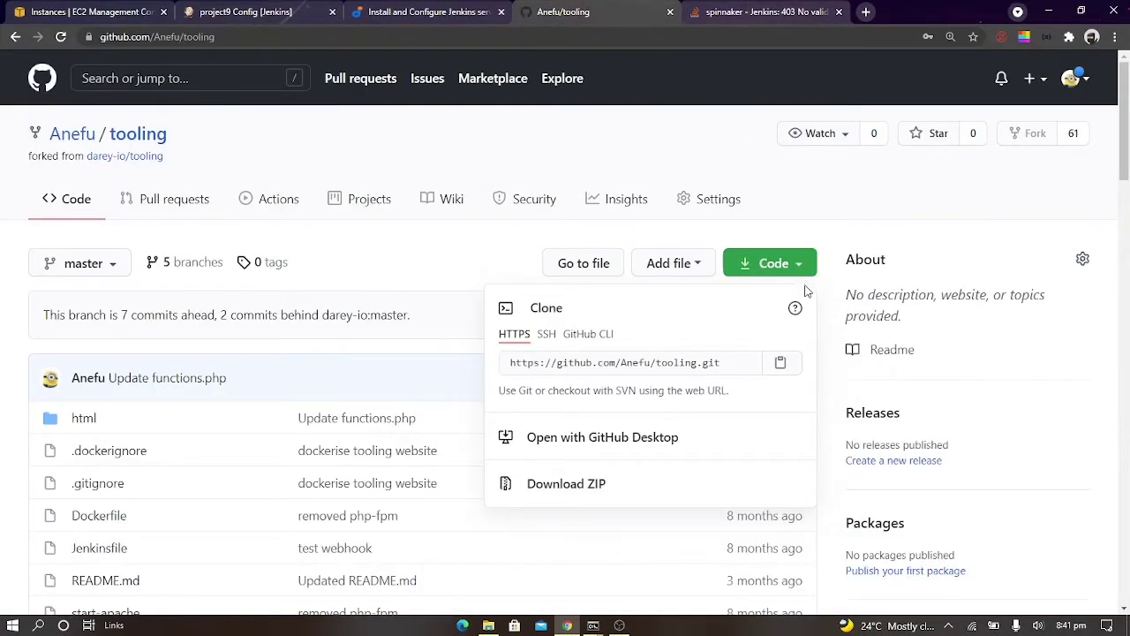
{"action": "left_click", "coordinate": [781, 362]}
{"action": "left_click", "coordinate": [246, 11]}
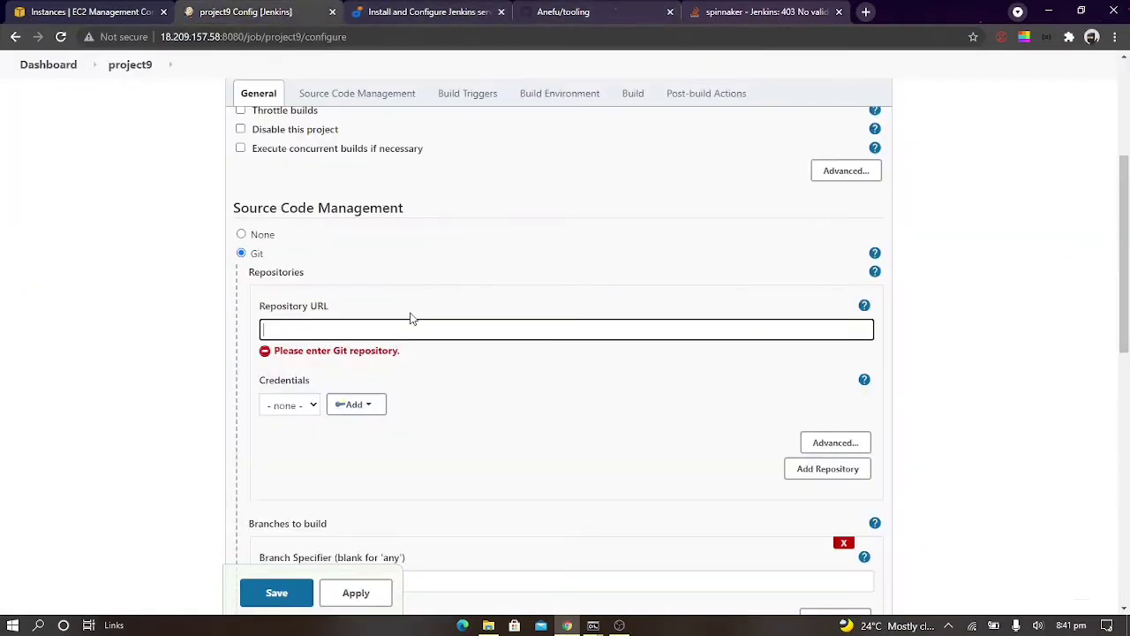
{"action": "key", "text": "ctrl+v"}
Start adding a Jenkins credential of the kind Username with password and enter the GitHub account's username
{"action": "left_click", "coordinate": [353, 405]}
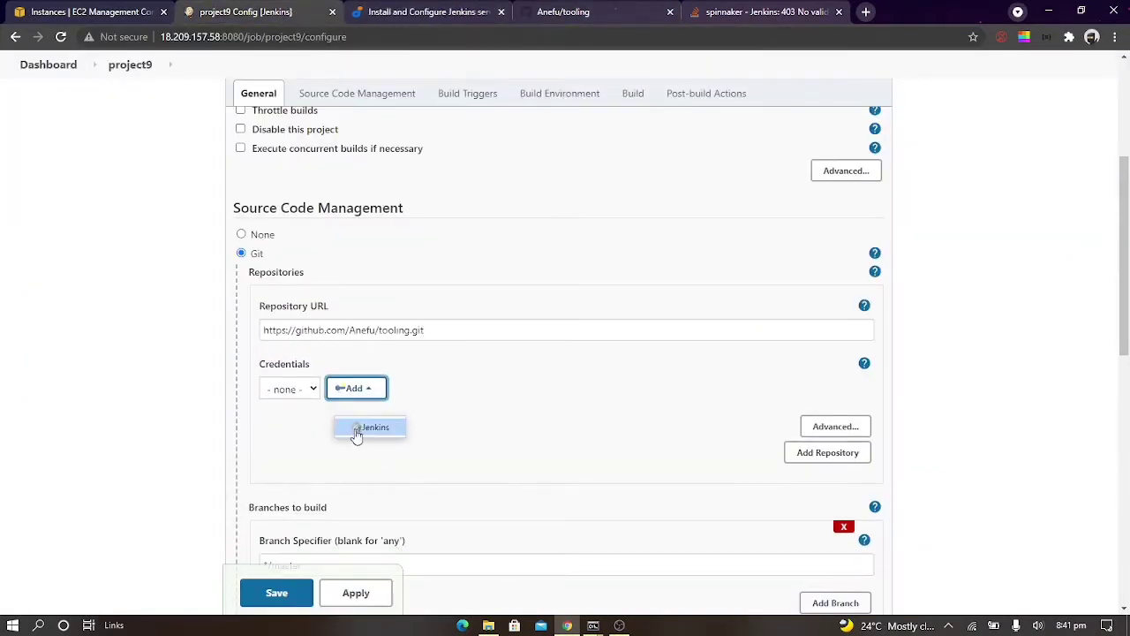
{"action": "left_click", "coordinate": [353, 428]}
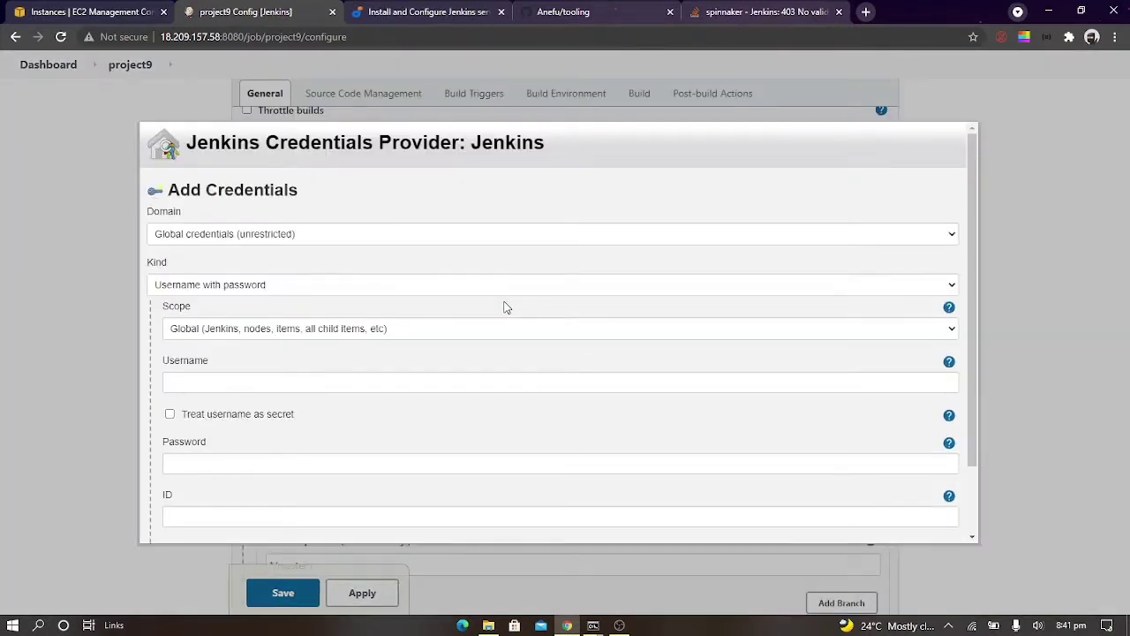
{"action": "scroll", "coordinate": [504, 307], "scroll_direction": "down", "scroll_amount": 2}
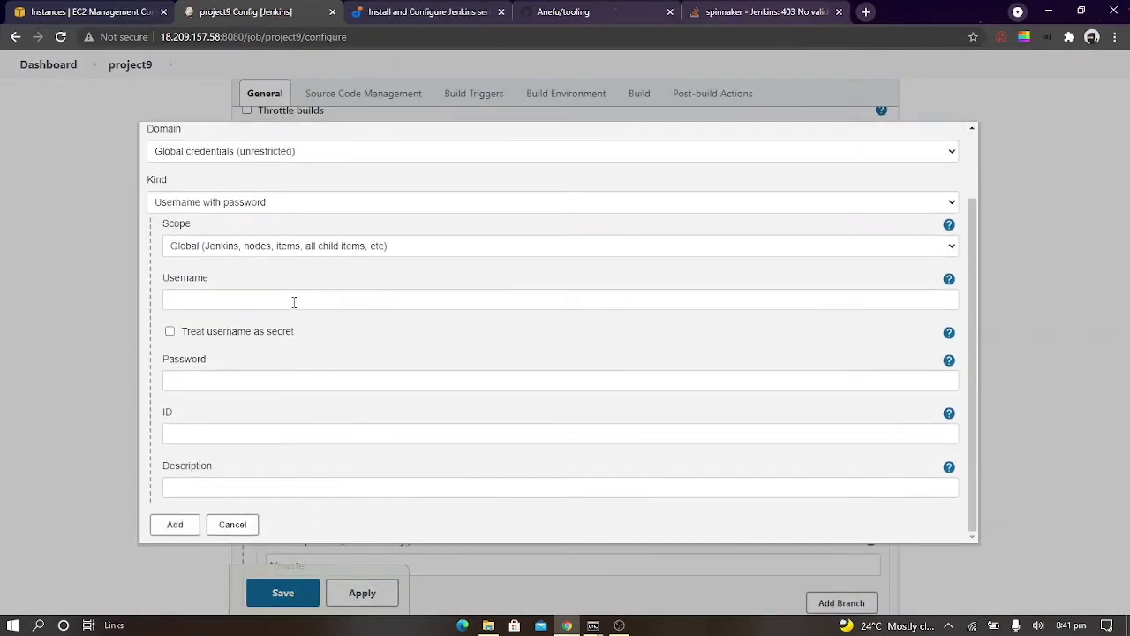
{"action": "left_click", "coordinate": [294, 302]}
{"action": "type", "text": "Anefu"}
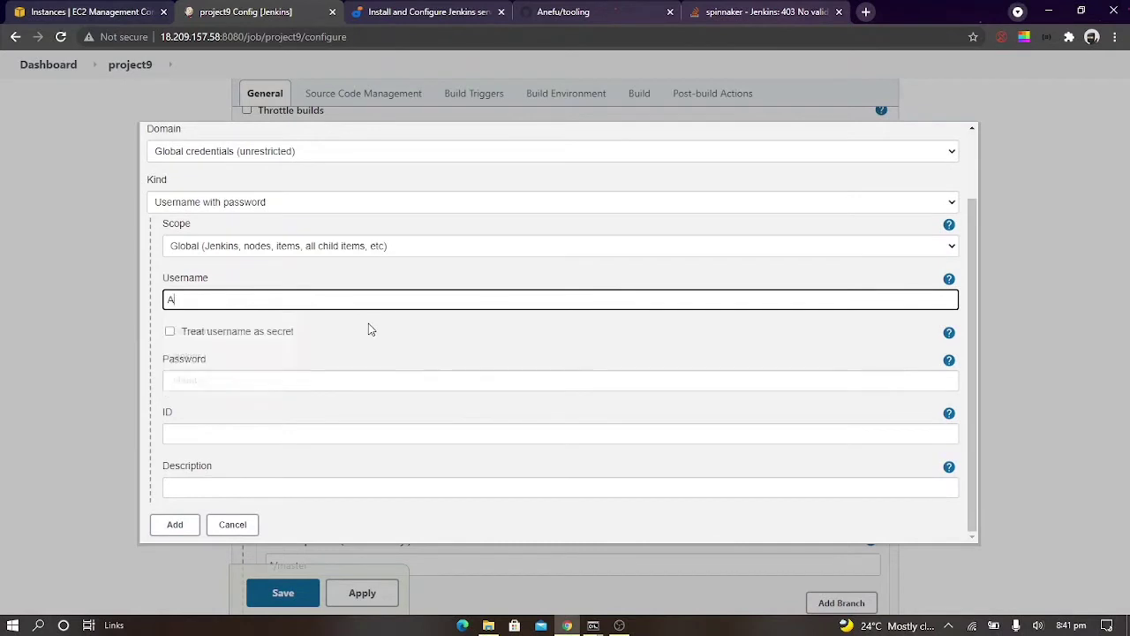
{"action": "left_click", "coordinate": [294, 382]}
Open the browser's saved passwords in its settings and search them for github
{"action": "left_click", "coordinate": [760, 11]}
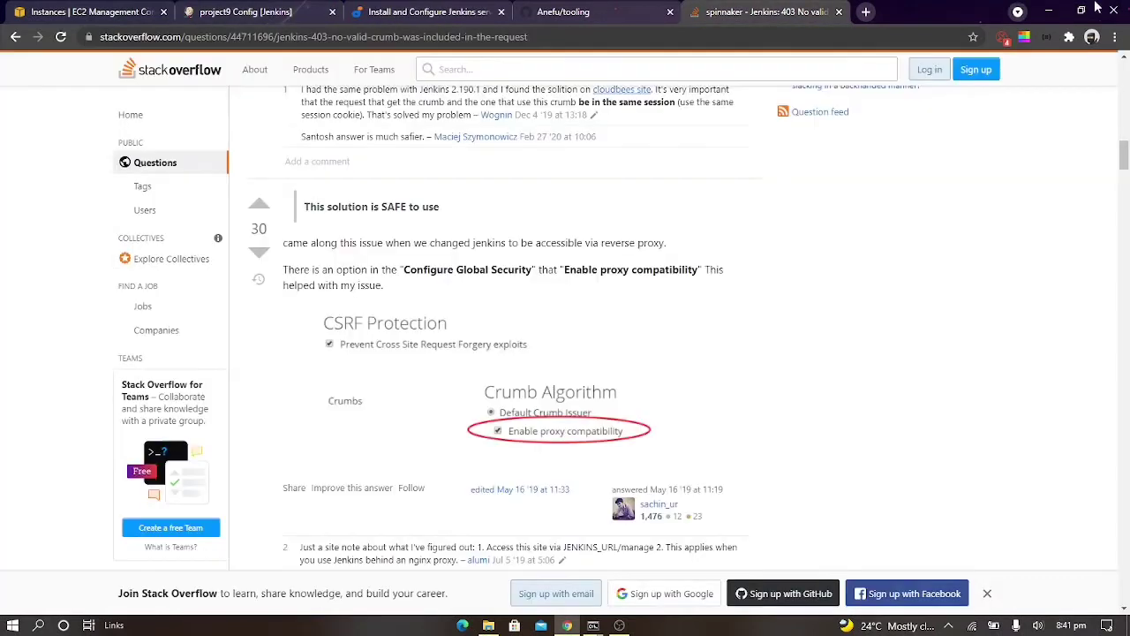
{"action": "left_click", "coordinate": [1115, 36]}
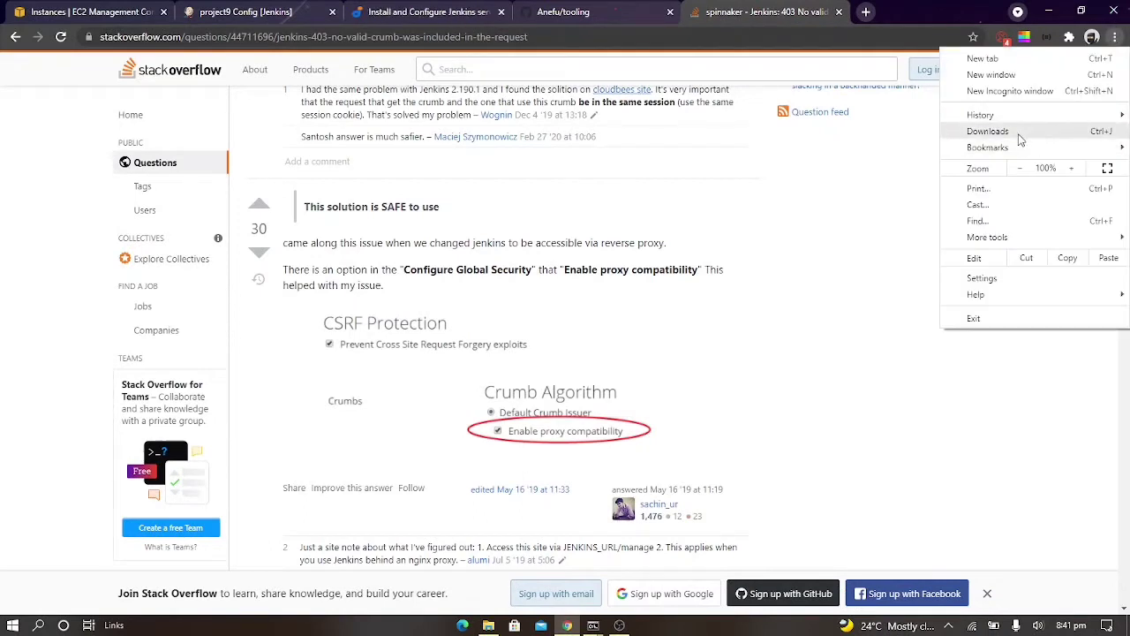
{"action": "left_click", "coordinate": [982, 278]}
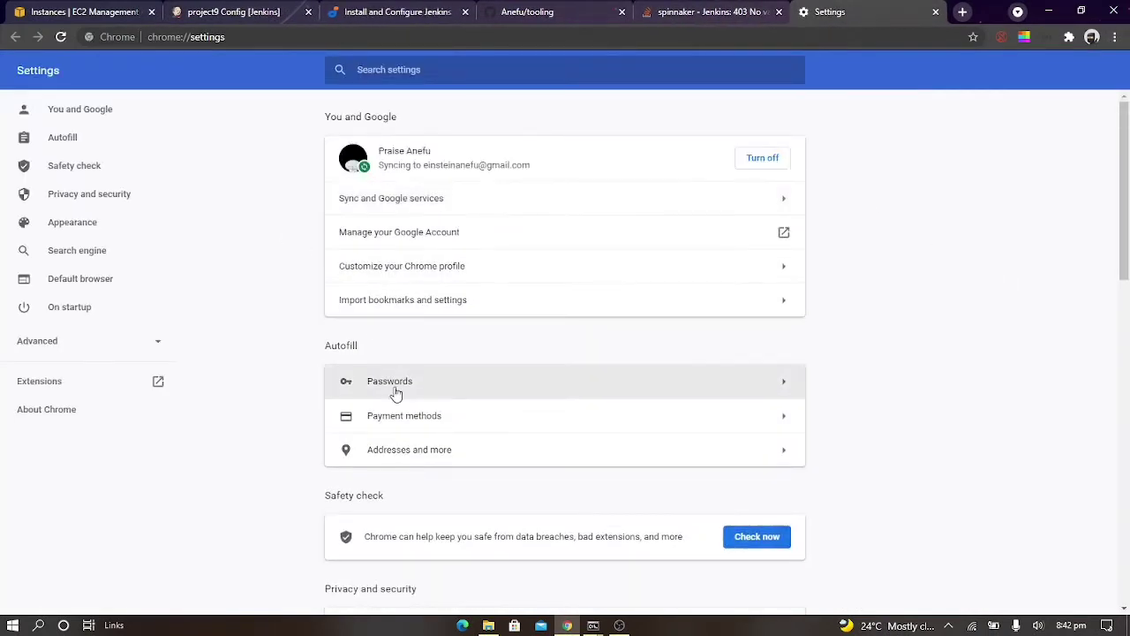
{"action": "left_click", "coordinate": [392, 382]}
{"action": "scroll", "coordinate": [664, 454], "scroll_direction": "down", "scroll_amount": 2}
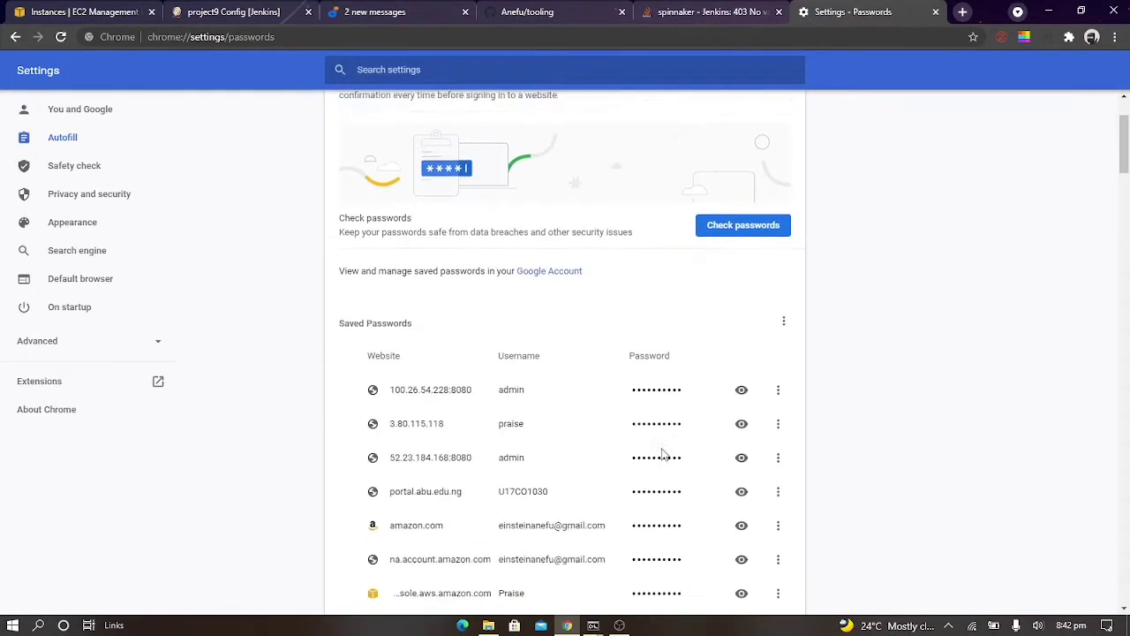
{"action": "scroll", "coordinate": [664, 454], "scroll_direction": "up", "scroll_amount": 2}
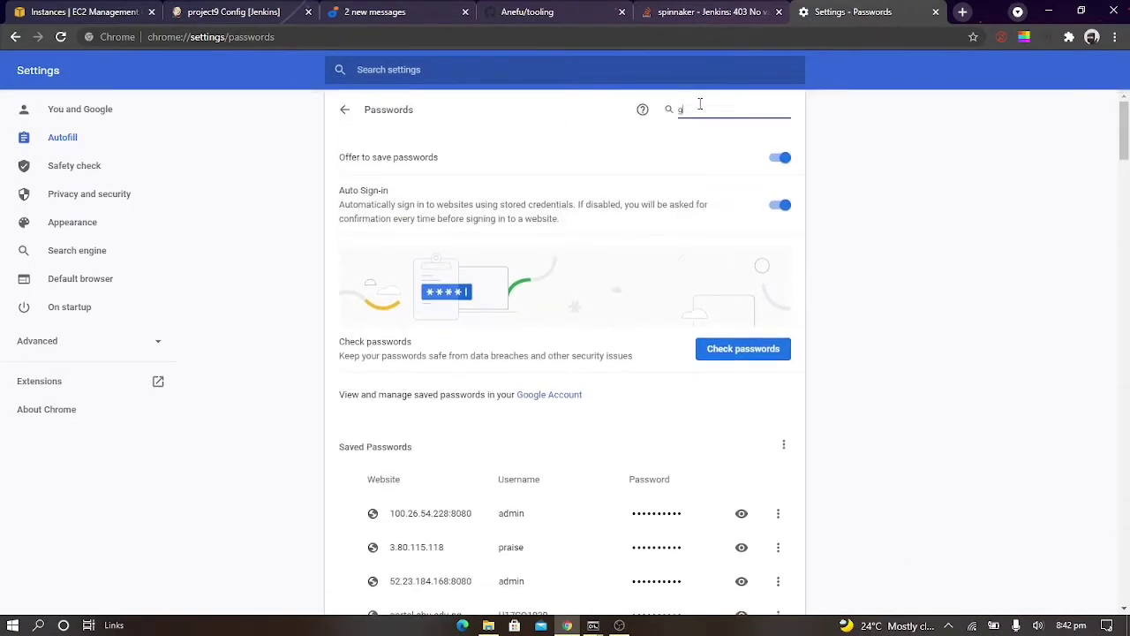
{"action": "left_click", "coordinate": [700, 105]}
{"action": "type", "text": "github"}
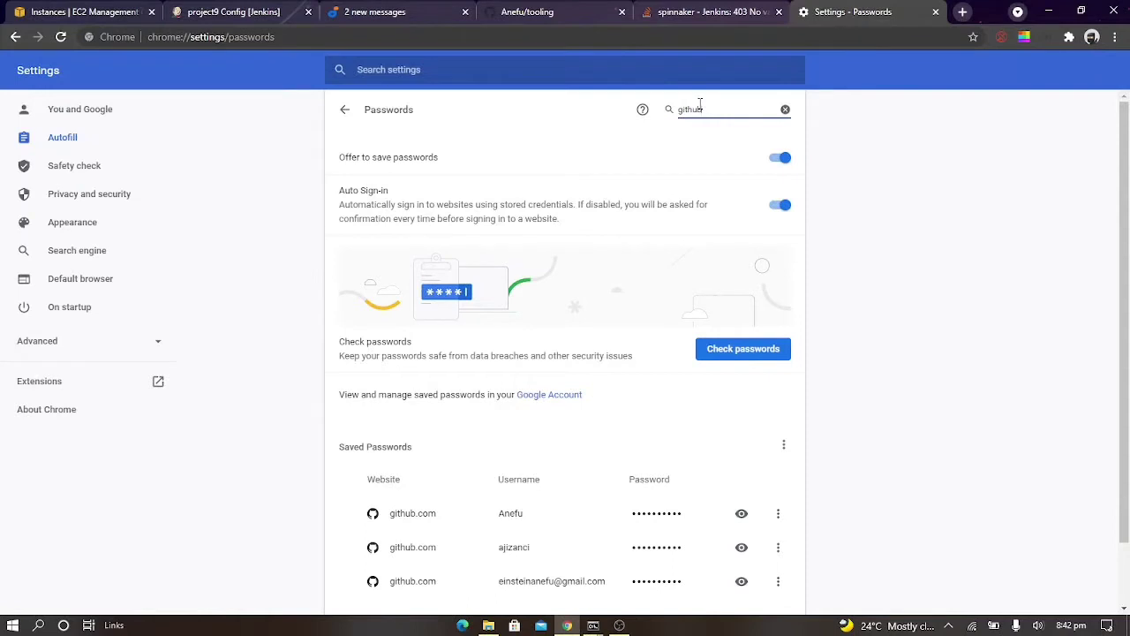
Copy the matching account's saved GitHub password, authorising with the Windows PIN, and add the Jenkins credential with that password
{"action": "left_click", "coordinate": [778, 513]}
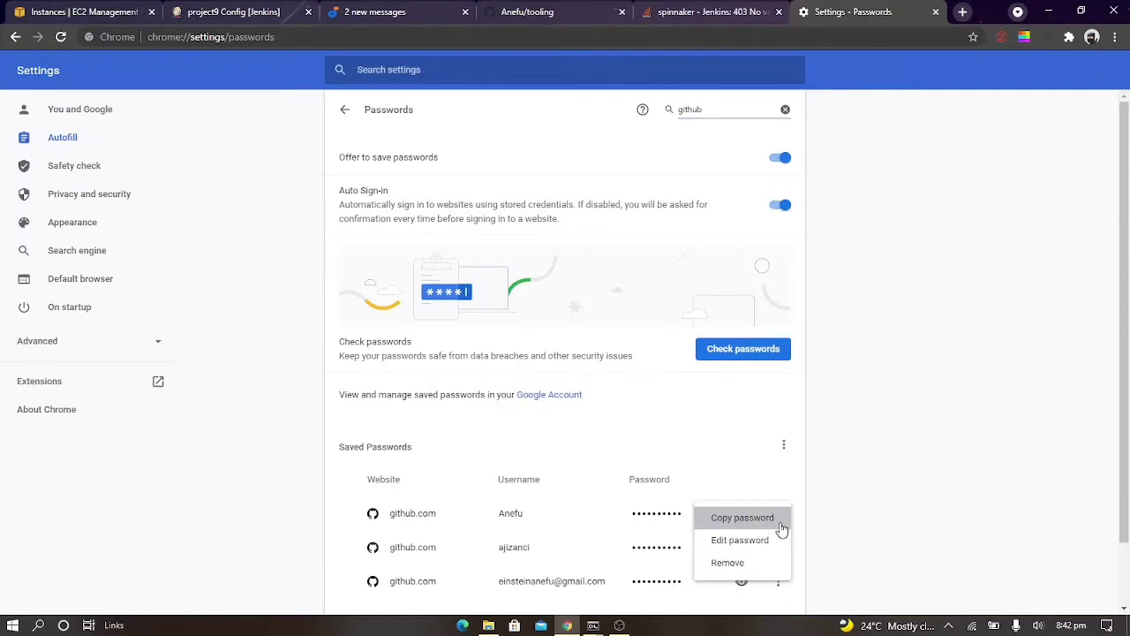
{"action": "left_click", "coordinate": [756, 523]}
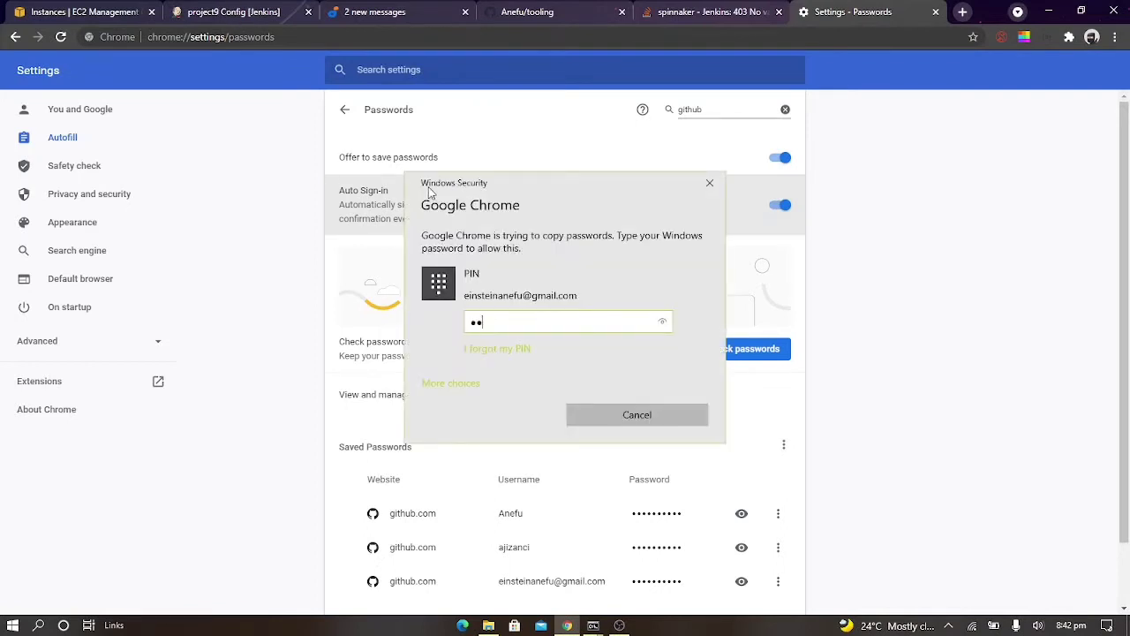
{"action": "type", "text": "•••••"}
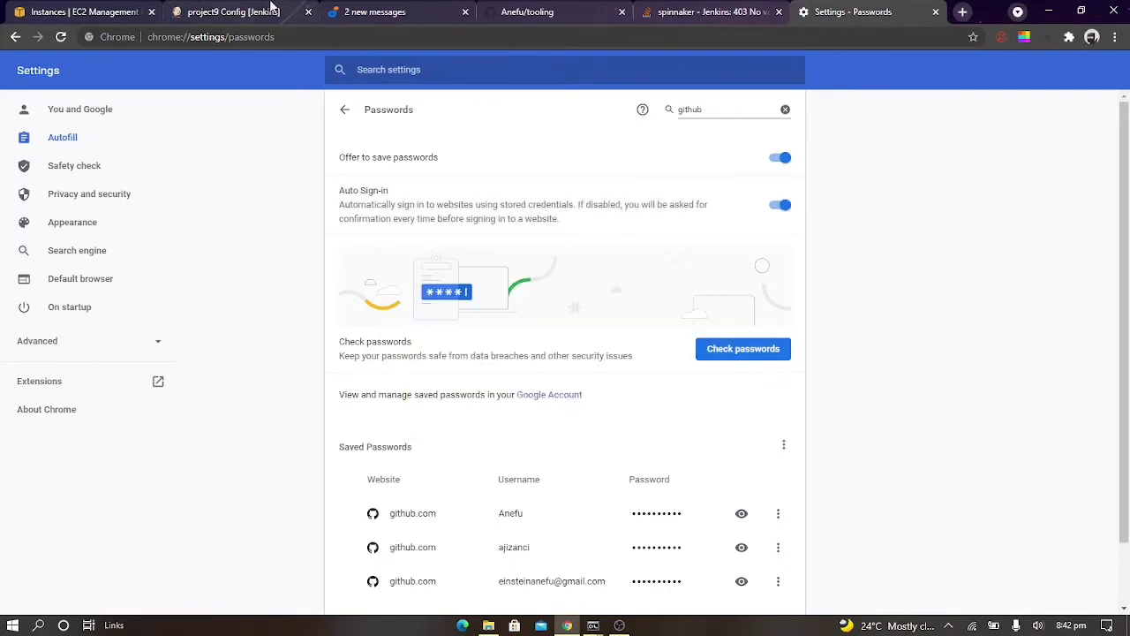
{"action": "left_click", "coordinate": [269, 9]}
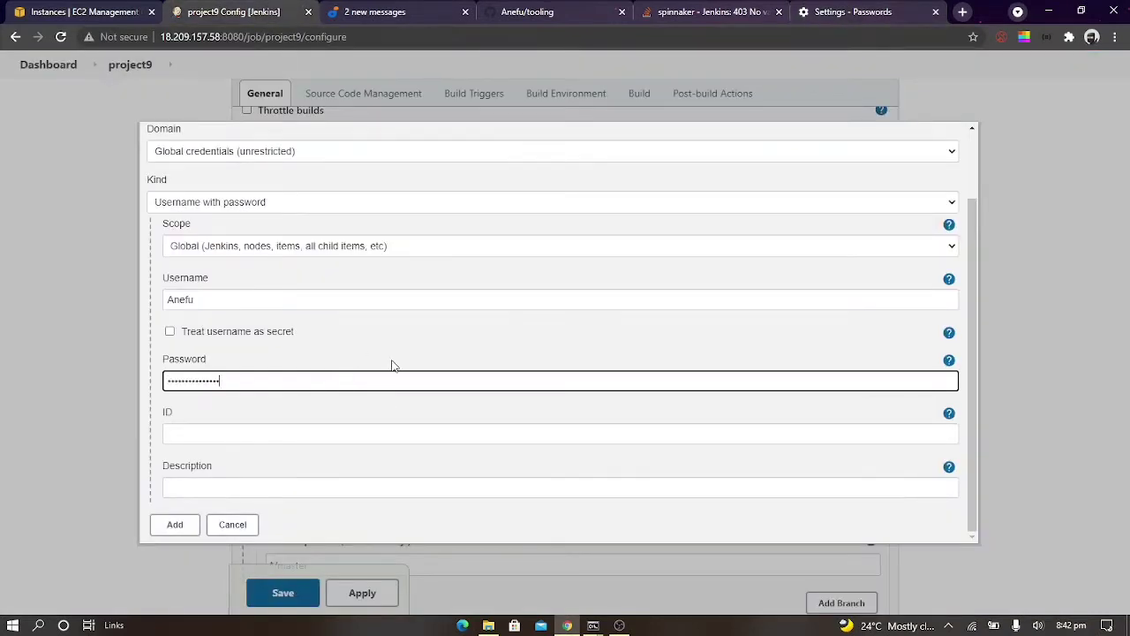
{"action": "left_click", "coordinate": [181, 526]}
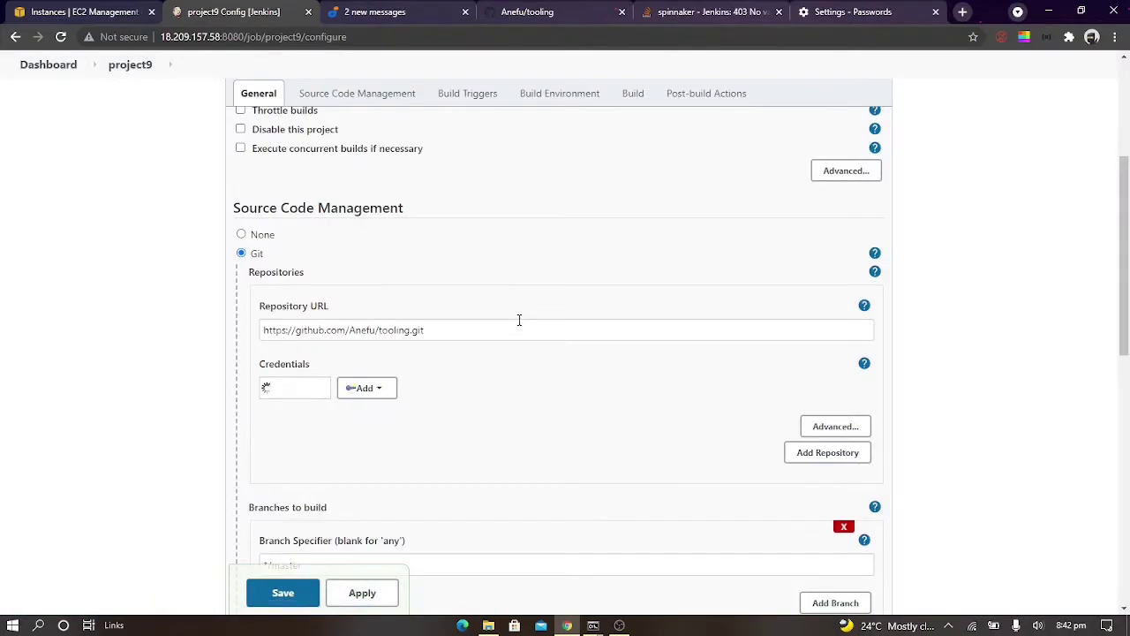
Check the darey.io guide's source code management and first build instructions, and save project9's configuration
{"action": "left_click", "coordinate": [448, 10]}
{"action": "scroll", "coordinate": [640, 337], "scroll_direction": "down", "scroll_amount": 15}
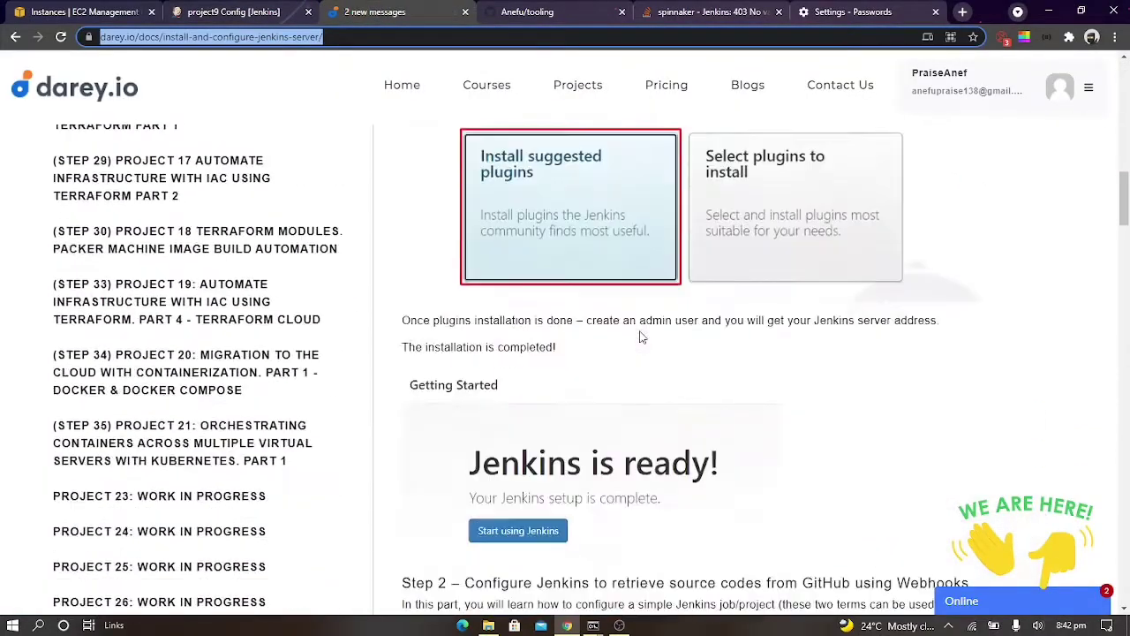
{"action": "scroll", "coordinate": [642, 336], "scroll_direction": "down", "scroll_amount": 10}
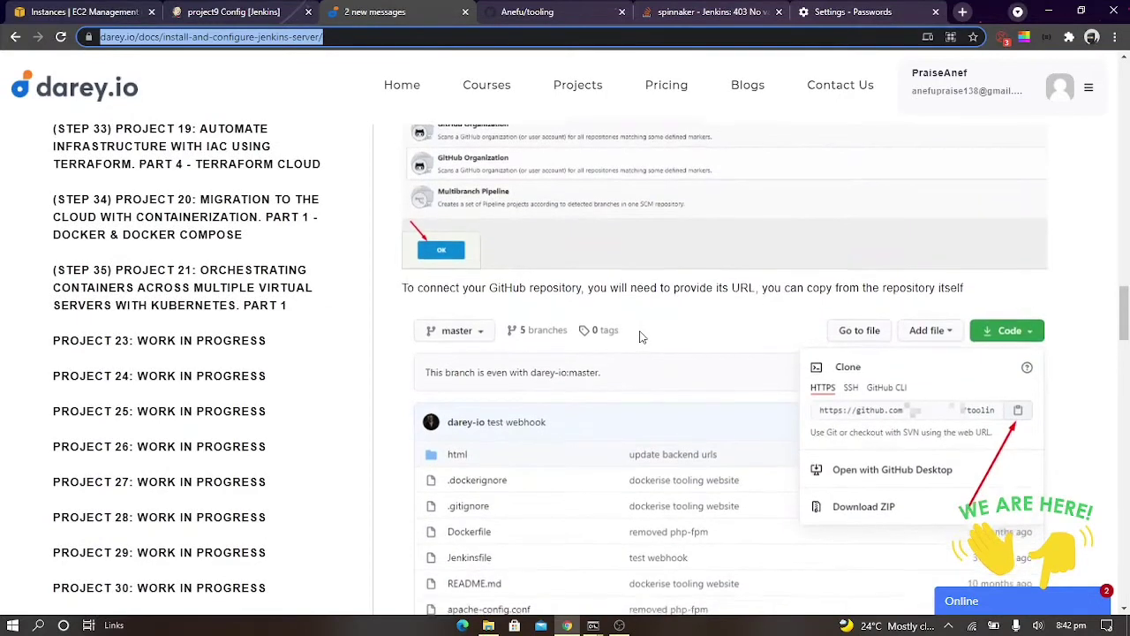
{"action": "scroll", "coordinate": [642, 337], "scroll_direction": "down", "scroll_amount": 10}
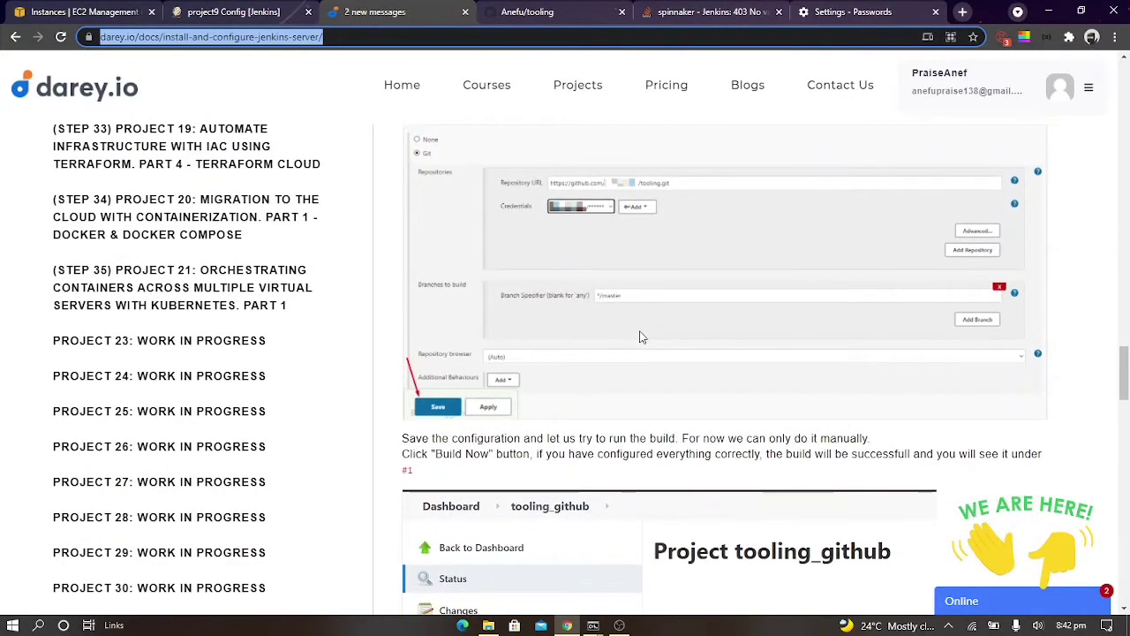
{"action": "scroll", "coordinate": [641, 337], "scroll_direction": "up", "scroll_amount": 2}
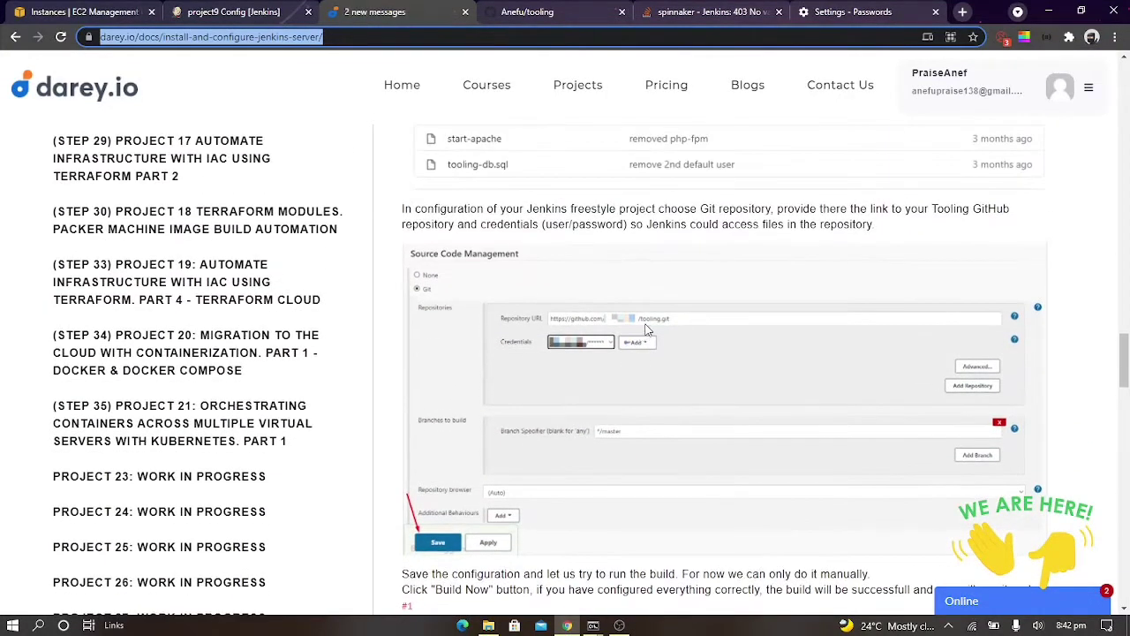
{"action": "scroll", "coordinate": [789, 246], "scroll_direction": "down", "scroll_amount": 2}
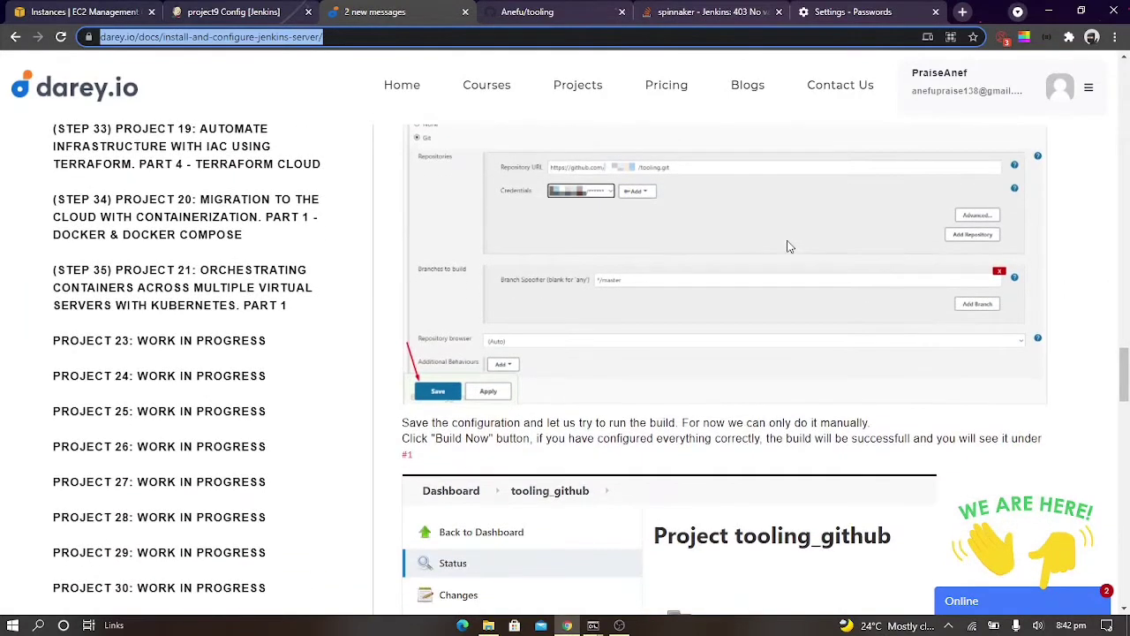
{"action": "scroll", "coordinate": [596, 369], "scroll_direction": "down", "scroll_amount": 1}
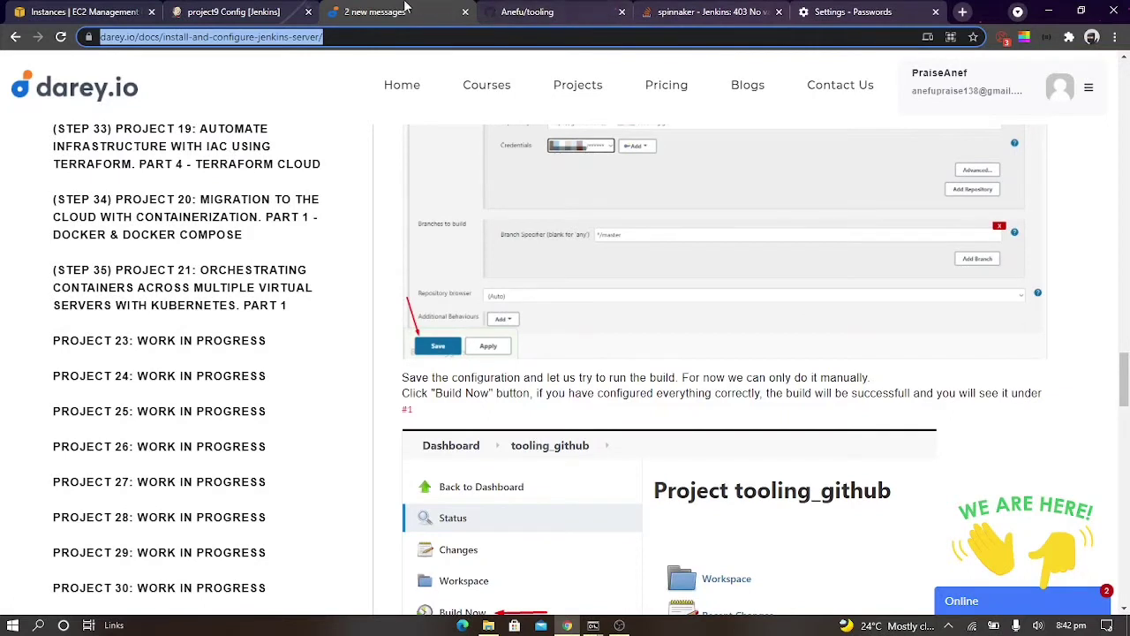
{"action": "left_click", "coordinate": [280, 14]}
{"action": "left_click", "coordinate": [362, 594]}
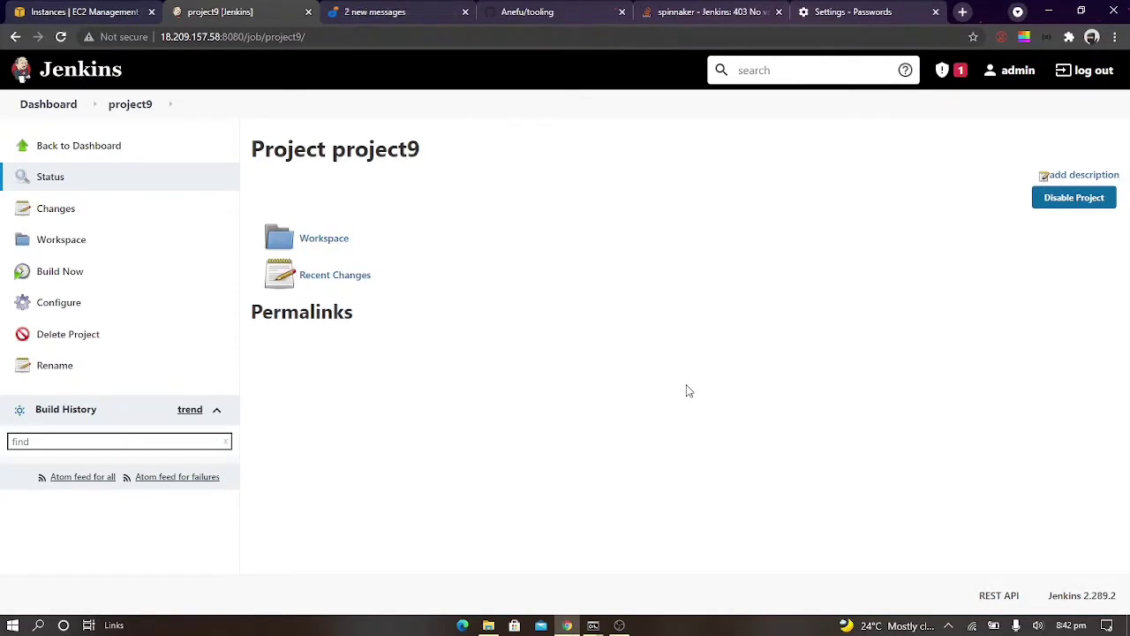
Reopen project9's configuration, select the added GitHub credential for the tooling repository, and save
{"action": "left_click", "coordinate": [20, 304]}
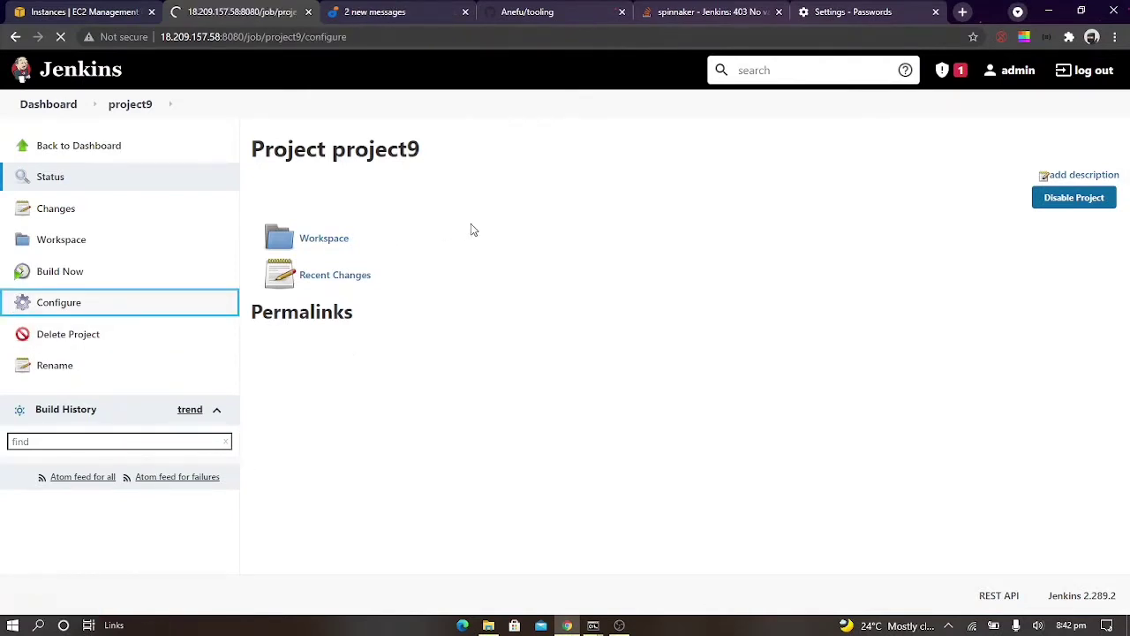
{"action": "scroll", "coordinate": [494, 385], "scroll_direction": "down", "scroll_amount": 5}
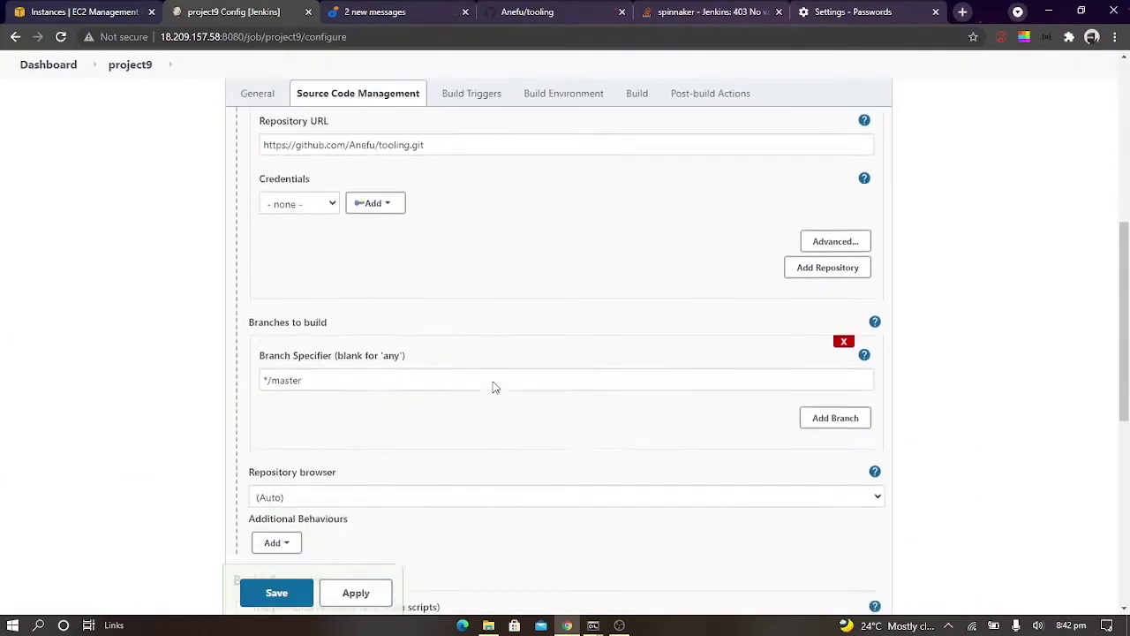
{"action": "scroll", "coordinate": [493, 387], "scroll_direction": "down", "scroll_amount": 1}
{"action": "scroll", "coordinate": [492, 386], "scroll_direction": "up", "scroll_amount": 2}
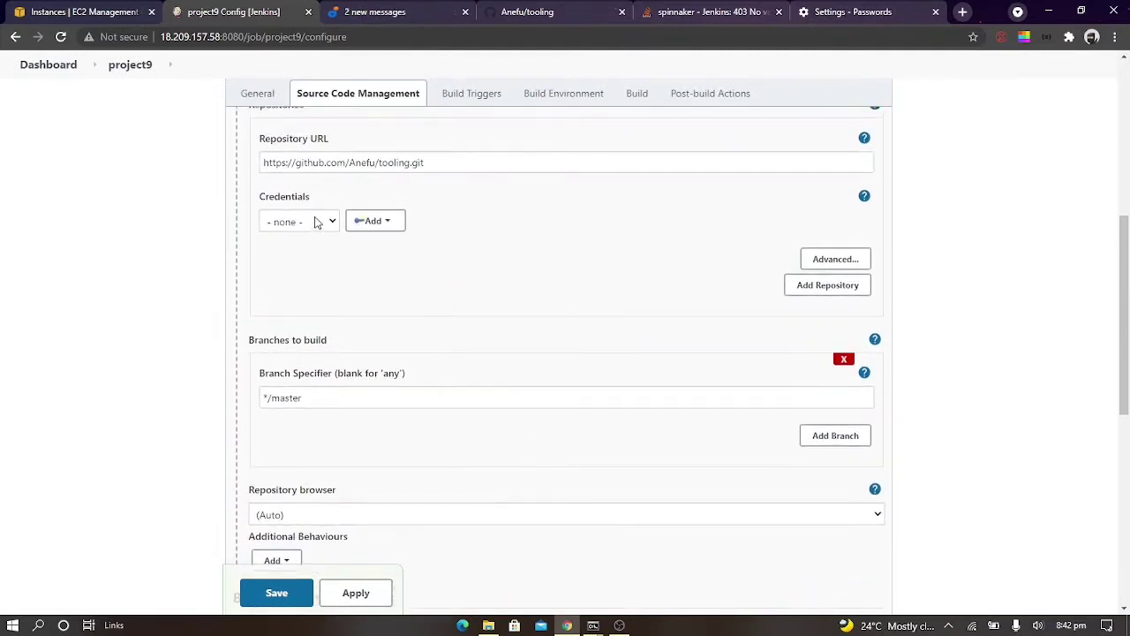
{"action": "left_click", "coordinate": [317, 223]}
{"action": "left_click", "coordinate": [318, 265]}
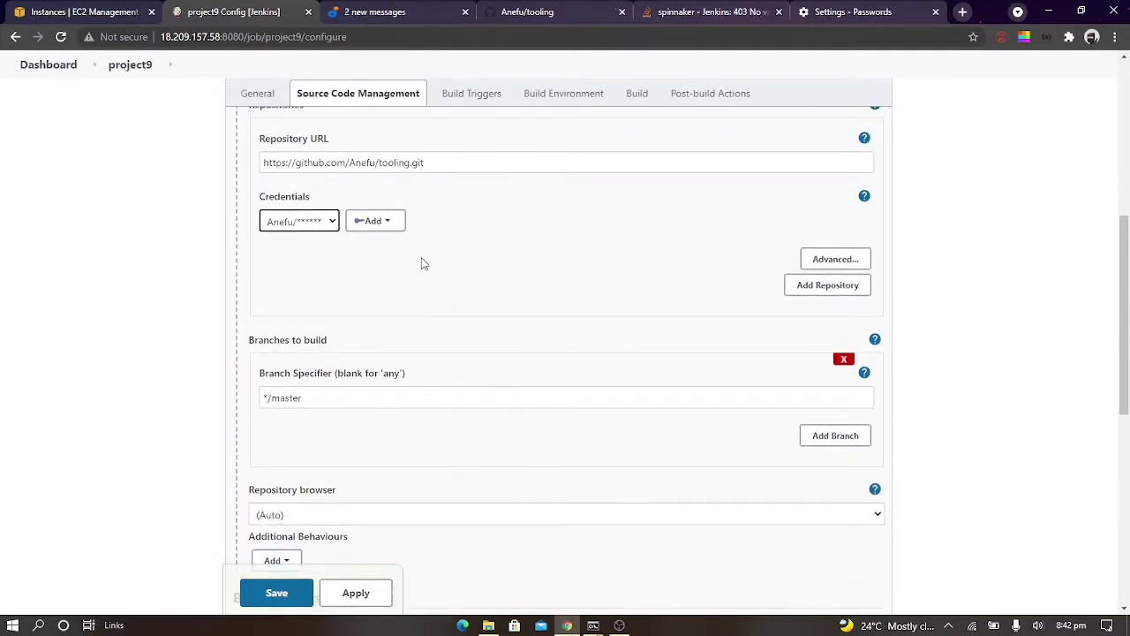
{"action": "scroll", "coordinate": [532, 229], "scroll_direction": "up", "scroll_amount": 1}
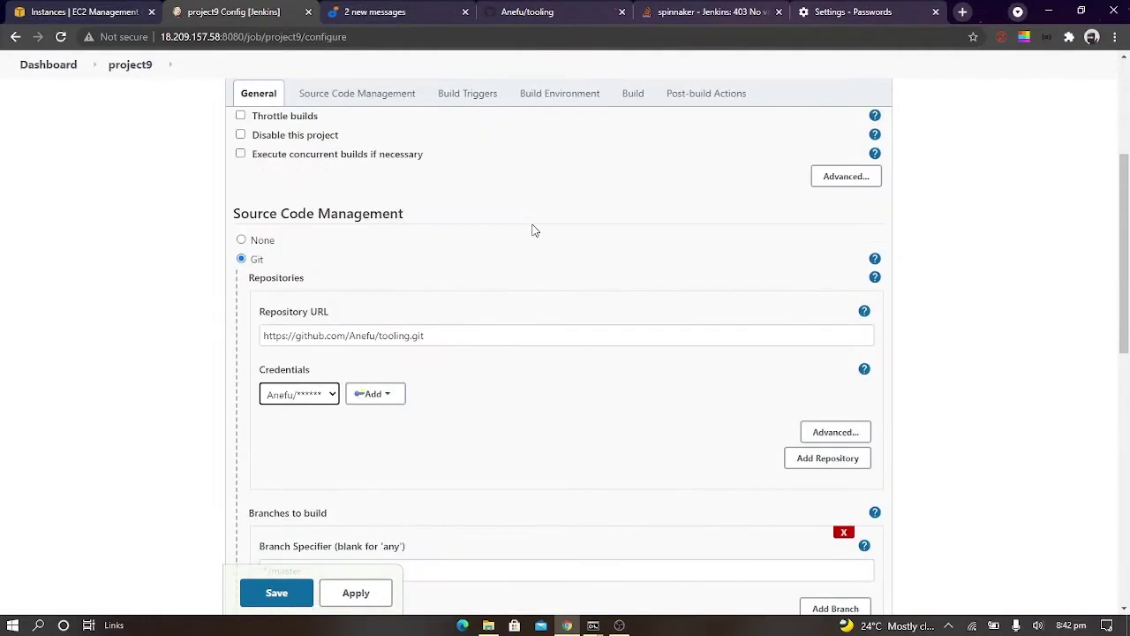
{"action": "scroll", "coordinate": [532, 229], "scroll_direction": "down", "scroll_amount": 1}
{"action": "left_click", "coordinate": [281, 598]}
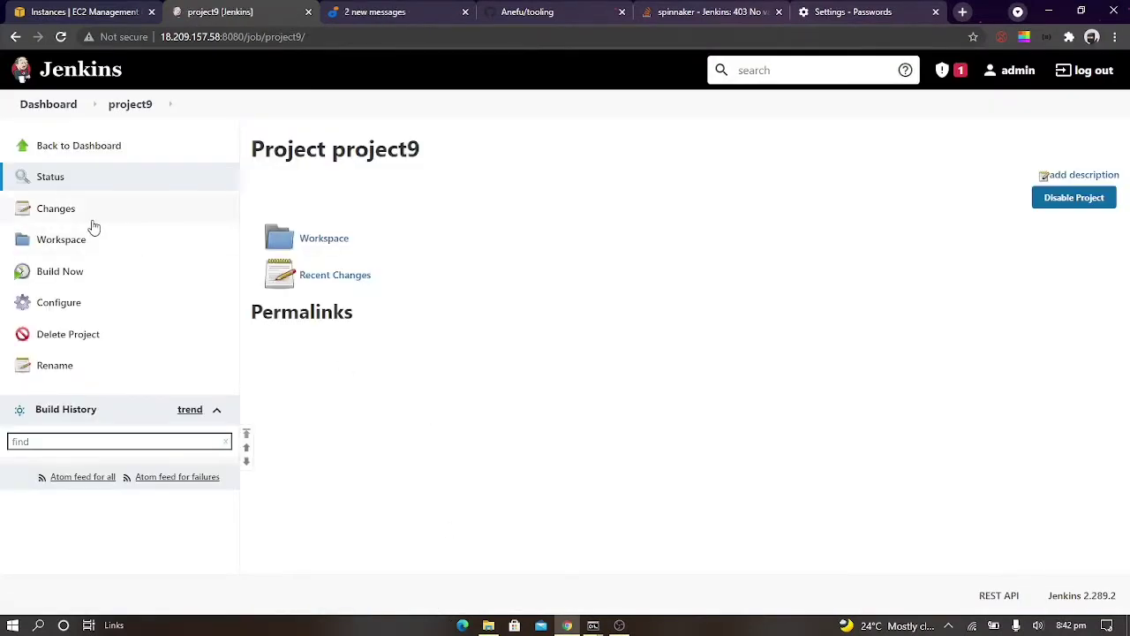
Run a manual build of project9, check the guide's section on verifying the build, and run the build again
{"action": "left_click", "coordinate": [81, 275]}
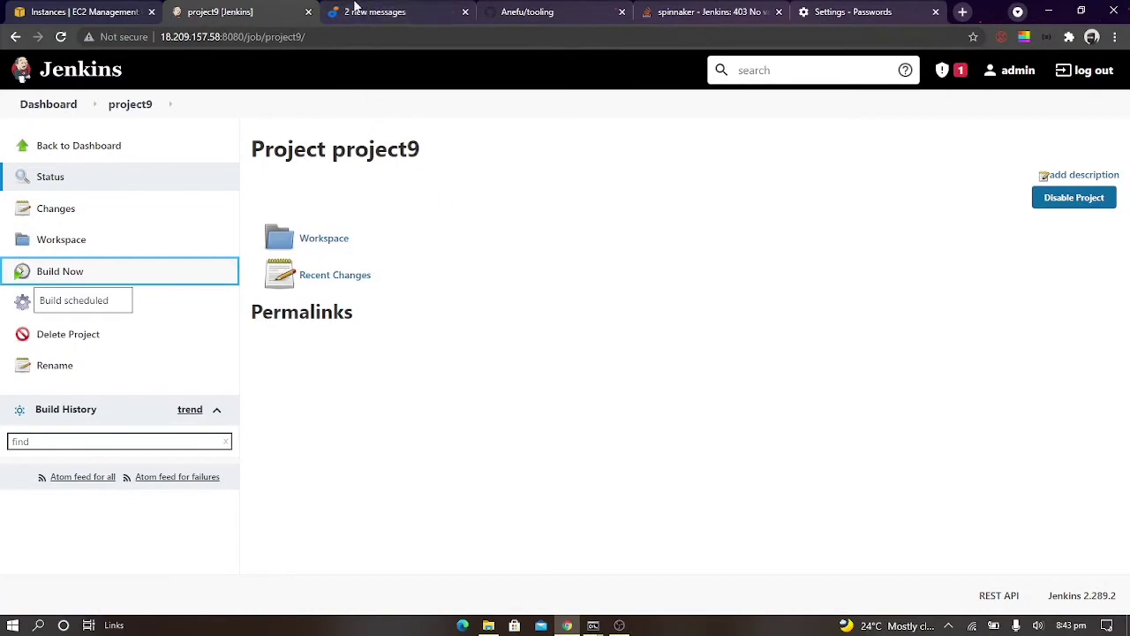
{"action": "left_click", "coordinate": [358, 11]}
{"action": "scroll", "coordinate": [474, 328], "scroll_direction": "down", "scroll_amount": 6}
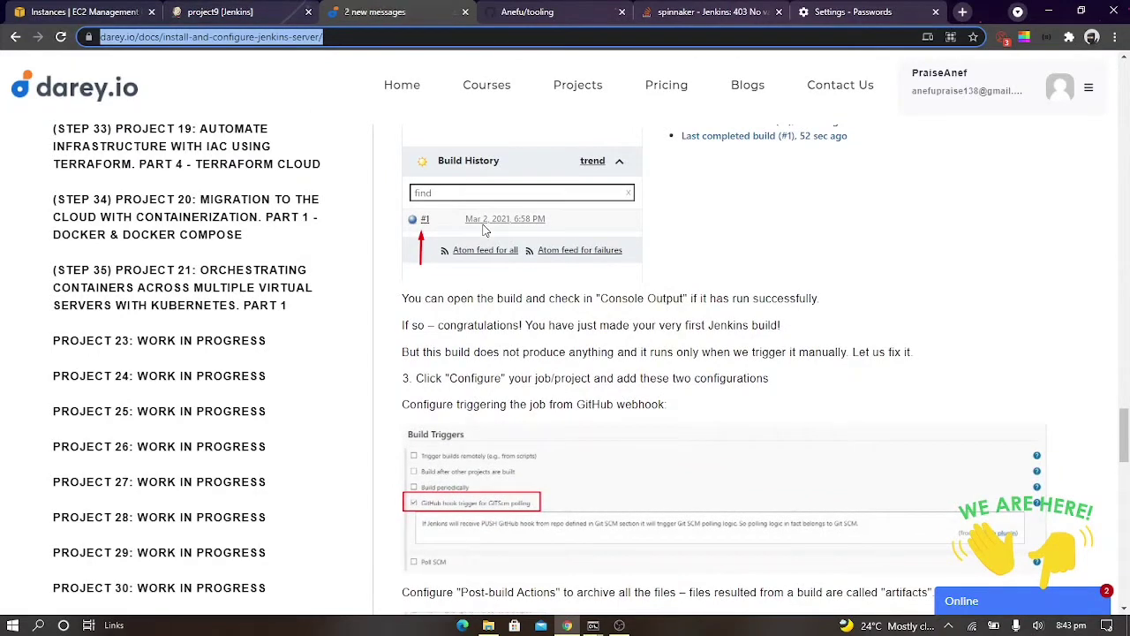
{"action": "left_click", "coordinate": [284, 7]}
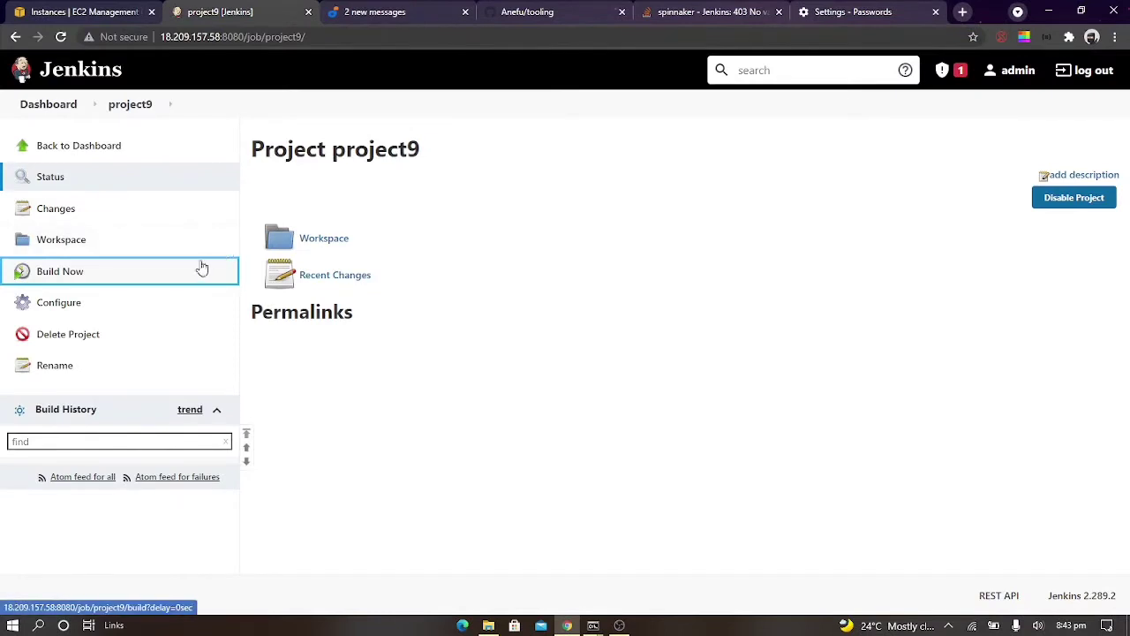
{"action": "left_click", "coordinate": [76, 274]}
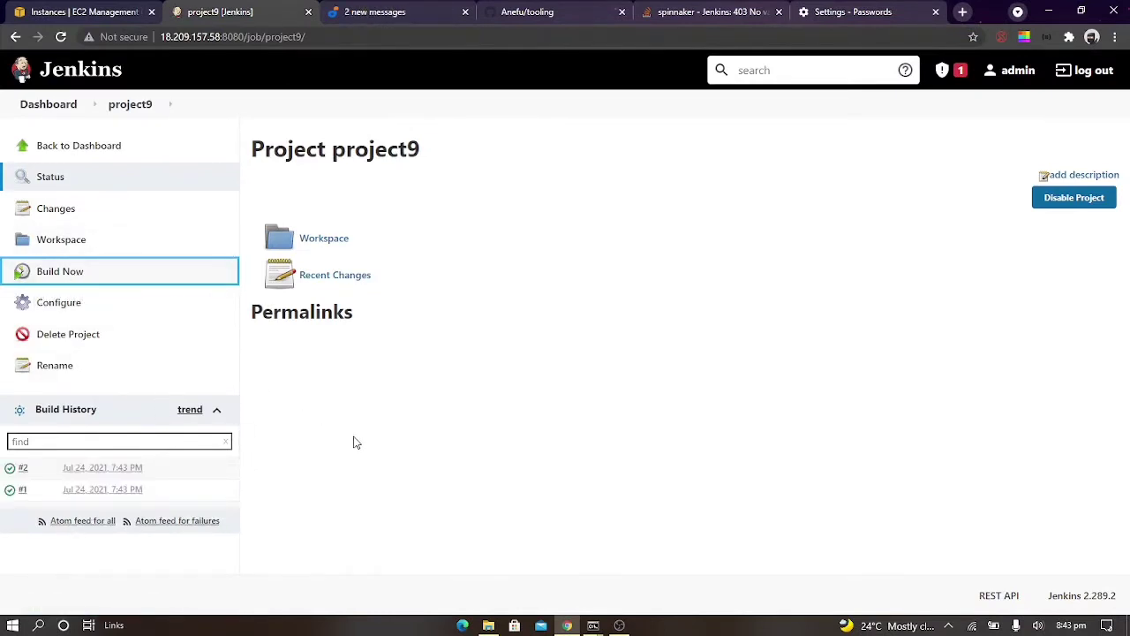
Open the console output of project9's build #2 and check the final result line
{"action": "left_click", "coordinate": [24, 468]}
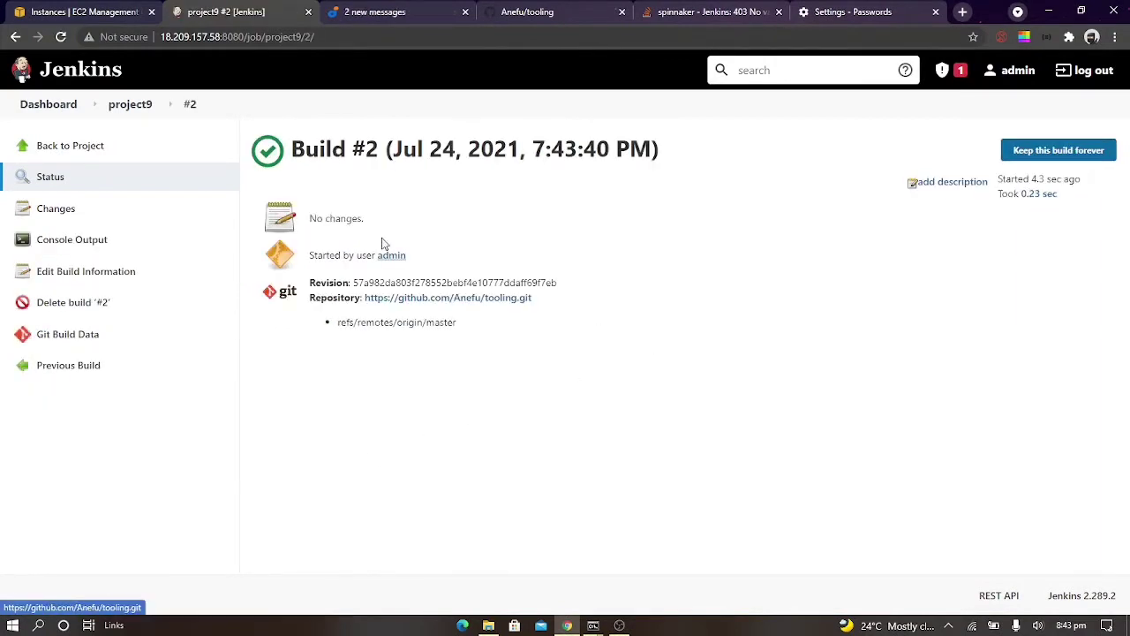
{"action": "left_click", "coordinate": [66, 239]}
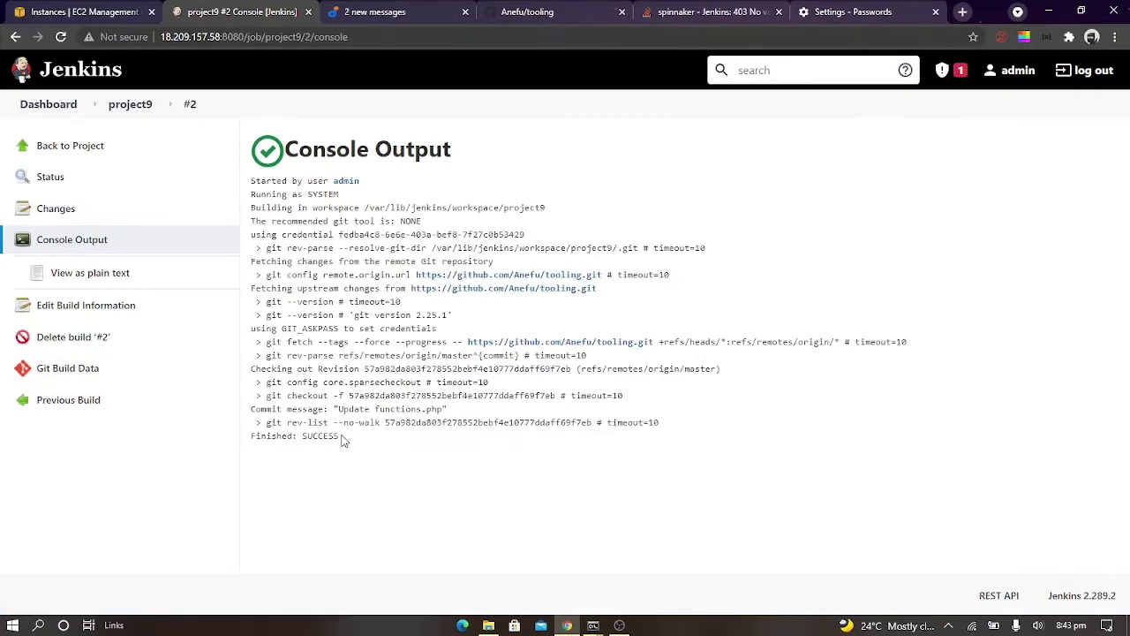
{"action": "left_click_drag", "start_coordinate": [344, 442], "coordinate": [255, 437]}
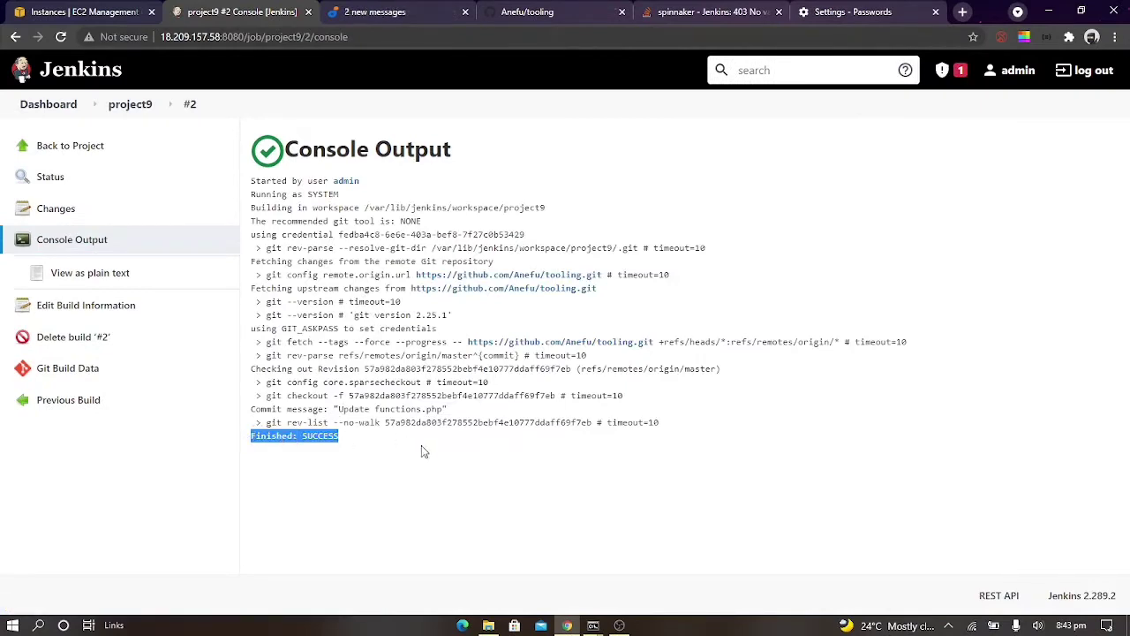
{"action": "left_click", "coordinate": [448, 467]}
Review the darey.io guide's GitHub webhook trigger and artifact archiving instructions, and open project9's configuration to follow them
{"action": "left_click", "coordinate": [397, 10]}
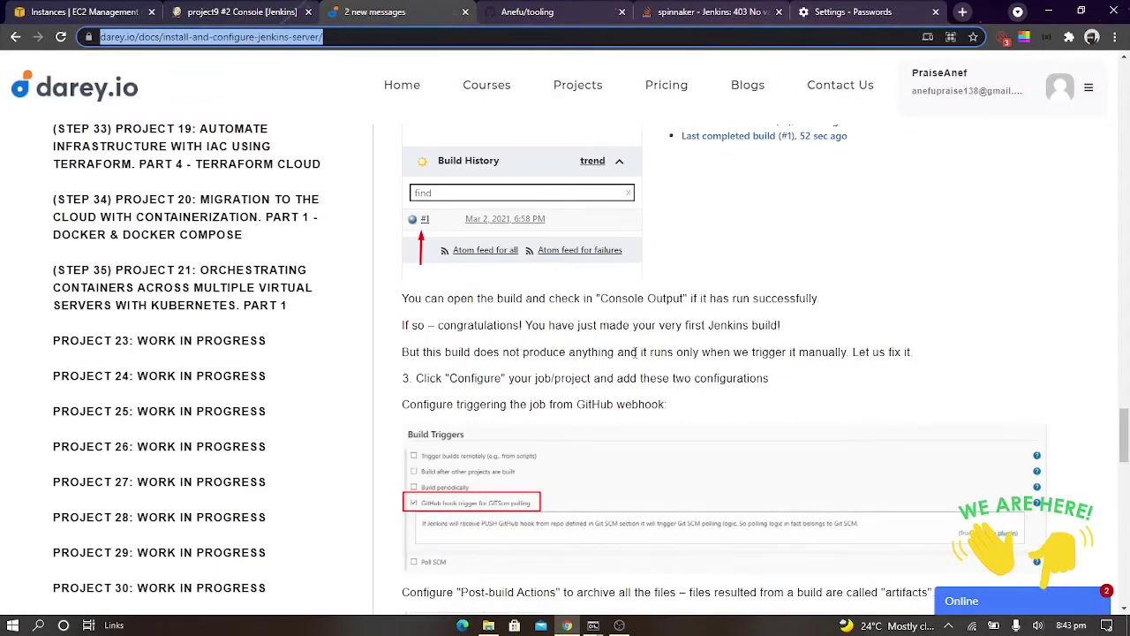
{"action": "scroll", "coordinate": [592, 369], "scroll_direction": "down", "scroll_amount": 1}
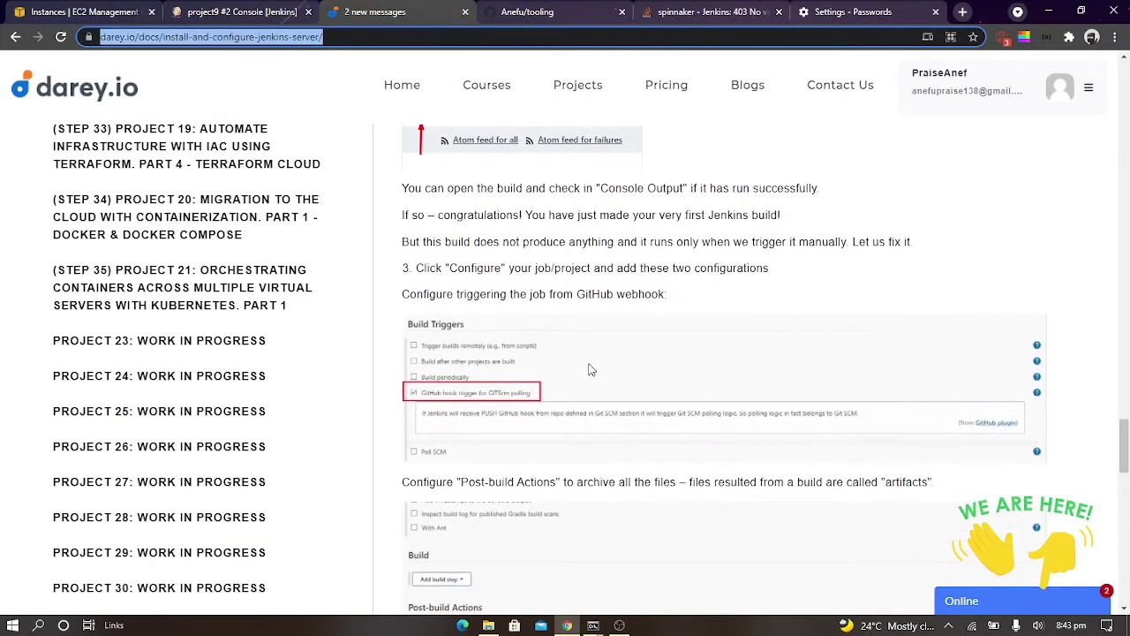
{"action": "scroll", "coordinate": [590, 370], "scroll_direction": "down", "scroll_amount": 1}
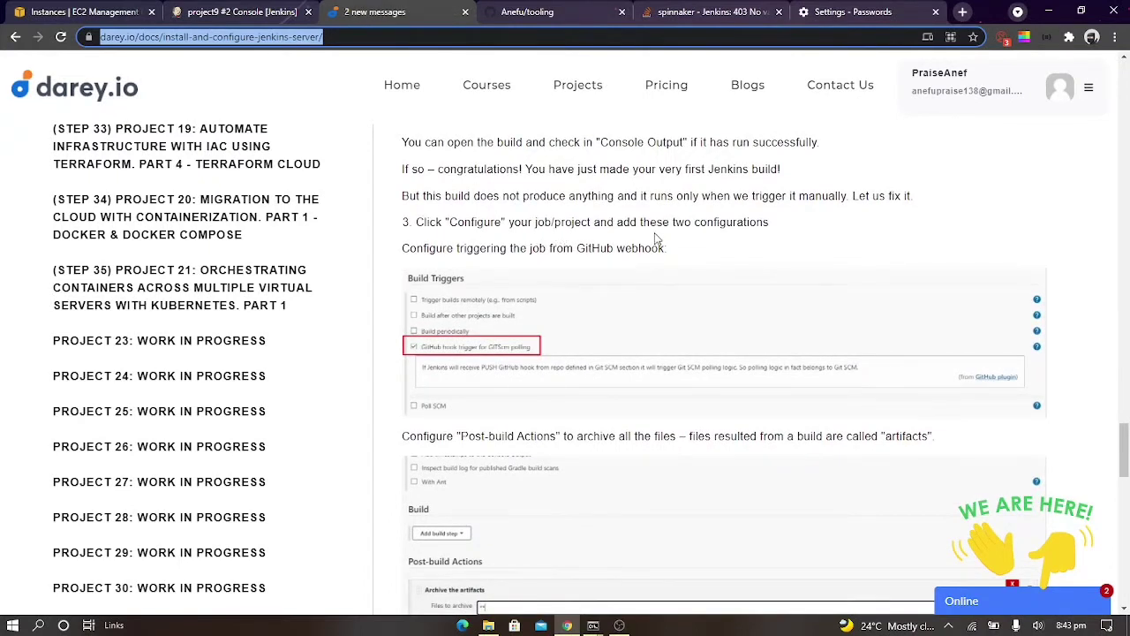
{"action": "scroll", "coordinate": [550, 270], "scroll_direction": "down", "scroll_amount": 2}
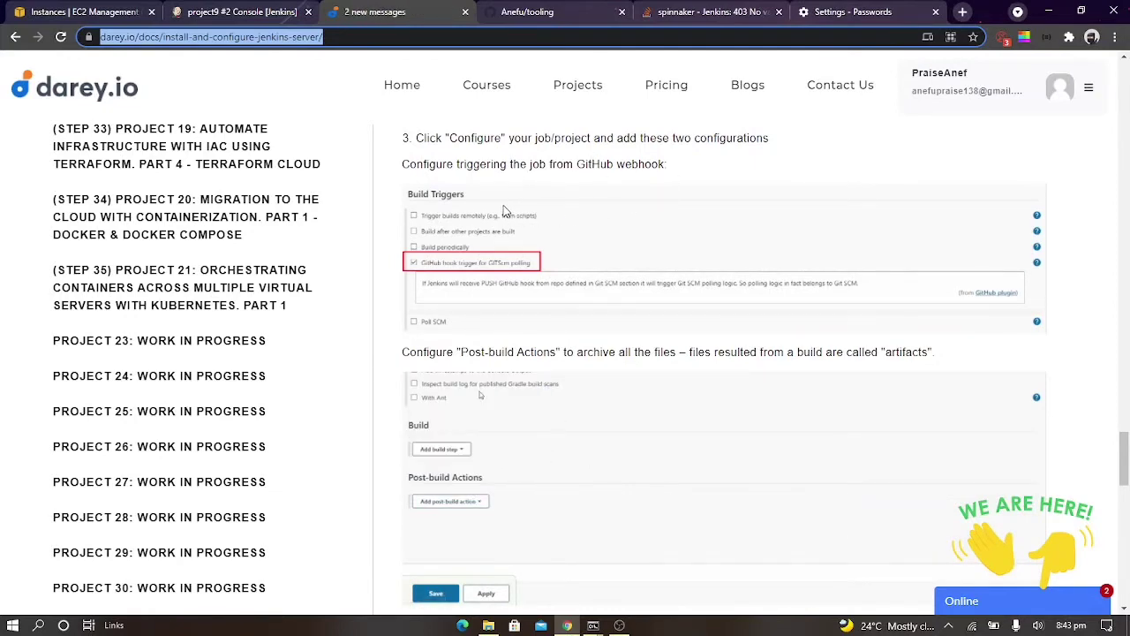
{"action": "left_click", "coordinate": [243, 11]}
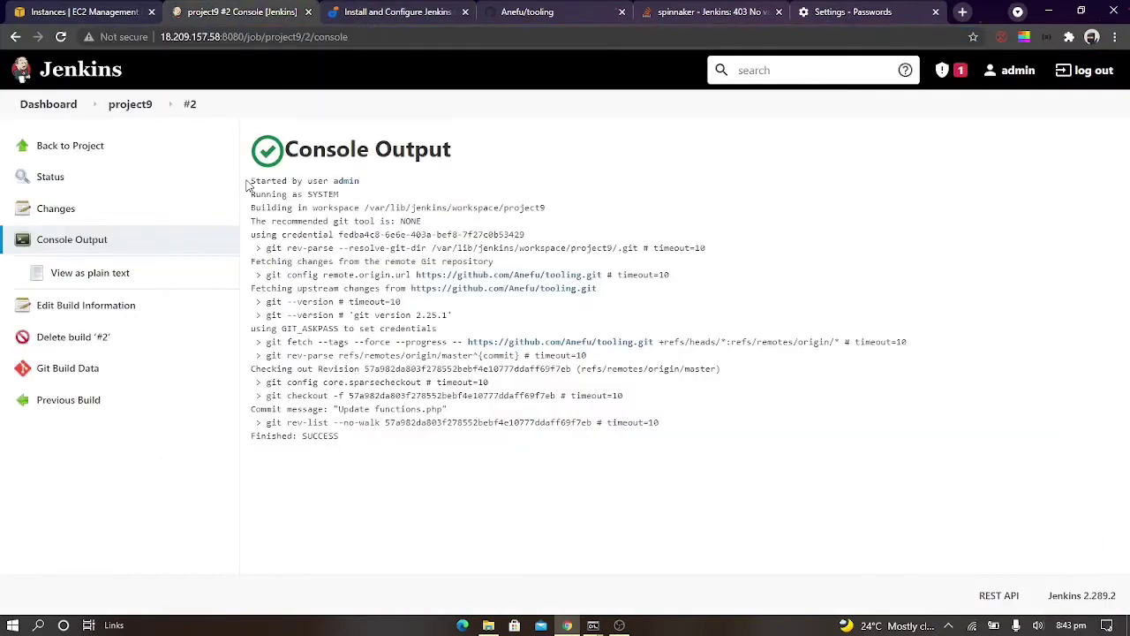
{"action": "left_click", "coordinate": [55, 105]}
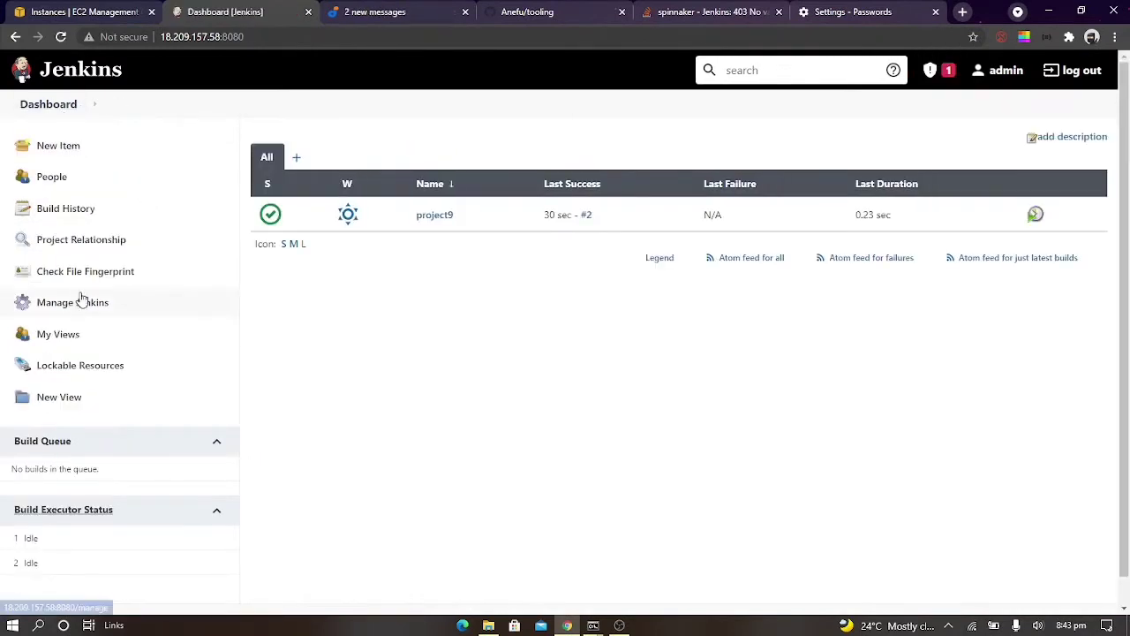
{"action": "left_click", "coordinate": [435, 214]}
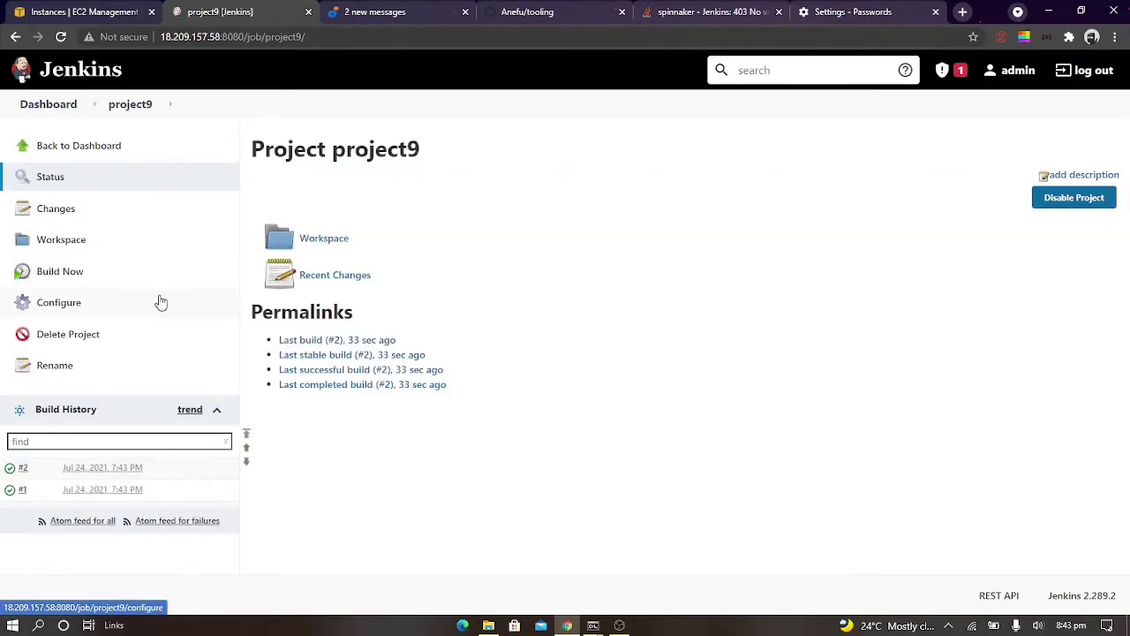
{"action": "left_click", "coordinate": [129, 302]}
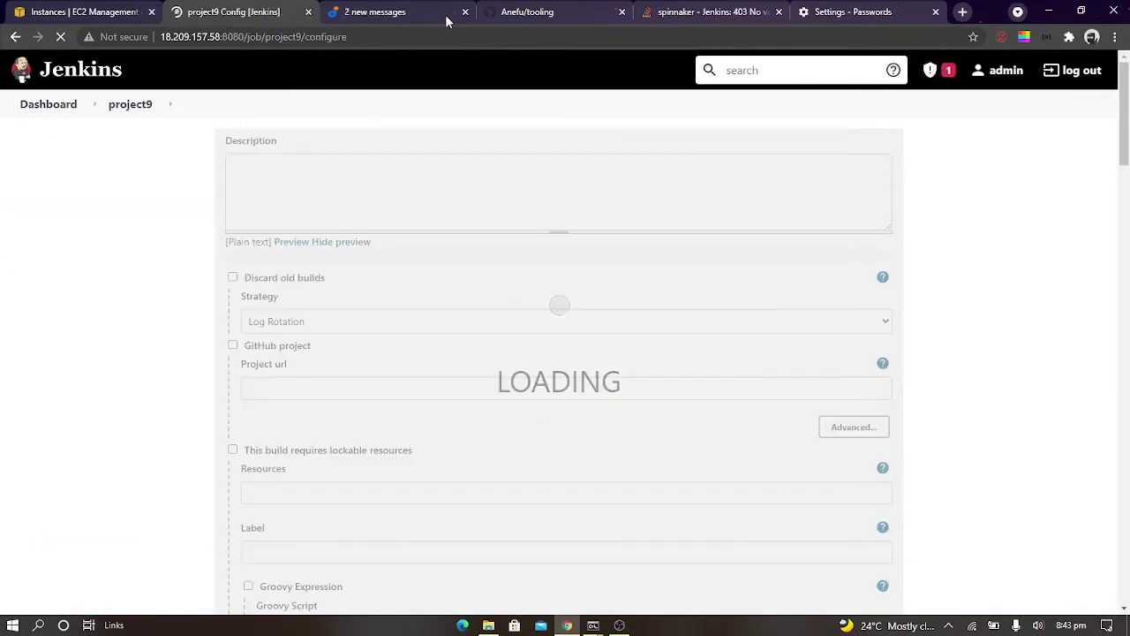
{"action": "left_click", "coordinate": [447, 21]}
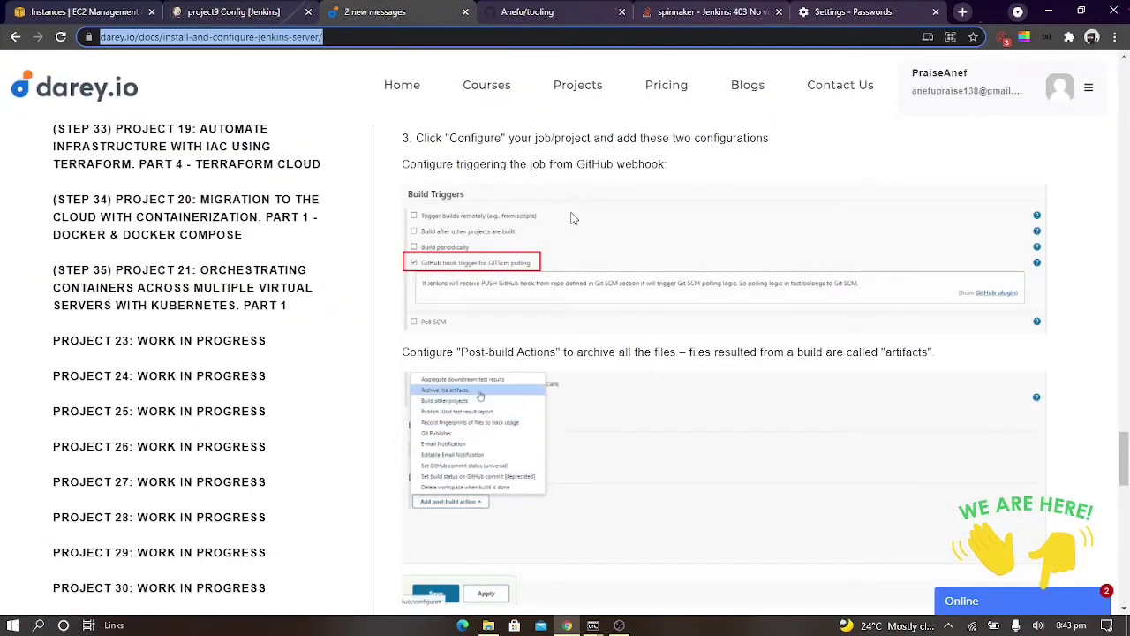
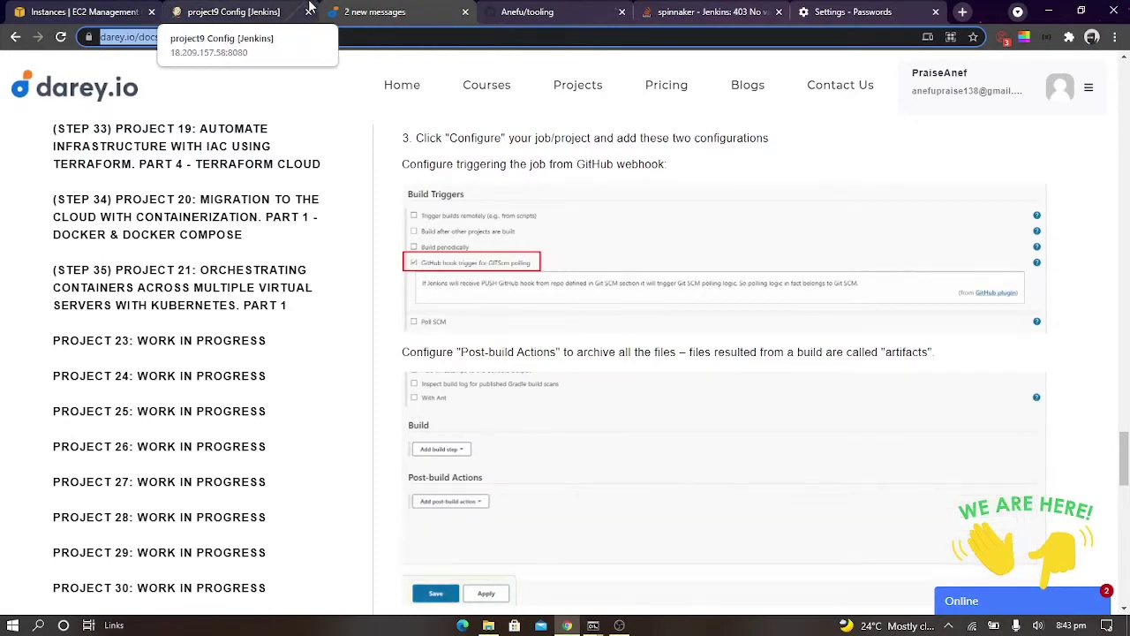
Enable the GitHub hook trigger for GITScm polling in project9's build triggers and review the guide's post-build archiving instructions
{"action": "left_click", "coordinate": [309, 7]}
{"action": "left_click", "coordinate": [466, 148]}
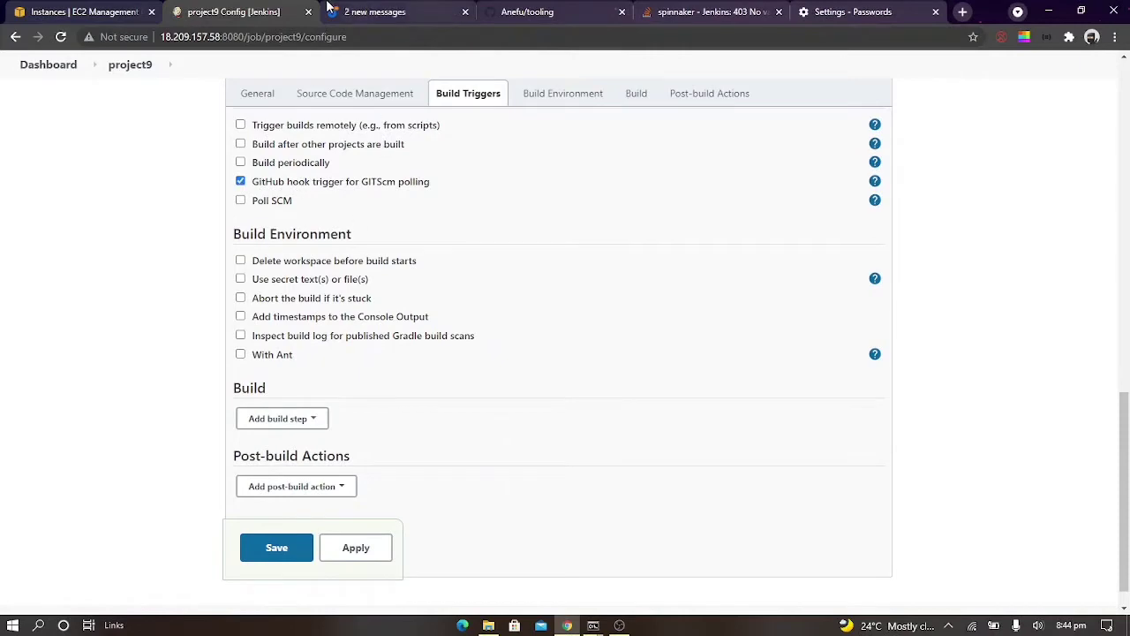
{"action": "left_click", "coordinate": [328, 7]}
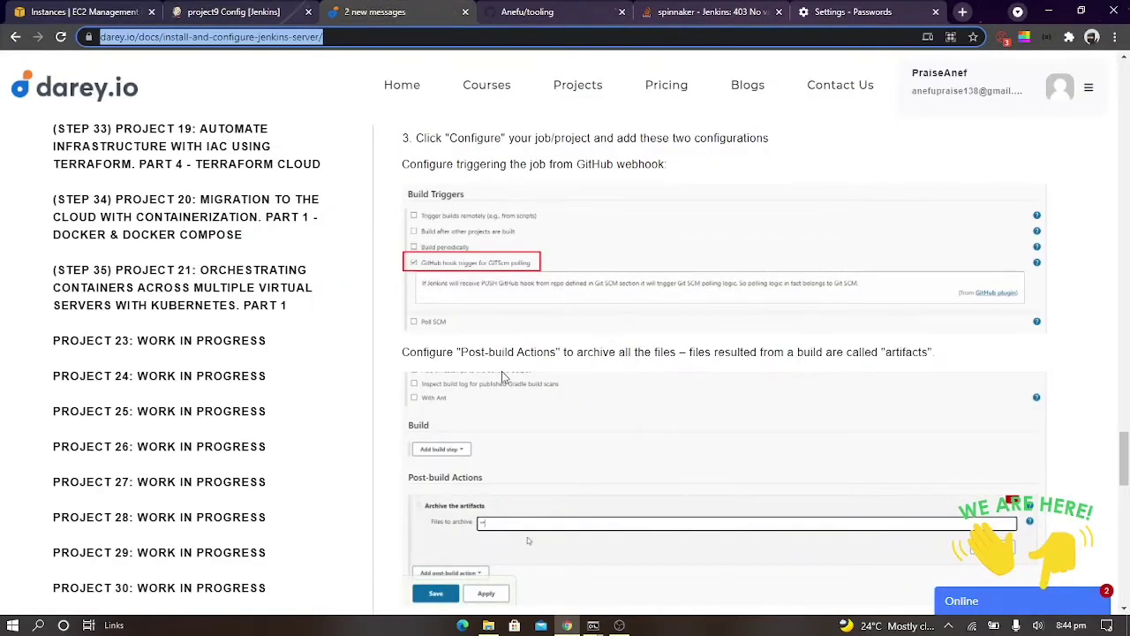
{"action": "scroll", "coordinate": [592, 384], "scroll_direction": "down", "scroll_amount": 2}
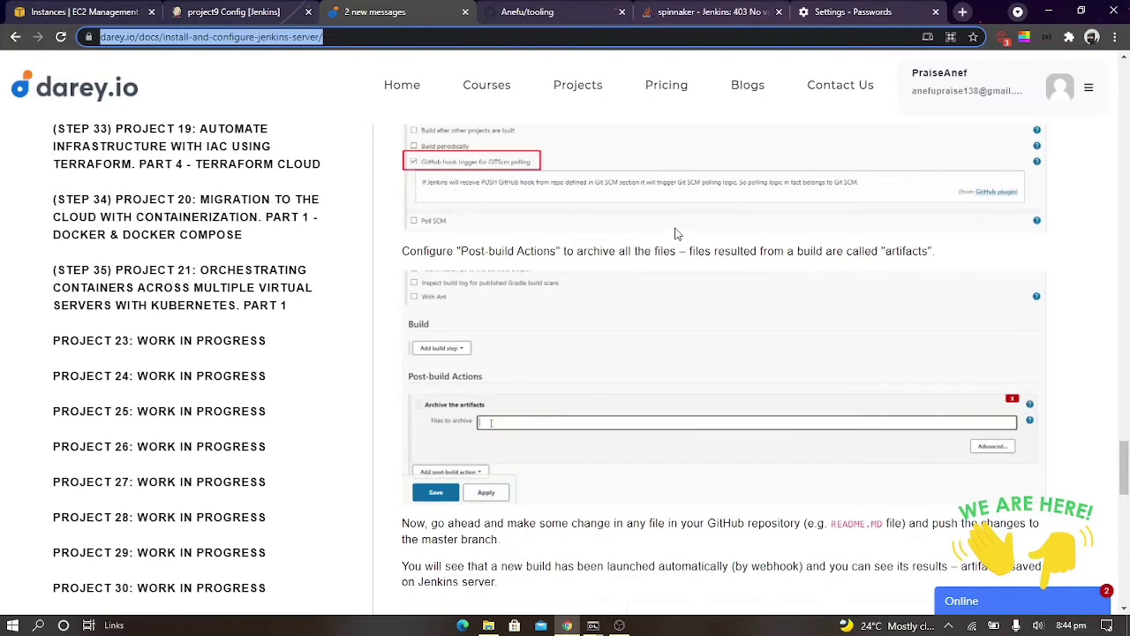
Add an Archive the artifacts post-build action to project9 with ** as the files to archive
{"action": "left_click", "coordinate": [262, 9]}
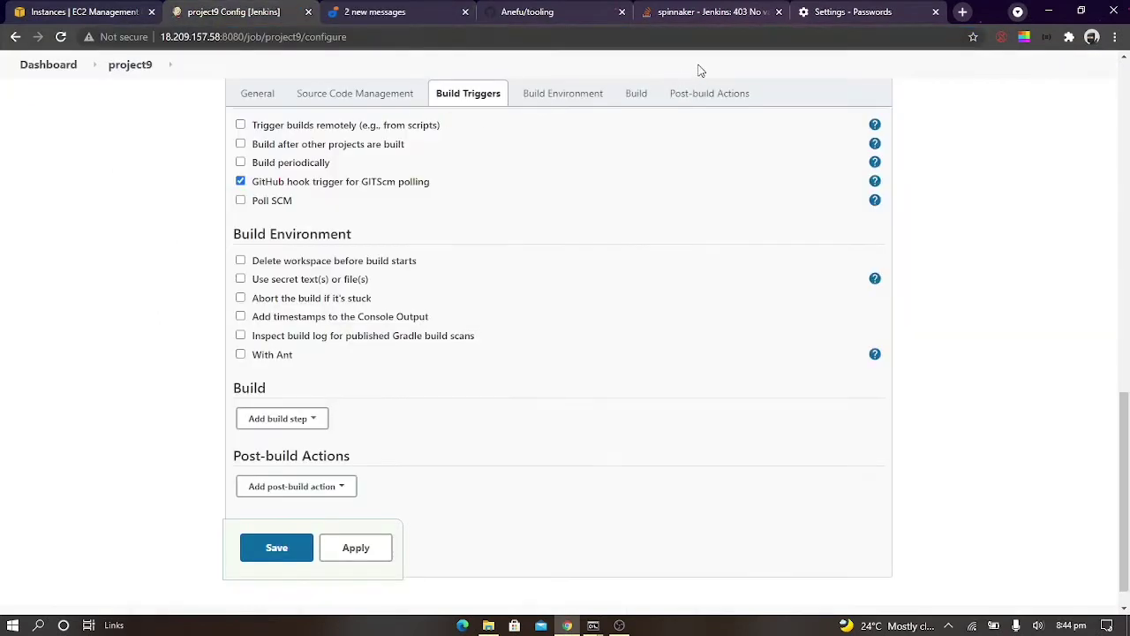
{"action": "left_click", "coordinate": [633, 97]}
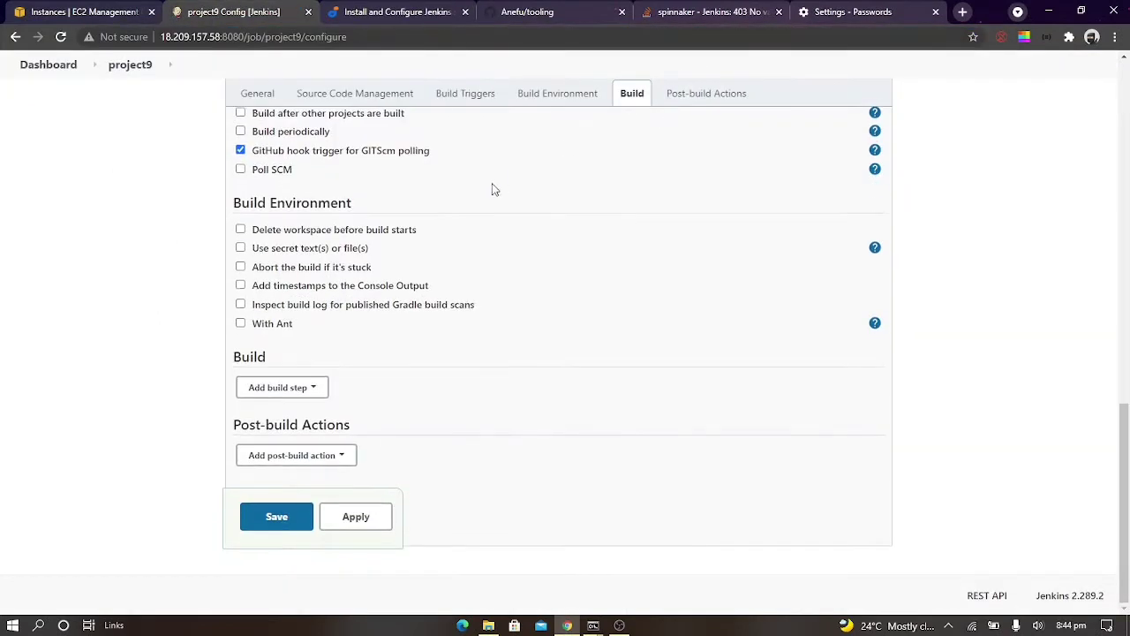
{"action": "left_click", "coordinate": [324, 454]}
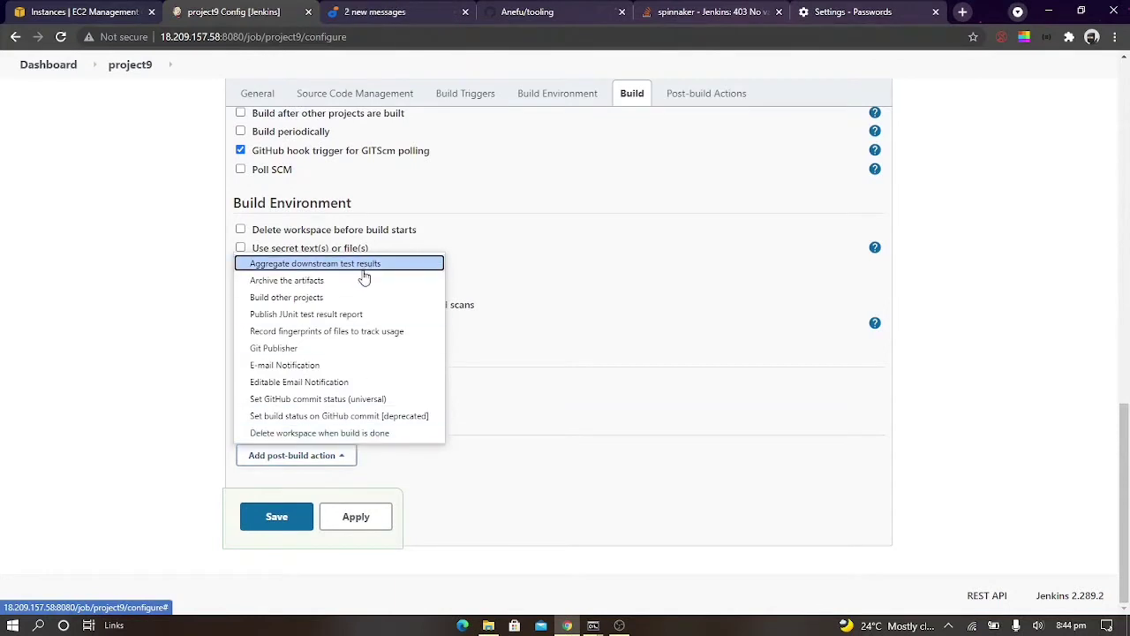
{"action": "left_click", "coordinate": [364, 280]}
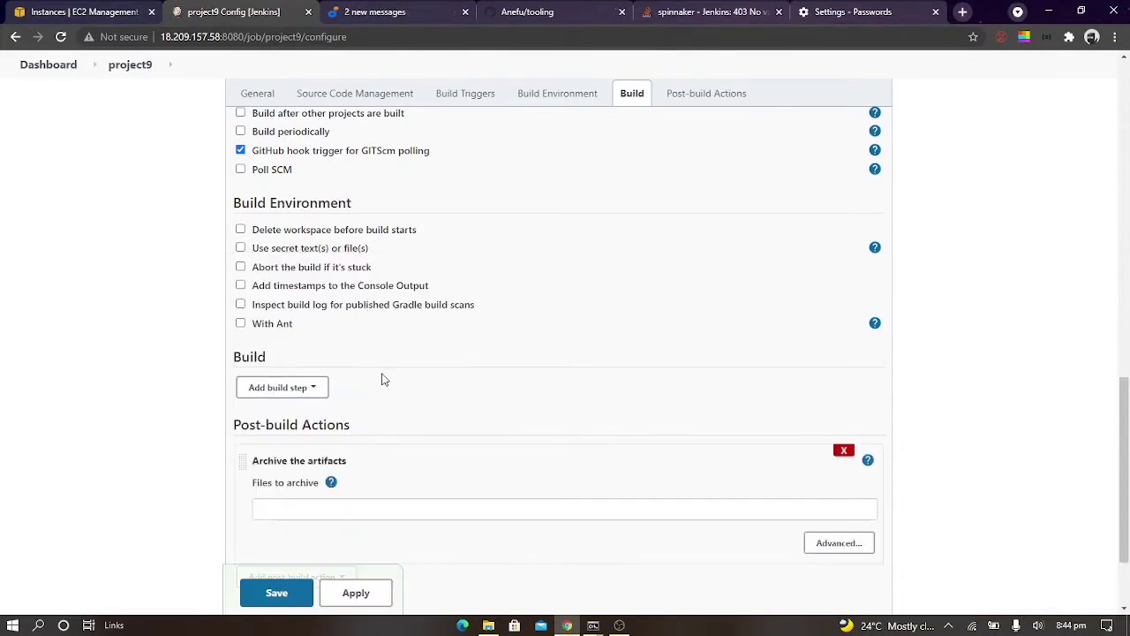
{"action": "scroll", "coordinate": [384, 380], "scroll_direction": "down", "scroll_amount": 3}
{"action": "left_click", "coordinate": [278, 389]}
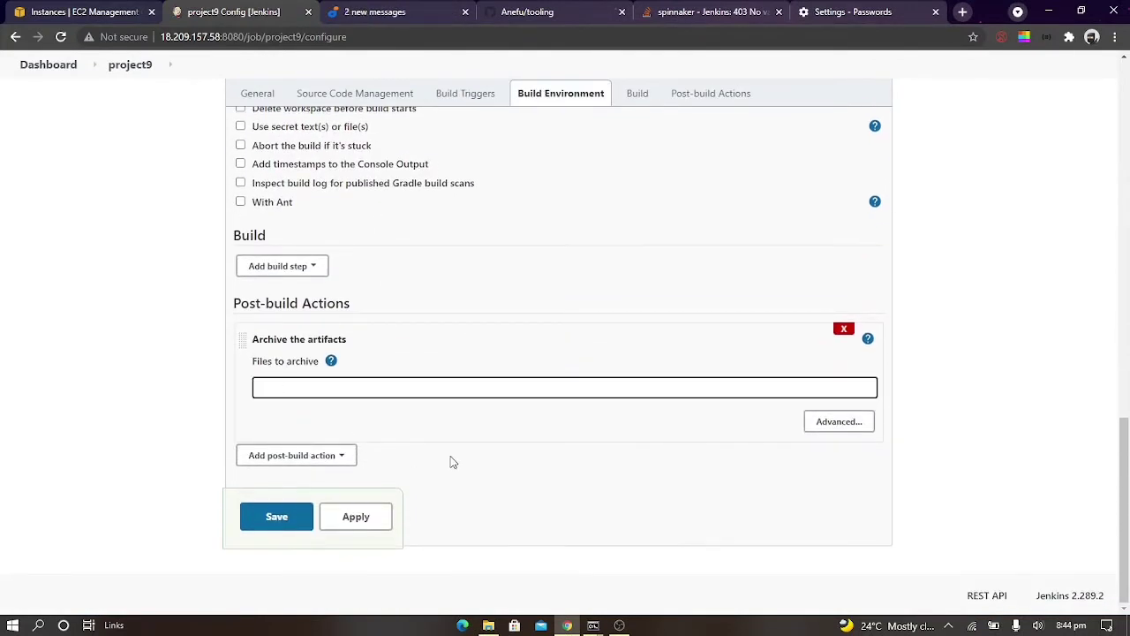
{"action": "type", "text": "**"}
Check the guide's instructions following the archive setup and save project9's configuration
{"action": "left_click", "coordinate": [337, 7]}
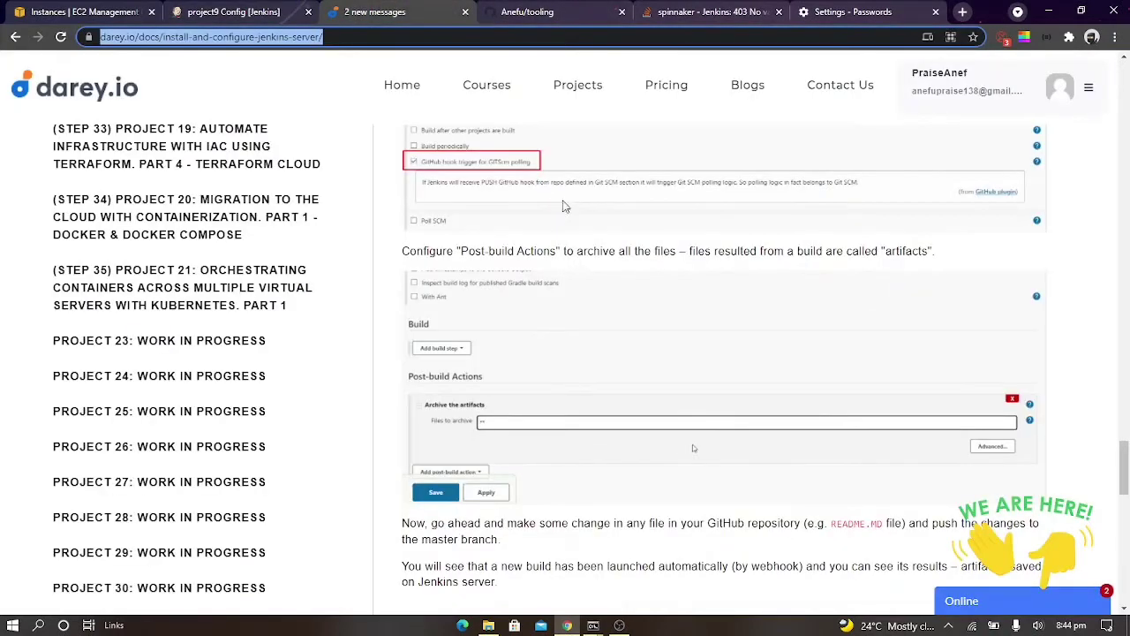
{"action": "scroll", "coordinate": [610, 263], "scroll_direction": "down", "scroll_amount": 2}
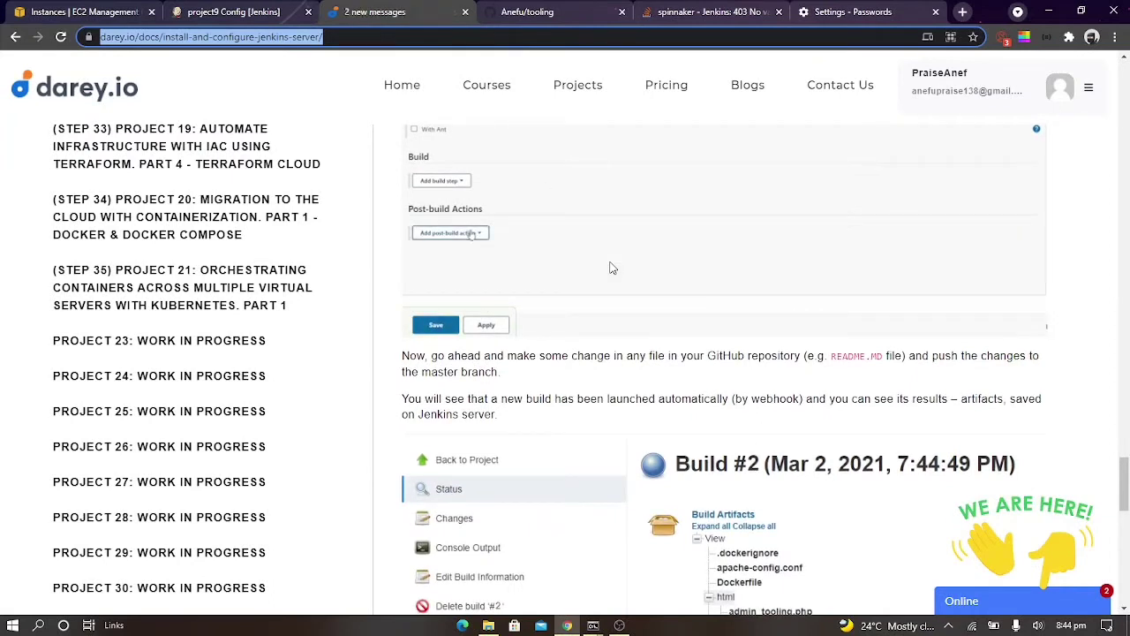
{"action": "left_click", "coordinate": [221, 9]}
{"action": "left_click", "coordinate": [279, 520]}
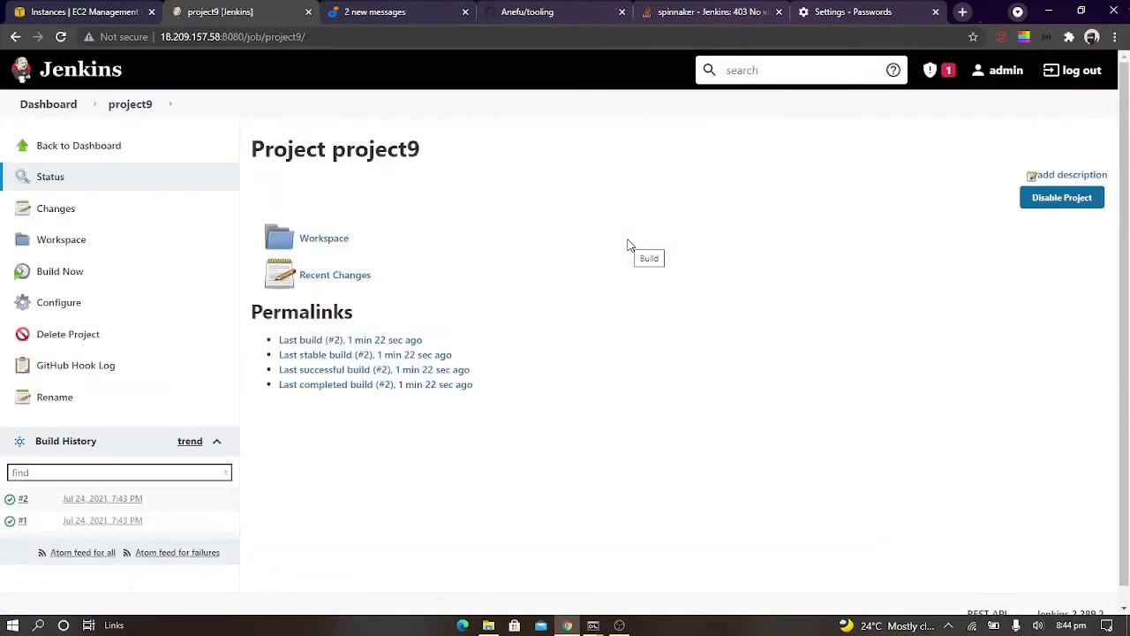
Switch to the GitHub tooling repository, close the Jenkins 403 error page, and open README.md for editing
{"action": "left_click", "coordinate": [568, 11]}
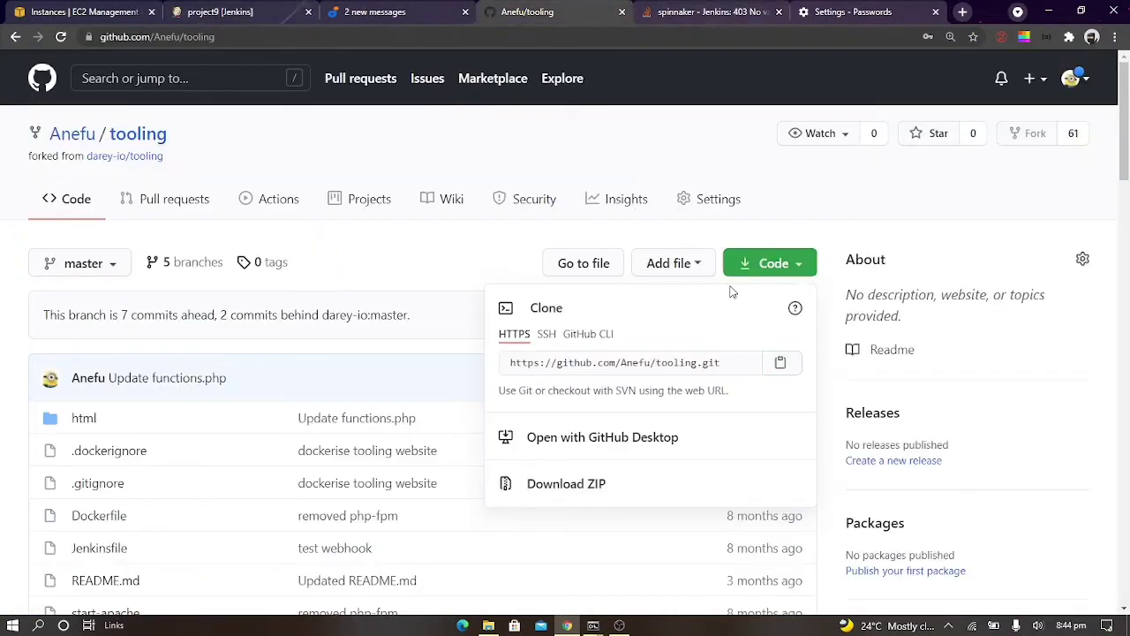
{"action": "left_click", "coordinate": [782, 11]}
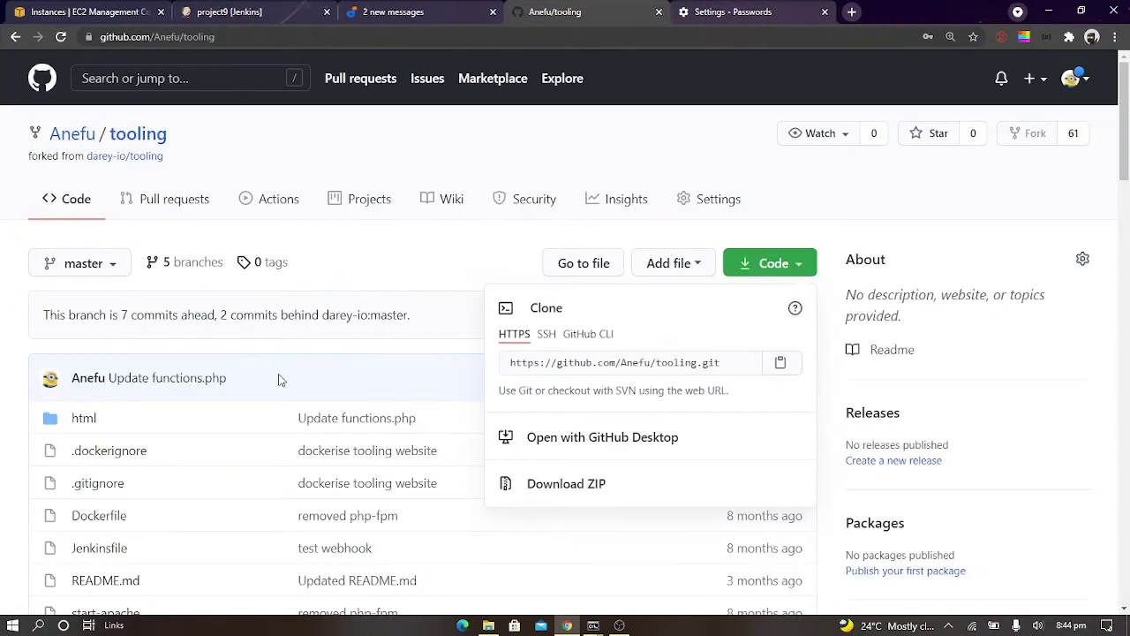
{"action": "scroll", "coordinate": [270, 380], "scroll_direction": "down", "scroll_amount": 2}
{"action": "left_click", "coordinate": [79, 374]}
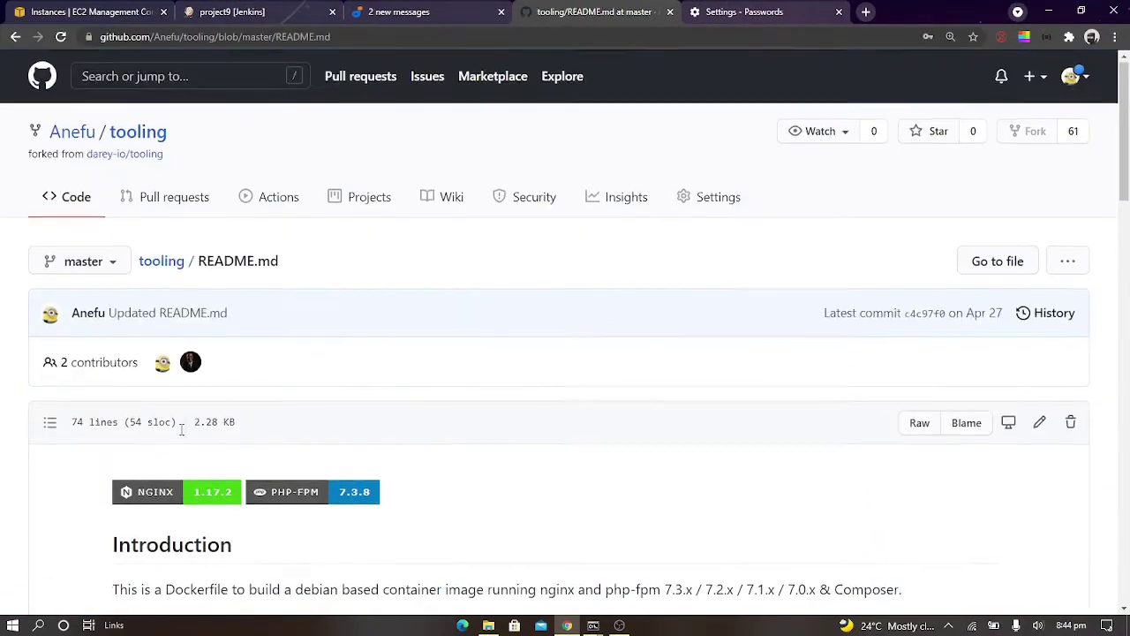
{"action": "scroll", "coordinate": [181, 435], "scroll_direction": "down", "scroll_amount": 4}
{"action": "scroll", "coordinate": [181, 435], "scroll_direction": "down", "scroll_amount": 6}
{"action": "scroll", "coordinate": [182, 431], "scroll_direction": "up", "scroll_amount": 11}
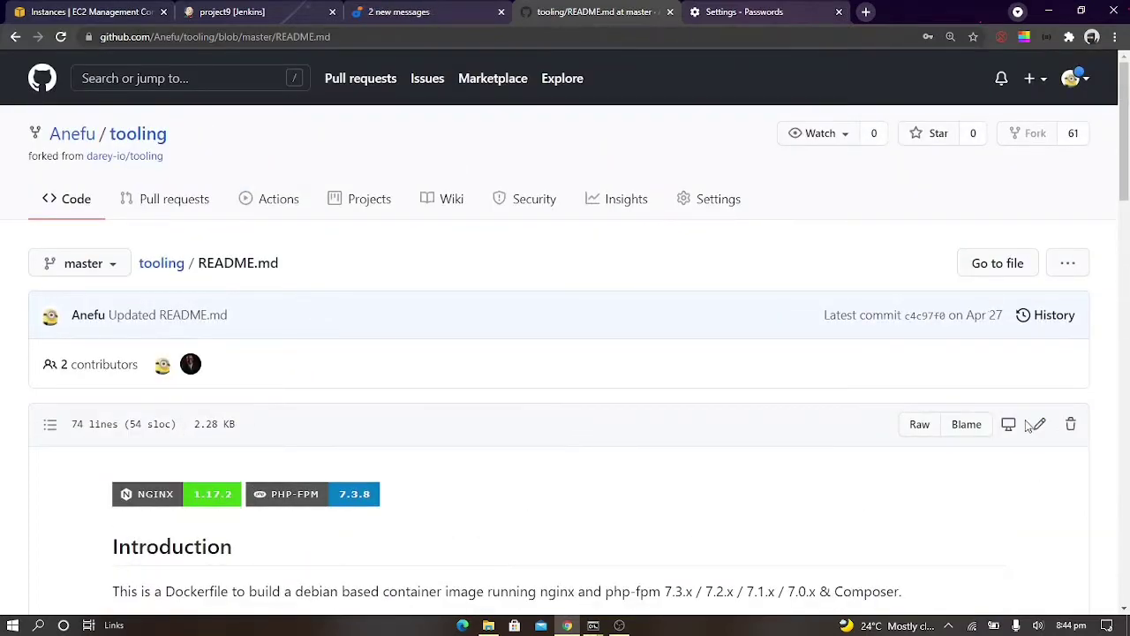
{"action": "left_click", "coordinate": [1036, 426]}
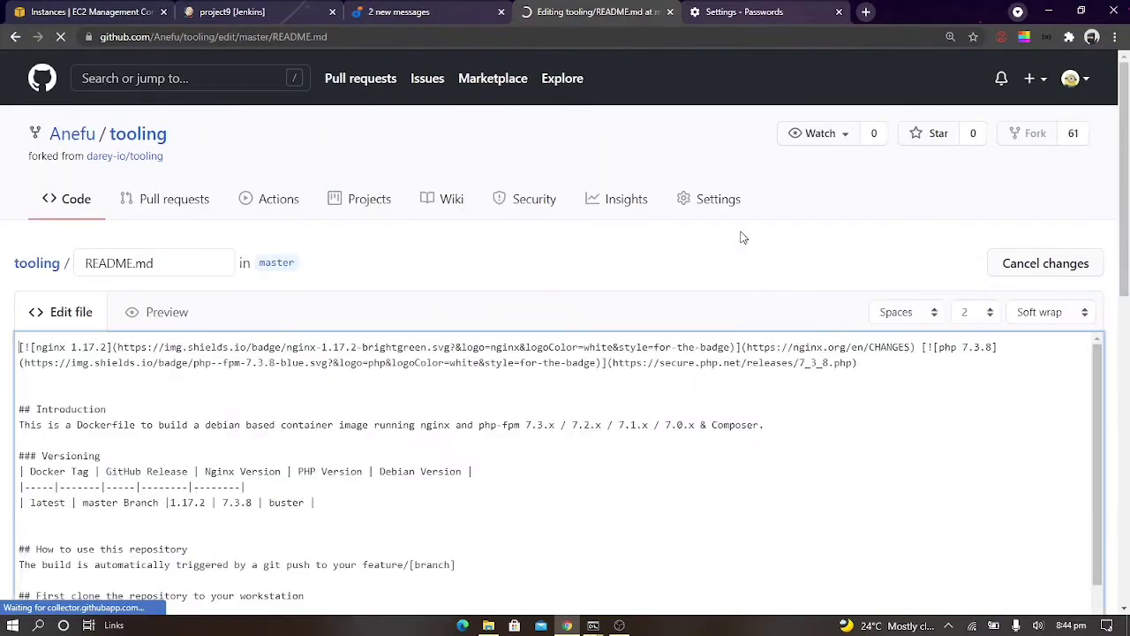
Append a new line beginning with "Check" at the end of README.md and commit the change directly to the master branch
{"action": "scroll", "coordinate": [585, 396], "scroll_direction": "down", "scroll_amount": 7}
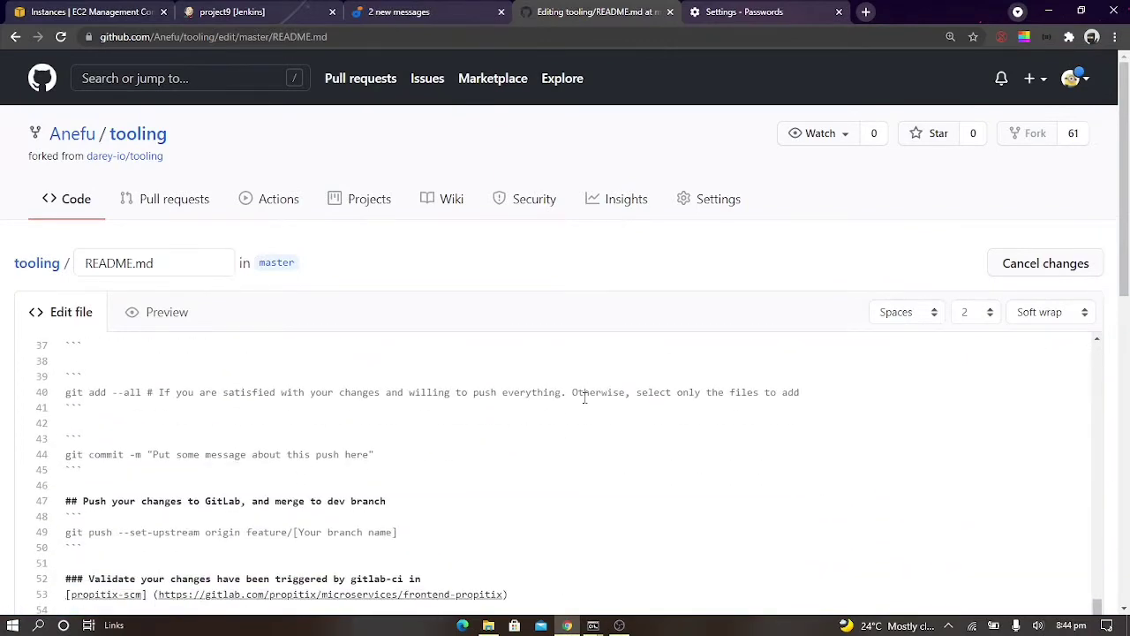
{"action": "scroll", "coordinate": [583, 397], "scroll_direction": "up", "scroll_amount": 7}
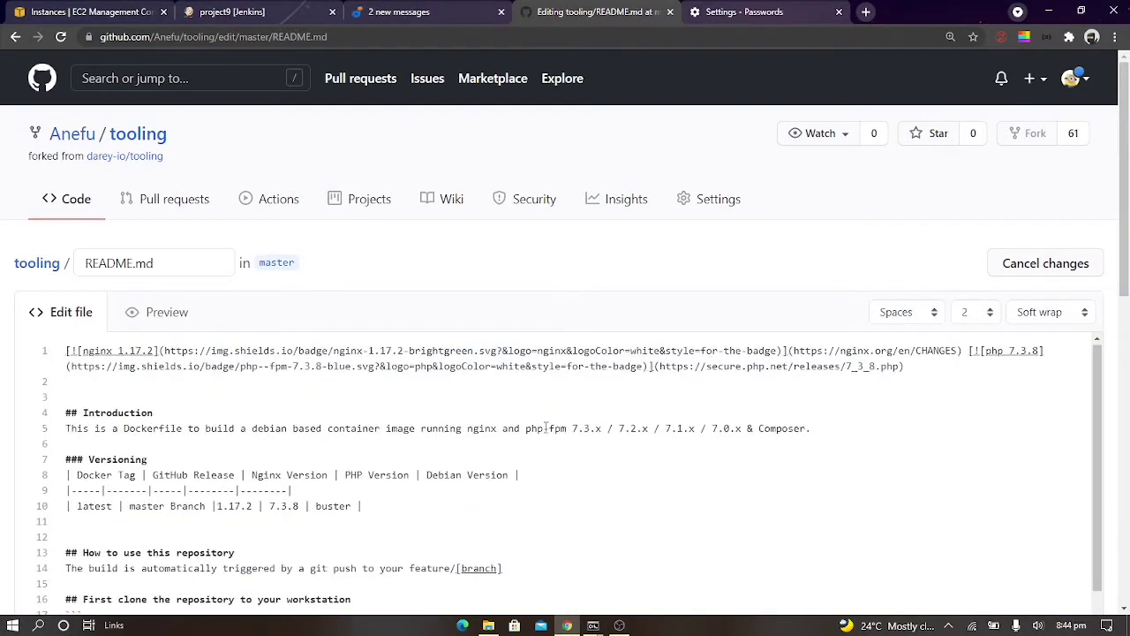
{"action": "scroll", "coordinate": [577, 473], "scroll_direction": "down", "scroll_amount": 8}
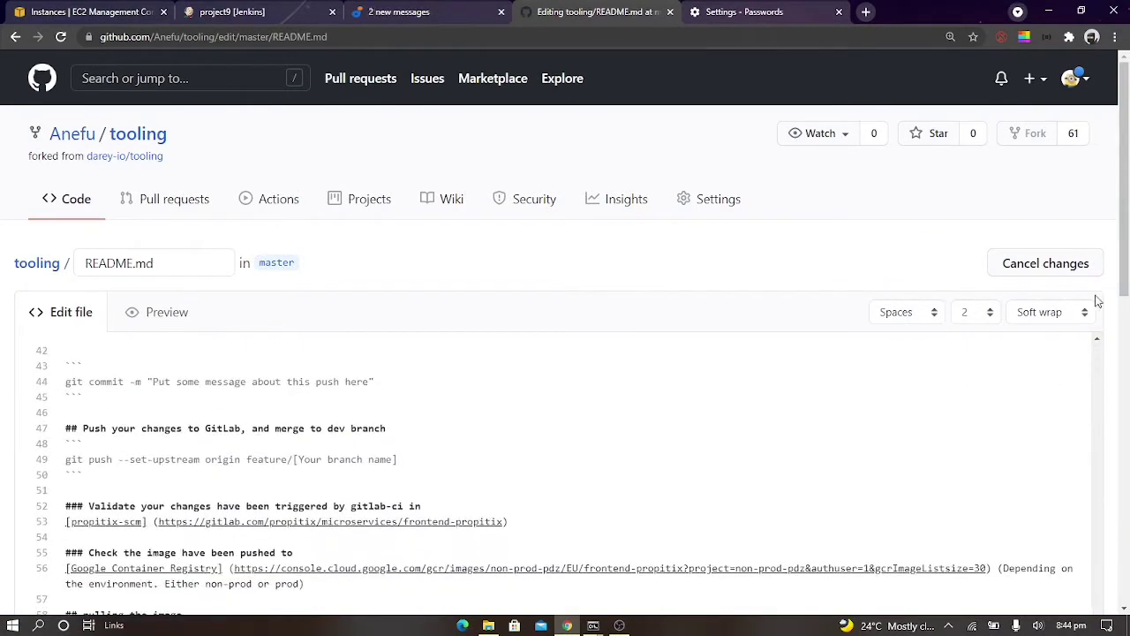
{"action": "scroll", "coordinate": [1096, 302], "scroll_direction": "down", "scroll_amount": 10}
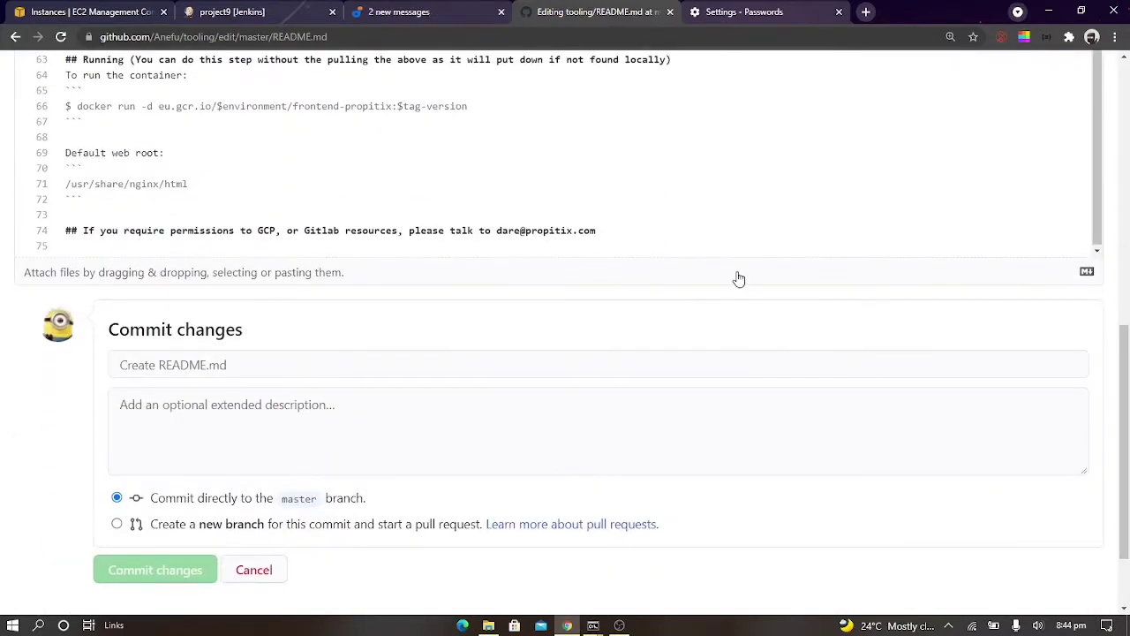
{"action": "left_click", "coordinate": [704, 221]}
{"action": "key", "text": "Return"}
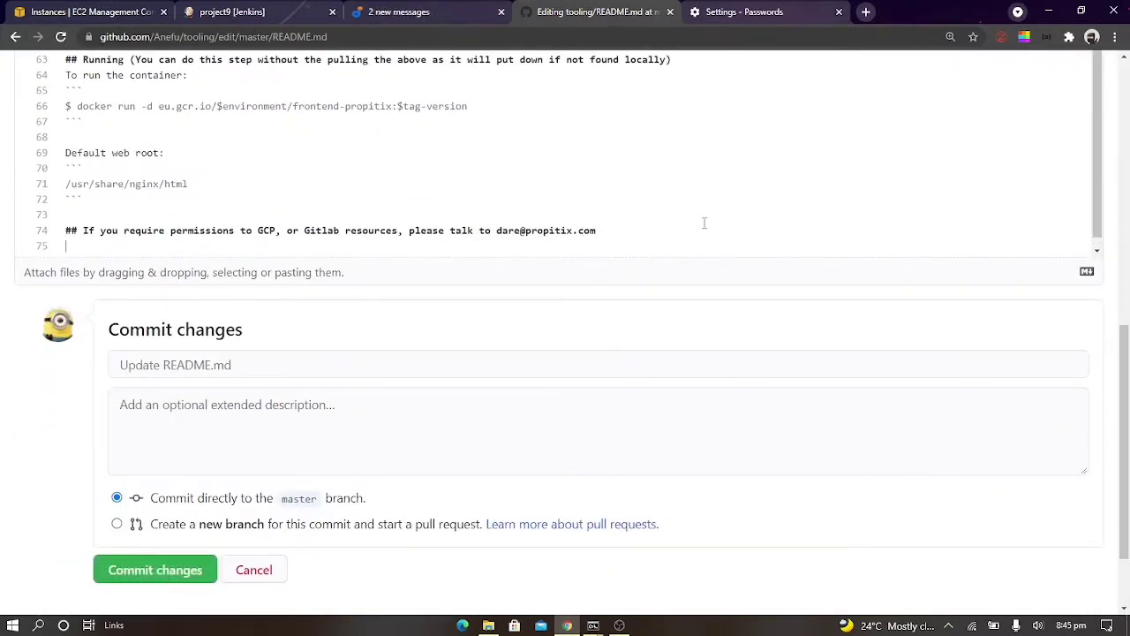
{"action": "type", "text": "Check"}
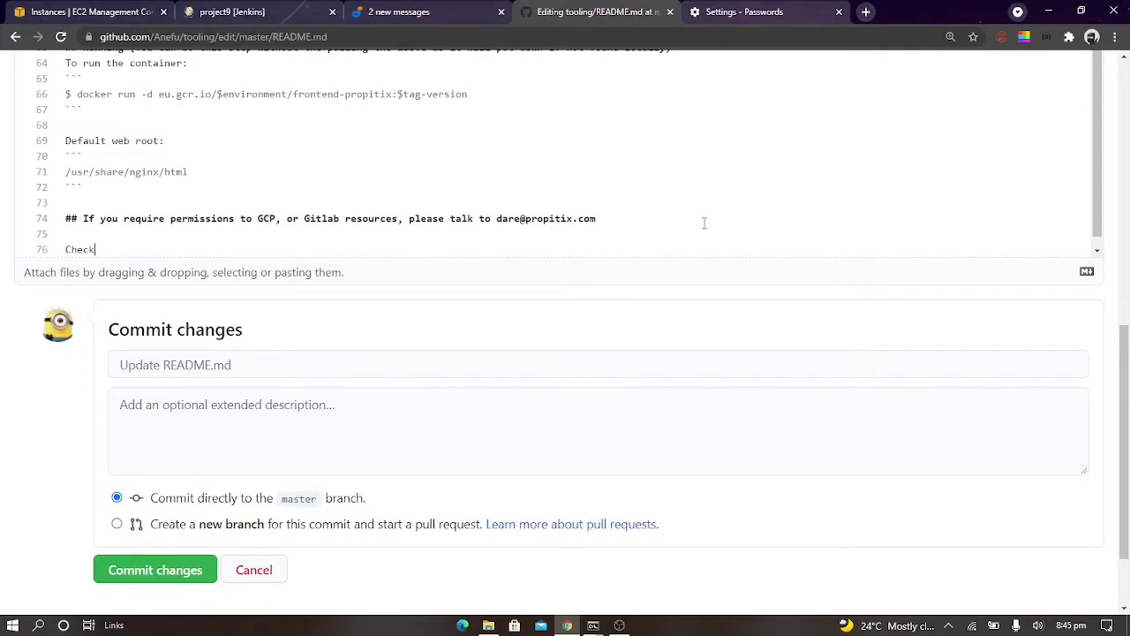
{"action": "type", "text": "in"}
{"action": "key", "text": "BackSpace"}
{"action": "type", "text": "Jne"}
{"action": "type", "text": "nkins"}
{"action": "left_click", "coordinate": [129, 572]}
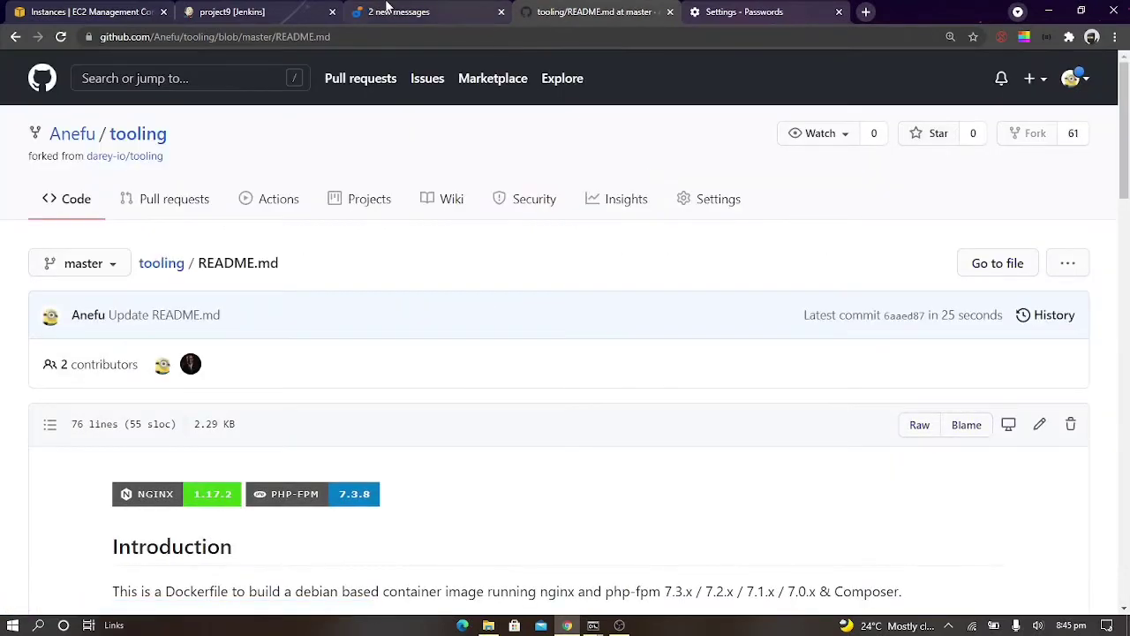
Review the guide's expected webhook build results, and open project9's build #3 and its console output
{"action": "left_click", "coordinate": [387, 7]}
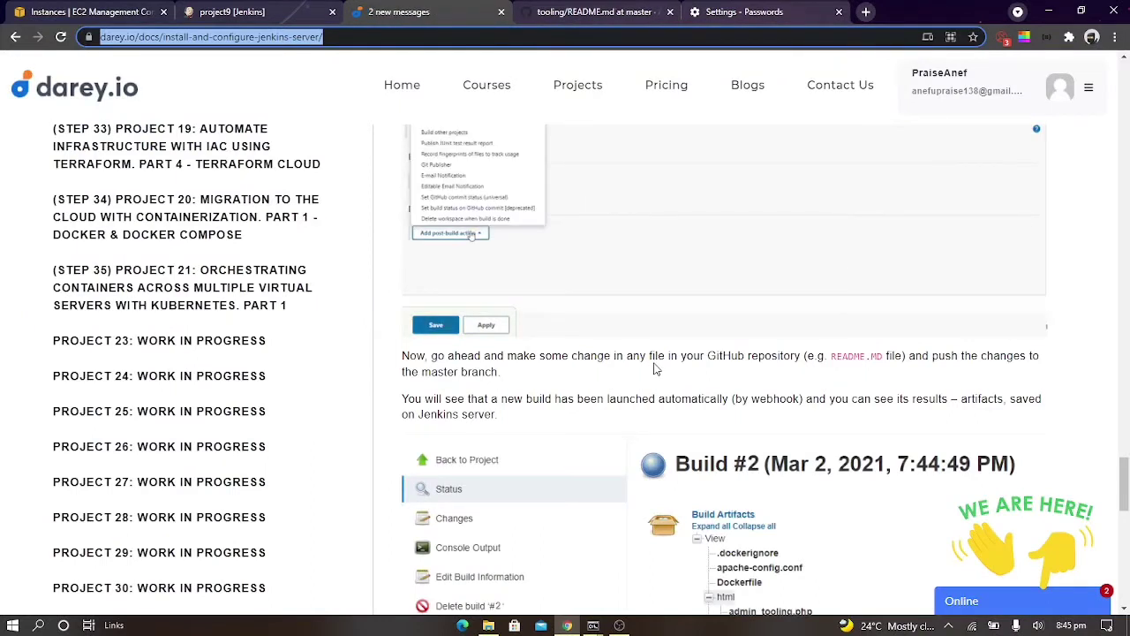
{"action": "scroll", "coordinate": [654, 369], "scroll_direction": "down", "scroll_amount": 3}
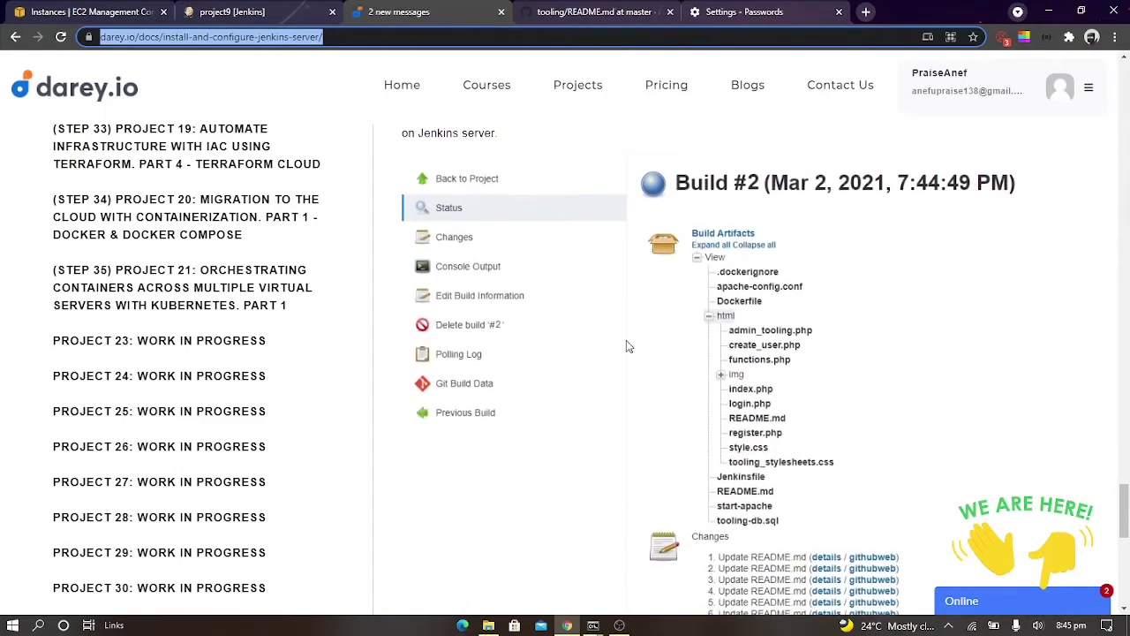
{"action": "left_click", "coordinate": [228, 12]}
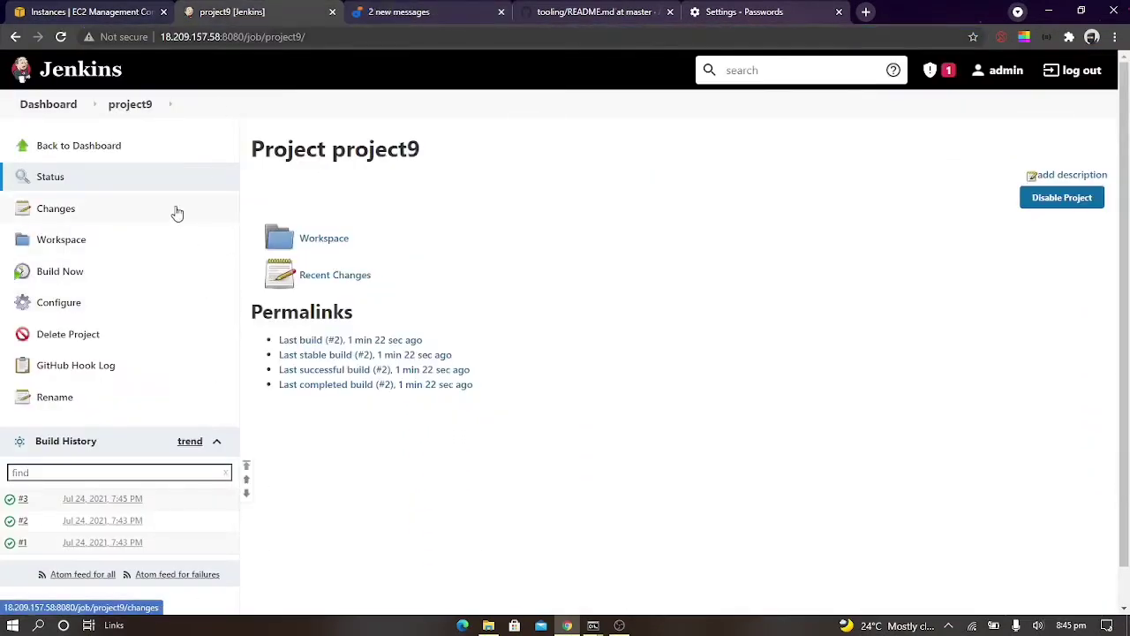
{"action": "left_click", "coordinate": [25, 500]}
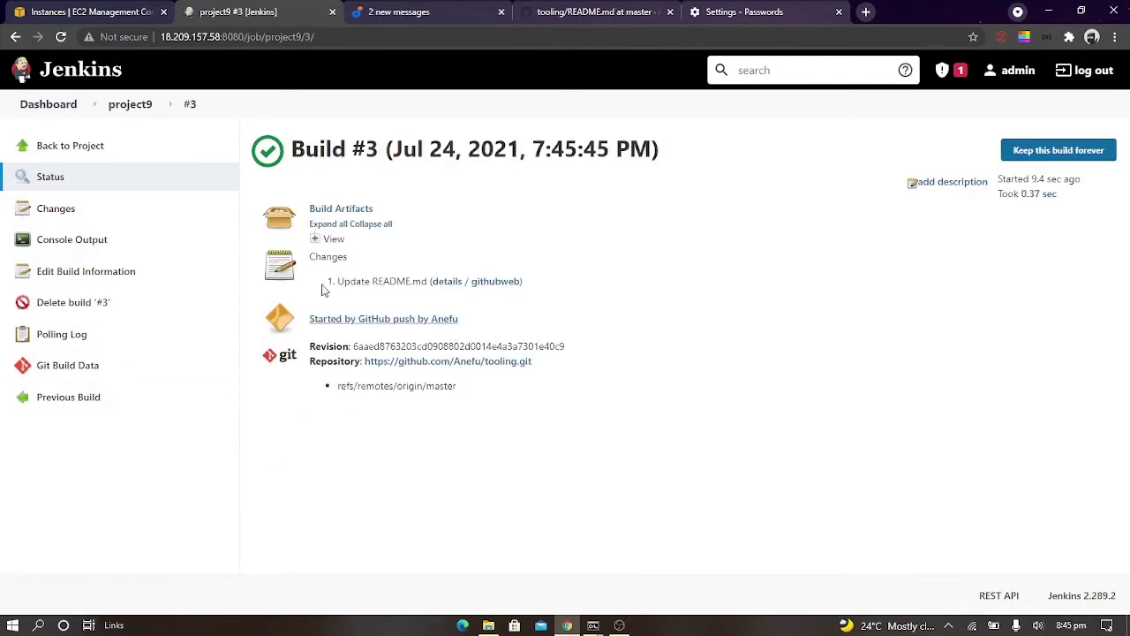
{"action": "left_click", "coordinate": [88, 244]}
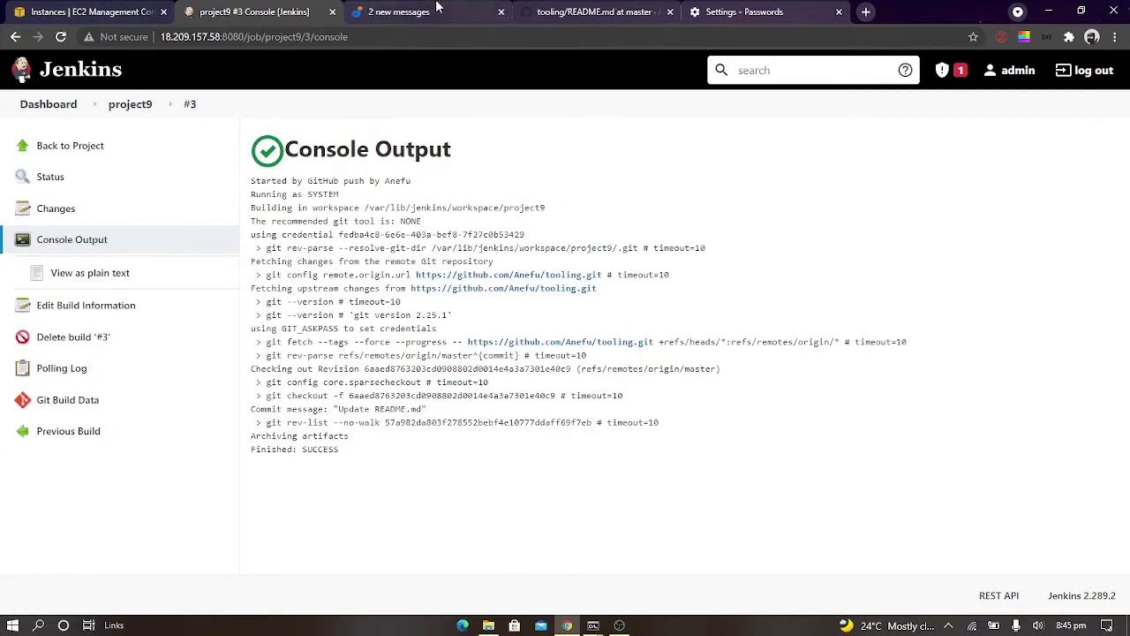
Recheck the guide's artifact example, and expand the View, html and img folders under build #3's artifacts in Jenkins
{"action": "left_click", "coordinate": [437, 10]}
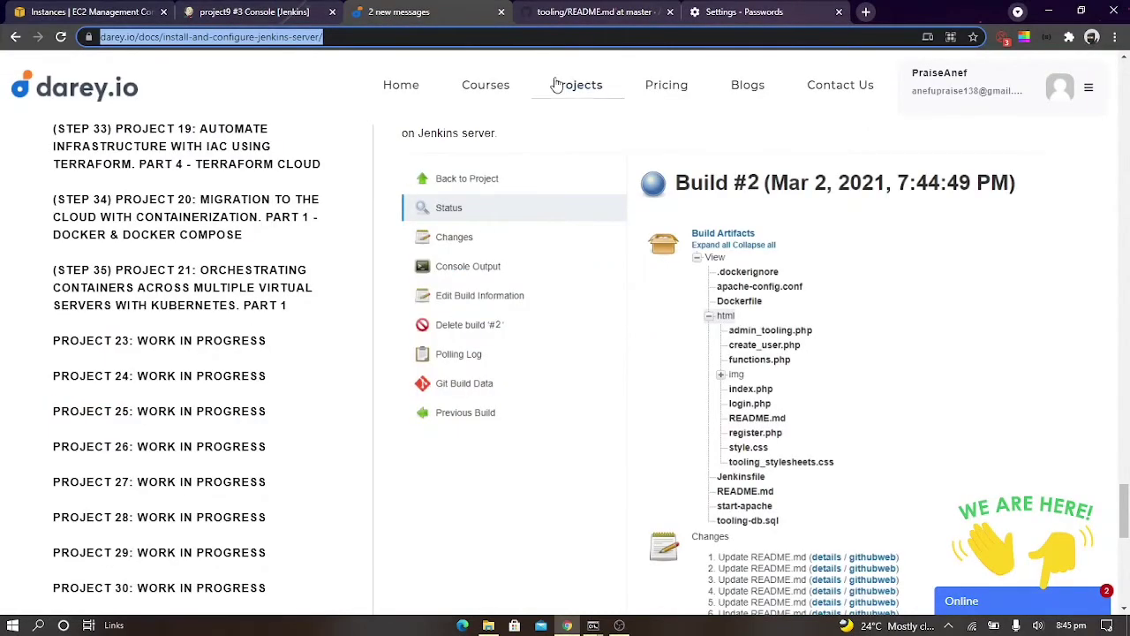
{"action": "scroll", "coordinate": [572, 352], "scroll_direction": "up", "scroll_amount": 1}
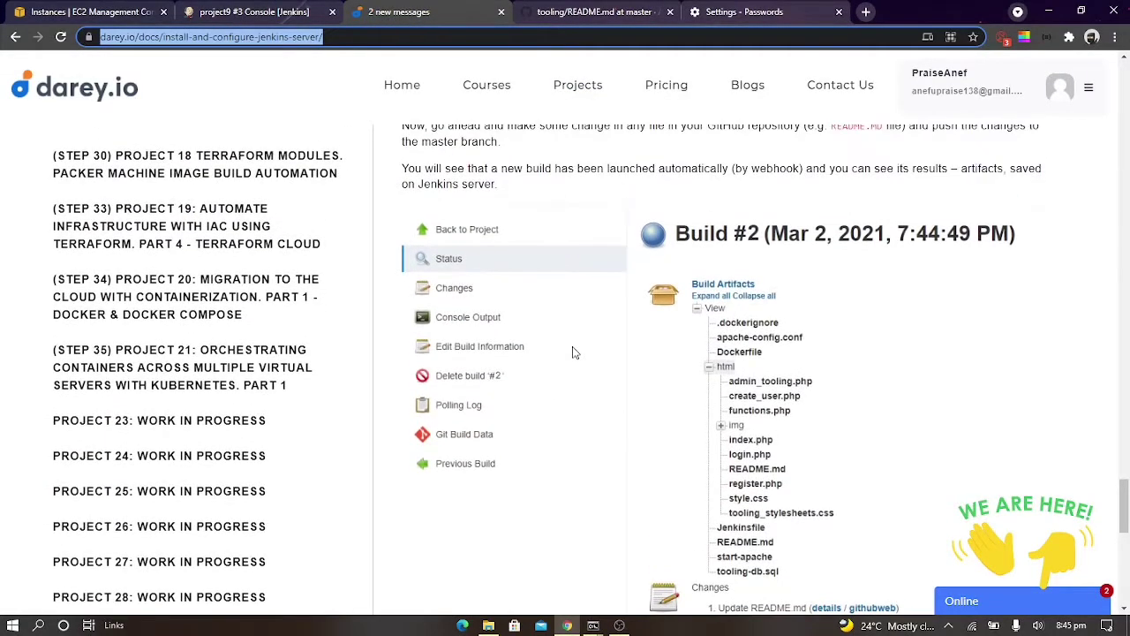
{"action": "scroll", "coordinate": [572, 352], "scroll_direction": "down", "scroll_amount": 3}
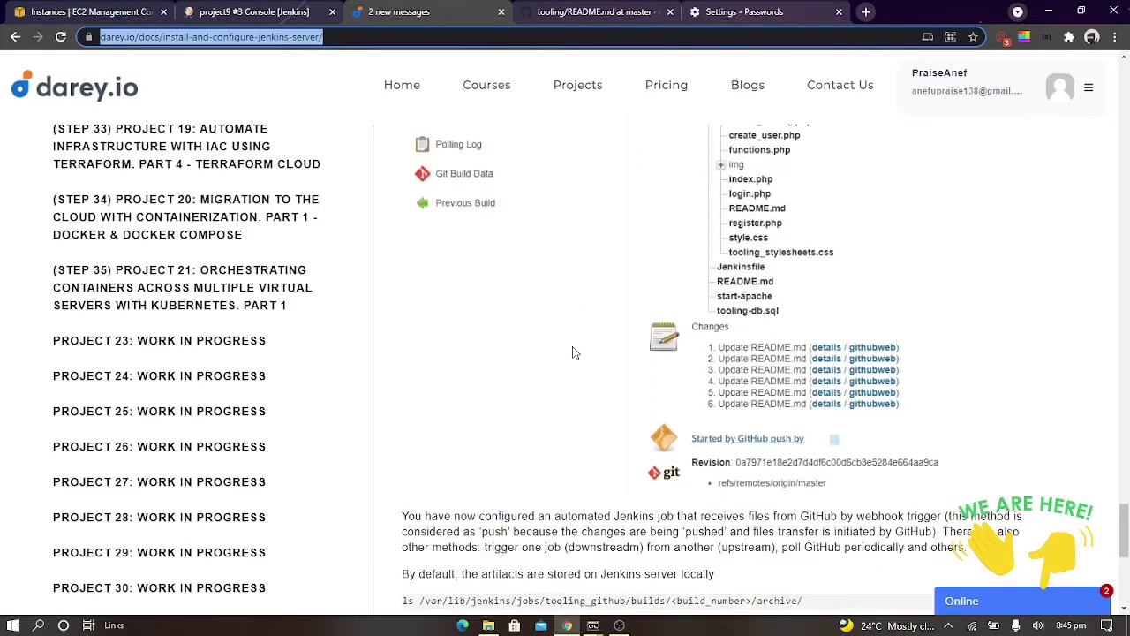
{"action": "scroll", "coordinate": [572, 352], "scroll_direction": "up", "scroll_amount": 3}
{"action": "scroll", "coordinate": [538, 262], "scroll_direction": "up", "scroll_amount": 1}
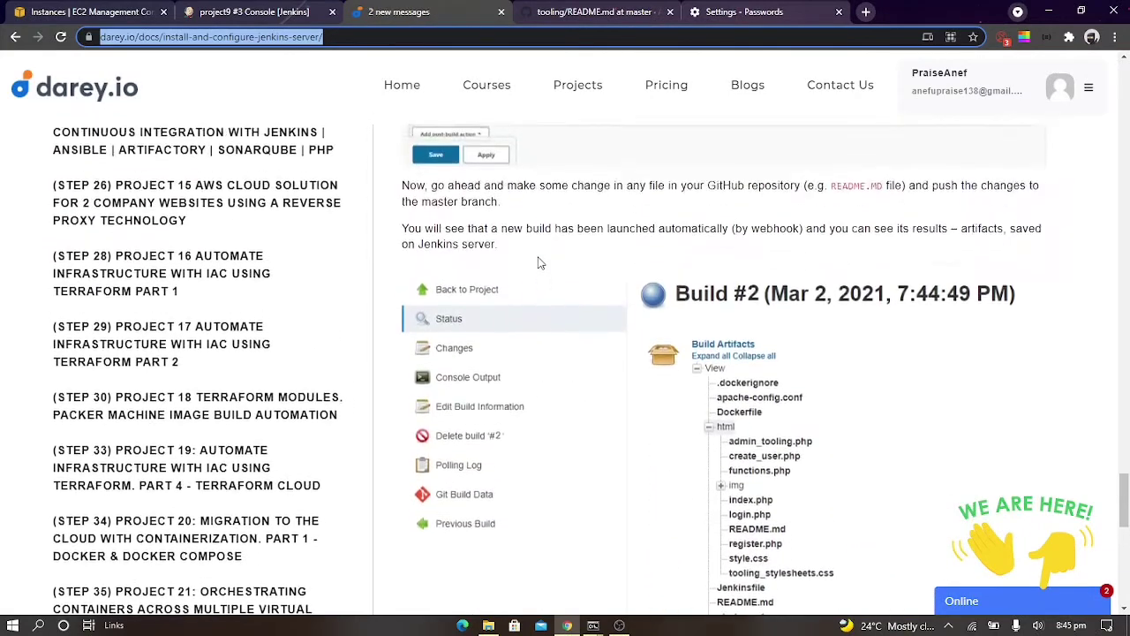
{"action": "left_click", "coordinate": [309, 12]}
{"action": "left_click", "coordinate": [70, 177]}
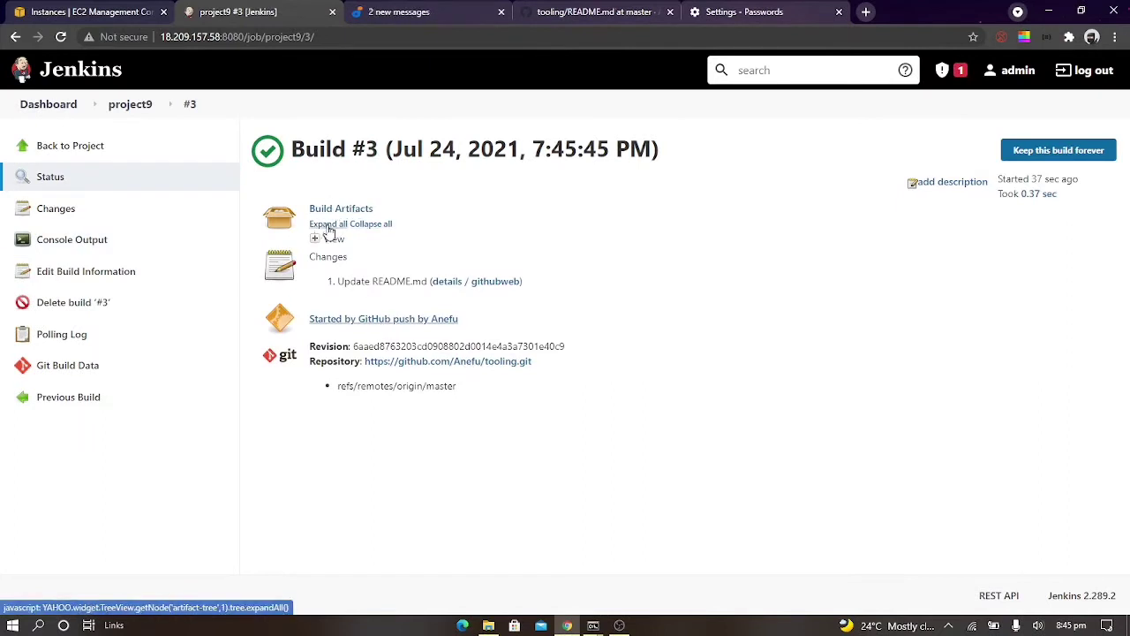
{"action": "left_click", "coordinate": [314, 238]}
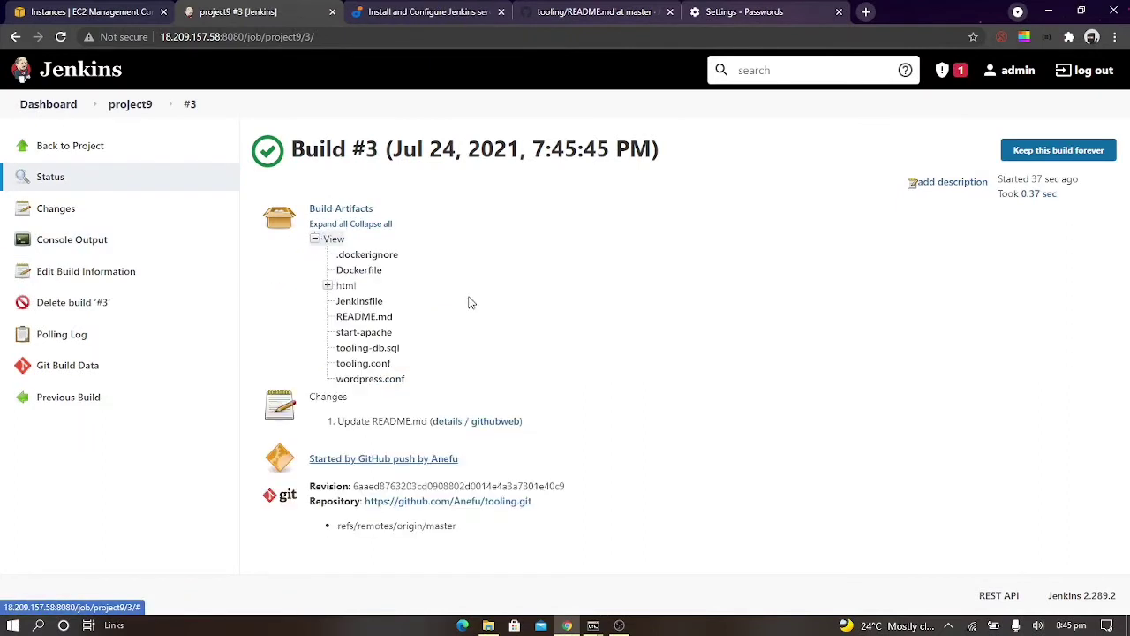
{"action": "left_click", "coordinate": [326, 285]}
{"action": "left_click", "coordinate": [340, 347]}
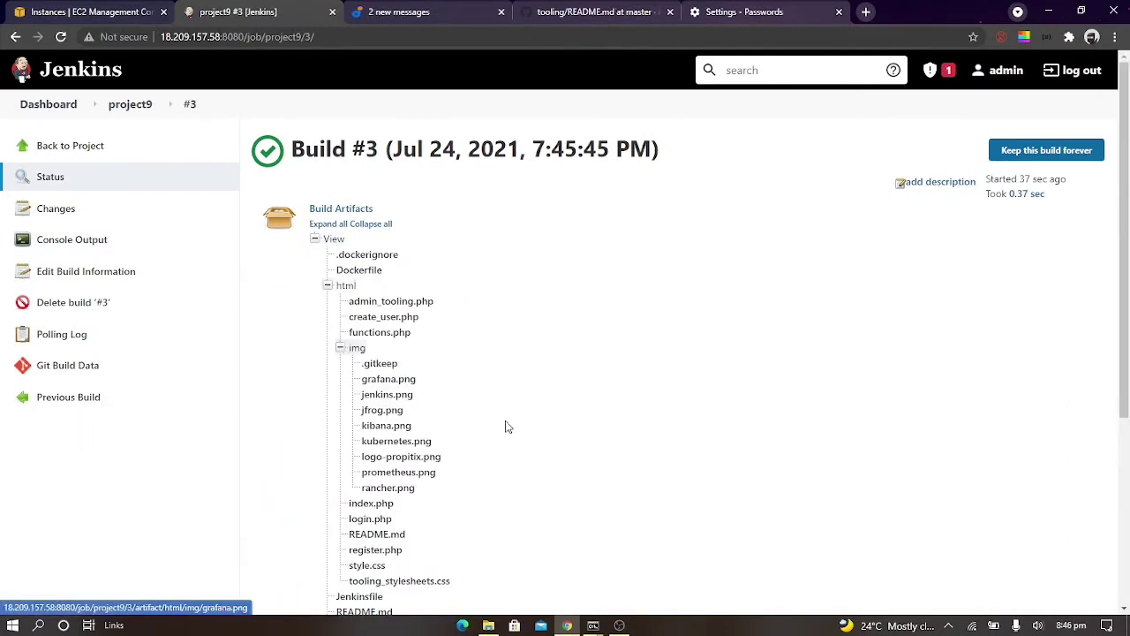
Look over the rest of build #3's artifacts and review the guide's path to artifacts stored locally on the Jenkins server
{"action": "scroll", "coordinate": [516, 389], "scroll_direction": "down", "scroll_amount": 3}
{"action": "scroll", "coordinate": [518, 366], "scroll_direction": "up", "scroll_amount": 3}
{"action": "left_click", "coordinate": [433, 12]}
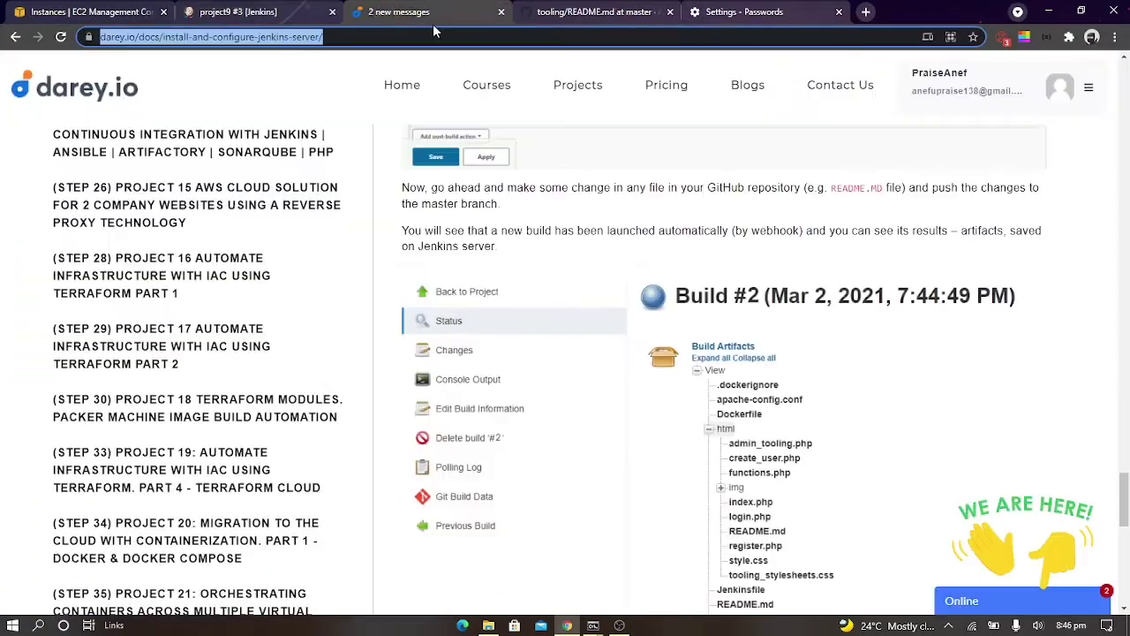
{"action": "scroll", "coordinate": [640, 475], "scroll_direction": "down", "scroll_amount": 5}
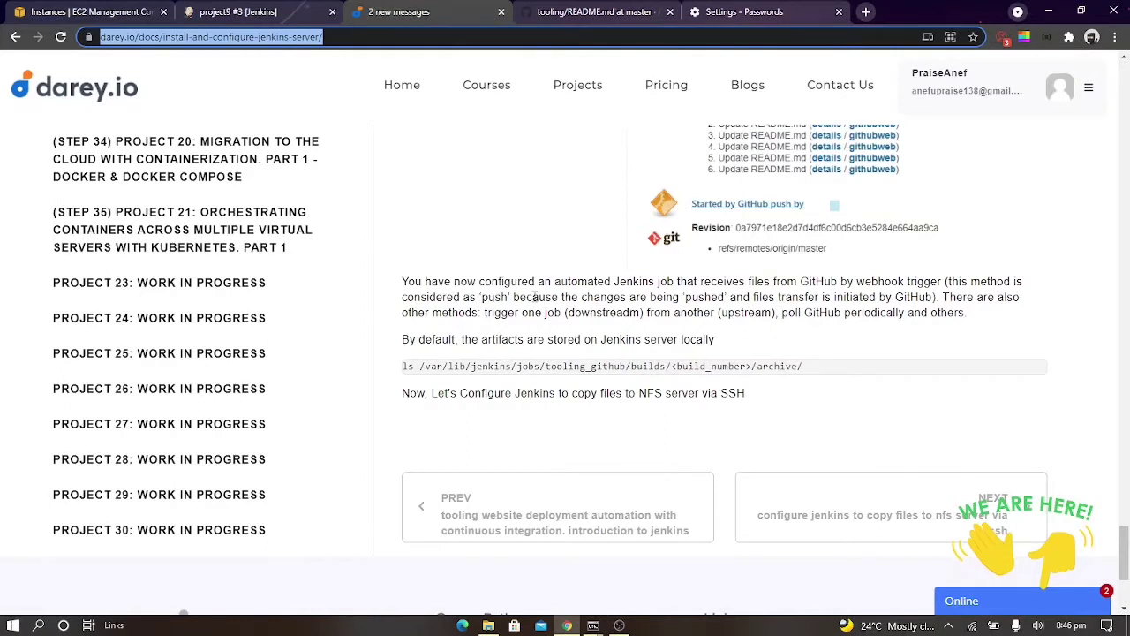
{"action": "scroll", "coordinate": [421, 382], "scroll_direction": "down", "scroll_amount": 2}
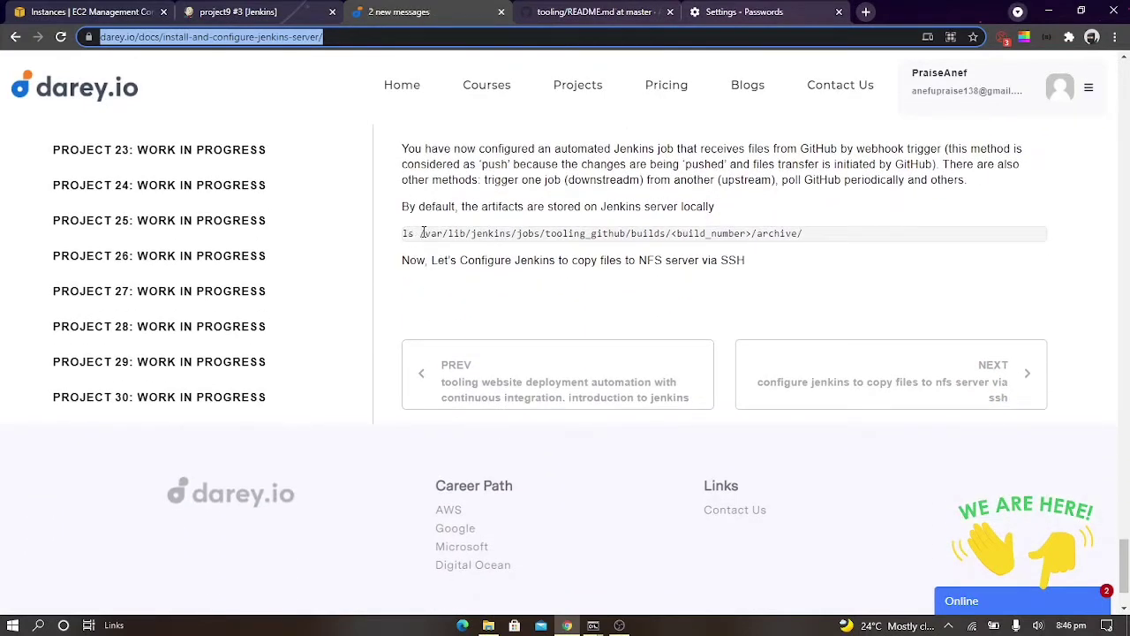
{"action": "left_click_drag", "start_coordinate": [421, 233], "coordinate": [798, 234]}
Switch to the terminal, move up from secrets to /var/lib/jenkins, and list the directory's contents in long format
{"action": "mouse_move", "coordinate": [593, 623]}
{"action": "left_click", "coordinate": [558, 572]}
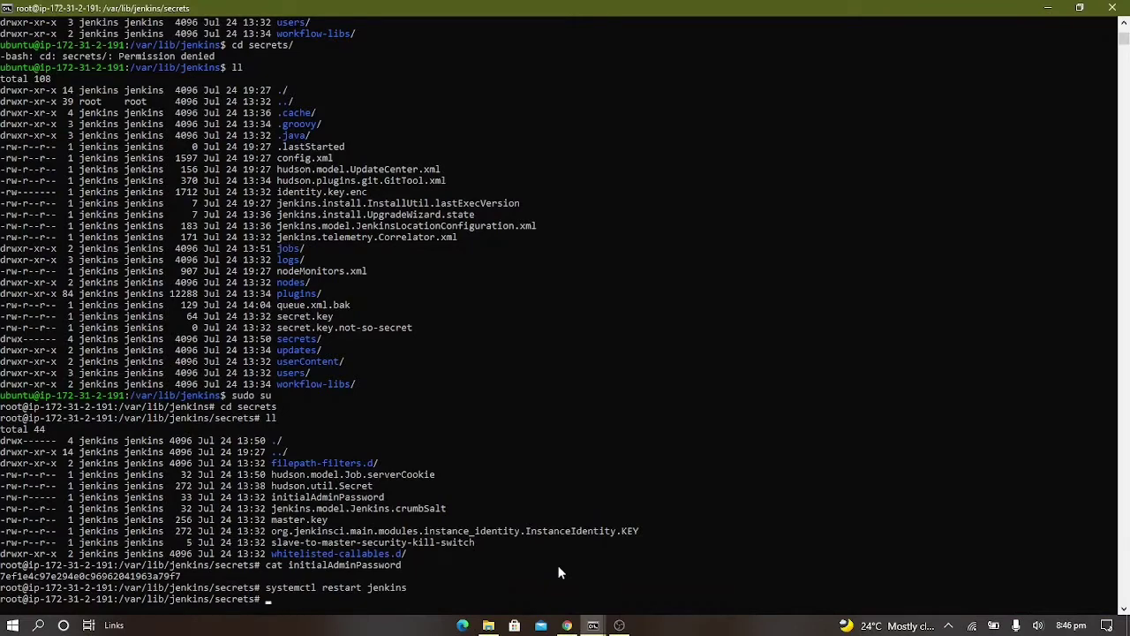
{"action": "type", "text": "cd .."}
{"action": "key", "text": "Return"}
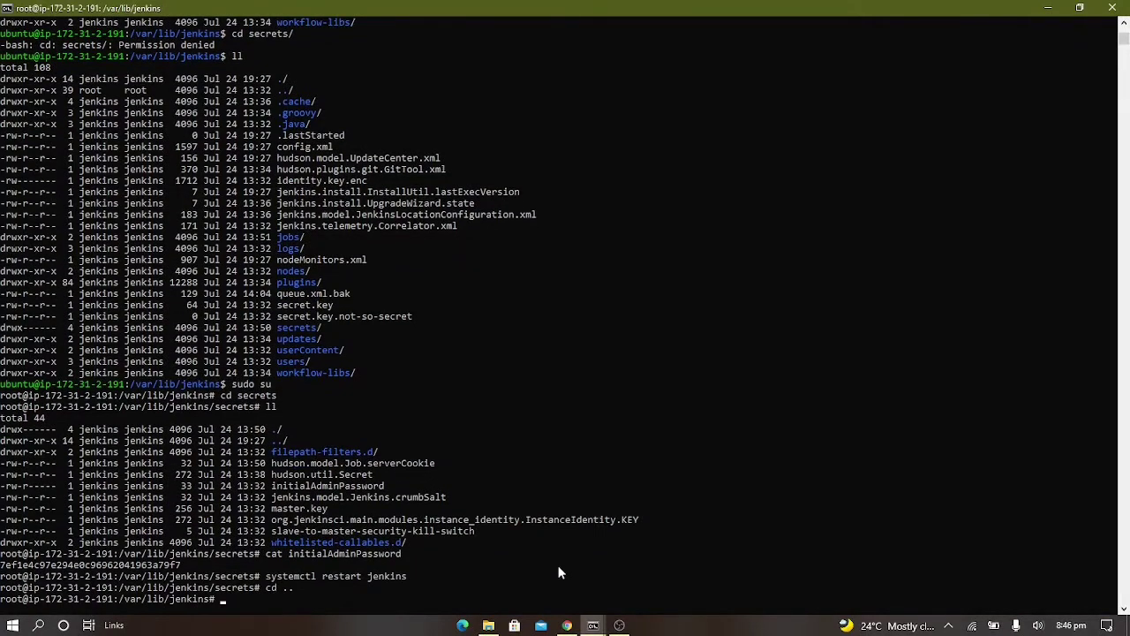
{"action": "type", "text": "ll"}
{"action": "key", "text": "Return"}
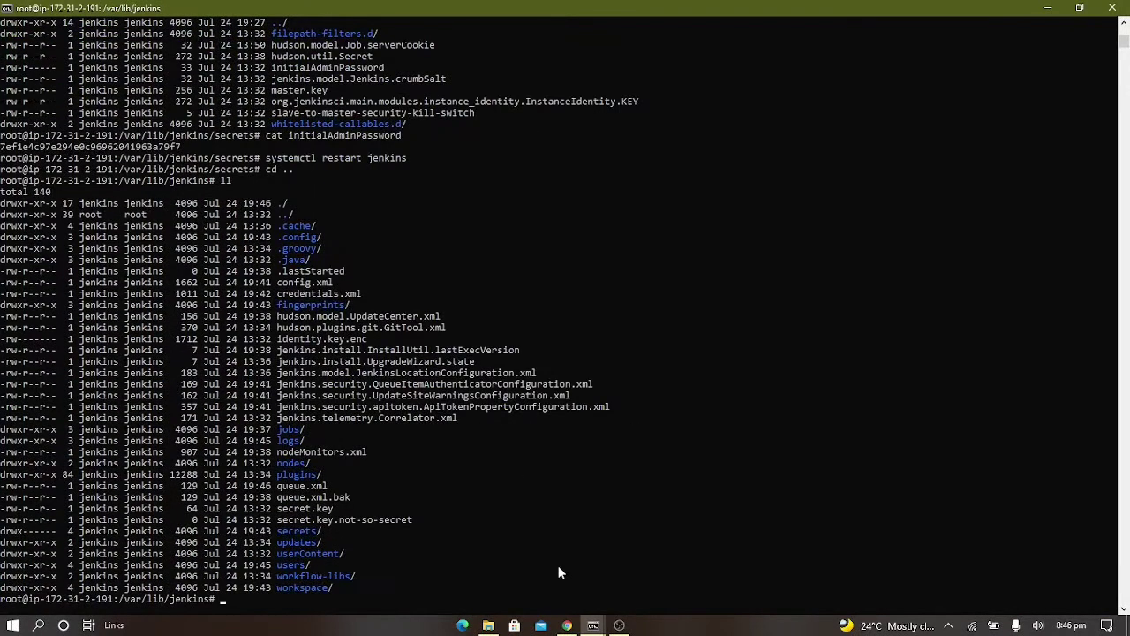
Recheck the guide's archive path, and enter the jobs directory in the terminal and list its contents
{"action": "left_click", "coordinate": [567, 625]}
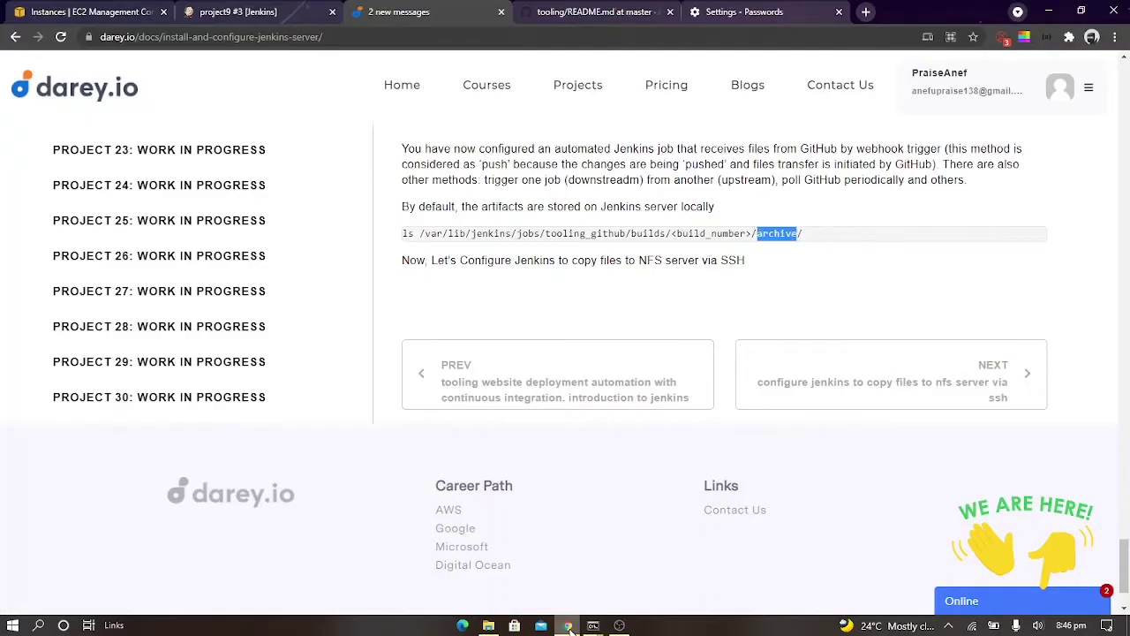
{"action": "left_click", "coordinate": [567, 626]}
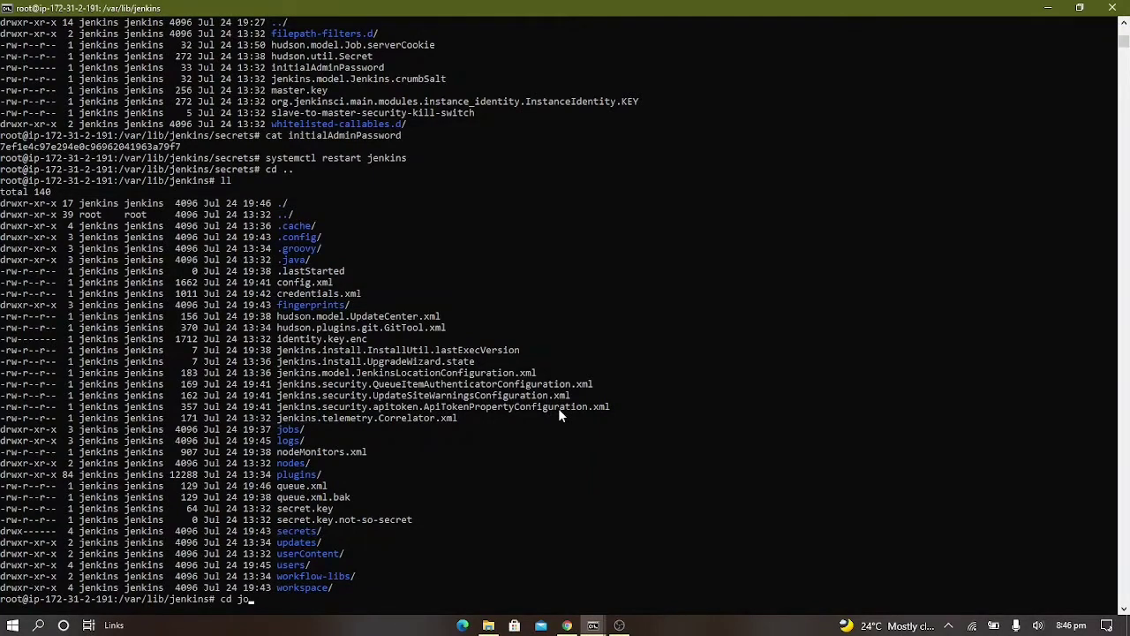
{"action": "type", "text": "bs"}
{"action": "key", "text": "Return"}
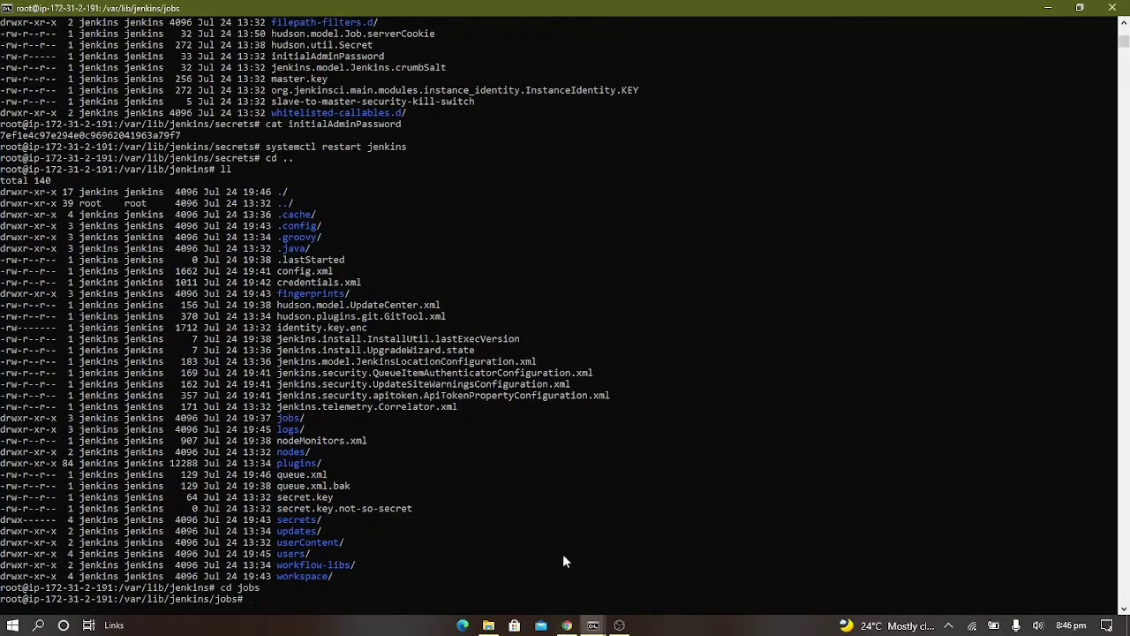
{"action": "type", "text": "ll"}
{"action": "key", "text": "Return"}
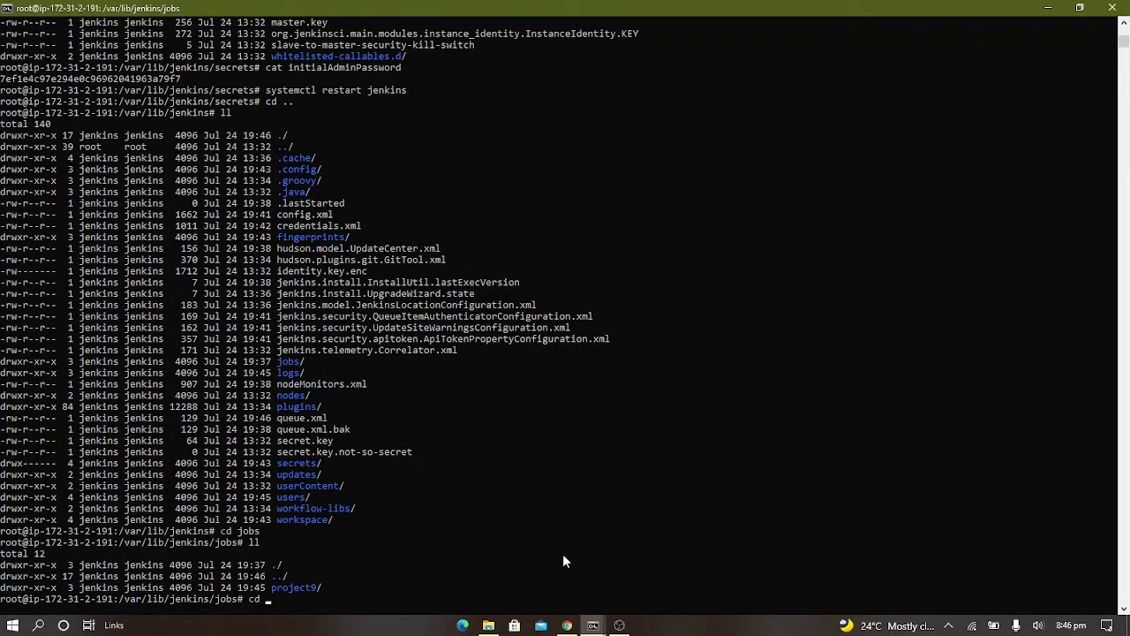
Go into the project9 job directory and its builds subdirectory, listing the contents of each
{"action": "type", "text": "cd p"}
{"action": "key", "text": "Tab"}
{"action": "key", "text": "Return"}
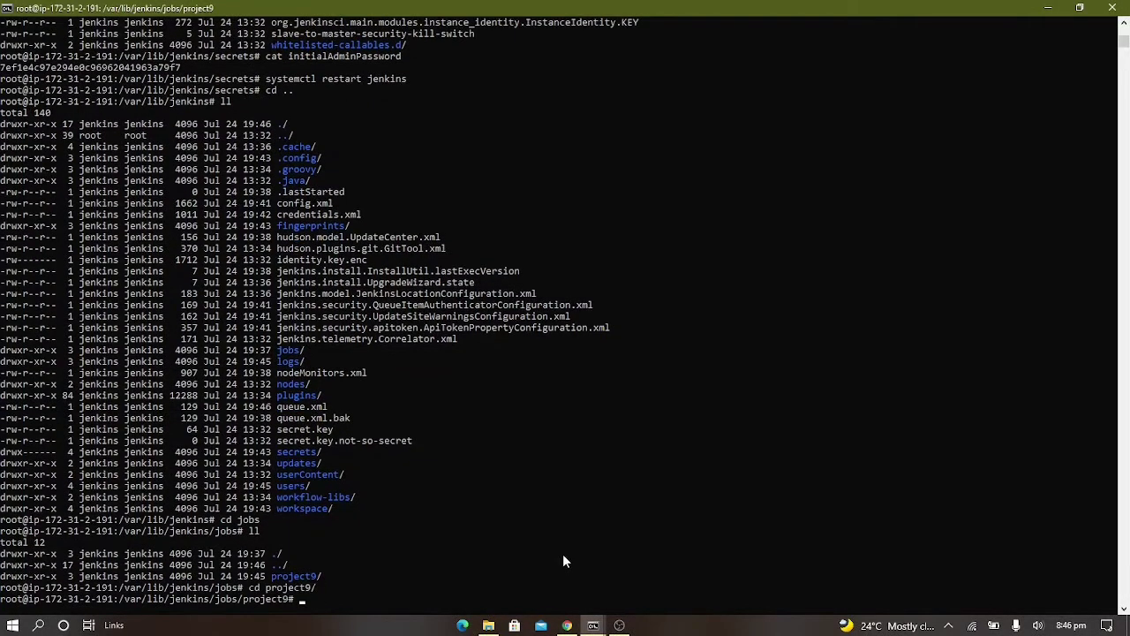
{"action": "key", "text": "Return"}
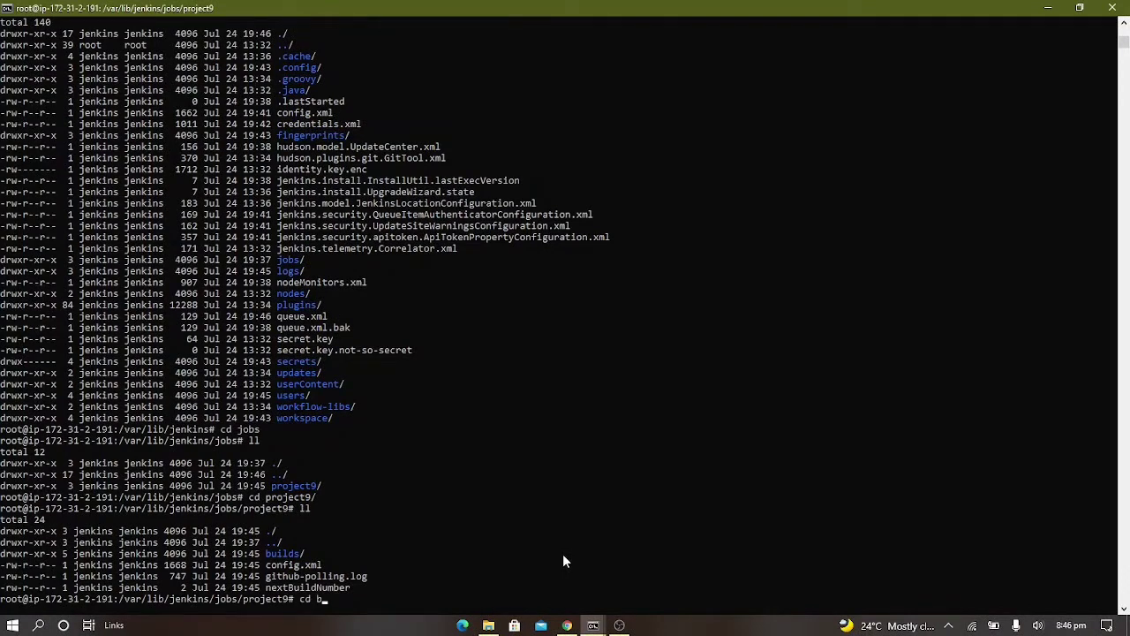
{"action": "type", "text": "cd builds/"}
{"action": "key", "text": "Return"}
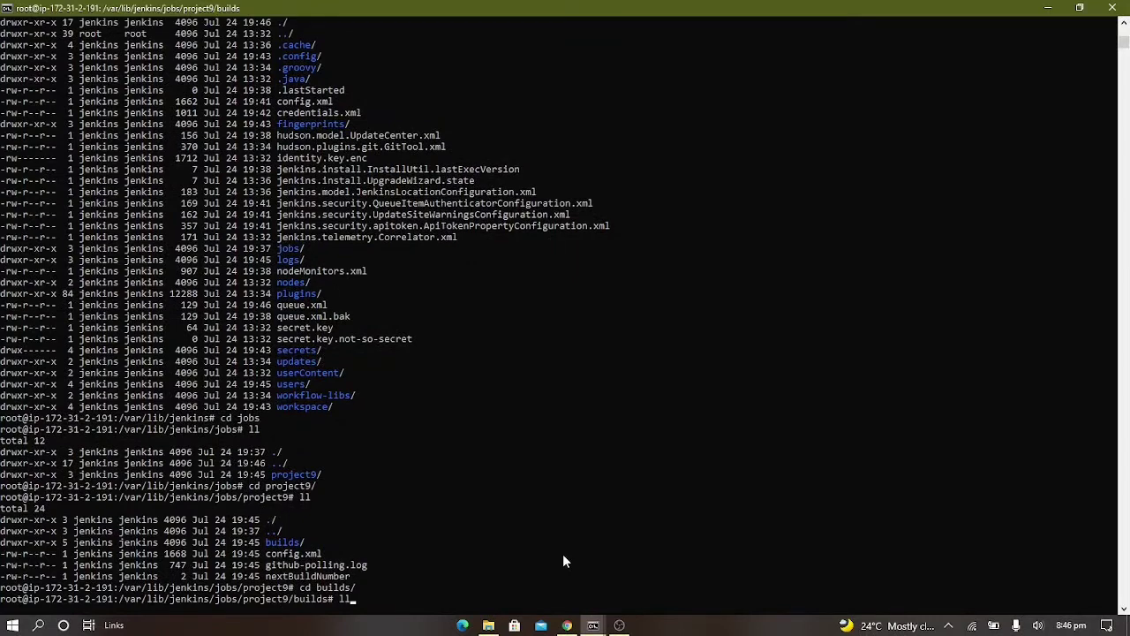
{"action": "type", "text": "ll"}
{"action": "key", "text": "Return"}
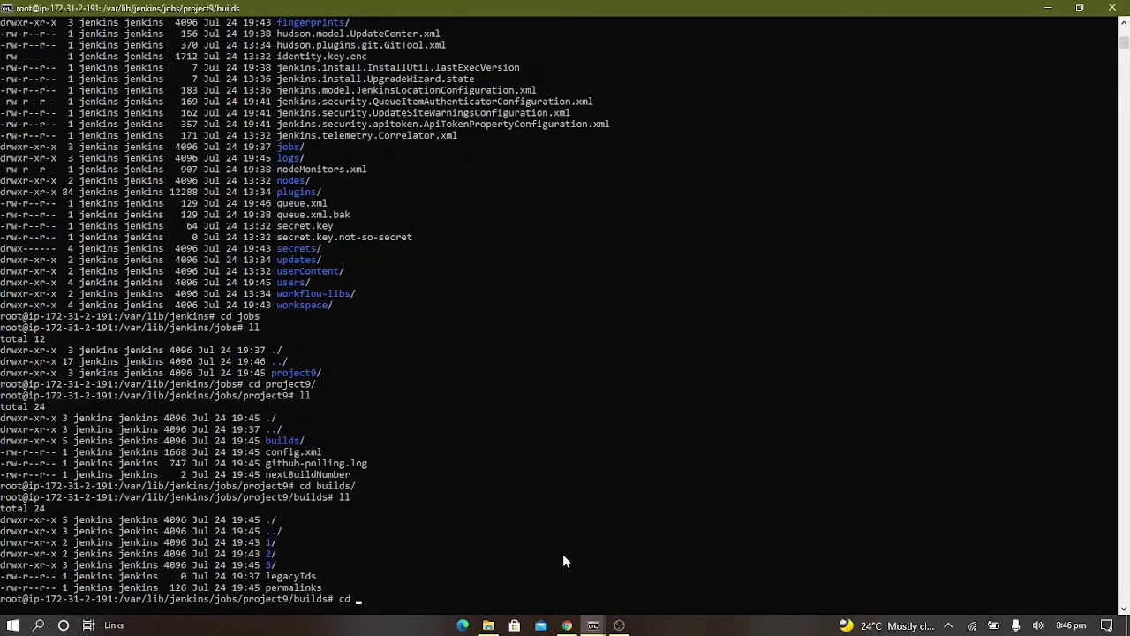
Go into build directory 3 and its archive subdirectory, listing the contents of each to check the archived artifacts
{"action": "type", "text": "cd 3"}
{"action": "key", "text": "Return"}
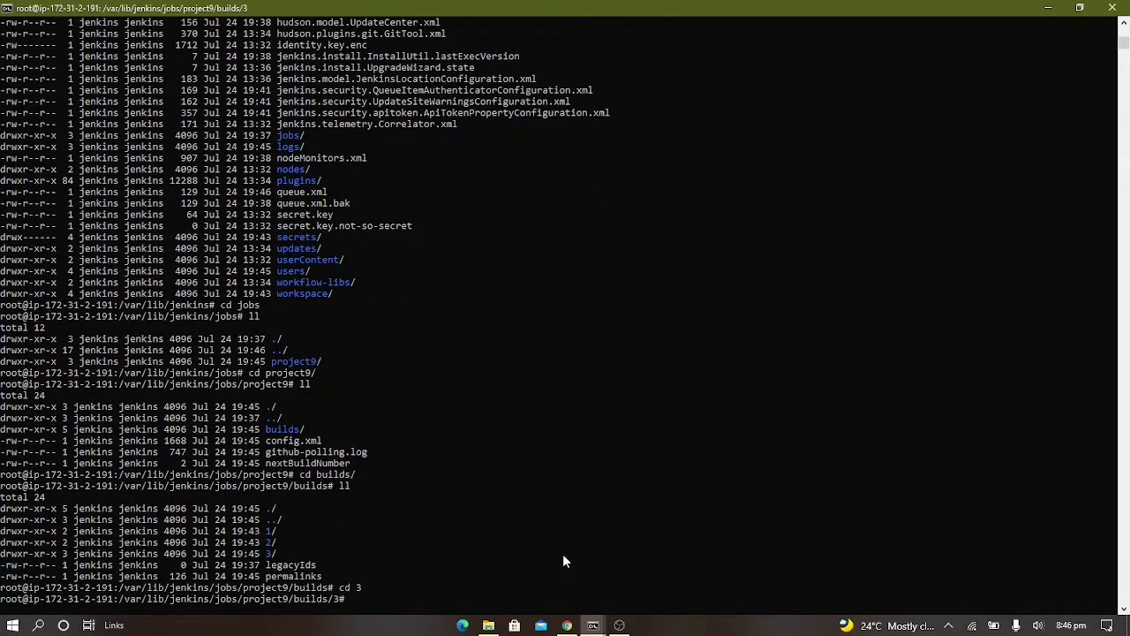
{"action": "type", "text": "ll"}
{"action": "key", "text": "Return"}
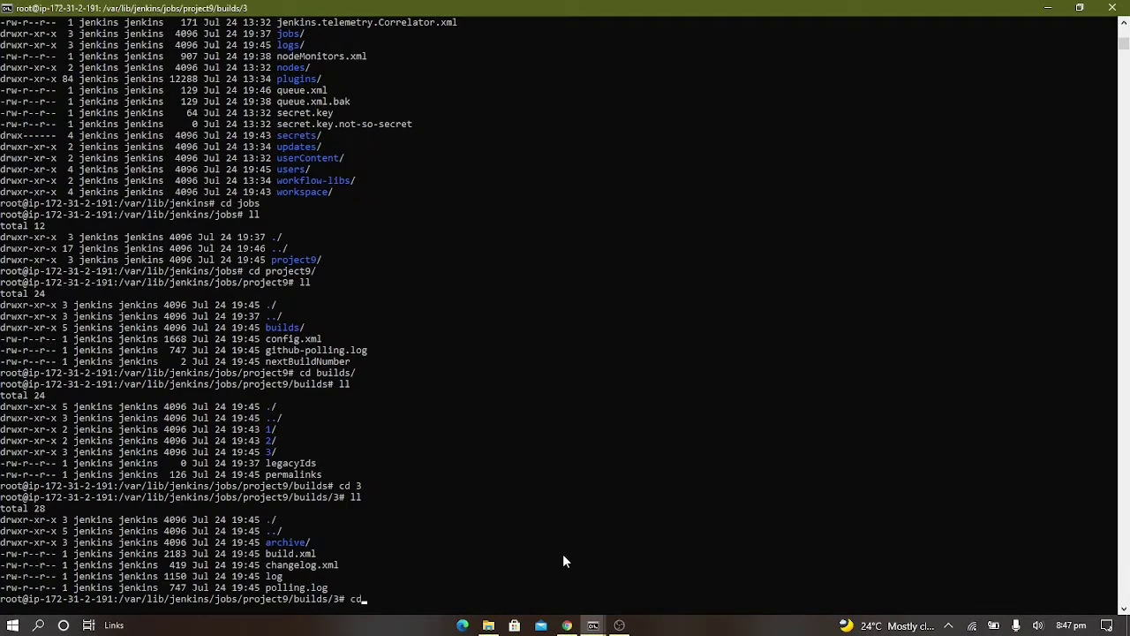
{"action": "type", "text": "cd archive/"}
{"action": "key", "text": "Return"}
{"action": "type", "text": "ll"}
{"action": "key", "text": "Return"}
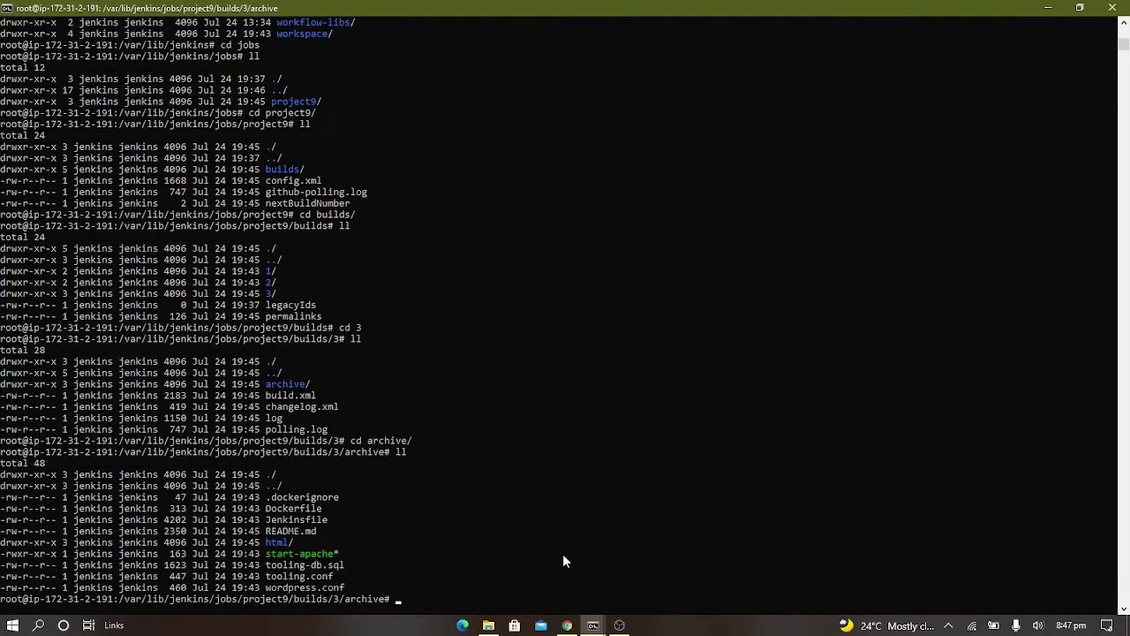
{"action": "scroll", "coordinate": [565, 561], "scroll_direction": "down", "scroll_amount": 5}
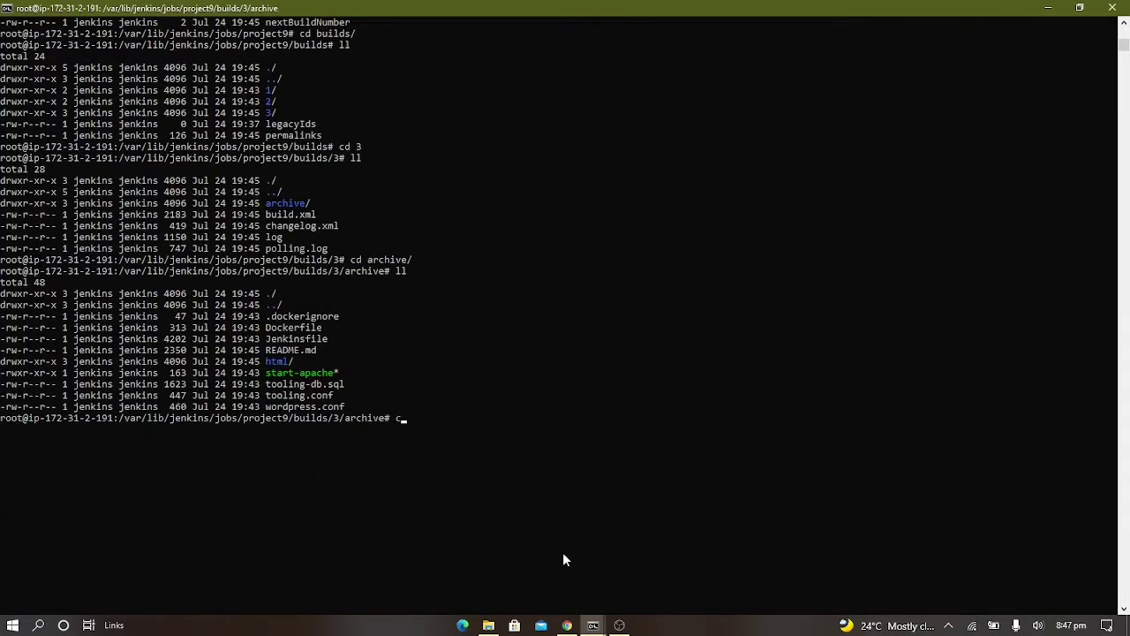
Clear the terminal, and open the guide's next page on copying files to the NFS server via SSH, reading its plugin instructions
{"action": "type", "text": "clear"}
{"action": "key", "text": "Return"}
{"action": "left_click", "coordinate": [567, 625]}
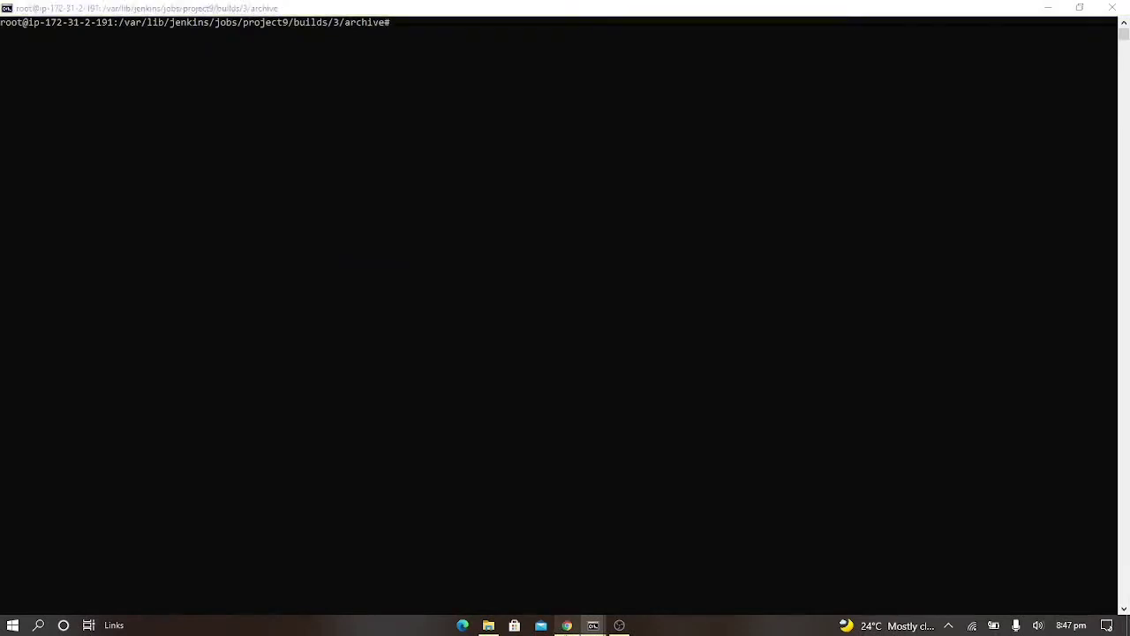
{"action": "left_click", "coordinate": [832, 364]}
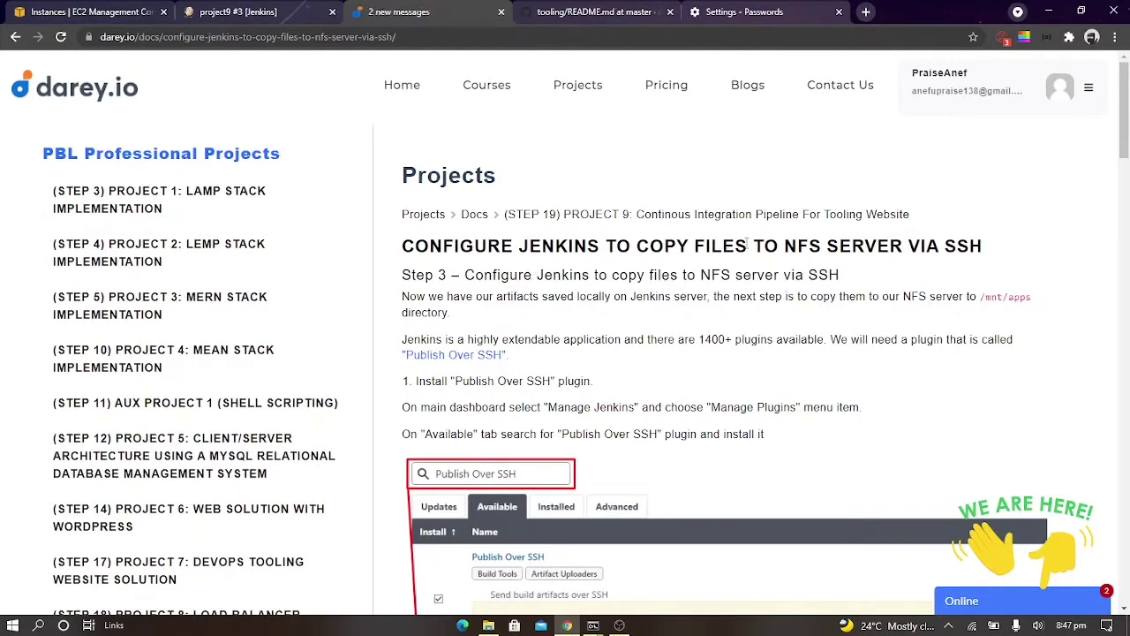
{"action": "scroll", "coordinate": [777, 289], "scroll_direction": "down", "scroll_amount": 1}
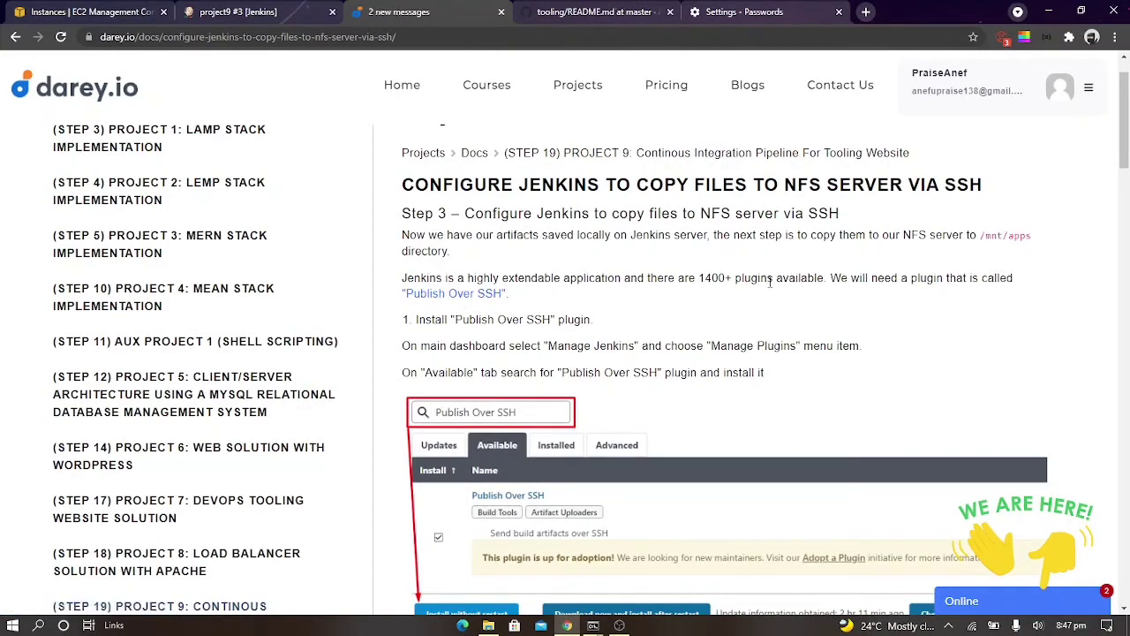
{"action": "scroll", "coordinate": [769, 282], "scroll_direction": "down", "scroll_amount": 3}
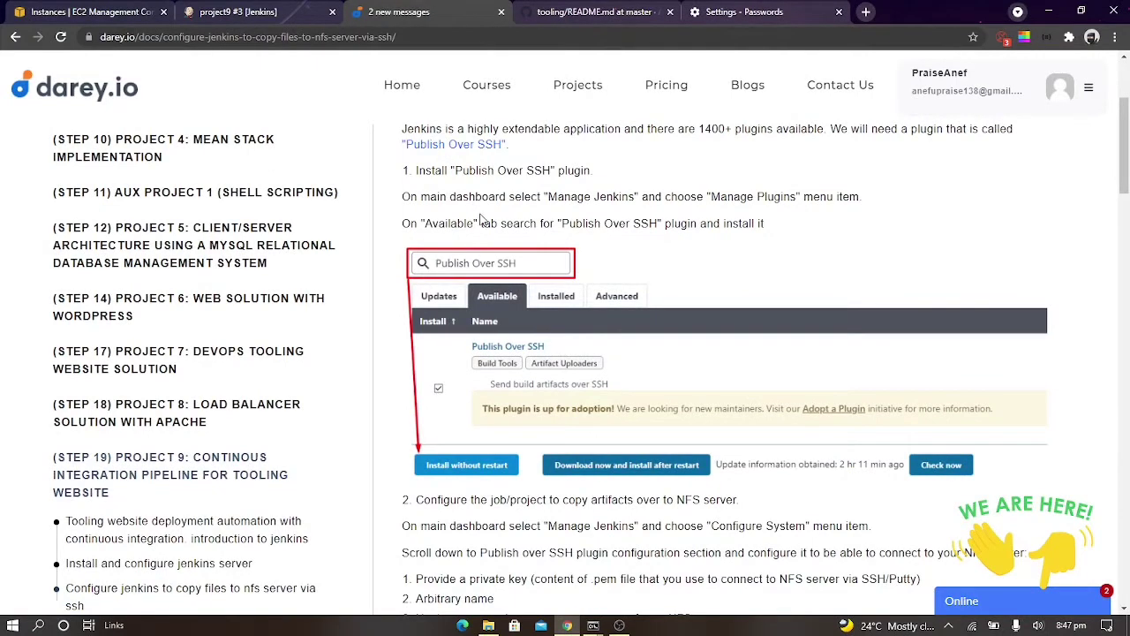
Return to Jenkins and open the list of available plugins in the Plugin Manager
{"action": "left_click", "coordinate": [209, 9]}
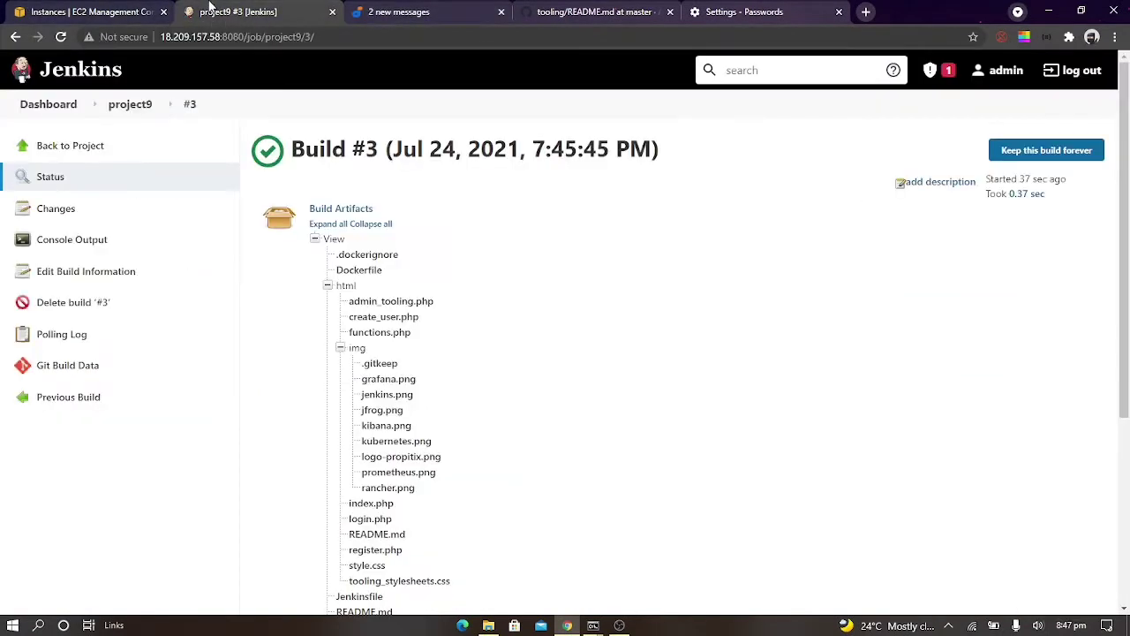
{"action": "left_click", "coordinate": [48, 105]}
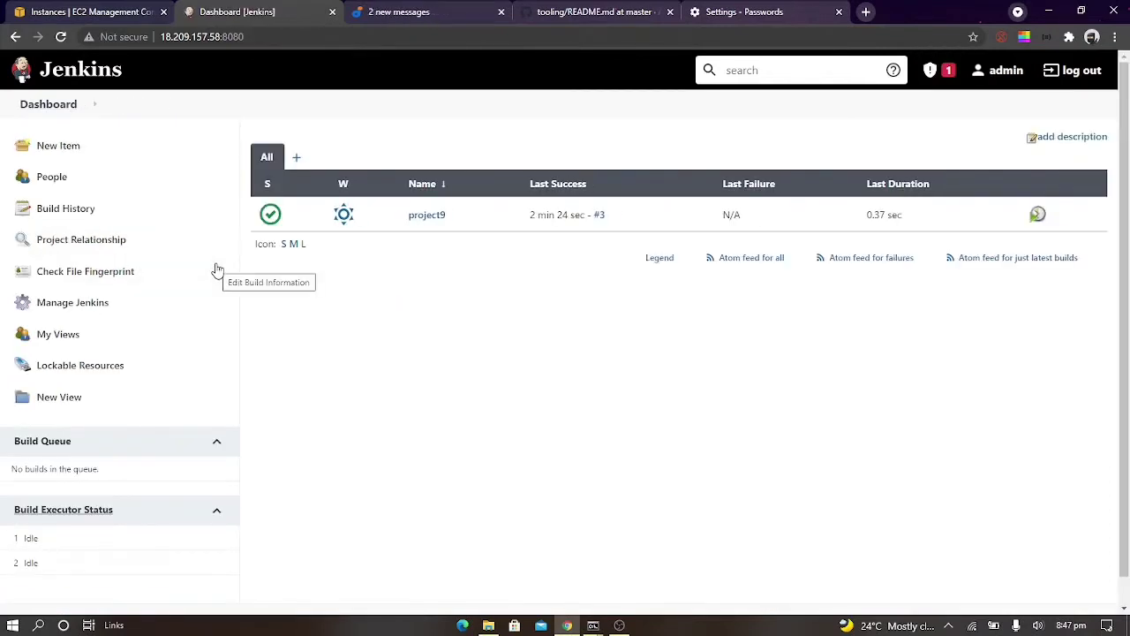
{"action": "left_click", "coordinate": [94, 308]}
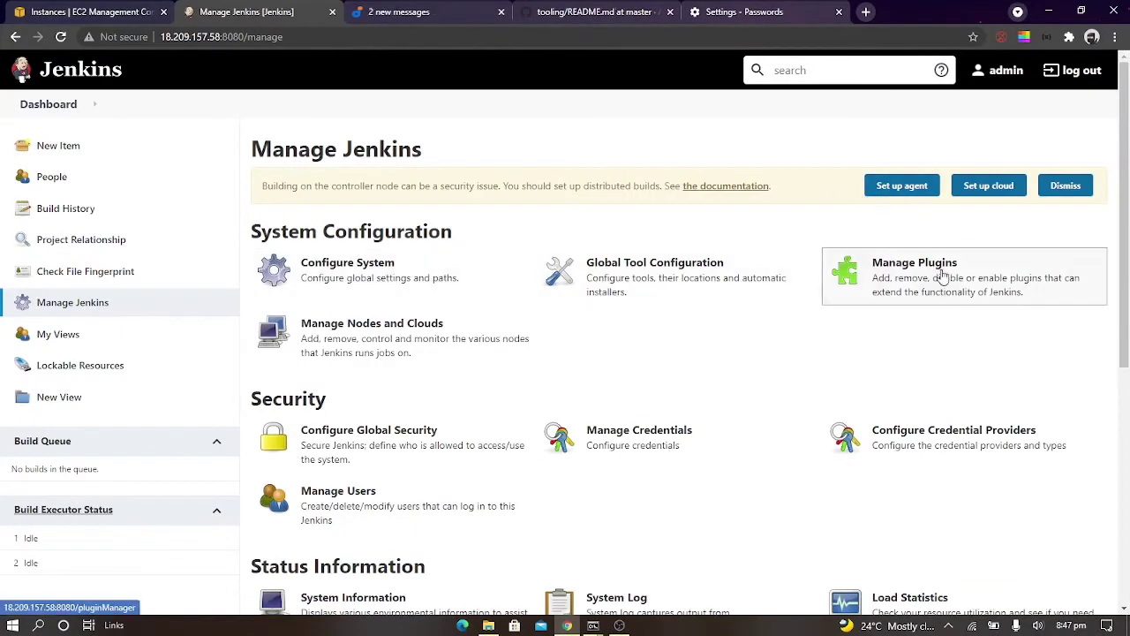
{"action": "left_click", "coordinate": [1015, 267]}
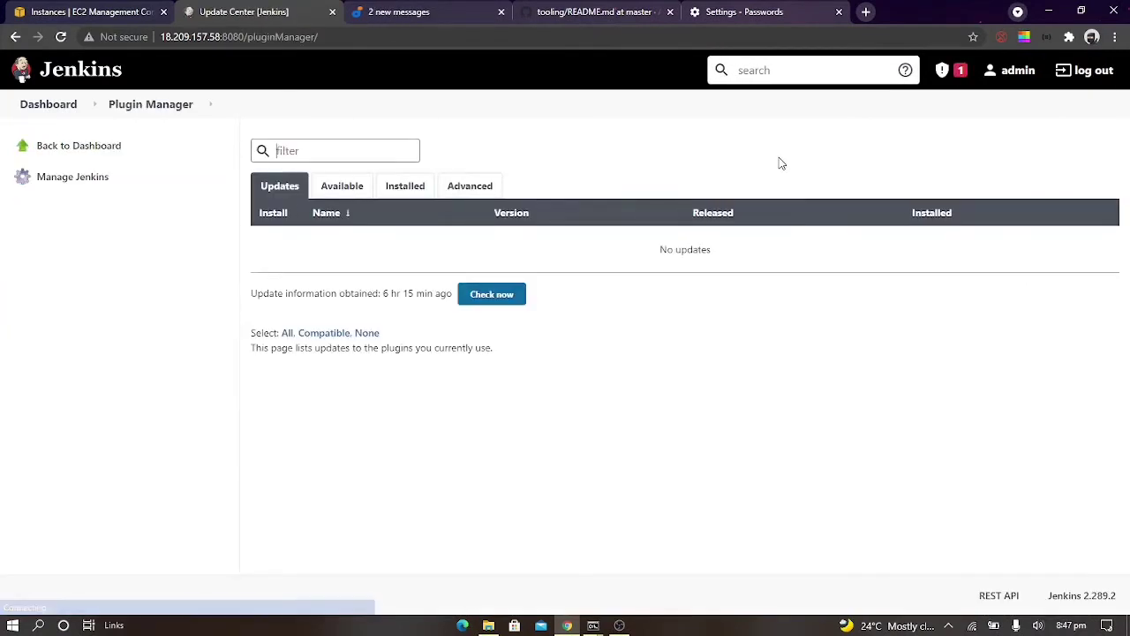
{"action": "left_click", "coordinate": [348, 187]}
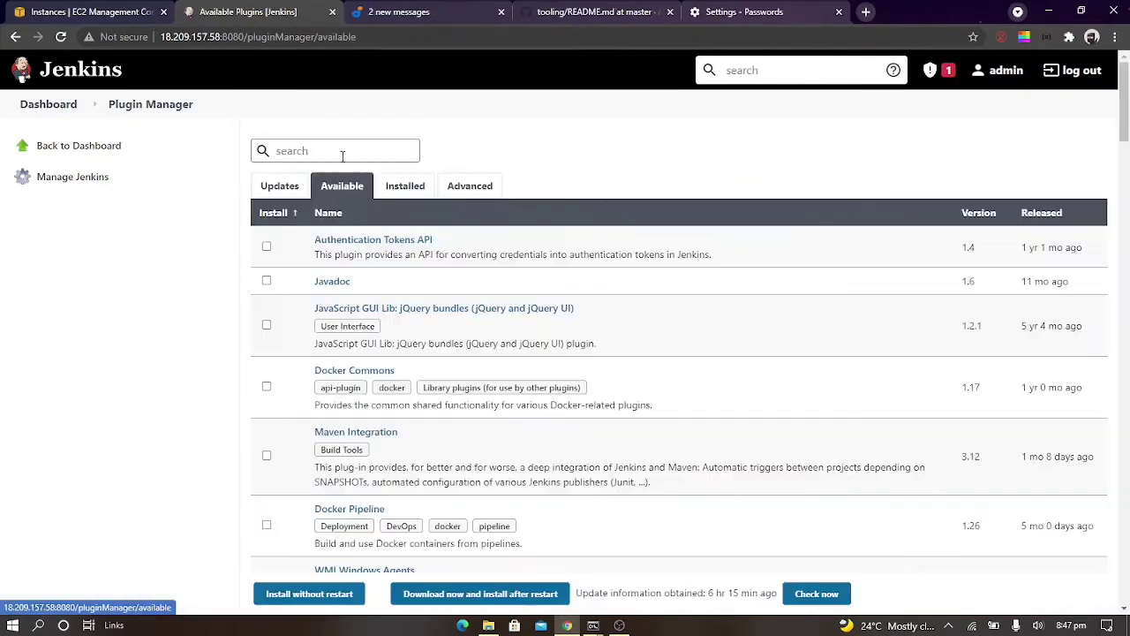
Filter the available plugins by "publish" and select Publish Over SSH for installation
{"action": "left_click", "coordinate": [343, 152]}
{"action": "type", "text": "pu"}
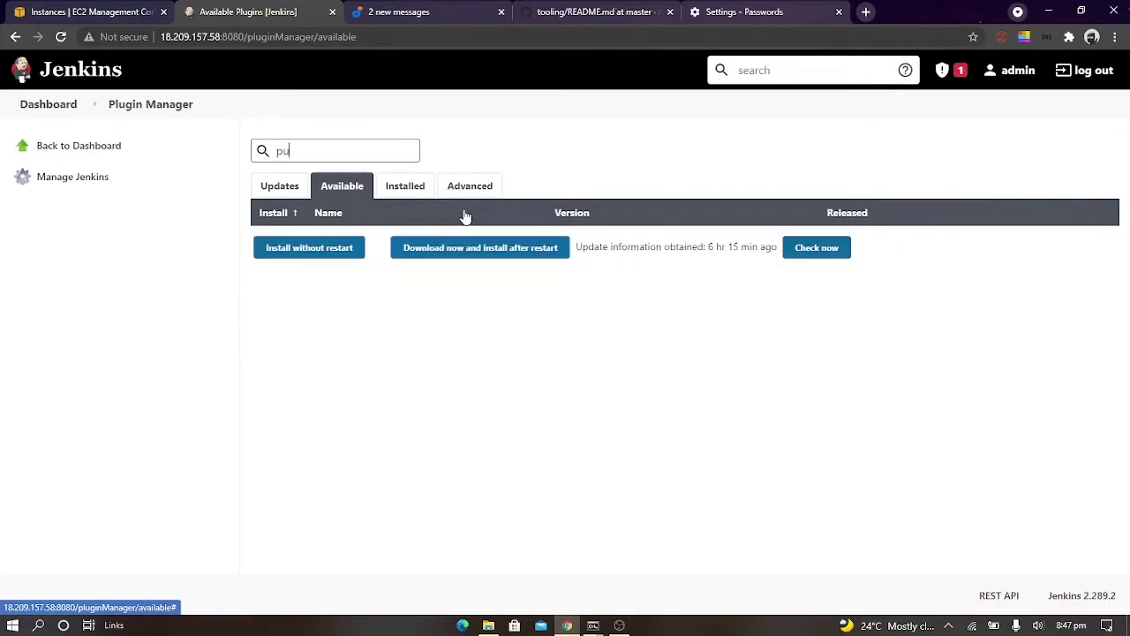
{"action": "type", "text": "blish"}
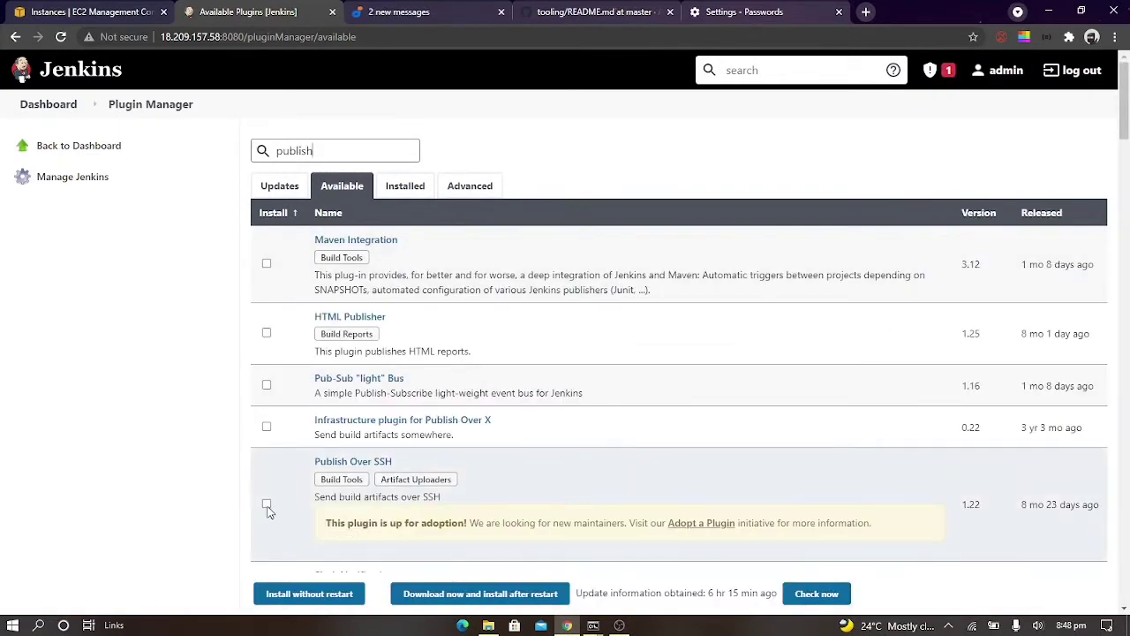
{"action": "left_click", "coordinate": [267, 505]}
{"action": "scroll", "coordinate": [462, 514], "scroll_direction": "down", "scroll_amount": 2}
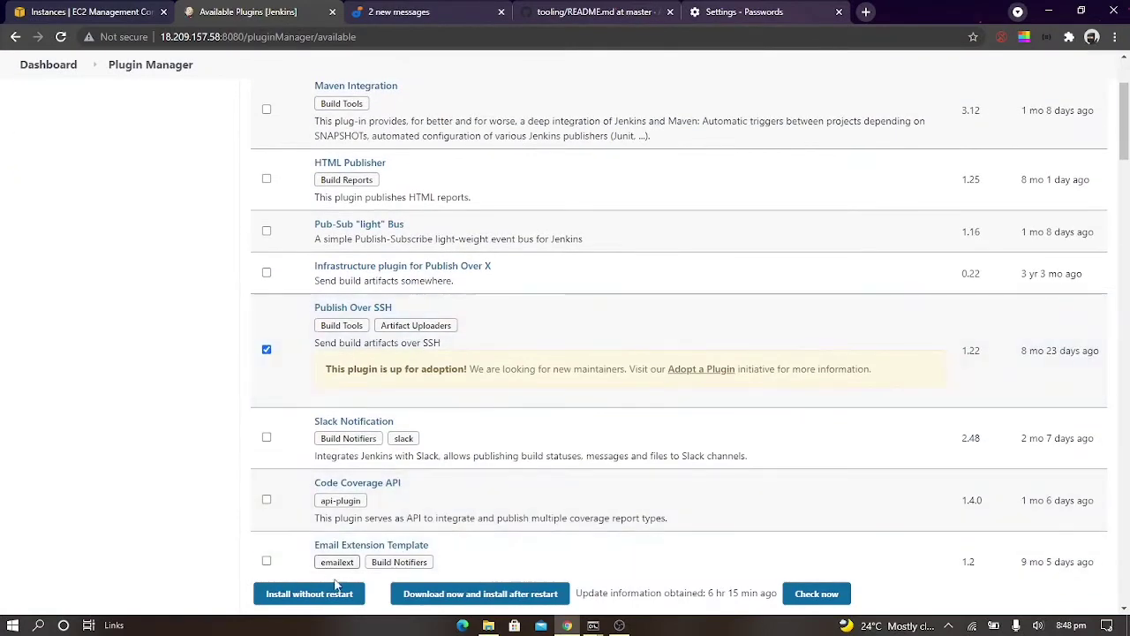
Check the guide's installation option, and install the selected Publish Over SSH plugin without a restart
{"action": "left_click", "coordinate": [459, 11]}
{"action": "scroll", "coordinate": [652, 257], "scroll_direction": "down", "scroll_amount": 3}
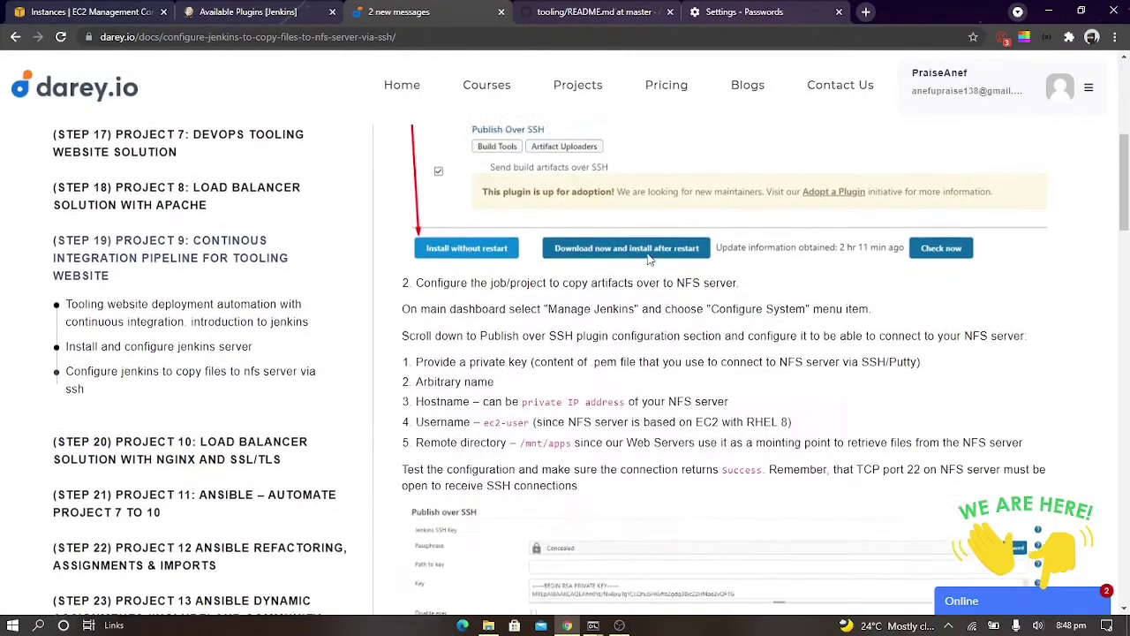
{"action": "left_click", "coordinate": [256, 11]}
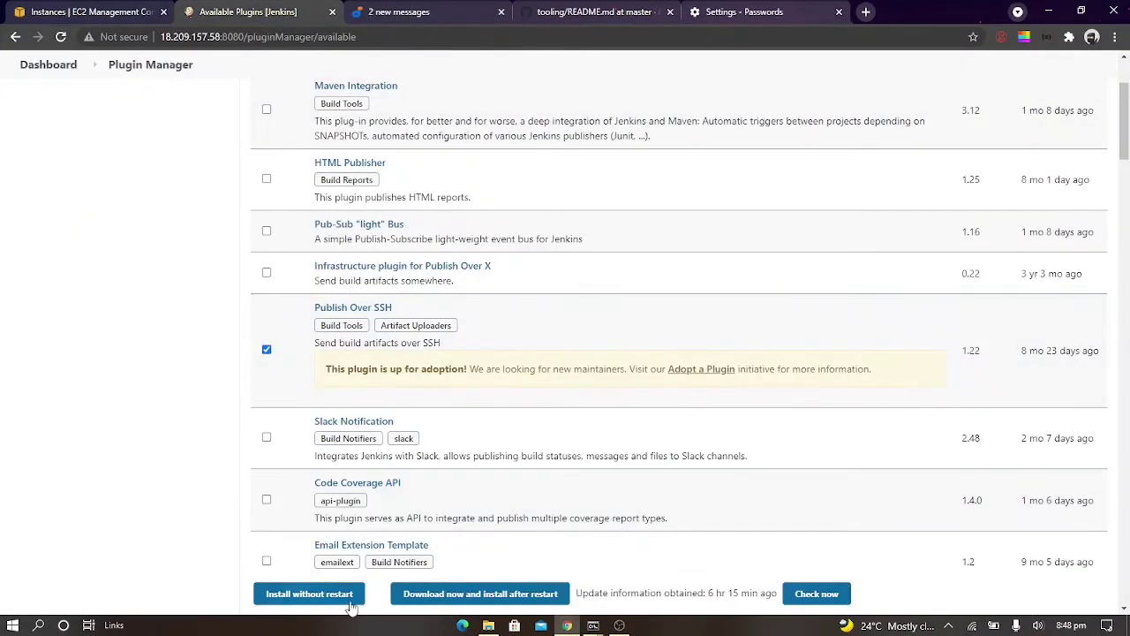
{"action": "left_click", "coordinate": [309, 593]}
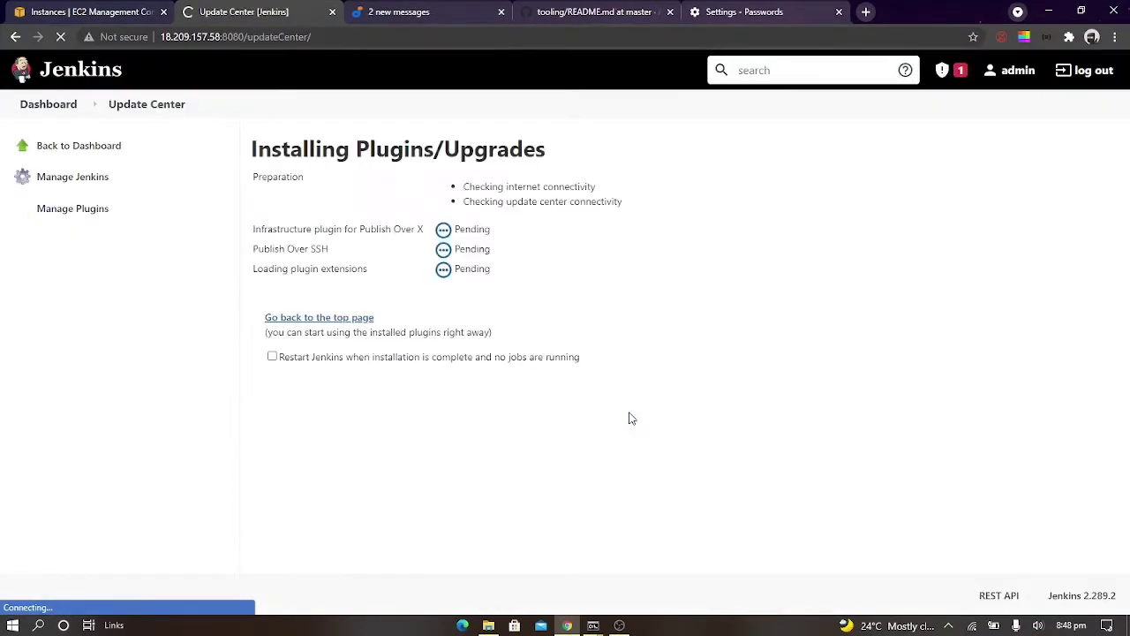
Read the guide's instructions for configuring the Publish over SSH connection to the NFS server
{"action": "left_click", "coordinate": [424, 12]}
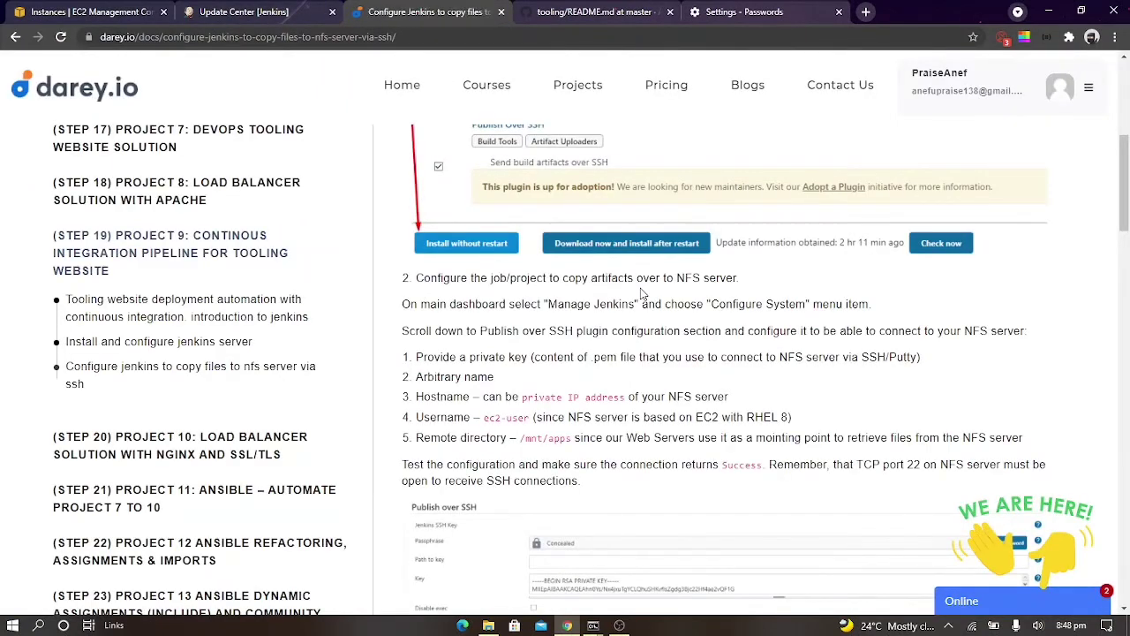
{"action": "scroll", "coordinate": [641, 292], "scroll_direction": "up", "scroll_amount": 2}
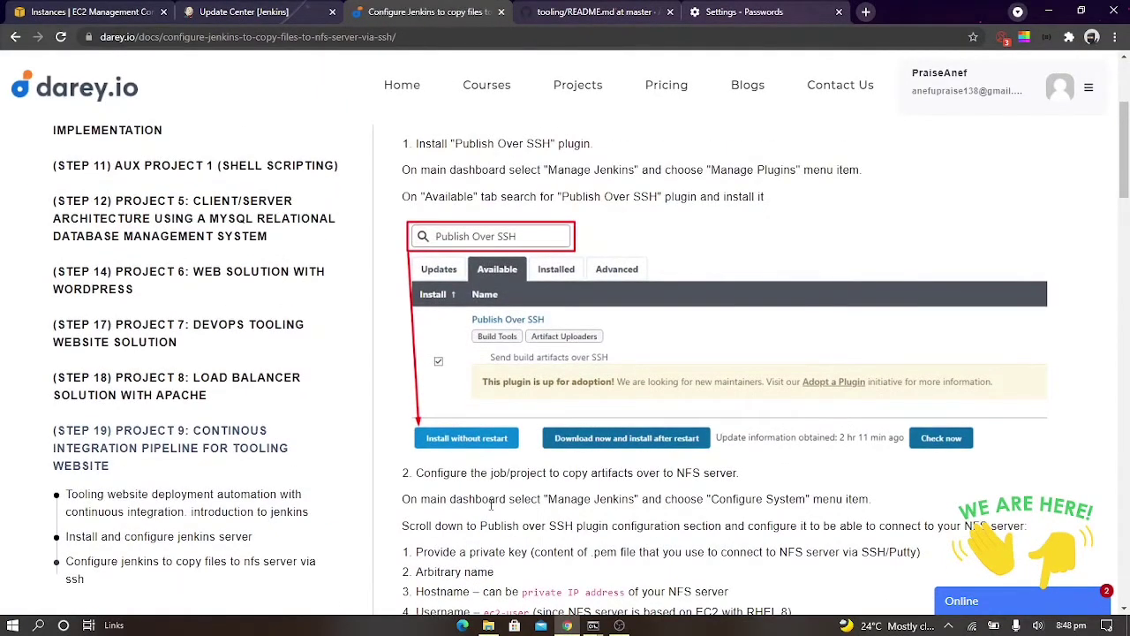
{"action": "scroll", "coordinate": [491, 503], "scroll_direction": "down", "scroll_amount": 4}
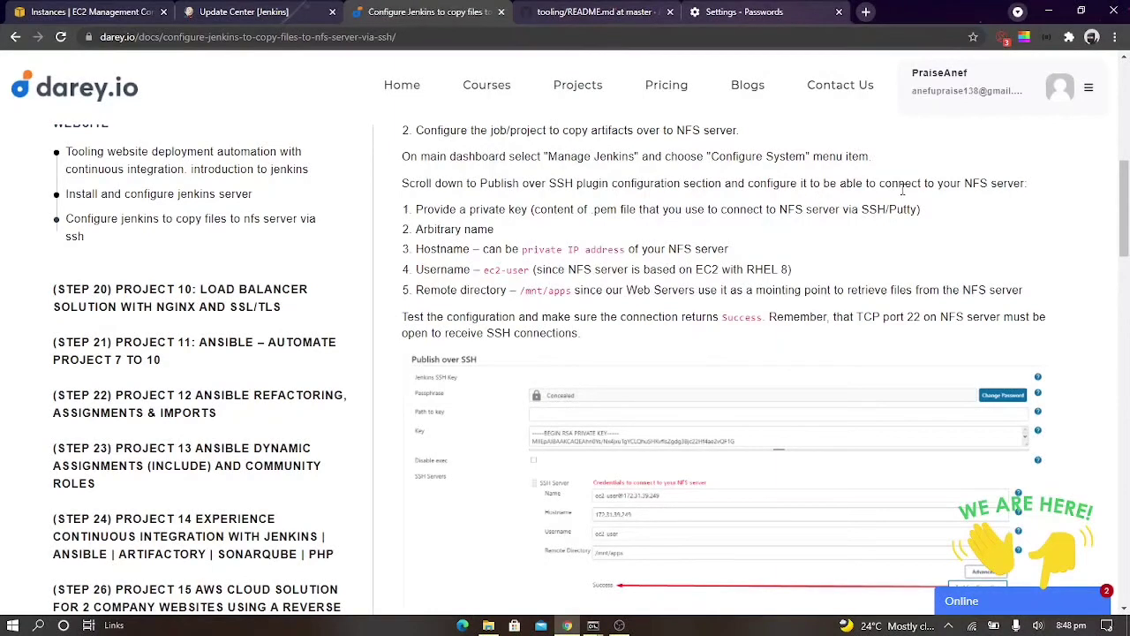
Return to Jenkins, open the system configuration page from Manage Jenkins, and locate the Publish over SSH section
{"action": "left_click", "coordinate": [272, 11]}
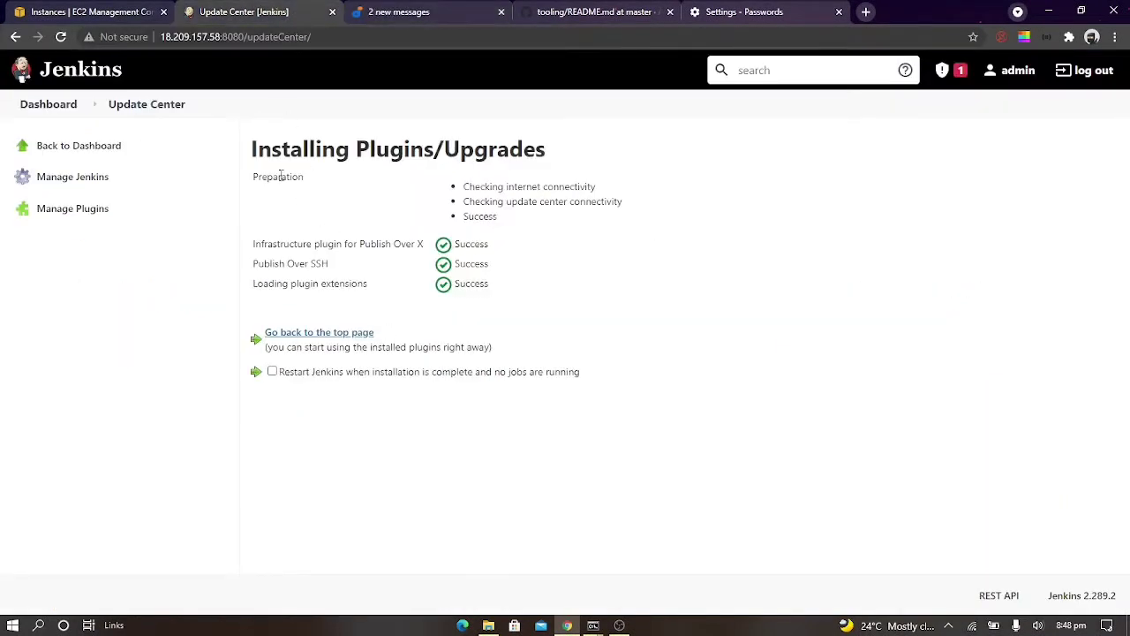
{"action": "left_click", "coordinate": [44, 104]}
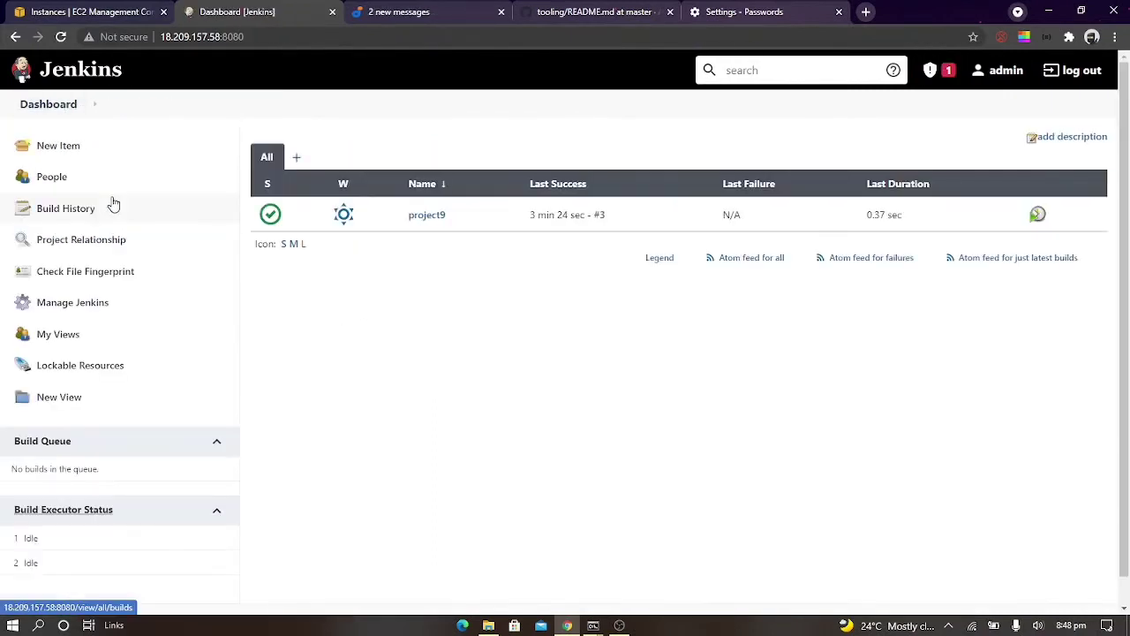
{"action": "left_click", "coordinate": [64, 305]}
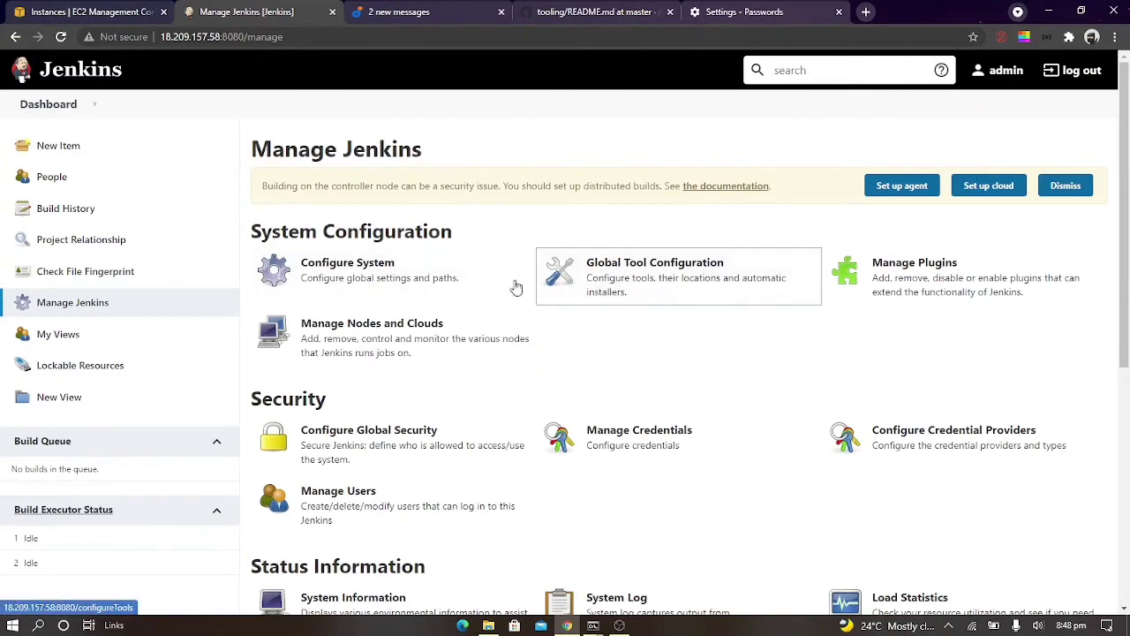
{"action": "left_click", "coordinate": [383, 281]}
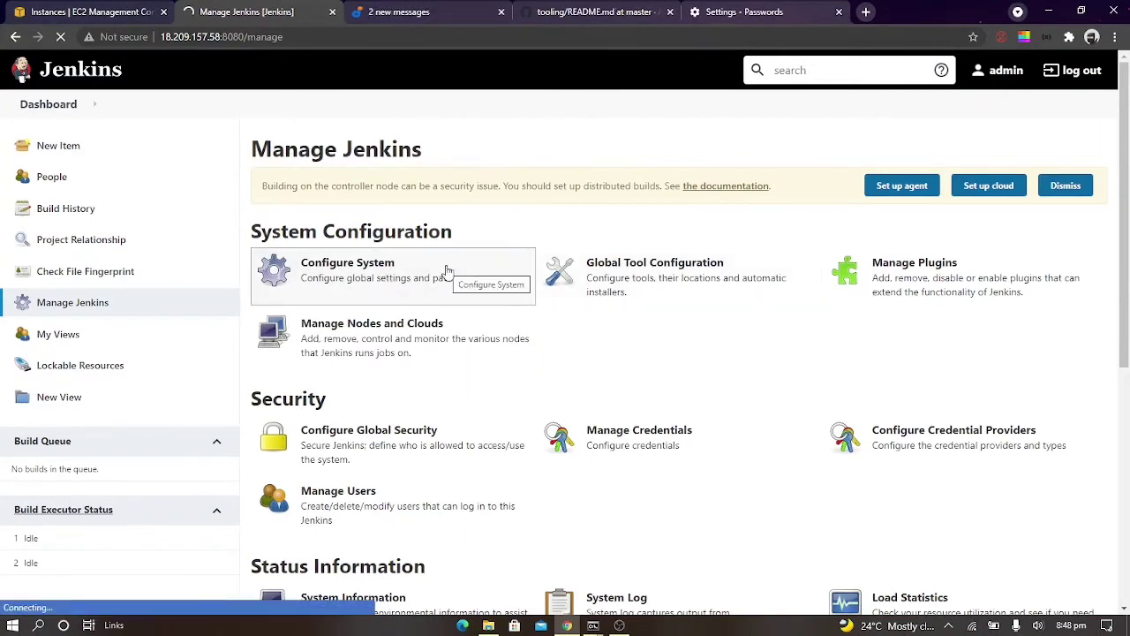
{"action": "left_click", "coordinate": [441, 10]}
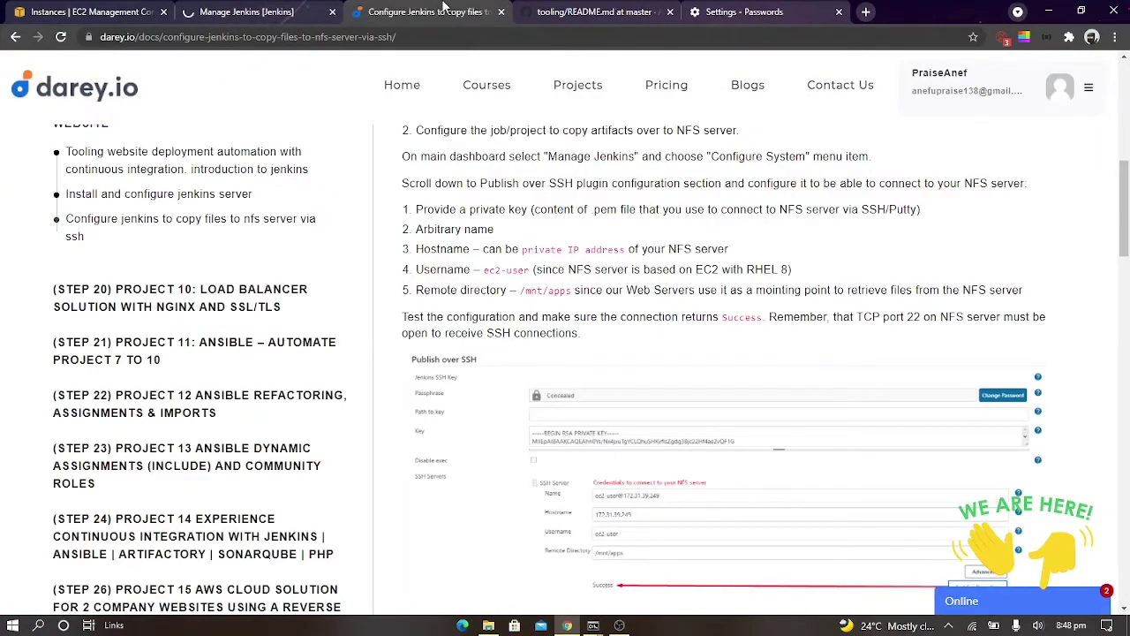
{"action": "left_click", "coordinate": [318, 11]}
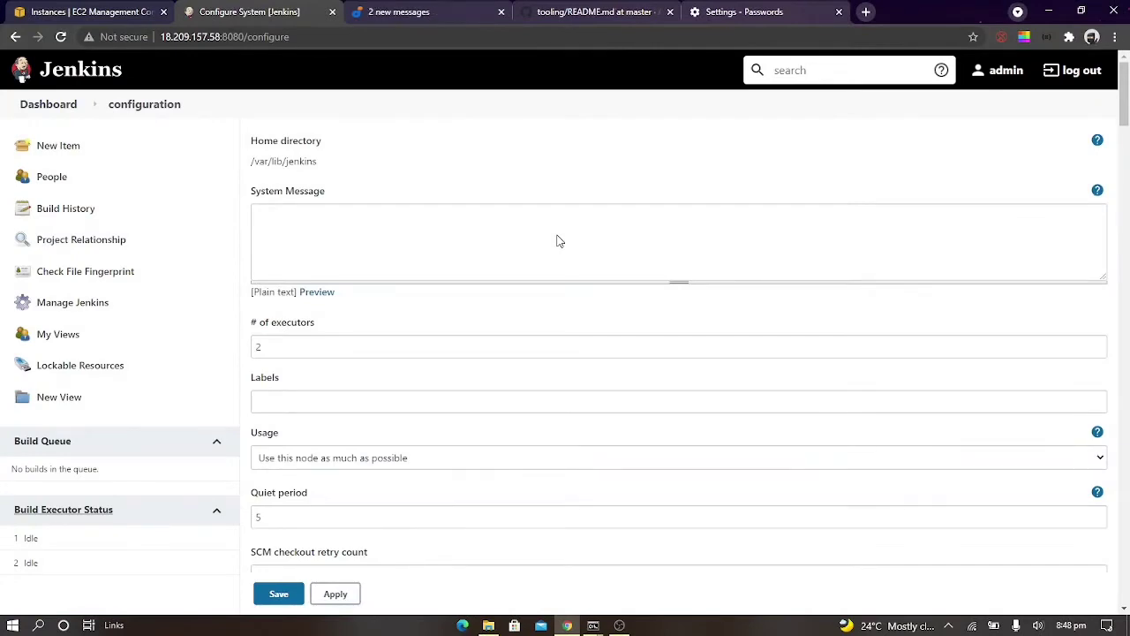
{"action": "scroll", "coordinate": [557, 241], "scroll_direction": "down", "scroll_amount": 8}
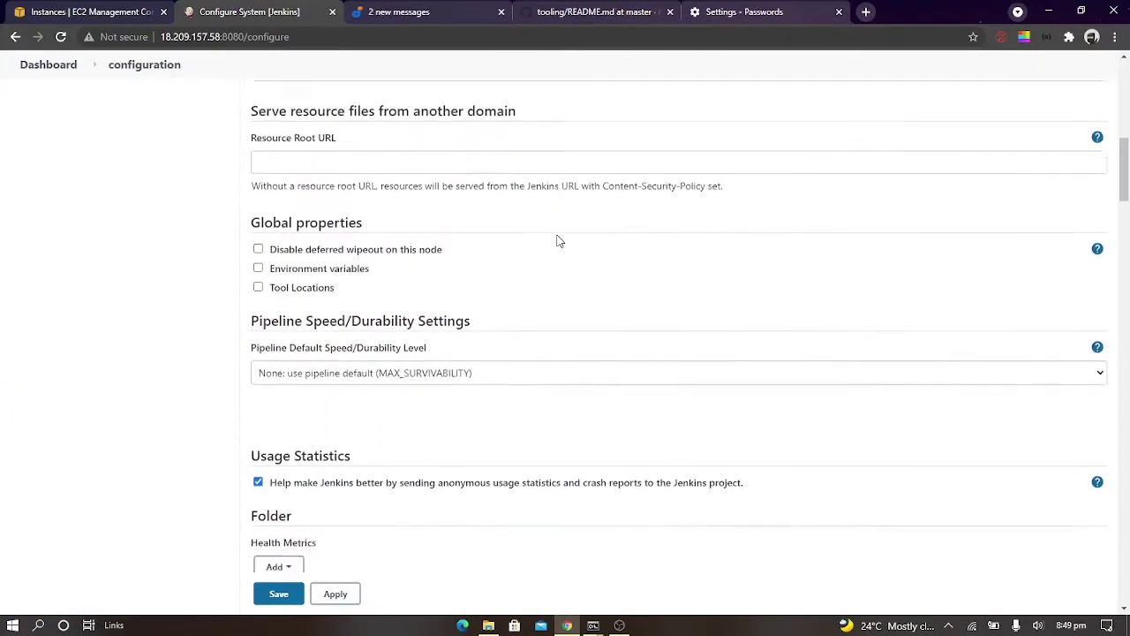
{"action": "scroll", "coordinate": [557, 241], "scroll_direction": "down", "scroll_amount": 10}
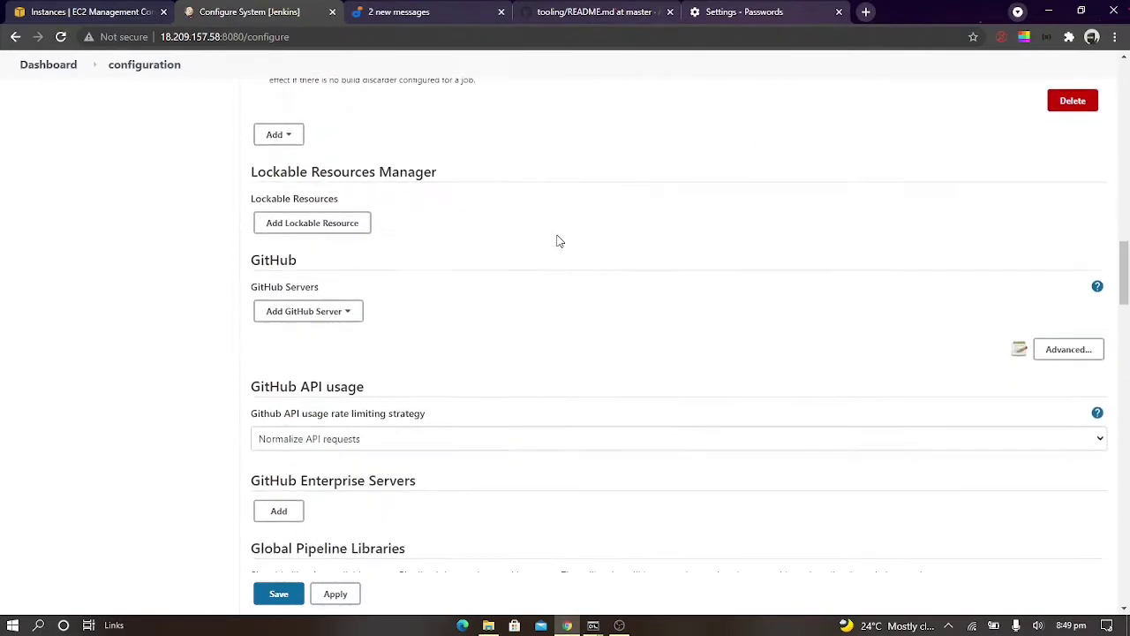
{"action": "scroll", "coordinate": [558, 241], "scroll_direction": "down", "scroll_amount": 10}
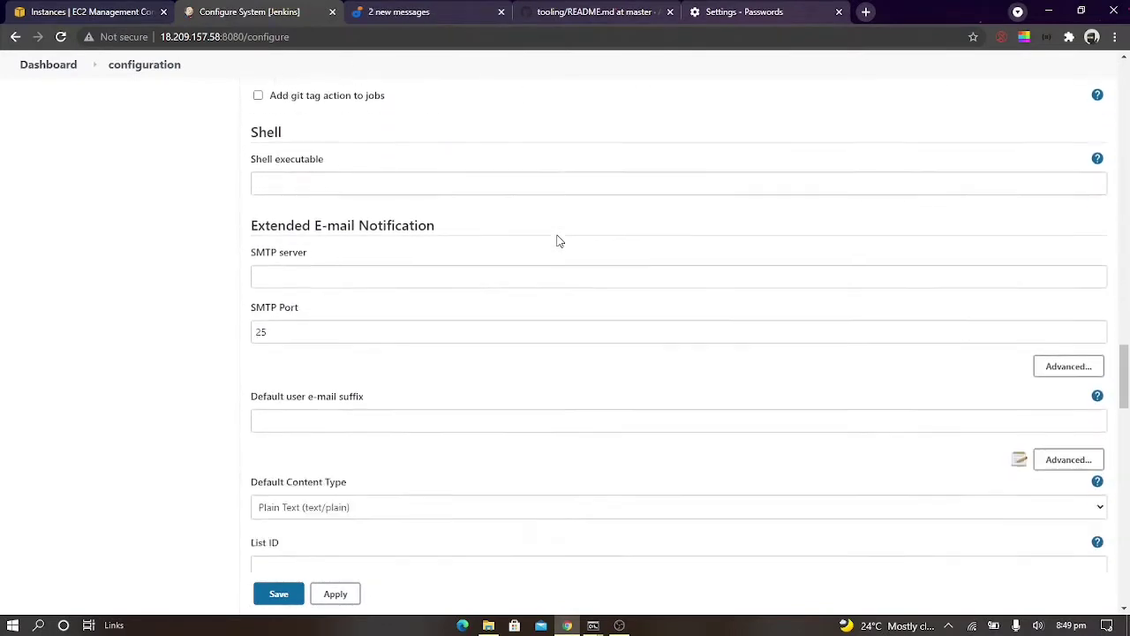
{"action": "scroll", "coordinate": [557, 241], "scroll_direction": "down", "scroll_amount": 10}
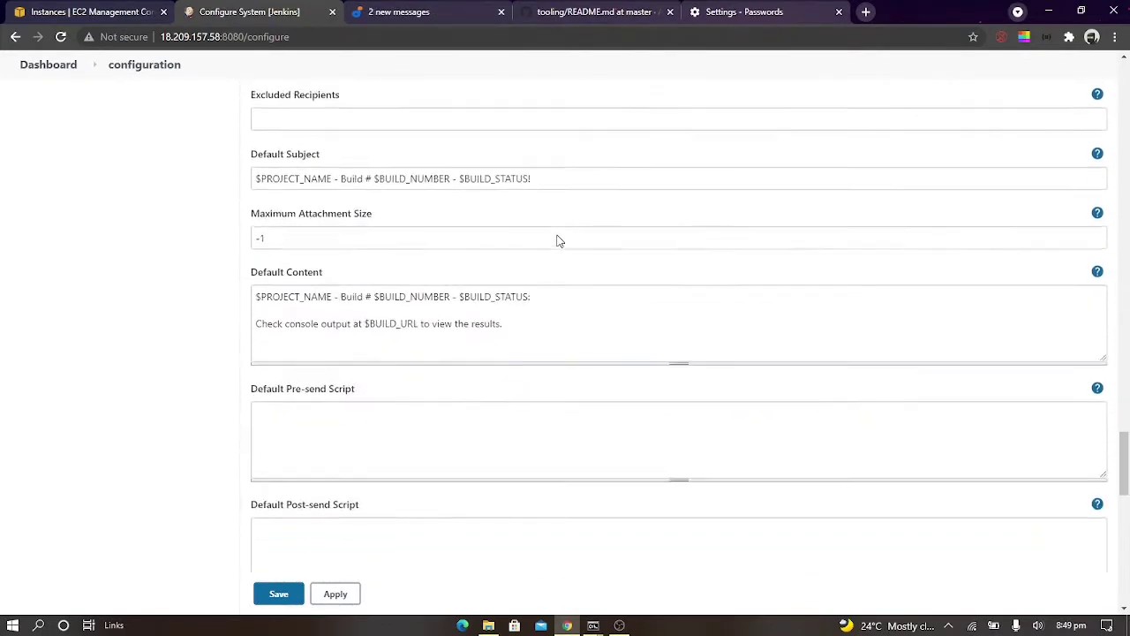
{"action": "scroll", "coordinate": [557, 241], "scroll_direction": "down", "scroll_amount": 8}
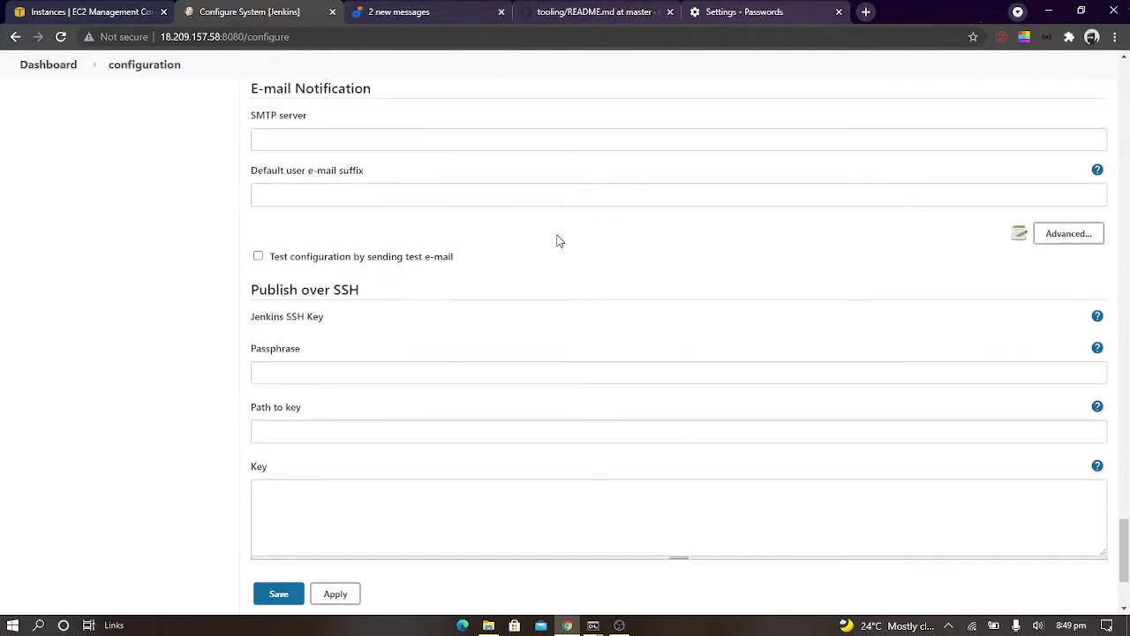
{"action": "scroll", "coordinate": [557, 241], "scroll_direction": "down", "scroll_amount": 2}
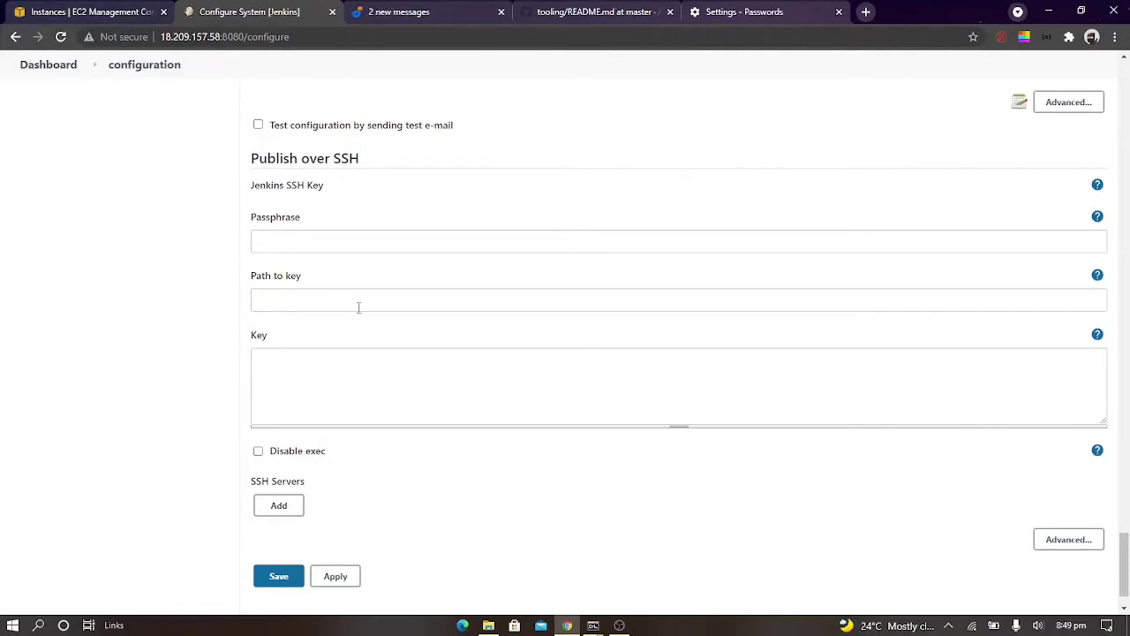
{"action": "scroll", "coordinate": [471, 284], "scroll_direction": "down", "scroll_amount": 1}
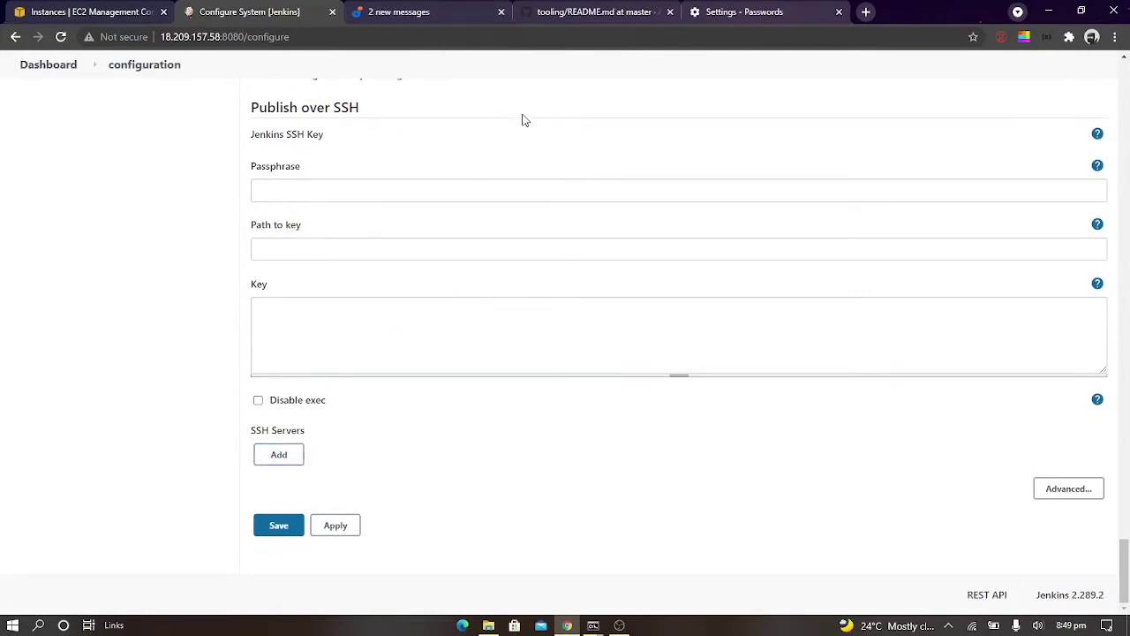
Compare the empty Publish over SSH fields with the guide's example, and show the help for the Passphrase field
{"action": "key", "text": "ctrl+Tab"}
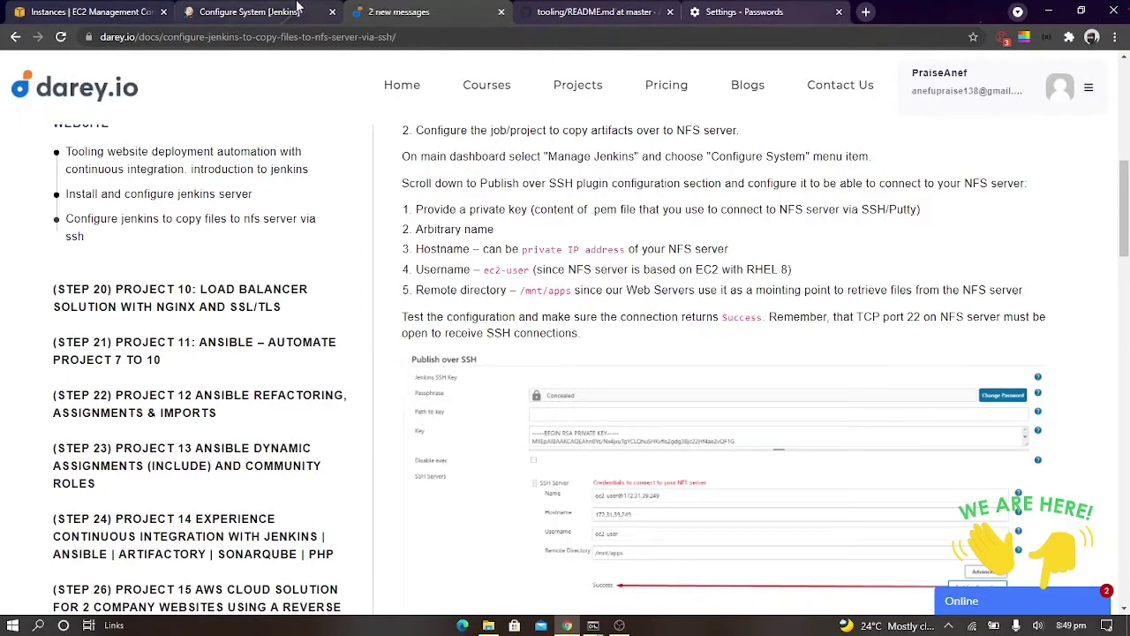
{"action": "left_click", "coordinate": [237, 8]}
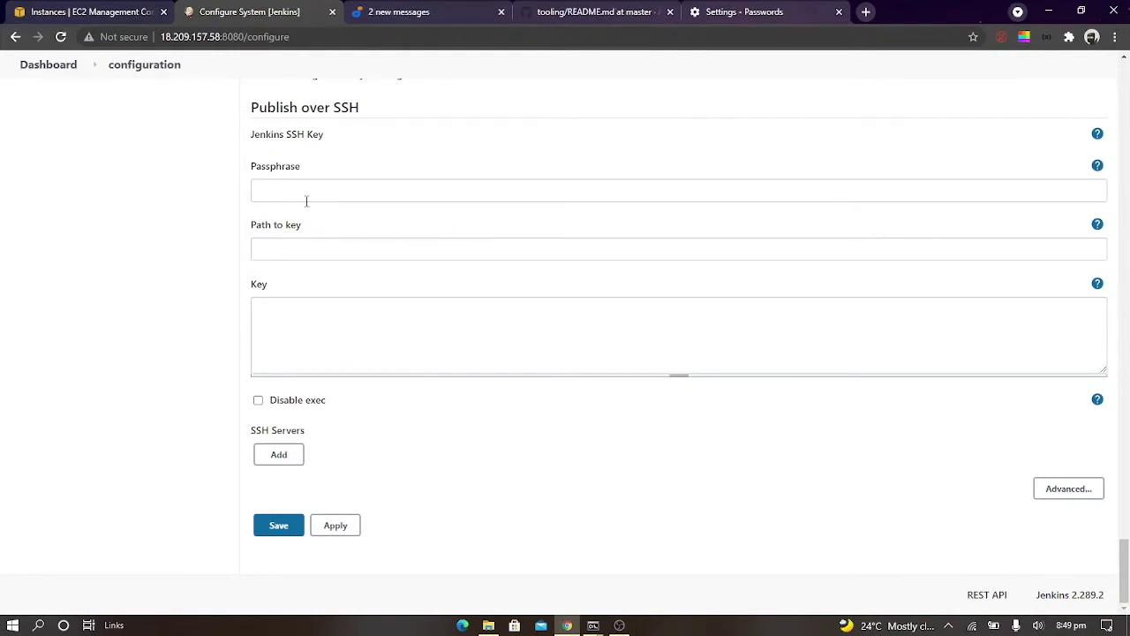
{"action": "left_click", "coordinate": [385, 10]}
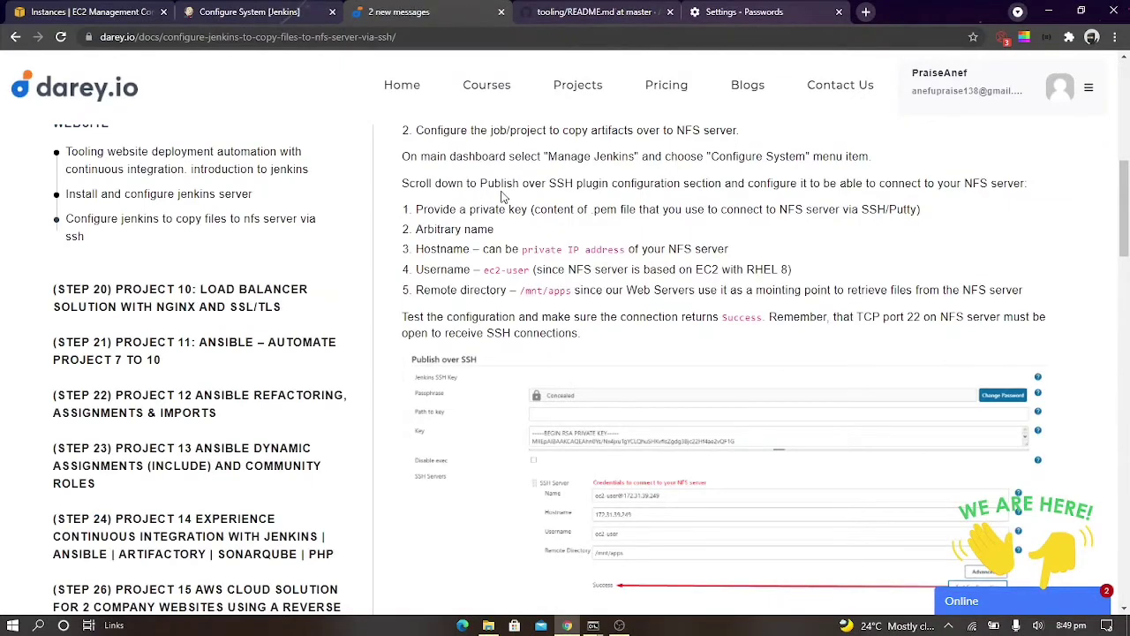
{"action": "scroll", "coordinate": [576, 256], "scroll_direction": "down", "scroll_amount": 1}
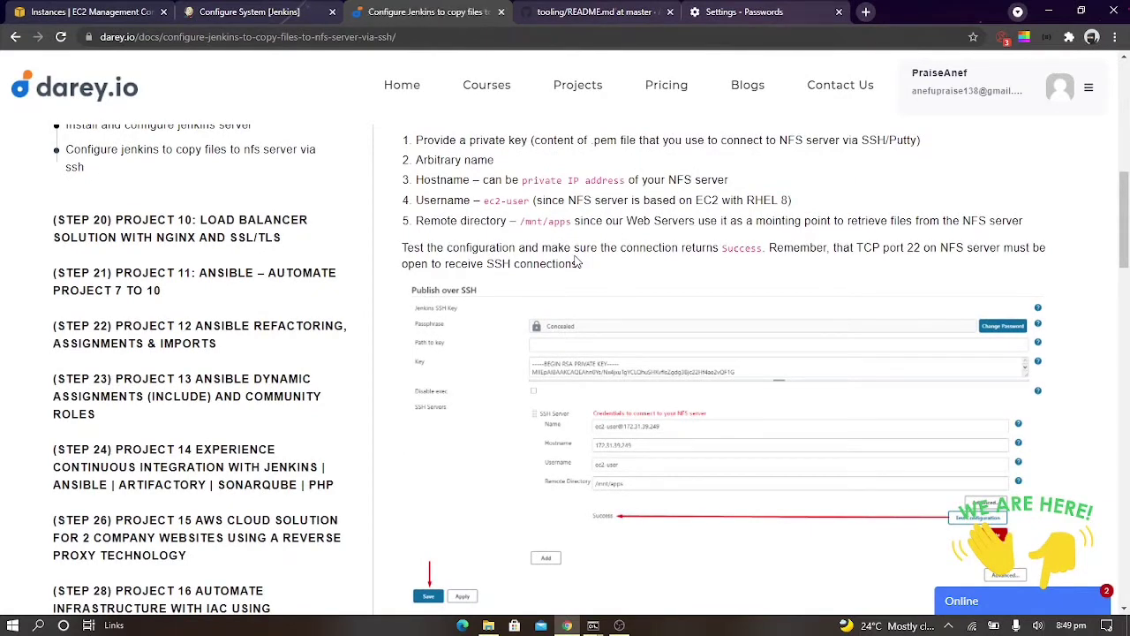
{"action": "left_click", "coordinate": [281, 10]}
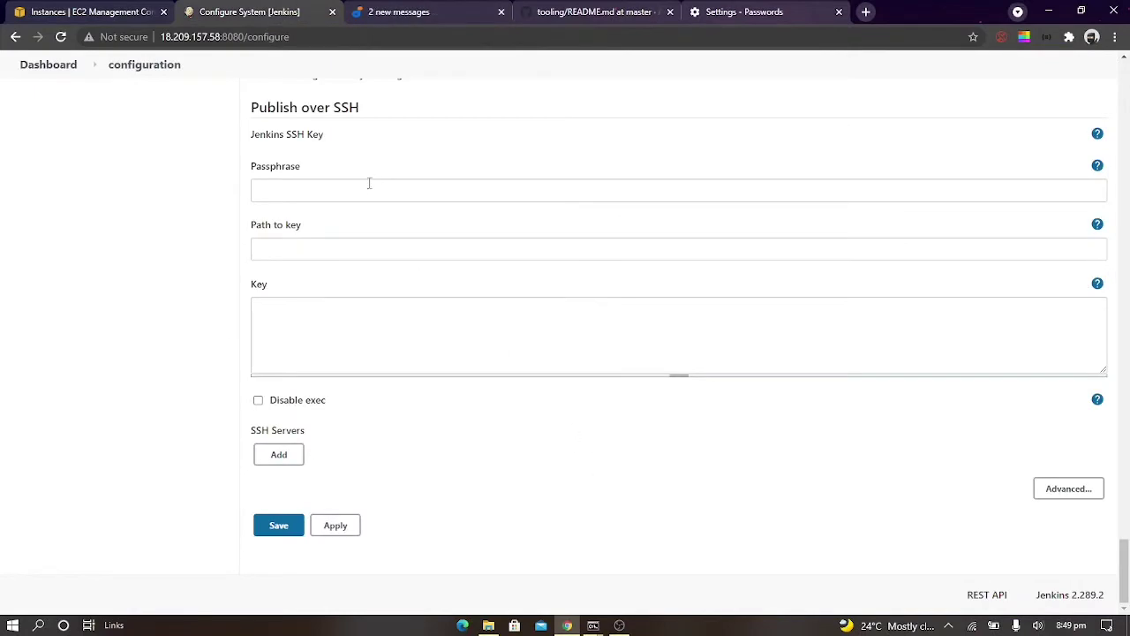
{"action": "left_click", "coordinate": [365, 8]}
{"action": "left_click", "coordinate": [261, 11]}
{"action": "left_click", "coordinate": [1098, 167]}
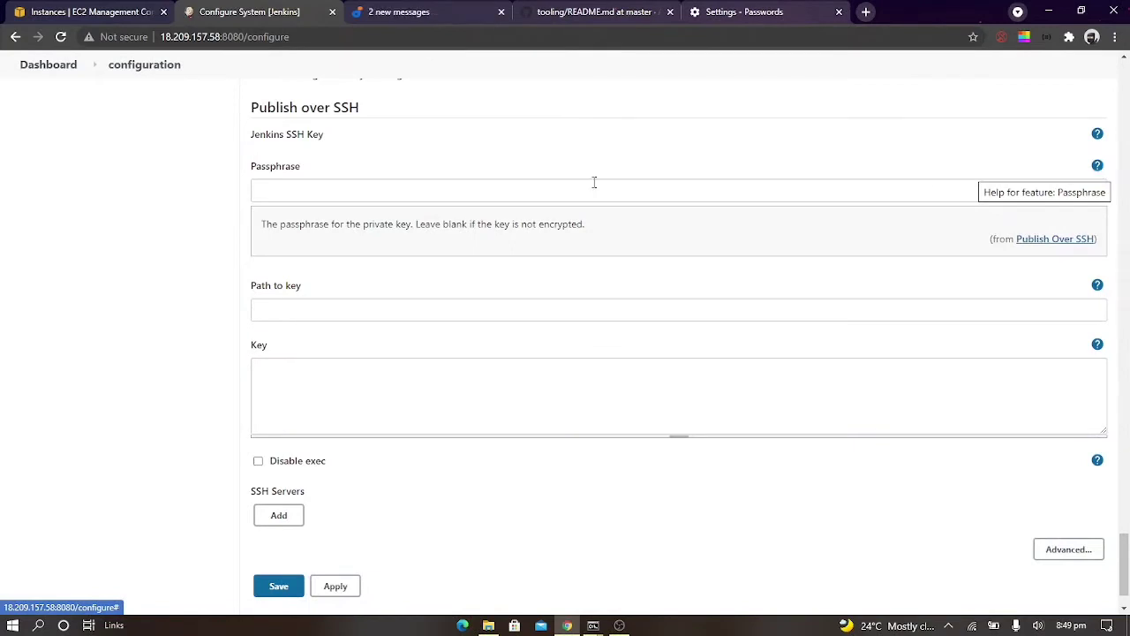
Switch to the Jenkins server's terminal session, exit the root shell, and change to the home directory
{"action": "left_click", "coordinate": [409, 371]}
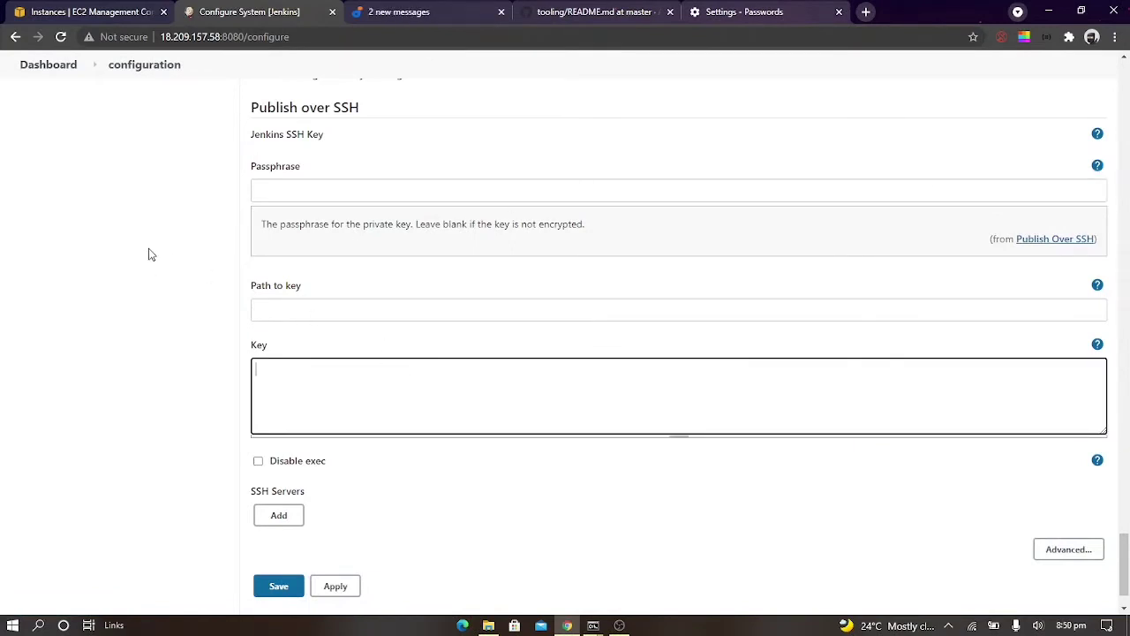
{"action": "left_click", "coordinate": [593, 625]}
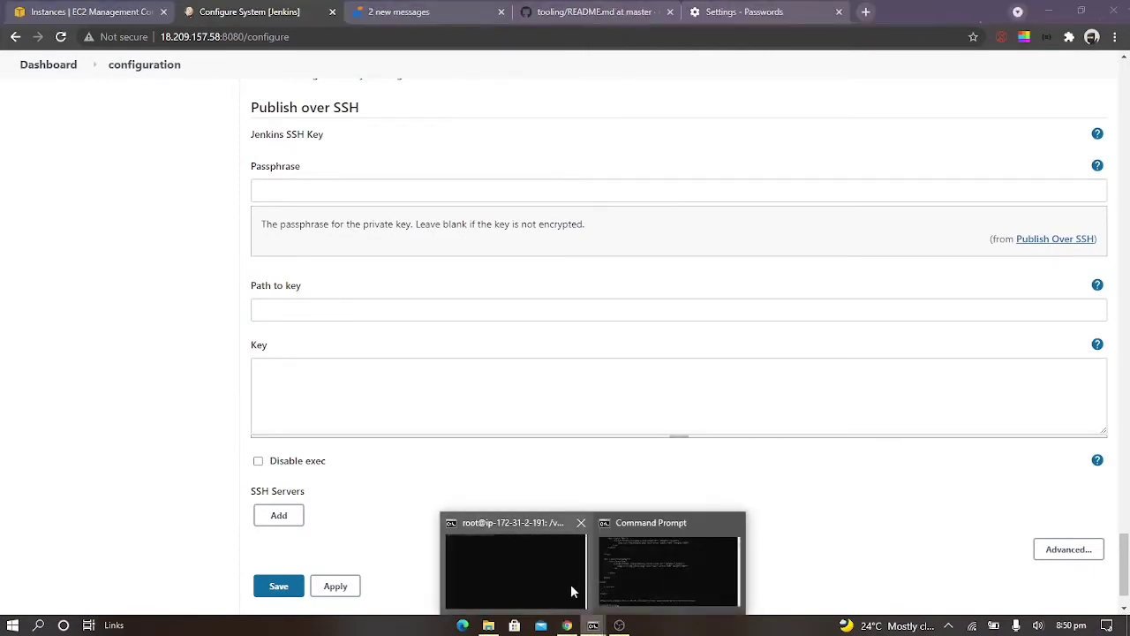
{"action": "left_click", "coordinate": [679, 559]}
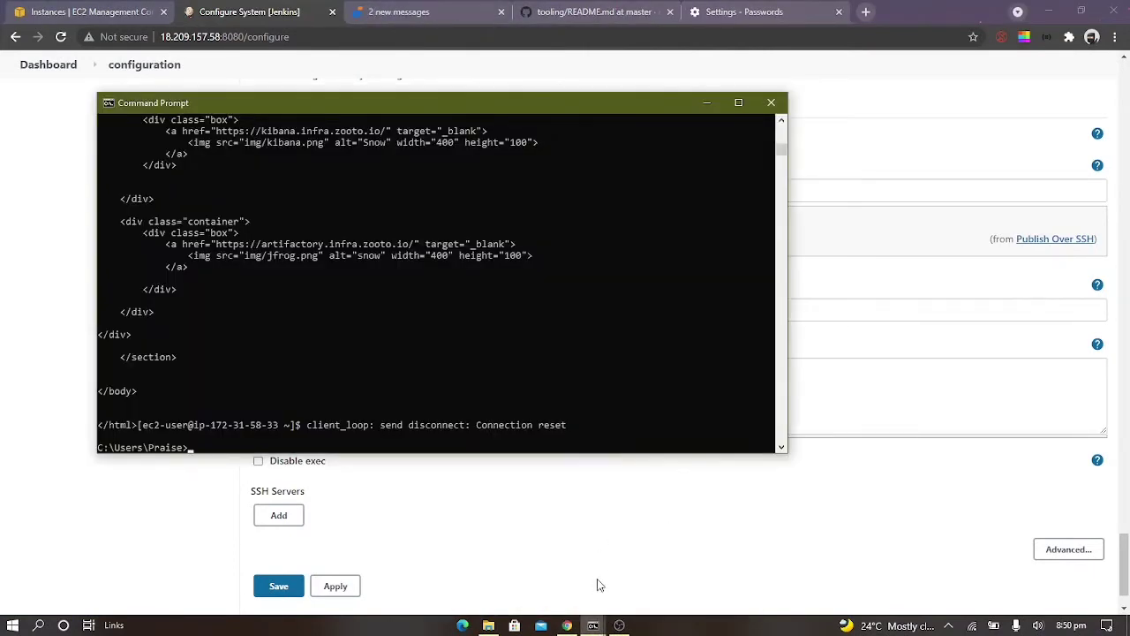
{"action": "mouse_move", "coordinate": [593, 625]}
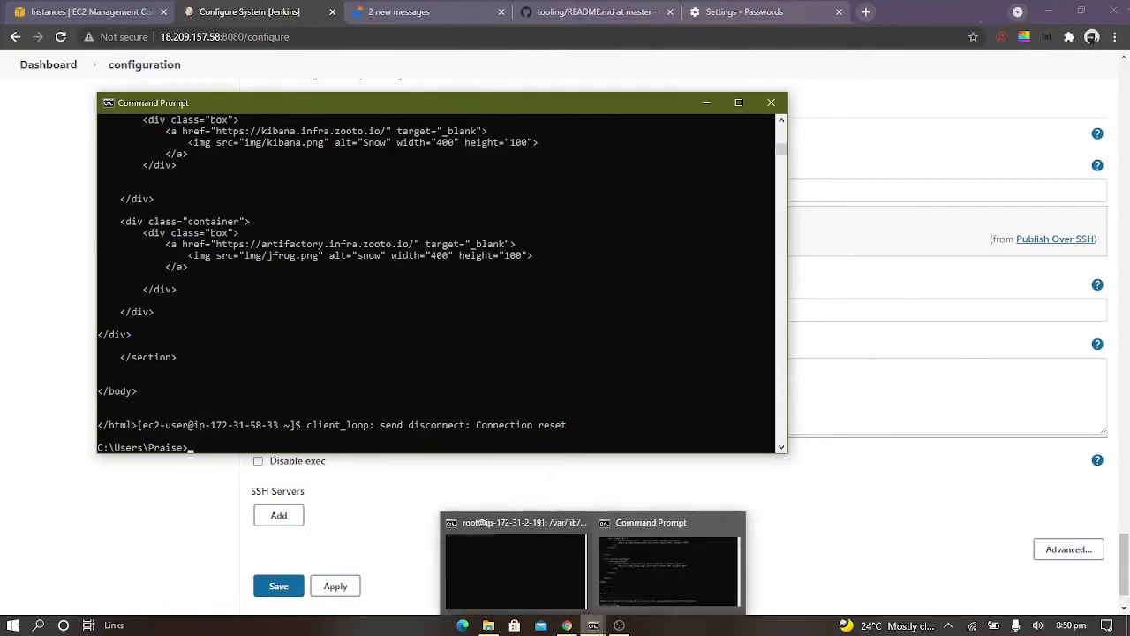
{"action": "left_click", "coordinate": [543, 576]}
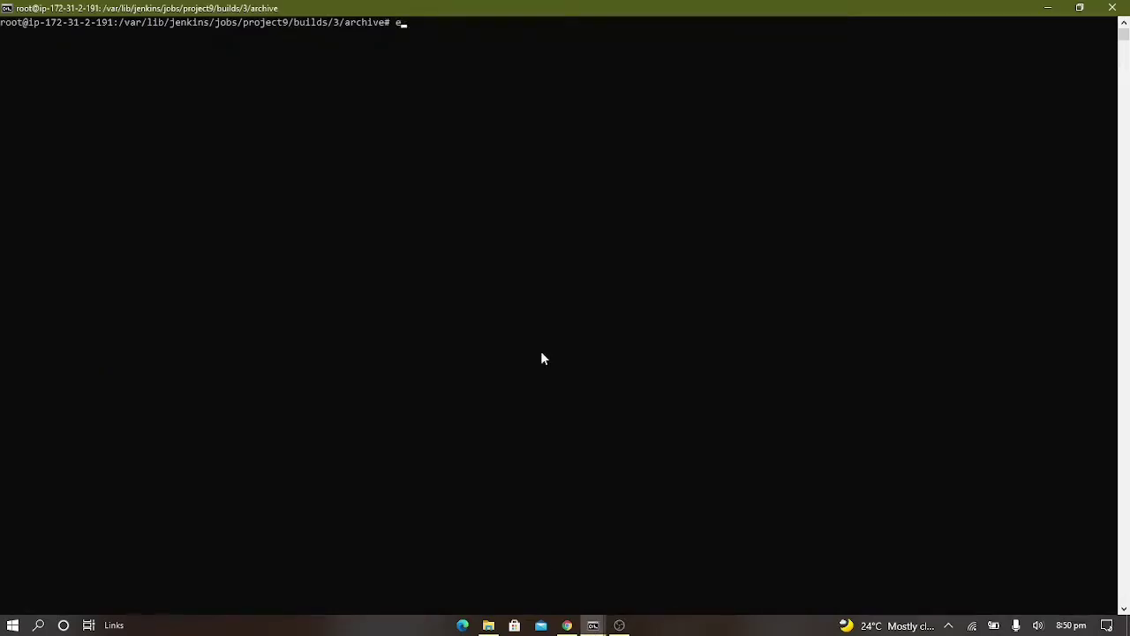
{"action": "key", "text": "Return"}
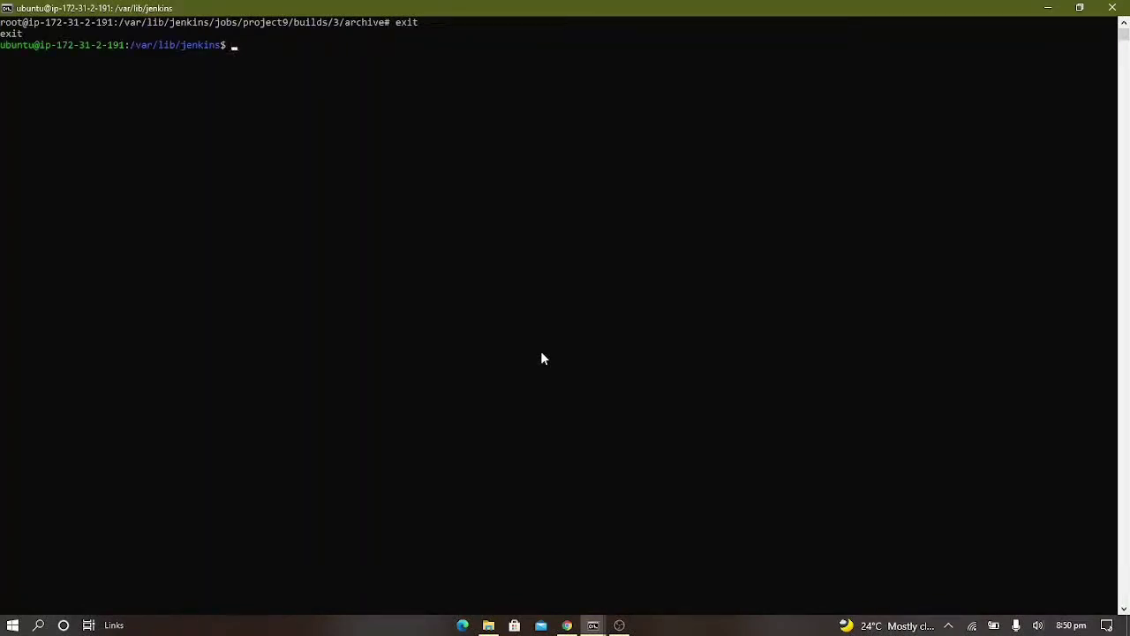
{"action": "type", "text": "cd"}
{"action": "key", "text": "Return"}
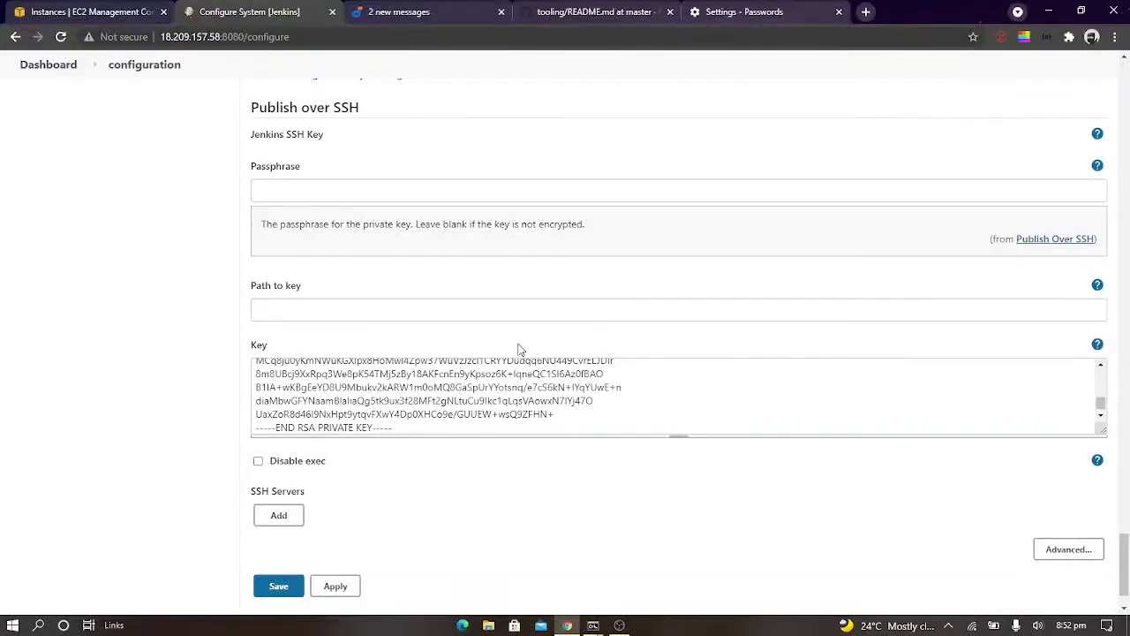
Add an SSH server entry named NFS under Publish over SSH, and show the help for its Hostname field
{"action": "scroll", "coordinate": [500, 485], "scroll_direction": "down", "scroll_amount": 1}
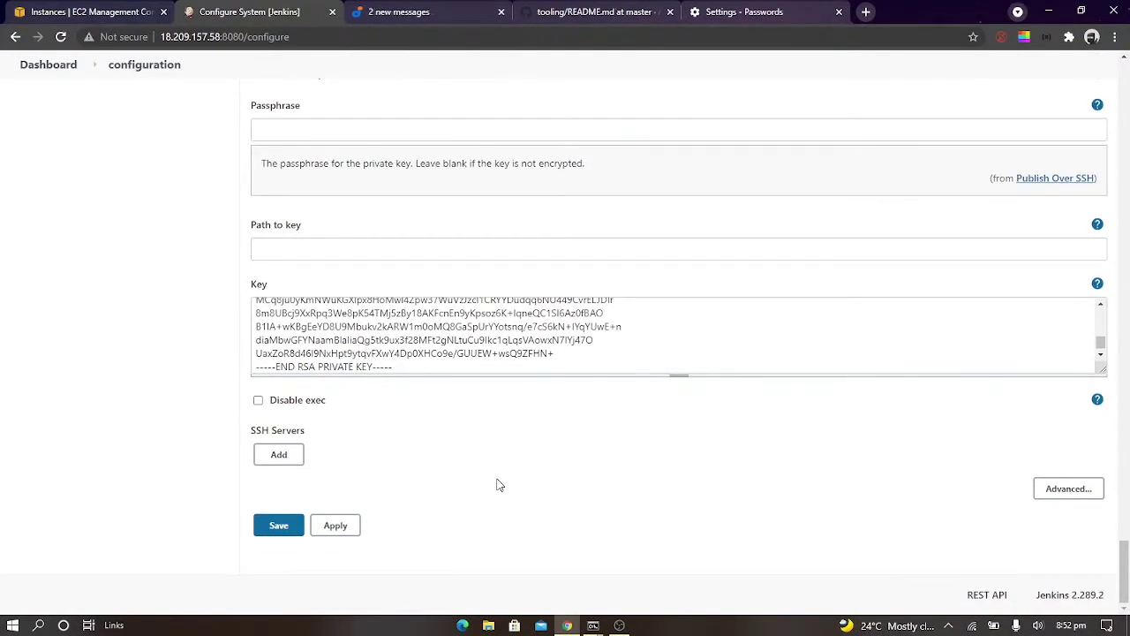
{"action": "left_click", "coordinate": [278, 455]}
{"action": "scroll", "coordinate": [517, 478], "scroll_direction": "down", "scroll_amount": 1}
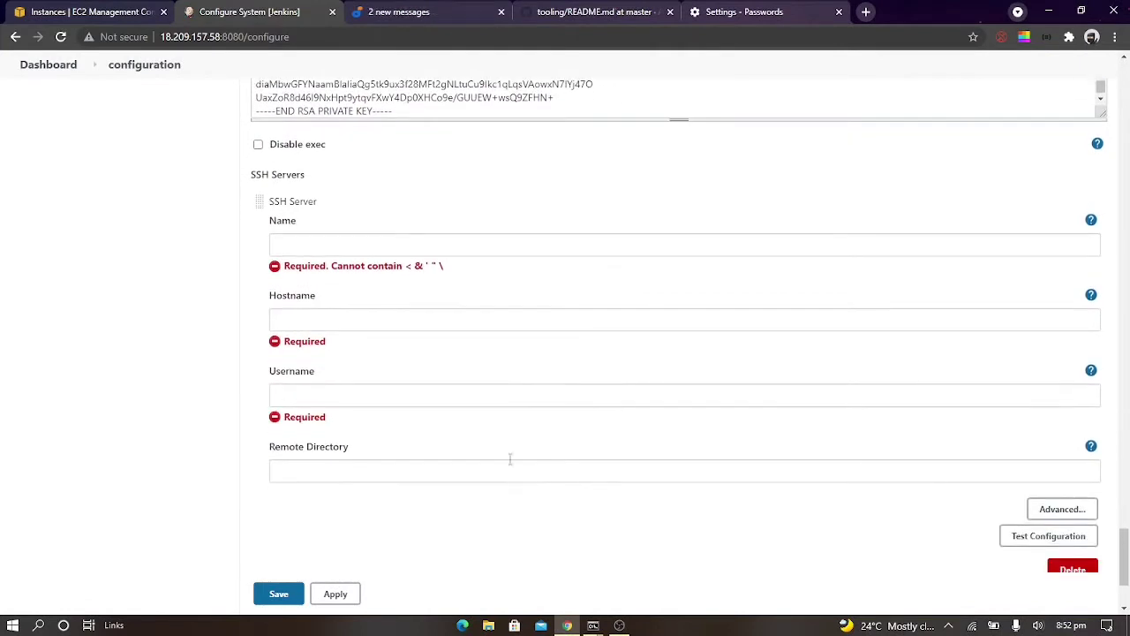
{"action": "left_click", "coordinate": [304, 247]}
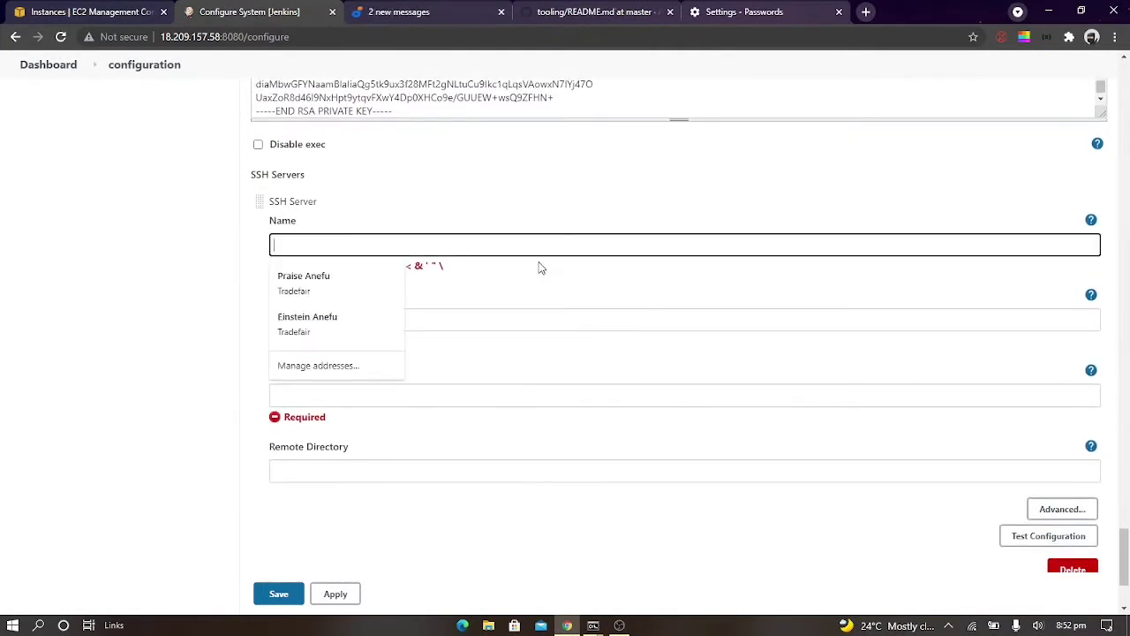
{"action": "type", "text": "NFS"}
{"action": "key", "text": "Tab"}
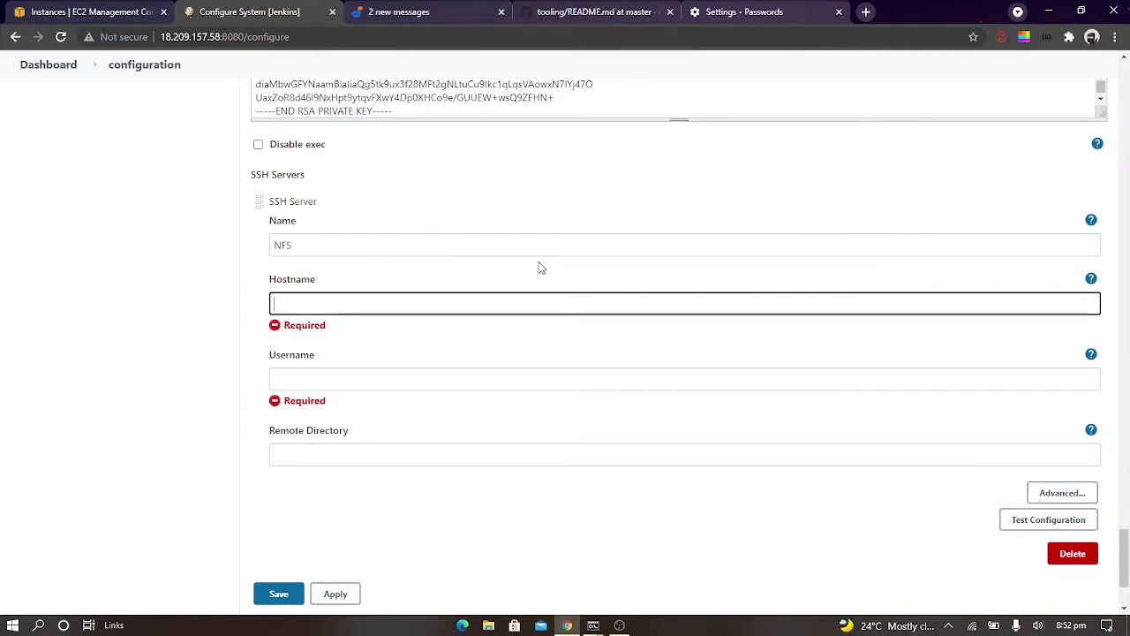
{"action": "left_click", "coordinate": [1091, 279]}
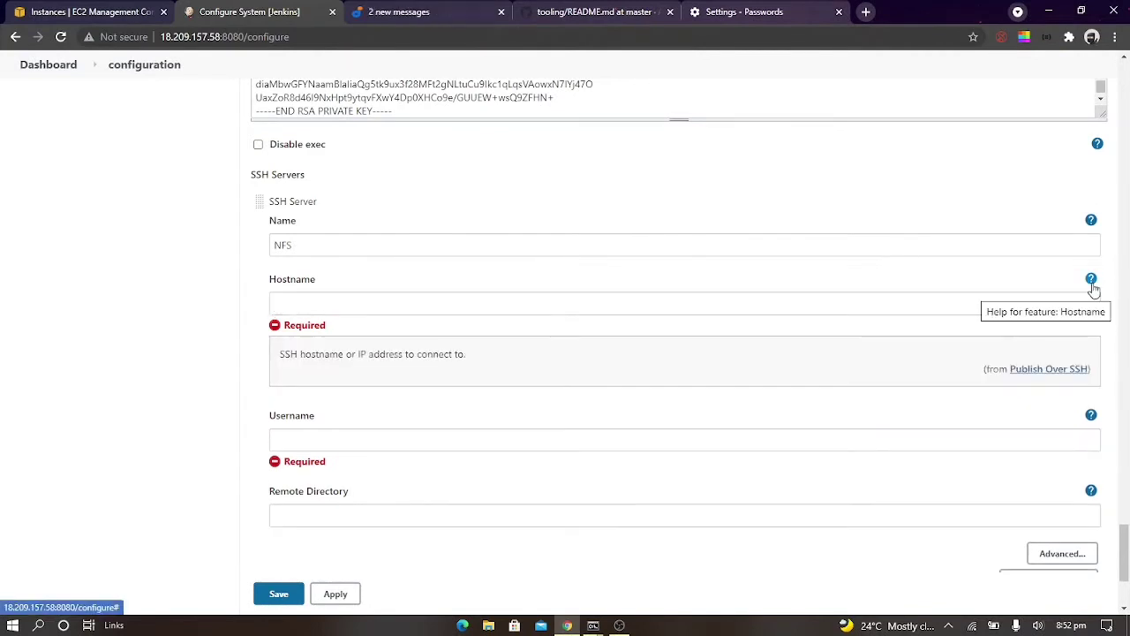
{"action": "left_click", "coordinate": [475, 310]}
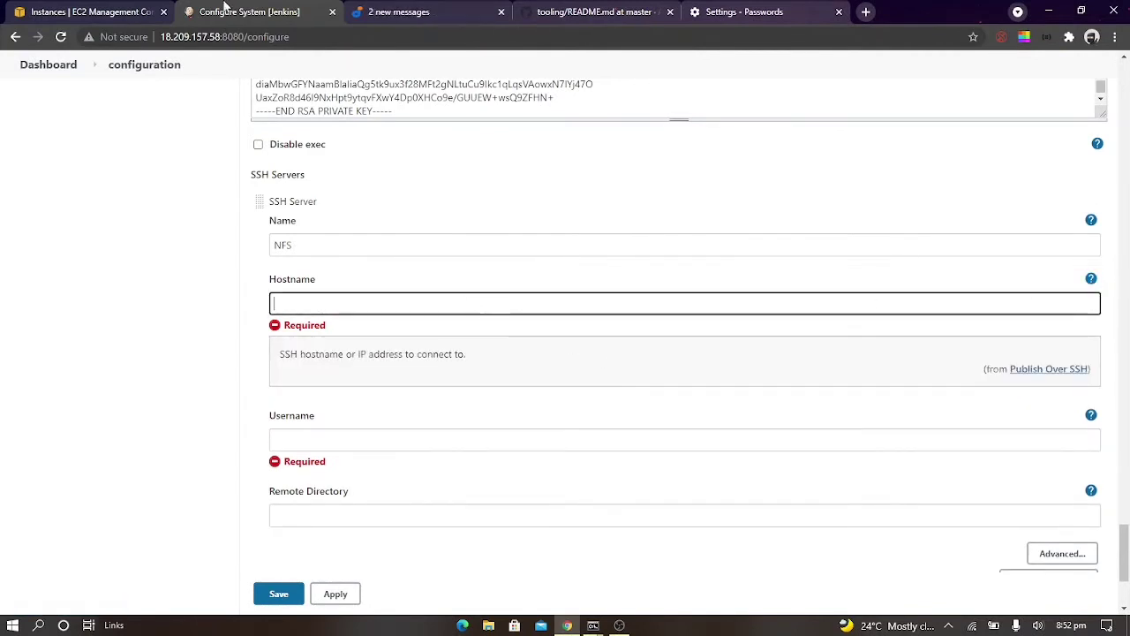
Copy the NFS instance's private IPv4 address from the EC2 console and enter it as the SSH server's hostname in Jenkins
{"action": "left_click", "coordinate": [69, 11]}
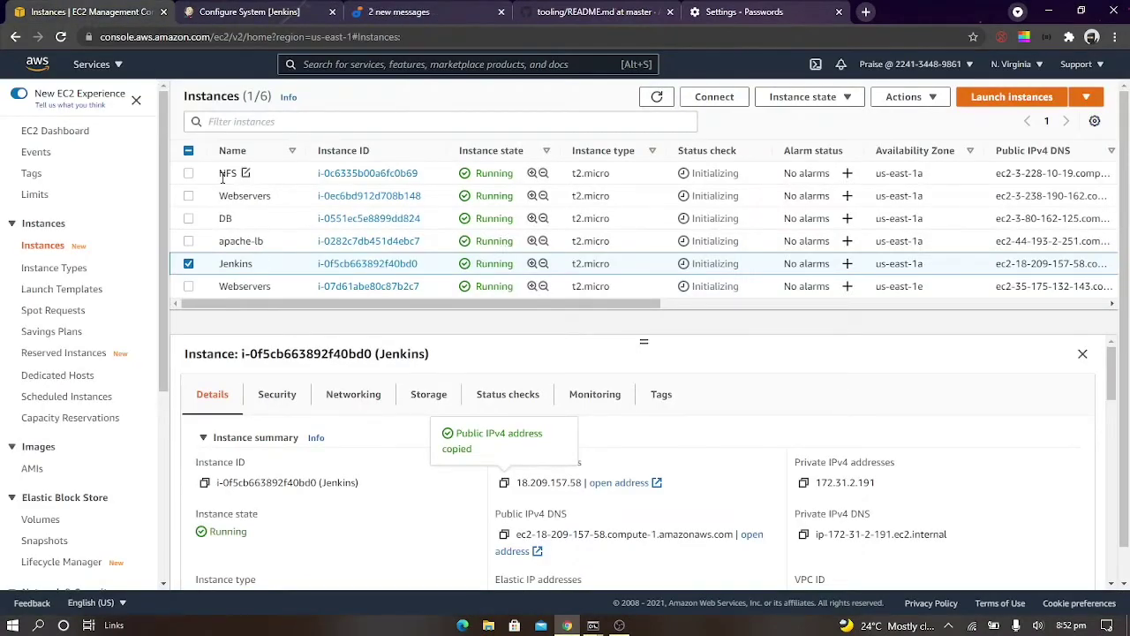
{"action": "left_click", "coordinate": [252, 173]}
{"action": "left_click", "coordinate": [803, 483]}
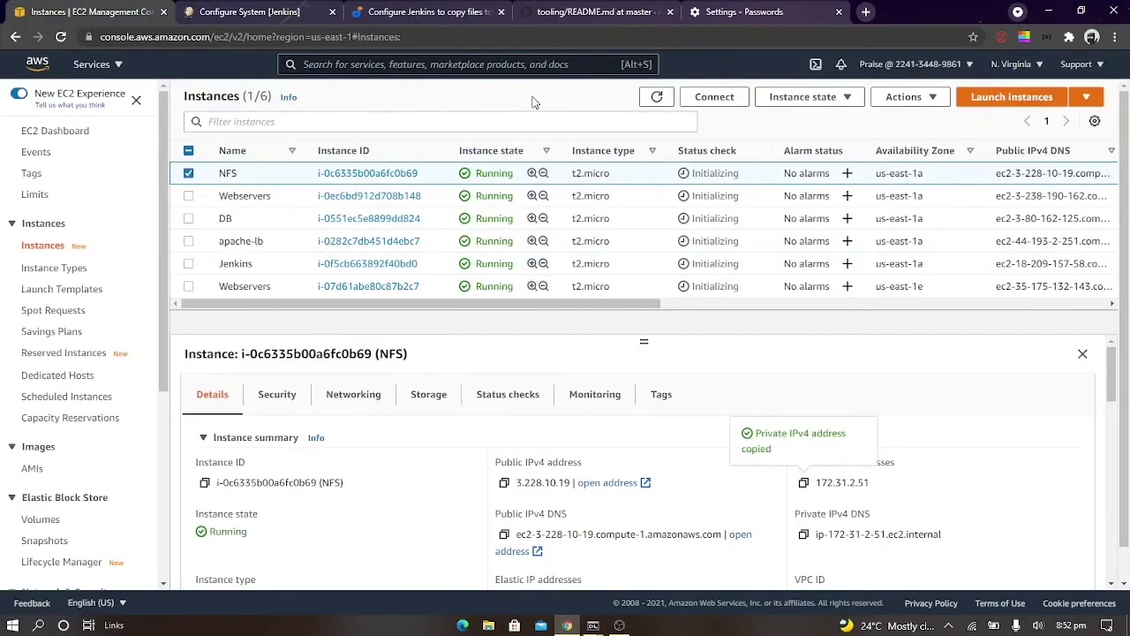
{"action": "left_click", "coordinate": [252, 11]}
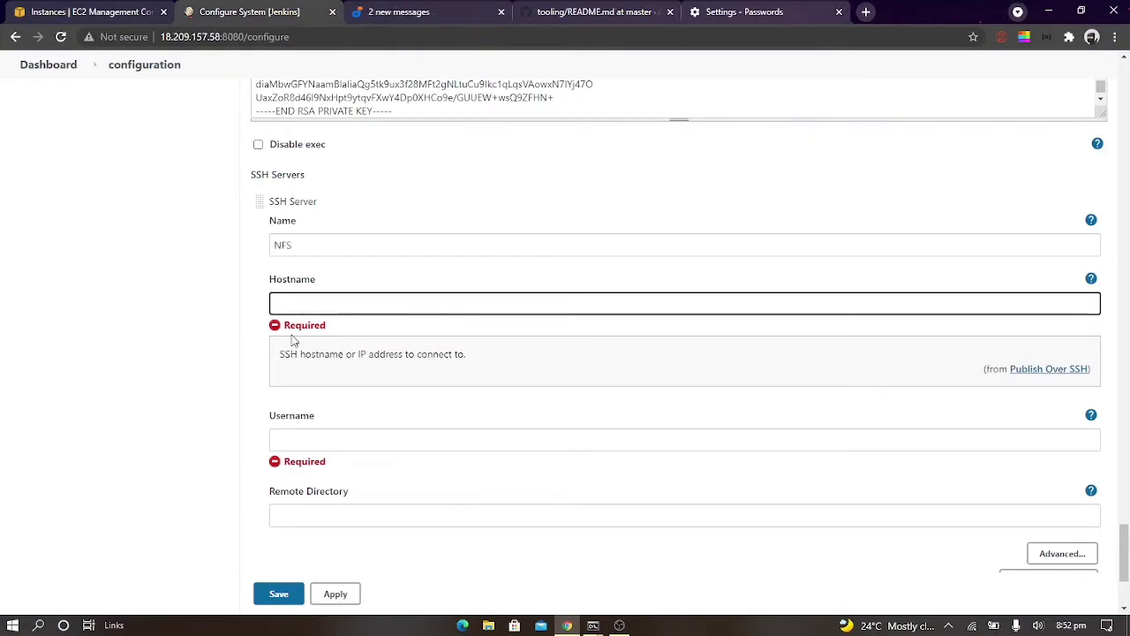
{"action": "key", "text": "ctrl+v"}
Set the NFS SSH server's username to ec2-user and its remote directory to /mnt/apps
{"action": "left_click", "coordinate": [395, 438]}
{"action": "type", "text": "ec"}
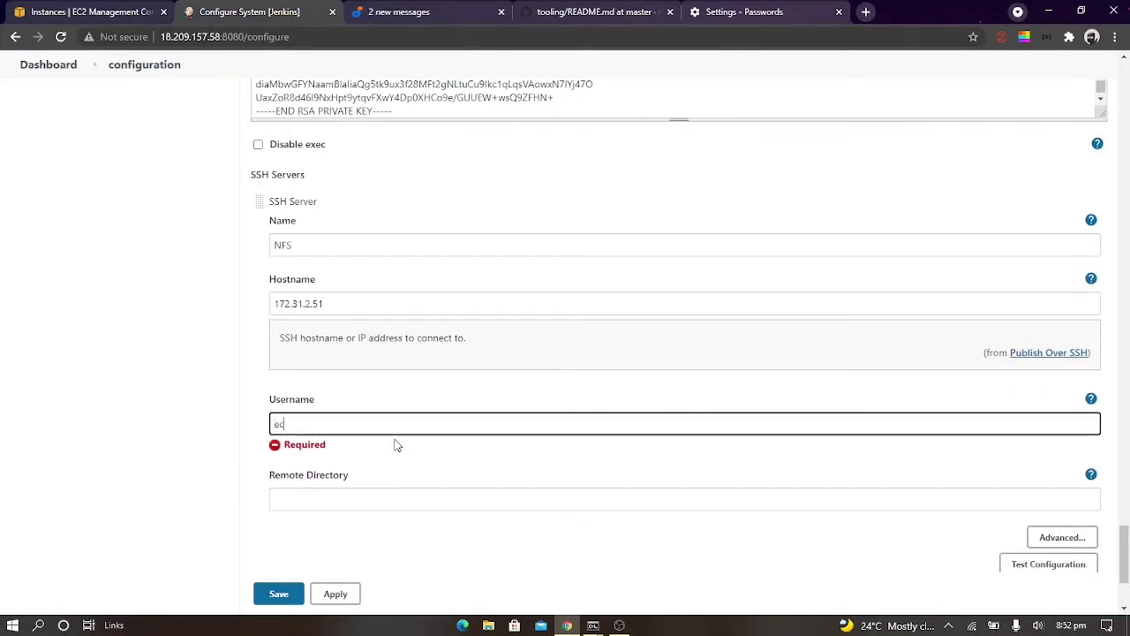
{"action": "type", "text": "2-user"}
{"action": "left_click", "coordinate": [361, 484]}
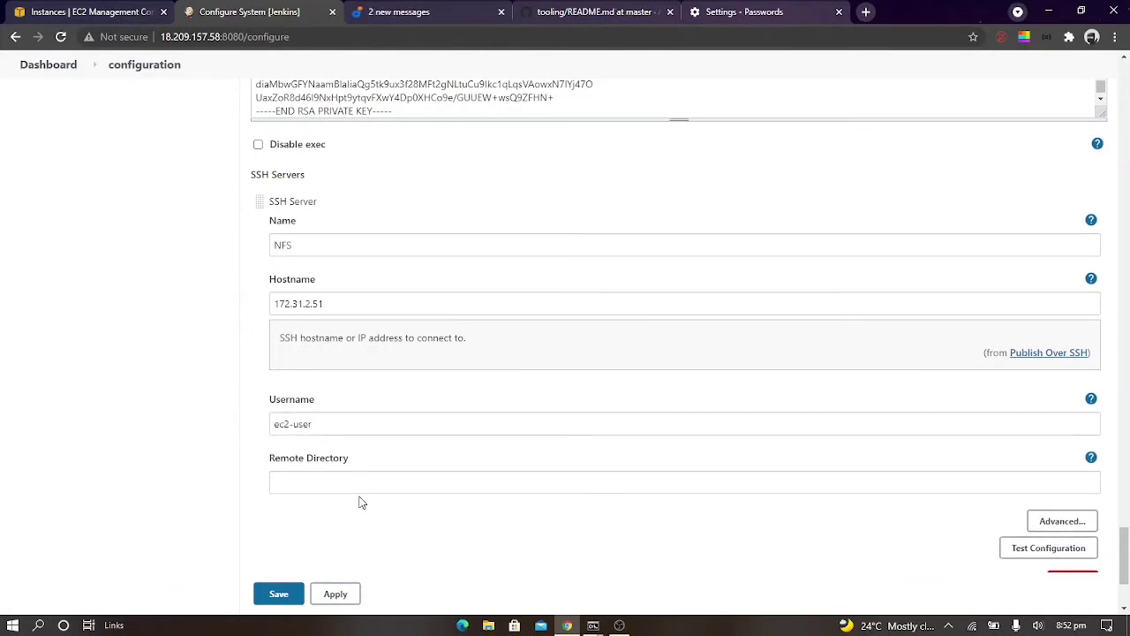
{"action": "left_click", "coordinate": [337, 485]}
{"action": "type", "text": "/mnt"}
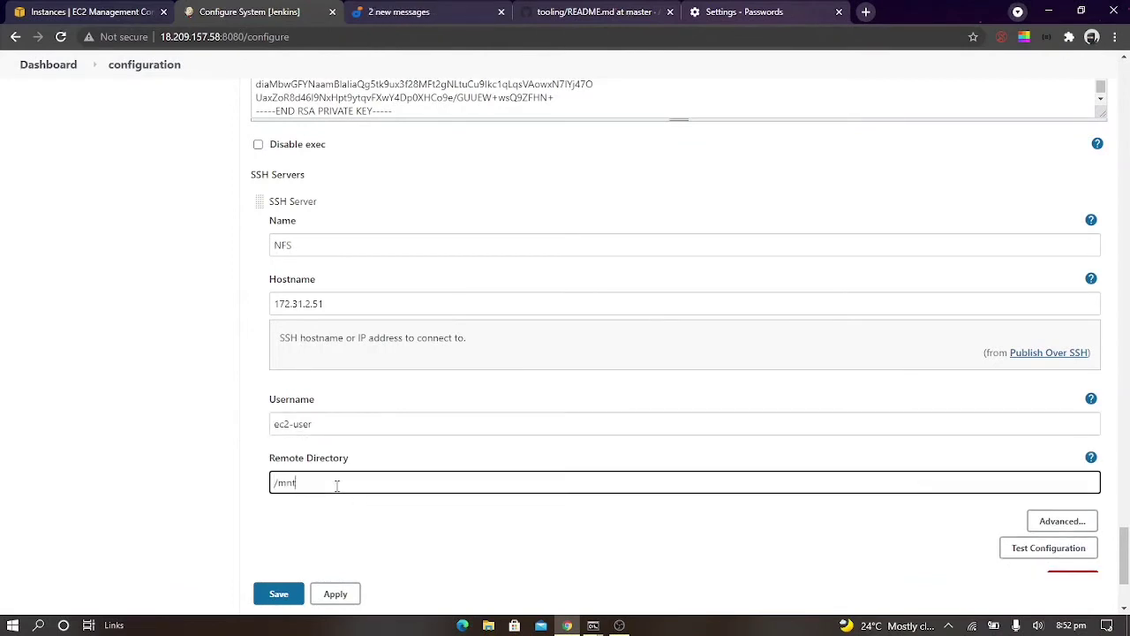
{"action": "type", "text": "/apps"}
Test the NFS server's SSH configuration and save the Jenkins system configuration
{"action": "scroll", "coordinate": [335, 484], "scroll_direction": "down", "scroll_amount": 2}
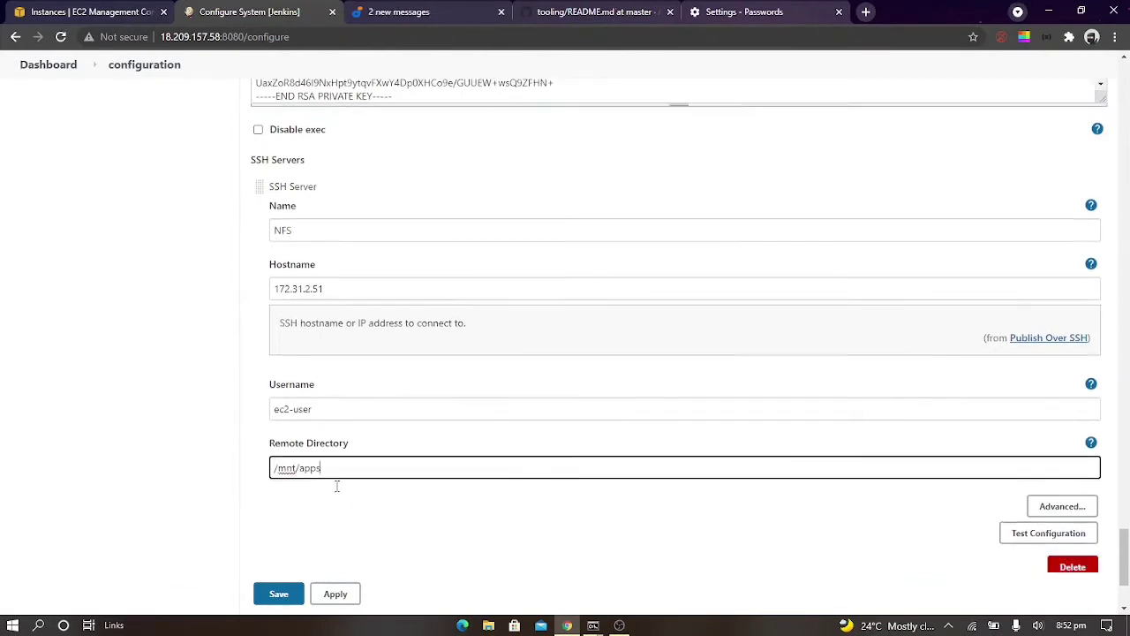
{"action": "left_click", "coordinate": [1029, 374]}
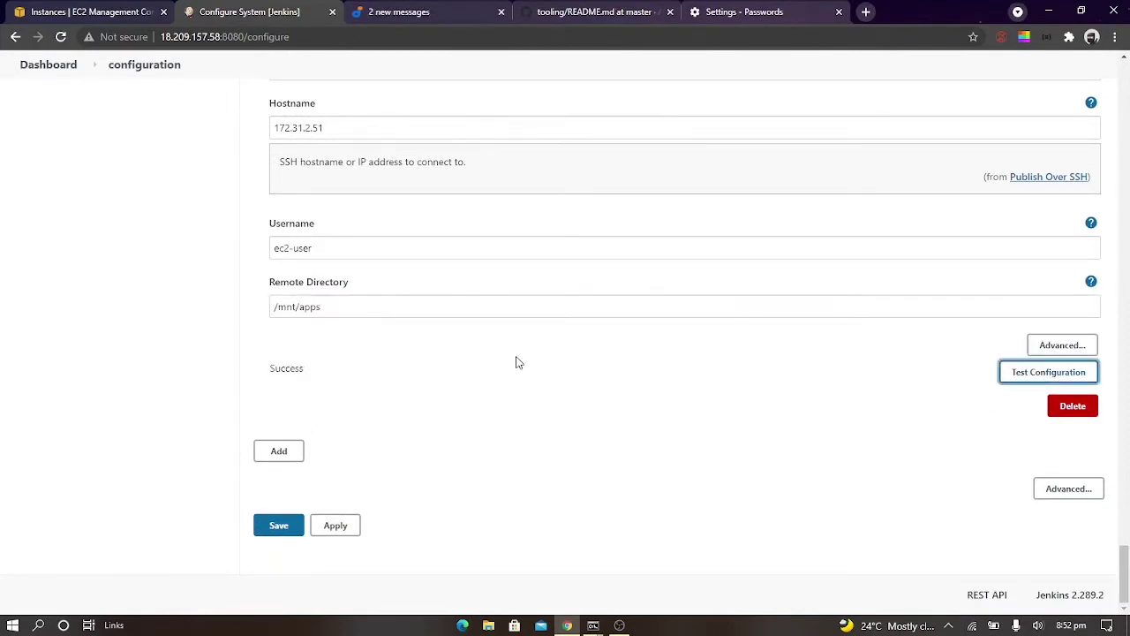
{"action": "left_click_drag", "start_coordinate": [266, 370], "coordinate": [383, 377]}
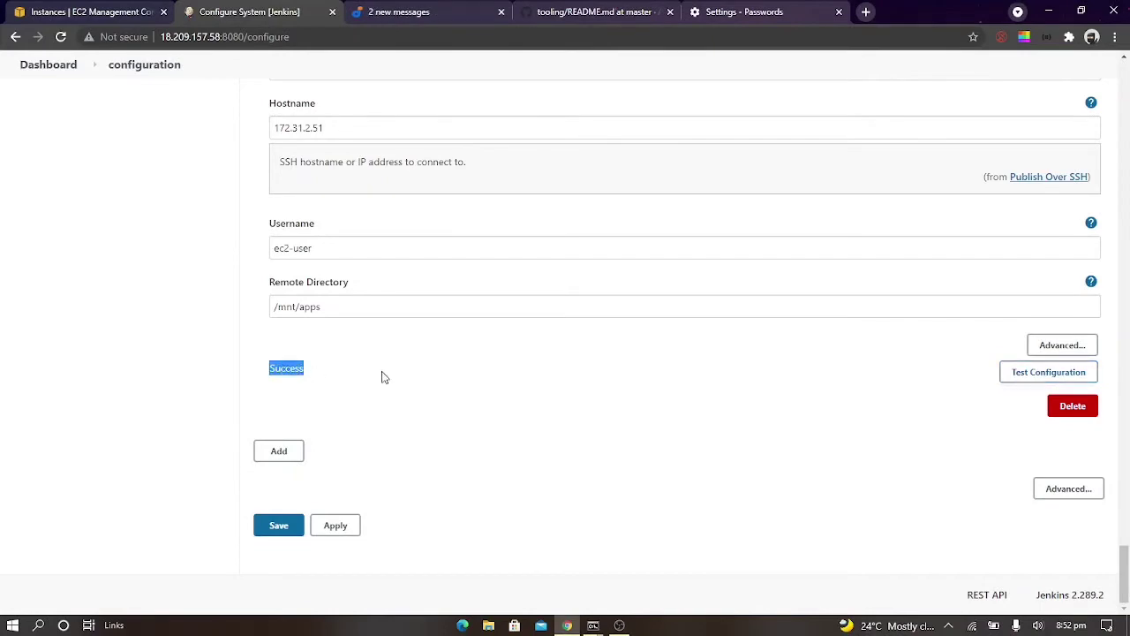
{"action": "left_click", "coordinate": [285, 524]}
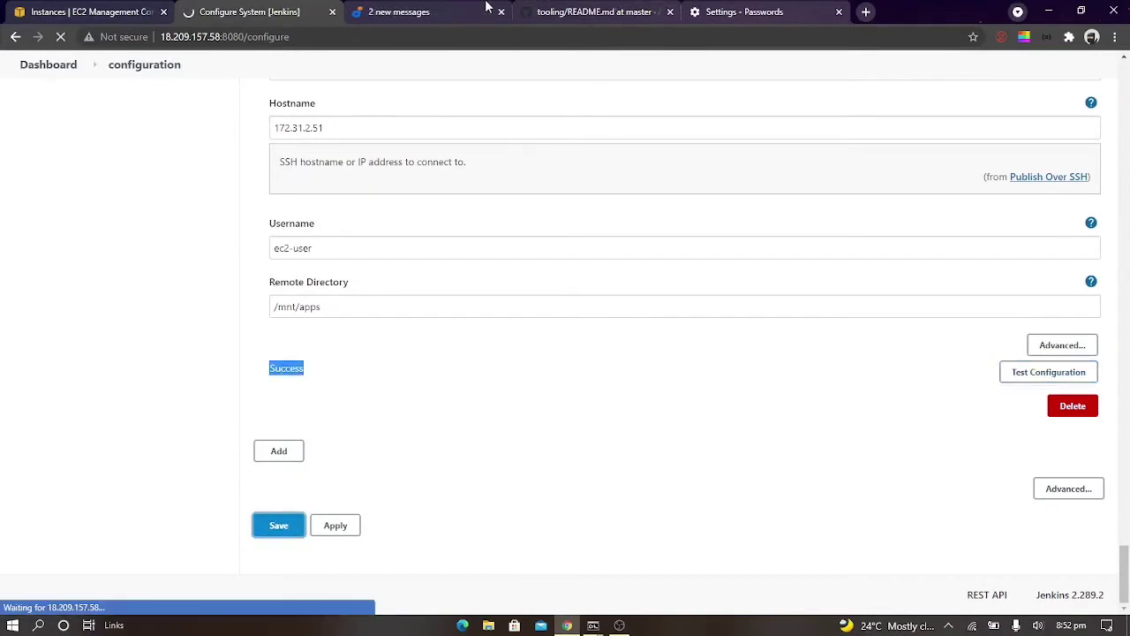
Read the guide's post-build action instructions and open the configuration page of project9 in Jenkins
{"action": "left_click", "coordinate": [424, 11]}
{"action": "scroll", "coordinate": [731, 398], "scroll_direction": "down", "scroll_amount": 3}
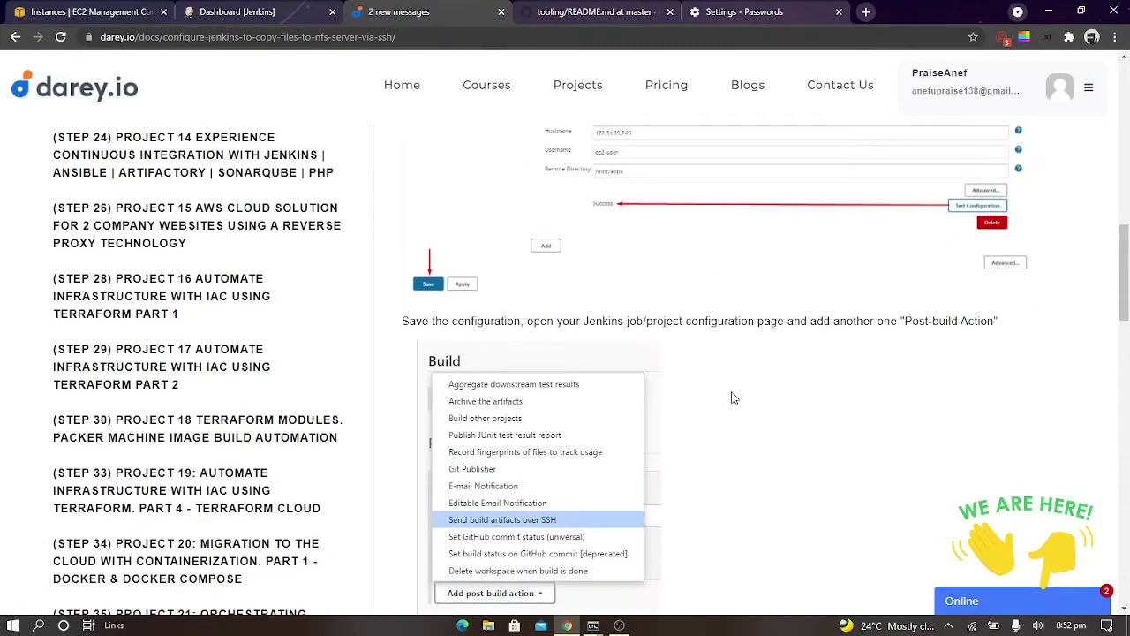
{"action": "scroll", "coordinate": [731, 399], "scroll_direction": "down", "scroll_amount": 1}
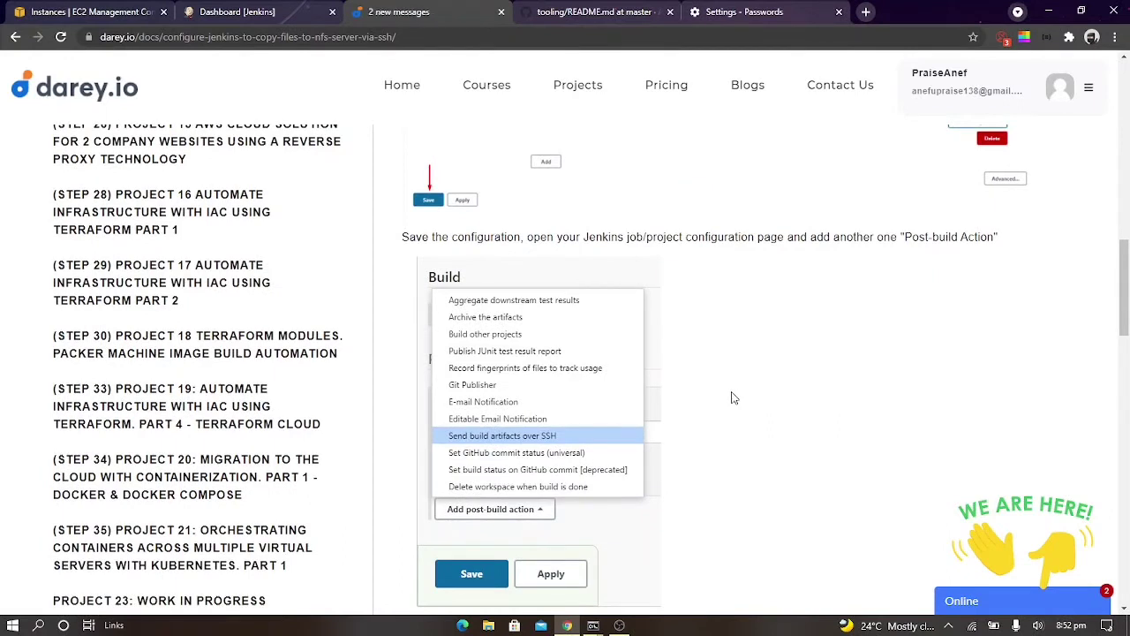
{"action": "left_click", "coordinate": [236, 11]}
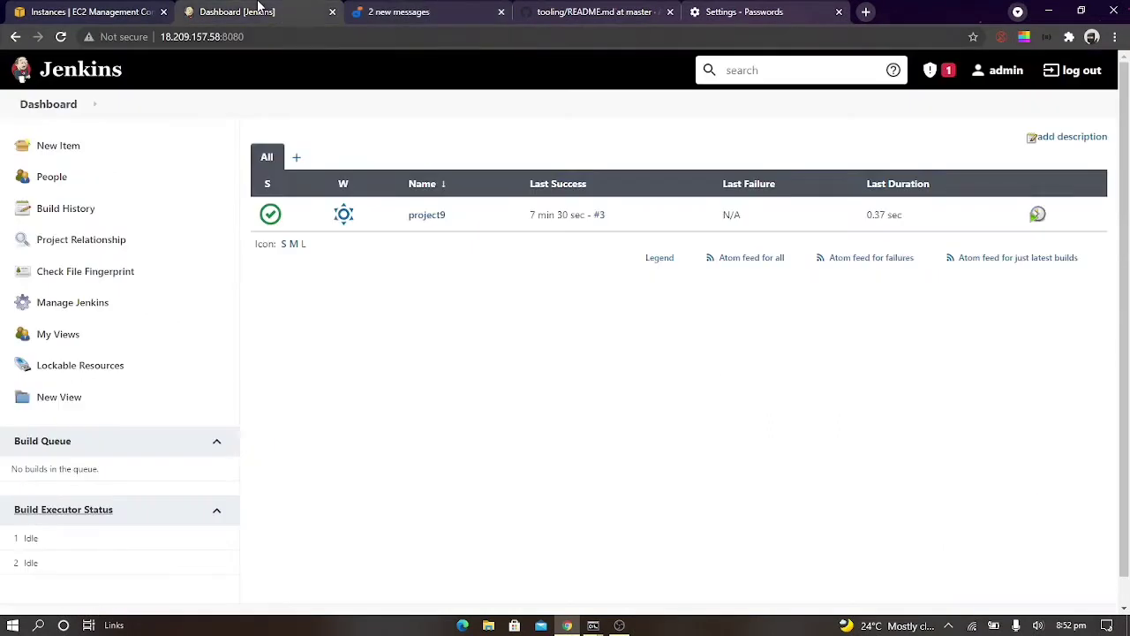
{"action": "left_click", "coordinate": [430, 214]}
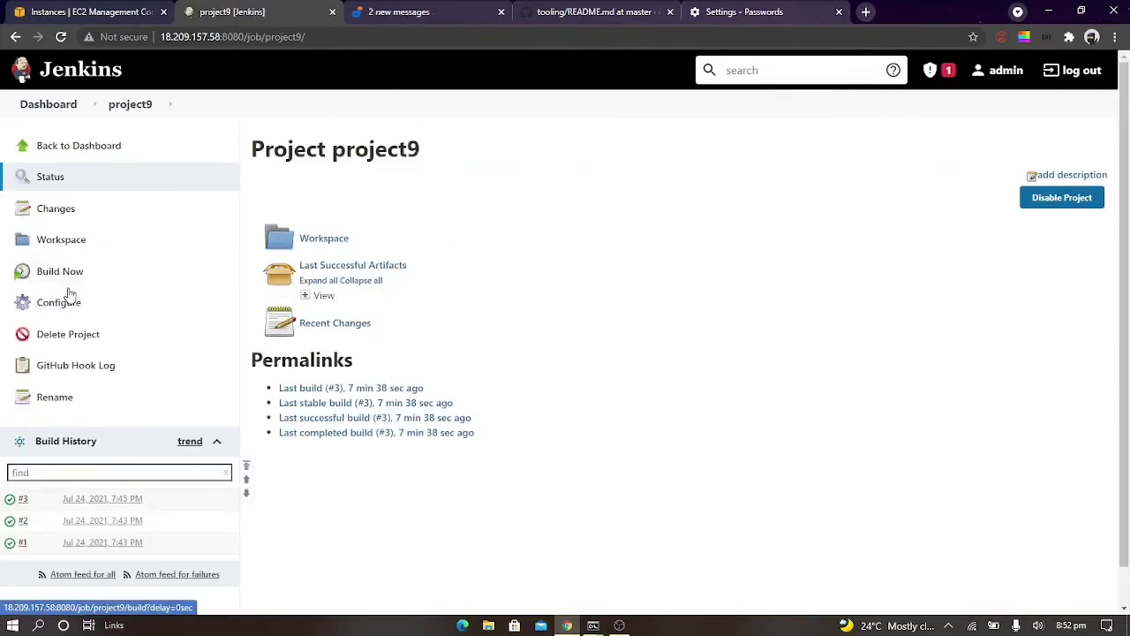
{"action": "left_click", "coordinate": [74, 302]}
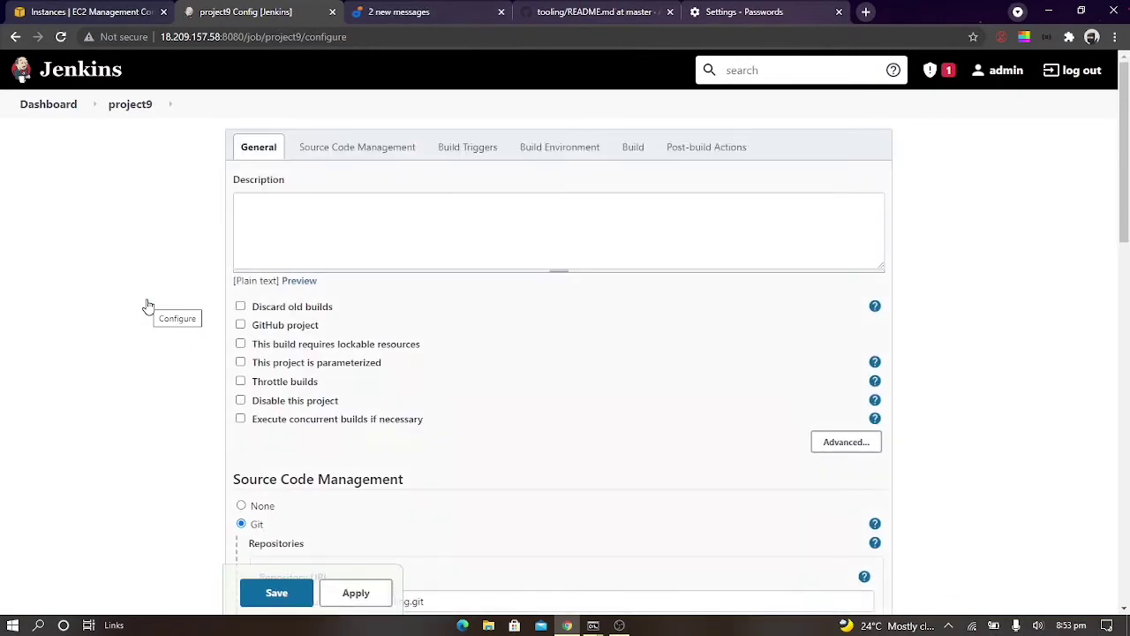
Add a "Send build artifacts over SSH" post-build action to project9
{"action": "left_click", "coordinate": [458, 147]}
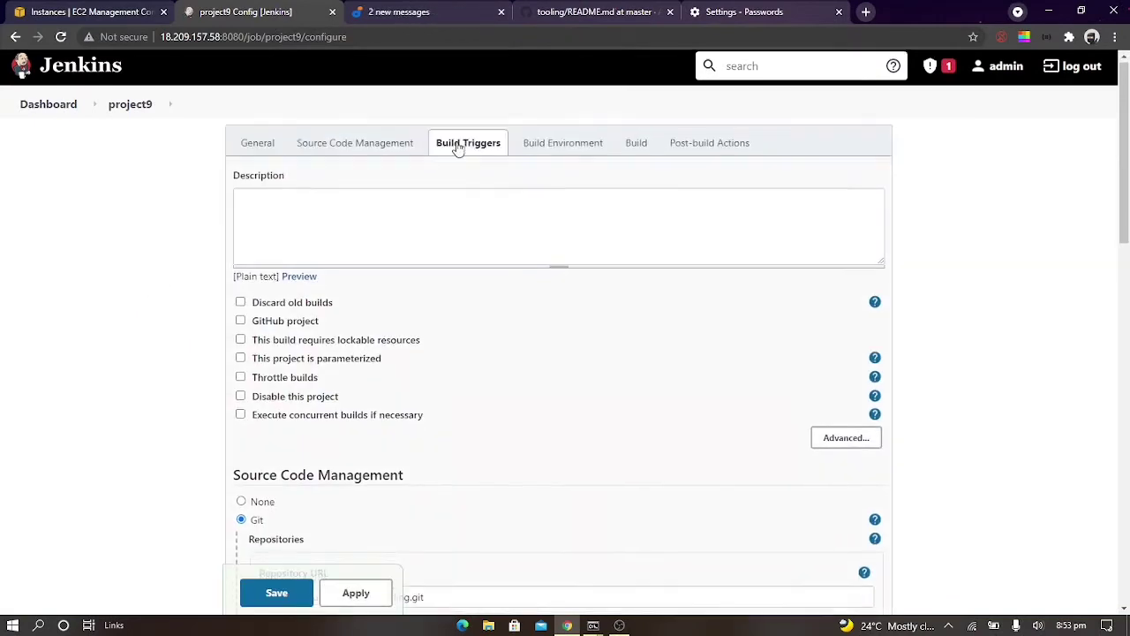
{"action": "scroll", "coordinate": [512, 254], "scroll_direction": "down", "scroll_amount": 3}
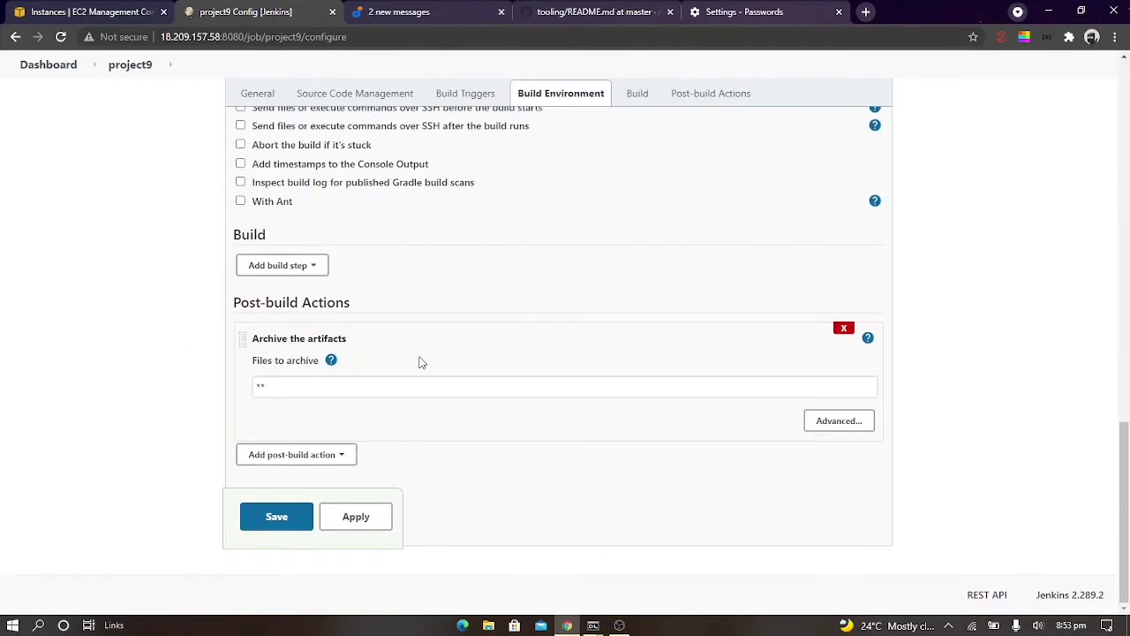
{"action": "left_click", "coordinate": [331, 453]}
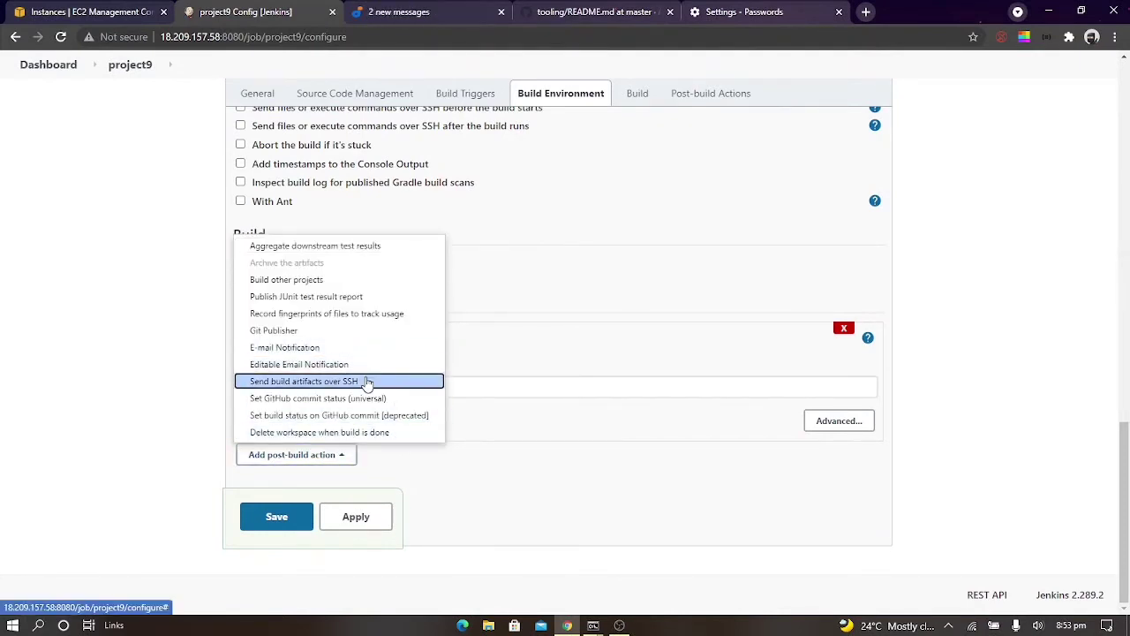
{"action": "left_click", "coordinate": [367, 382]}
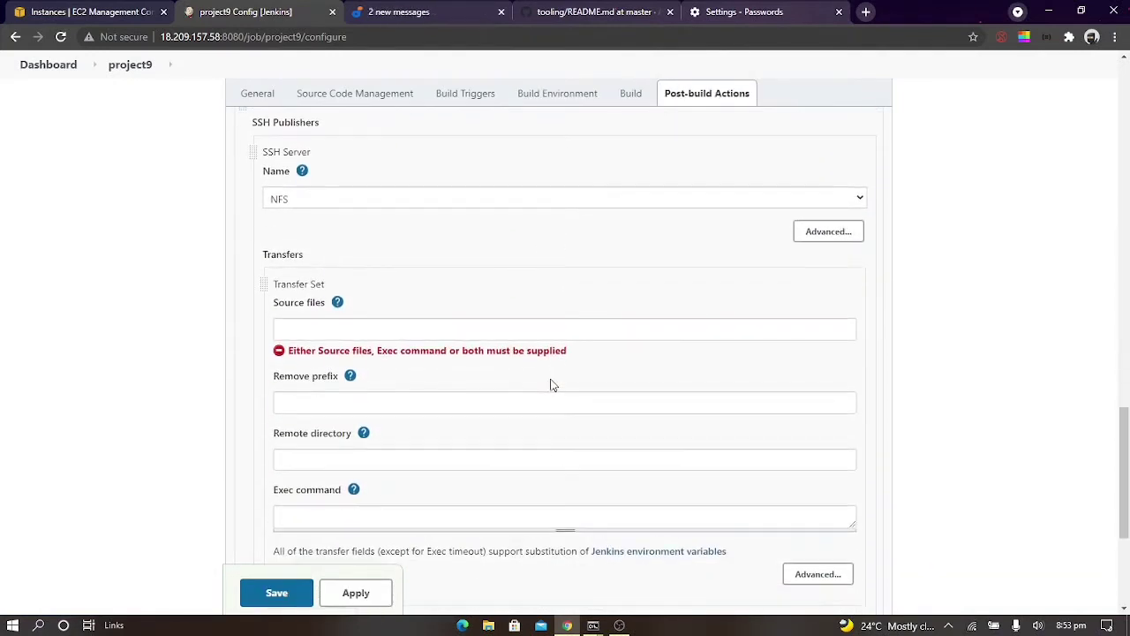
{"action": "scroll", "coordinate": [552, 383], "scroll_direction": "down", "scroll_amount": 2}
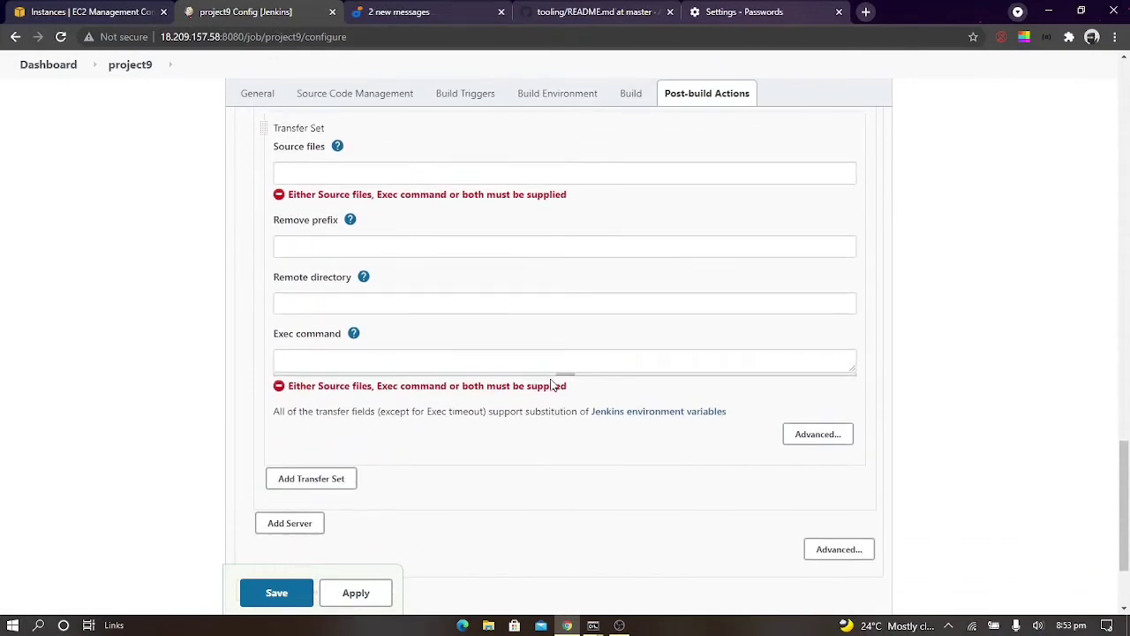
Check the guide's transfer settings and set Source files of the SSH transfer set to **
{"action": "left_click", "coordinate": [415, 11]}
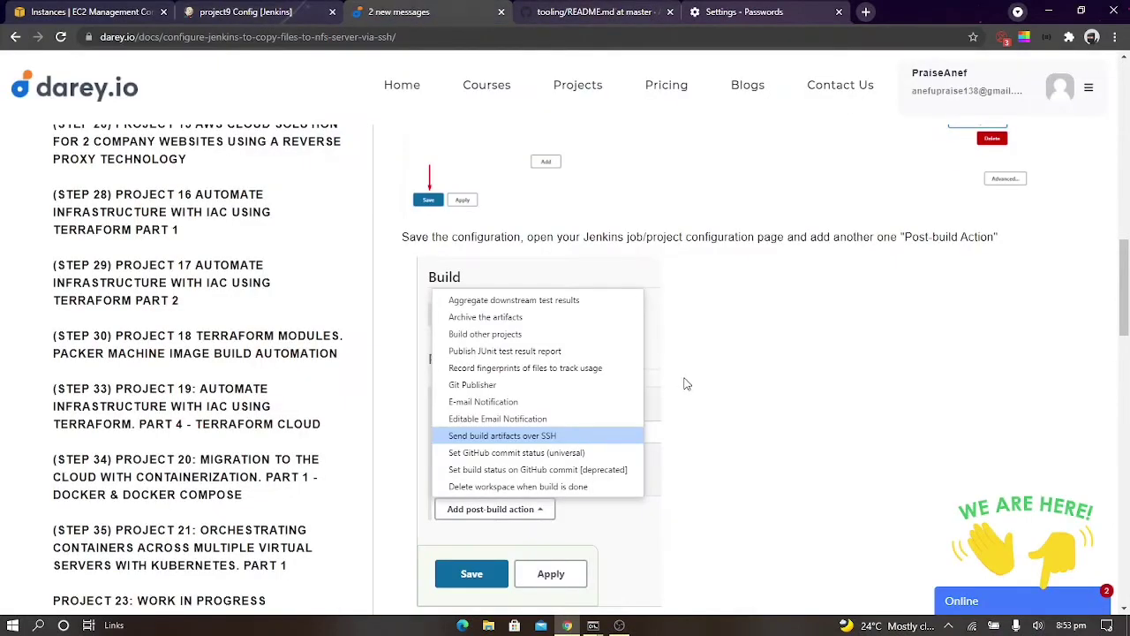
{"action": "scroll", "coordinate": [684, 384], "scroll_direction": "down", "scroll_amount": 3}
{"action": "scroll", "coordinate": [684, 383], "scroll_direction": "down", "scroll_amount": 2}
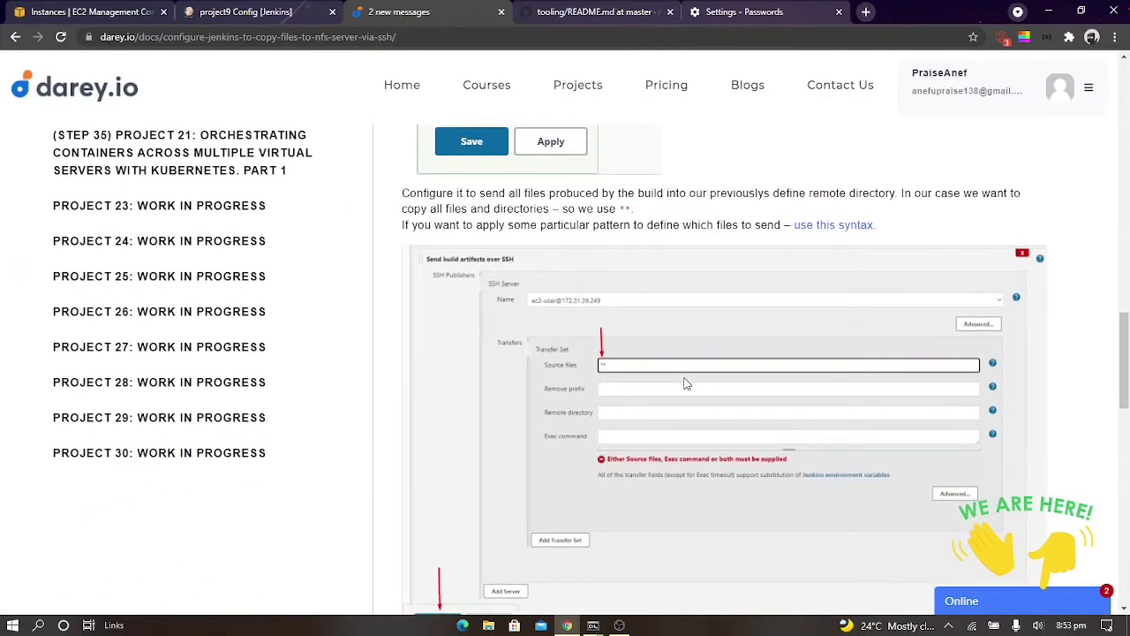
{"action": "scroll", "coordinate": [685, 384], "scroll_direction": "down", "scroll_amount": 3}
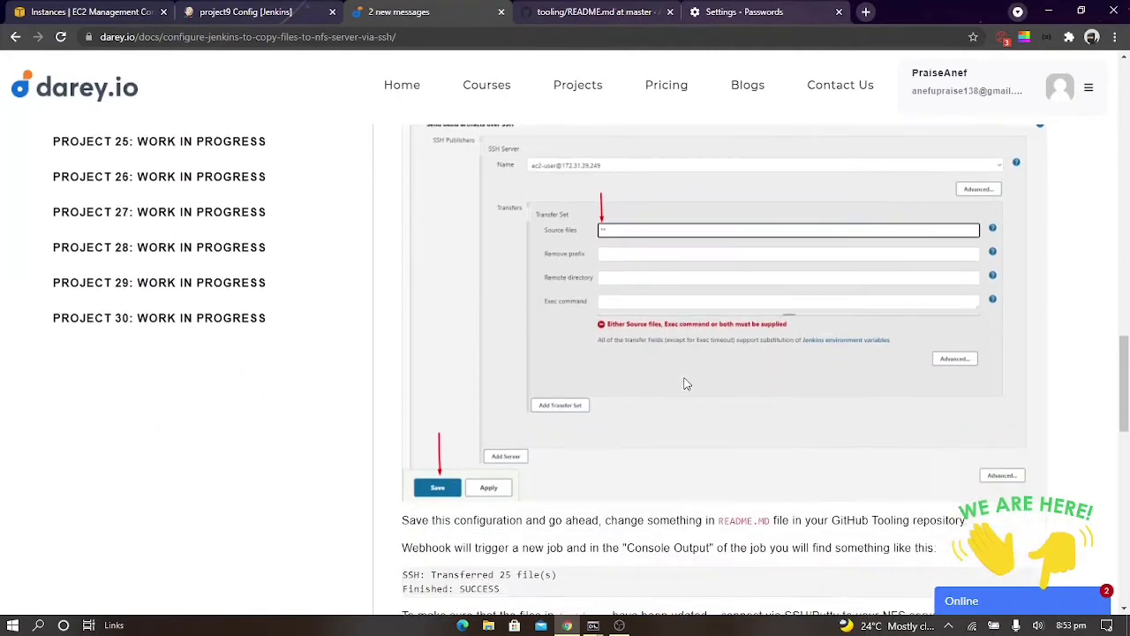
{"action": "left_click", "coordinate": [247, 11]}
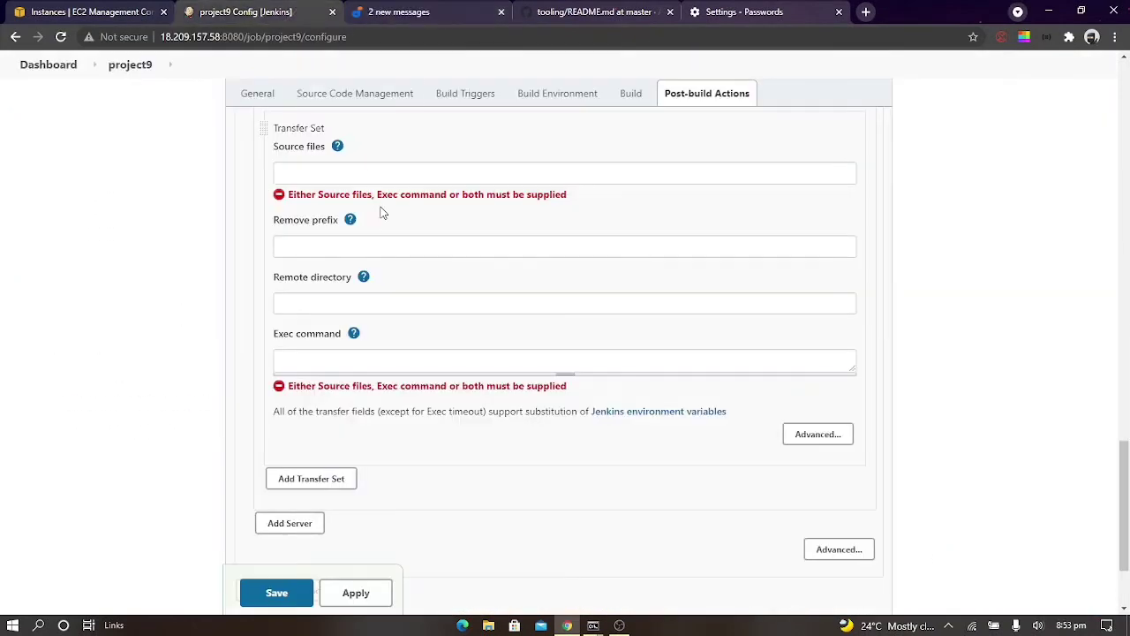
{"action": "left_click", "coordinate": [353, 174]}
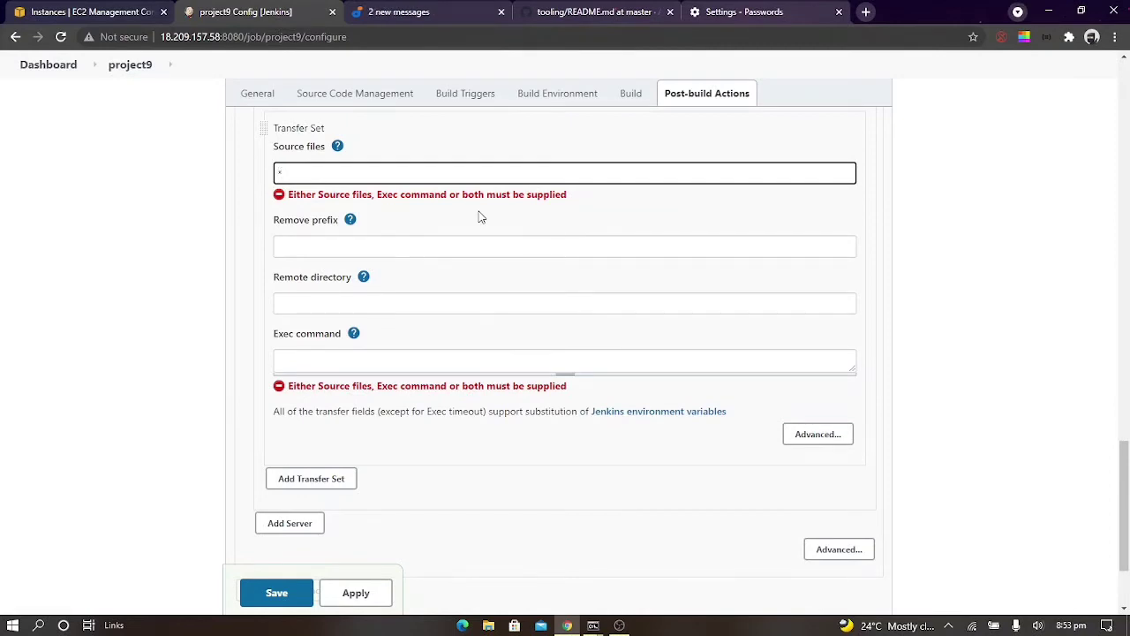
Compare the transfer set with the guide's example again and save the project9 configuration
{"action": "left_click", "coordinate": [582, 11]}
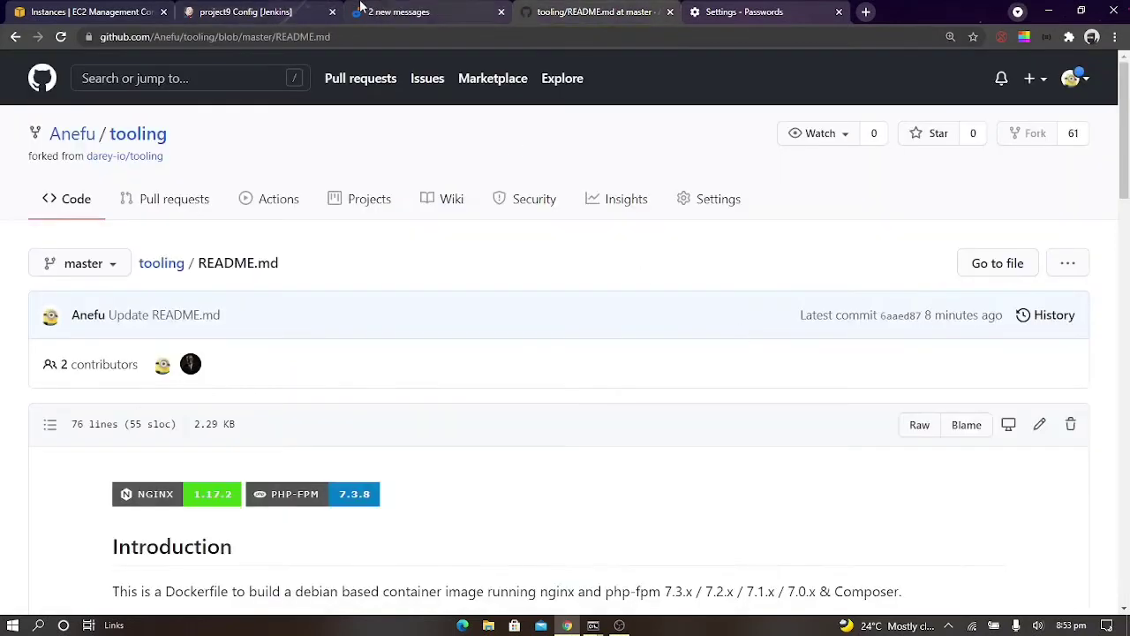
{"action": "left_click", "coordinate": [428, 12]}
{"action": "scroll", "coordinate": [630, 281], "scroll_direction": "up", "scroll_amount": 2}
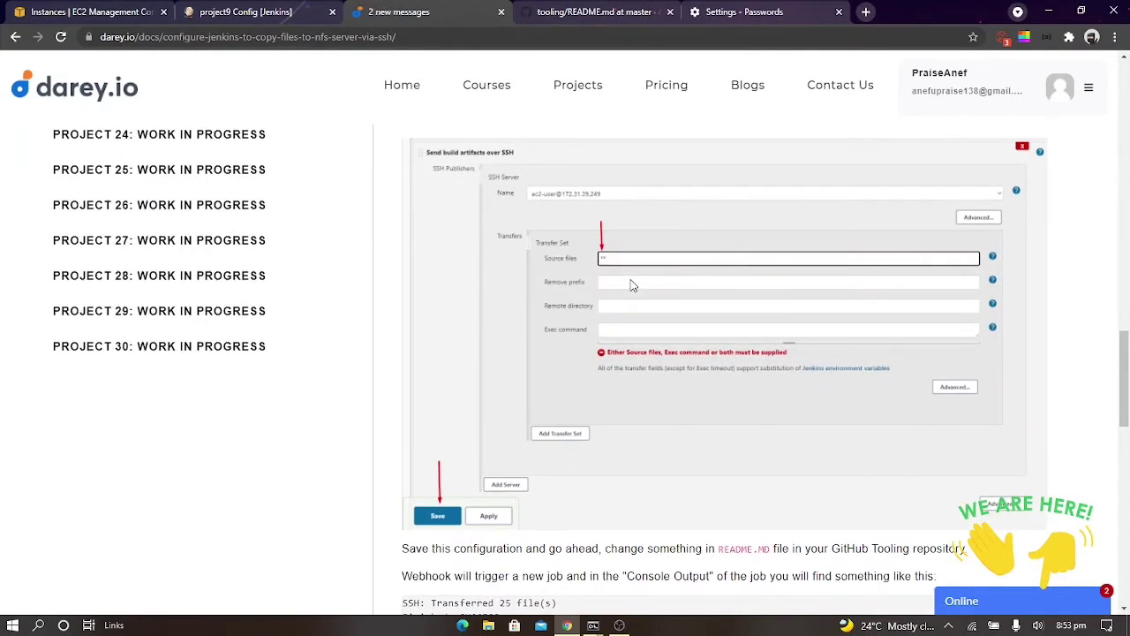
{"action": "left_click", "coordinate": [246, 11]}
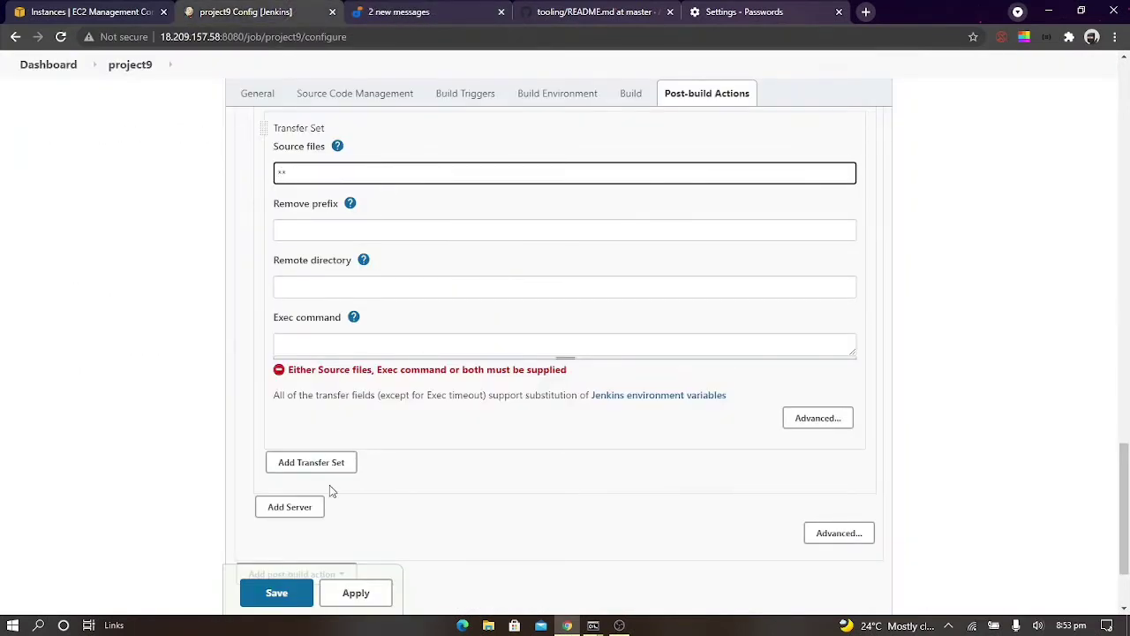
{"action": "scroll", "coordinate": [328, 491], "scroll_direction": "down", "scroll_amount": 2}
{"action": "left_click", "coordinate": [285, 514]}
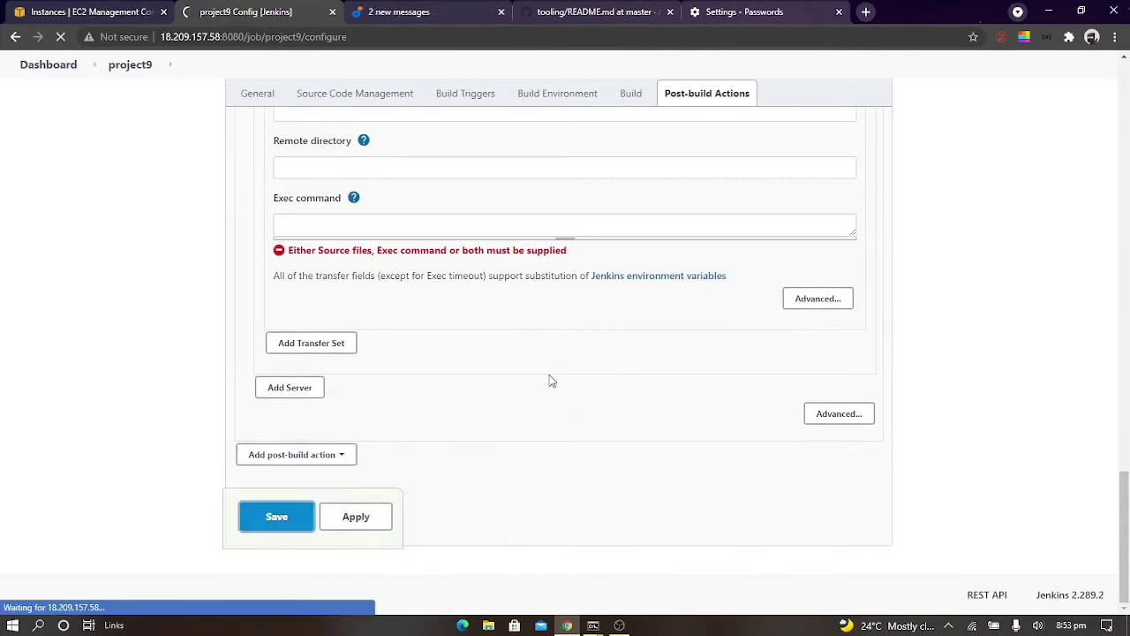
Read the guide's verification instructions and open README.md in the GitHub tooling repository for editing
{"action": "left_click", "coordinate": [441, 10]}
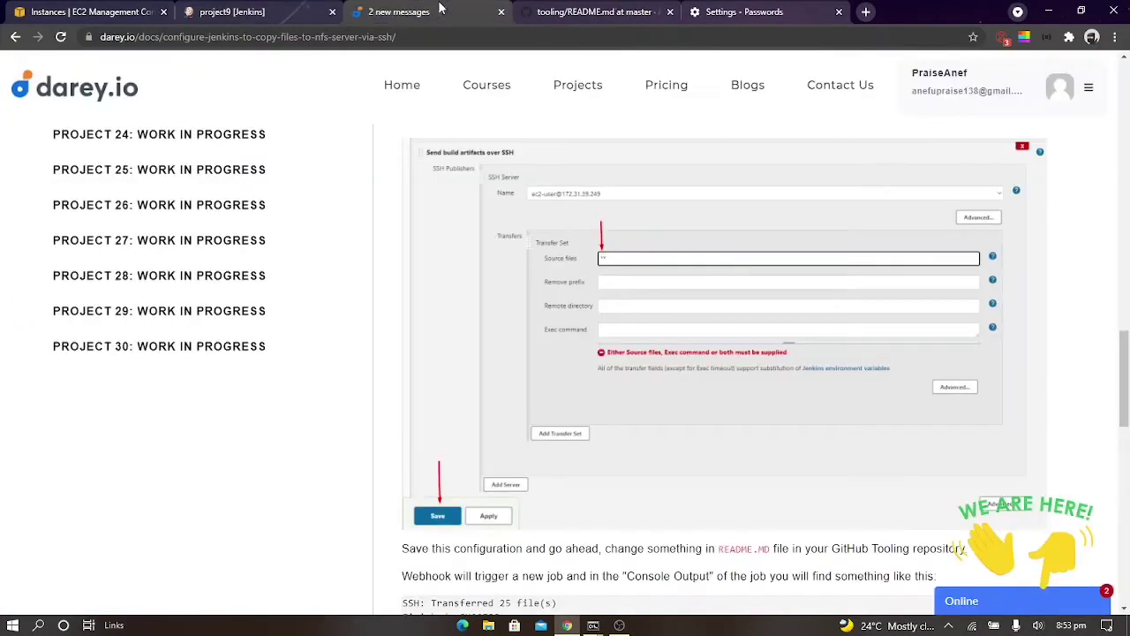
{"action": "scroll", "coordinate": [645, 348], "scroll_direction": "down", "scroll_amount": 3}
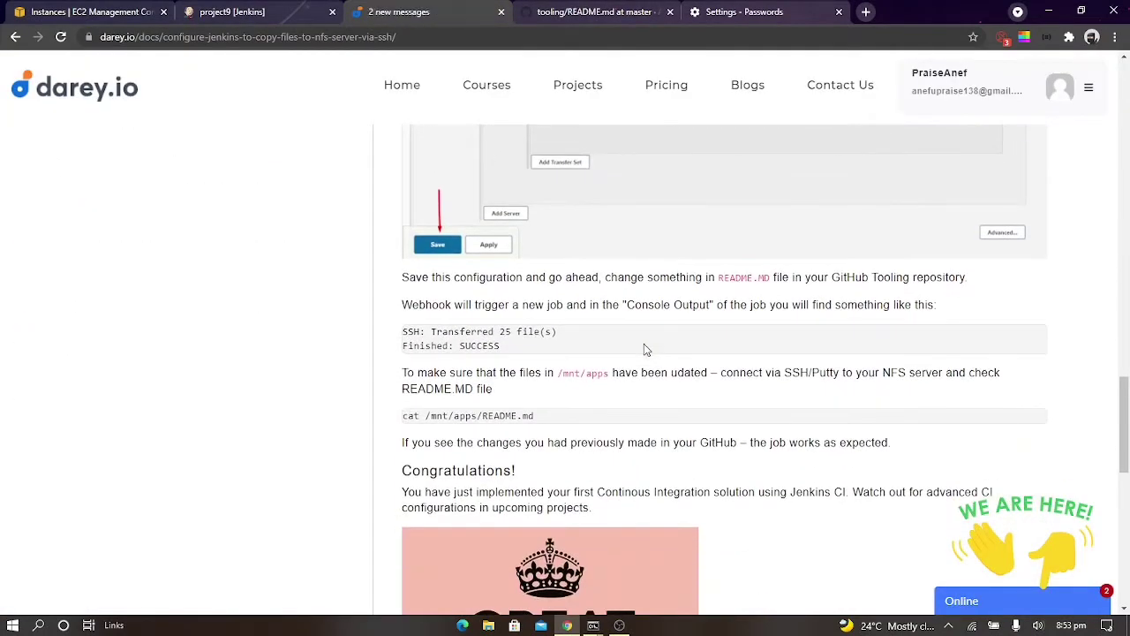
{"action": "left_click", "coordinate": [615, 11]}
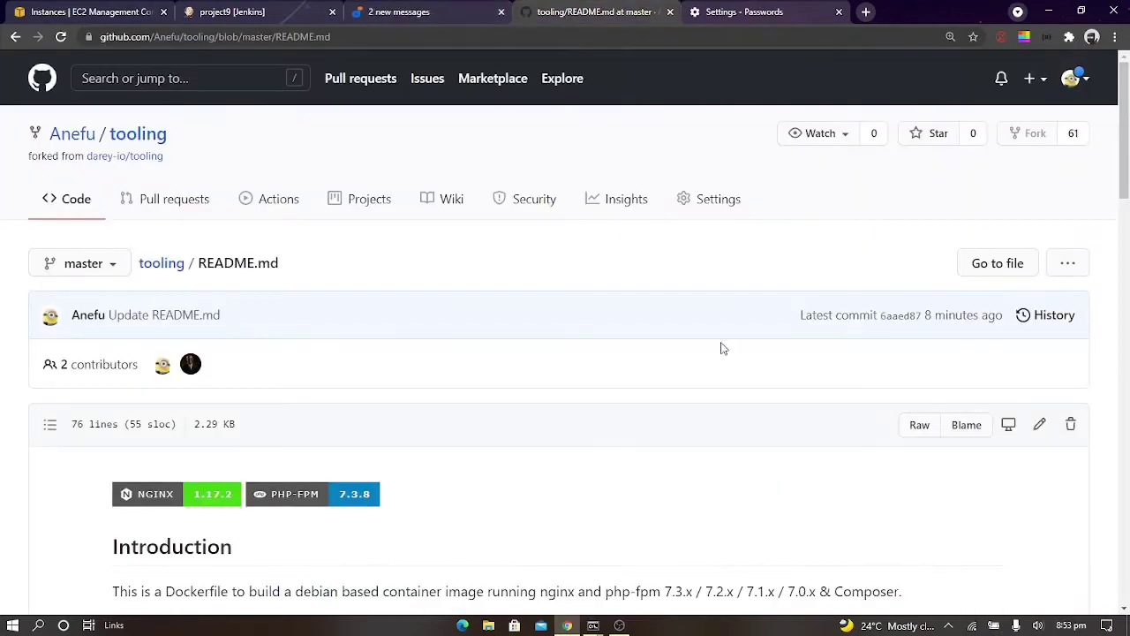
{"action": "scroll", "coordinate": [713, 270], "scroll_direction": "down", "scroll_amount": 5}
{"action": "scroll", "coordinate": [714, 270], "scroll_direction": "up", "scroll_amount": 4}
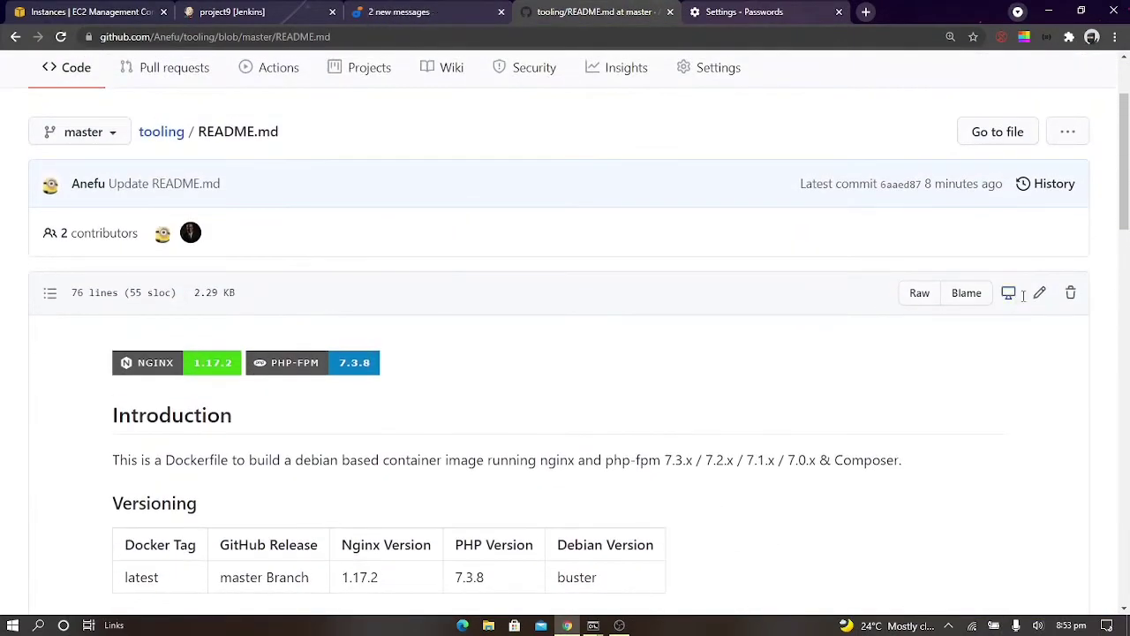
{"action": "left_click", "coordinate": [1031, 293]}
{"action": "scroll", "coordinate": [751, 374], "scroll_direction": "down", "scroll_amount": 6}
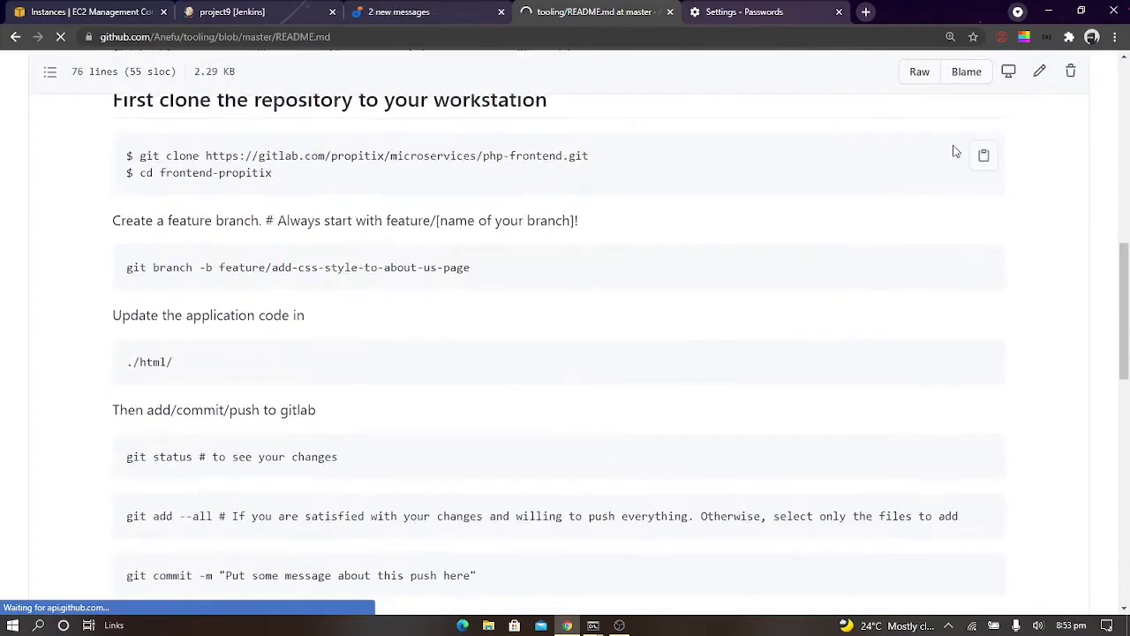
{"action": "scroll", "coordinate": [865, 349], "scroll_direction": "down", "scroll_amount": 8}
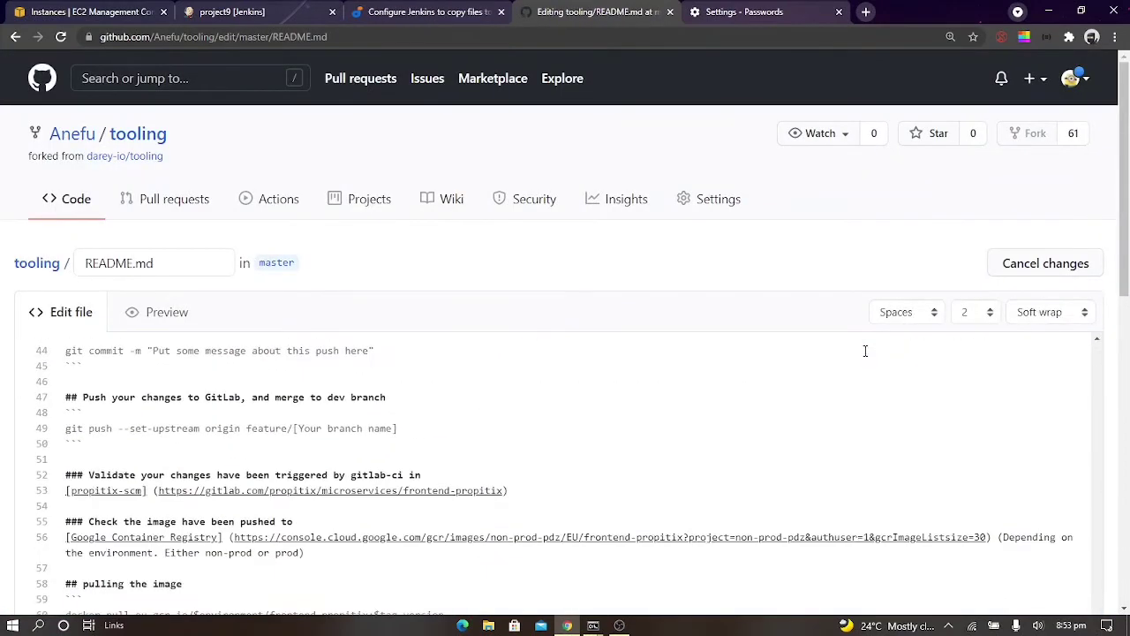
Delete the "Checking Jenkins" line at the end of README.md and commit the change directly to the master branch
{"action": "scroll", "coordinate": [1117, 240], "scroll_direction": "down", "scroll_amount": 7}
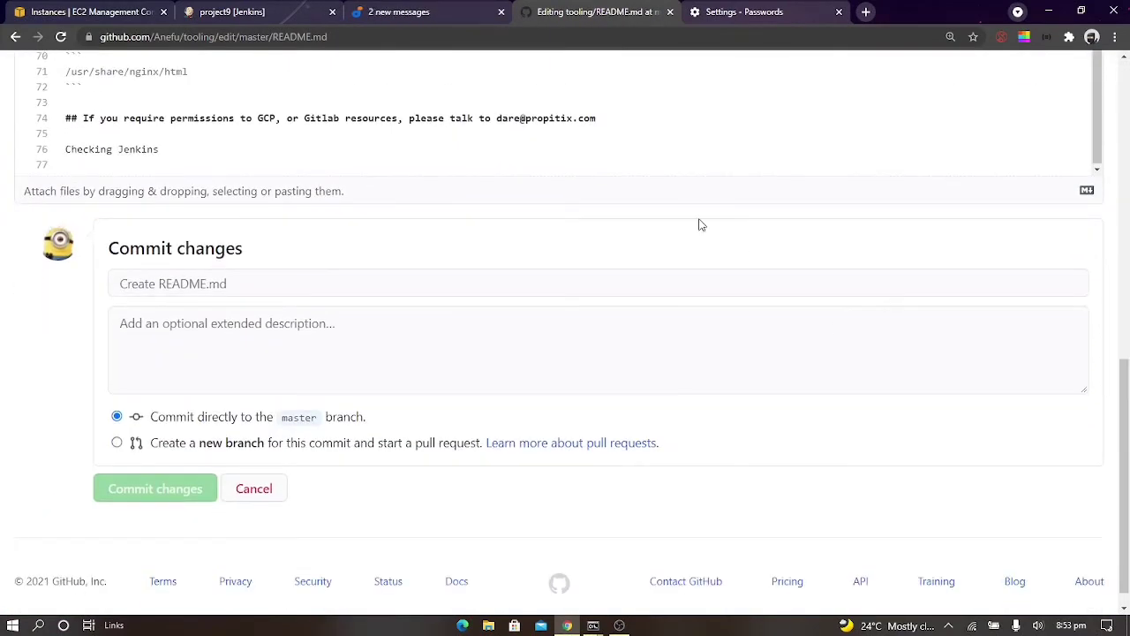
{"action": "left_click_drag", "start_coordinate": [220, 148], "coordinate": [57, 144]}
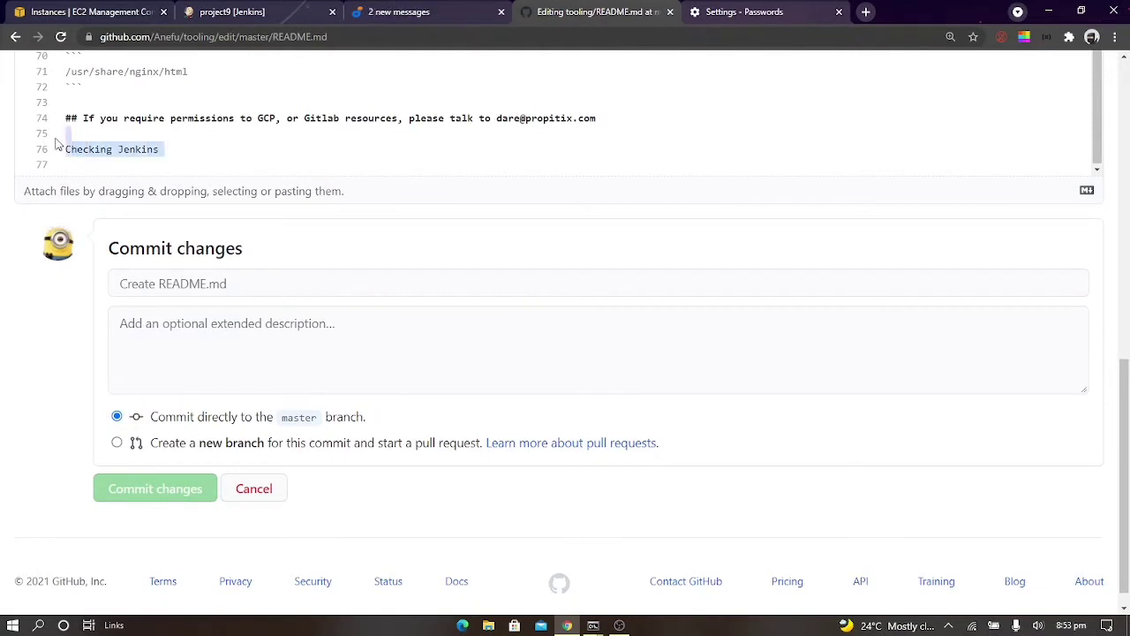
{"action": "key", "text": "BackSpace"}
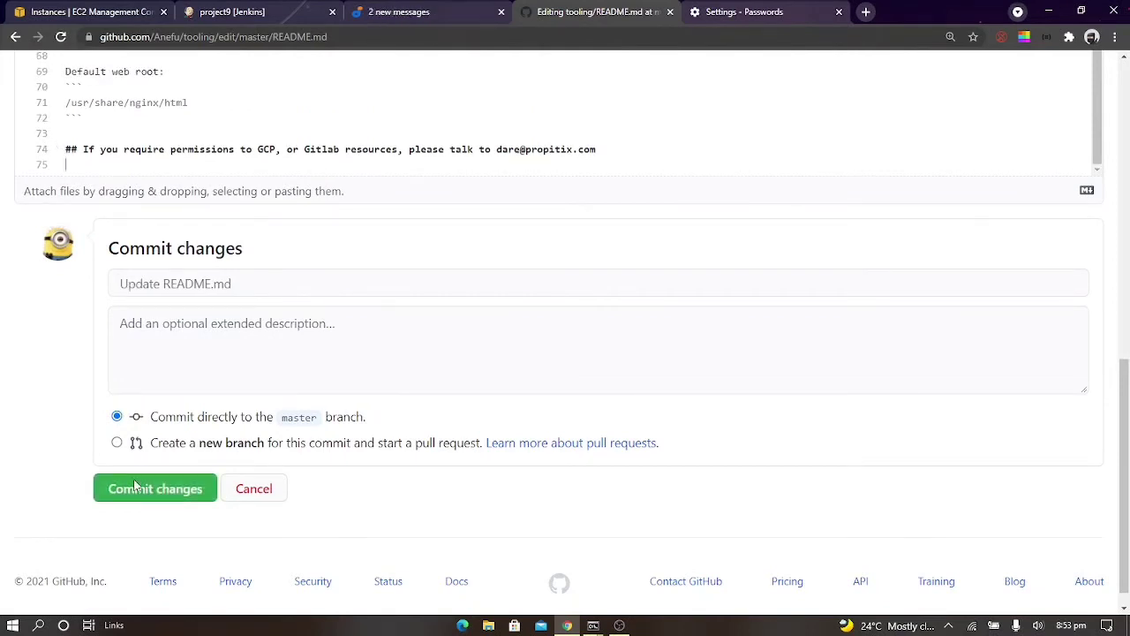
{"action": "left_click", "coordinate": [135, 489]}
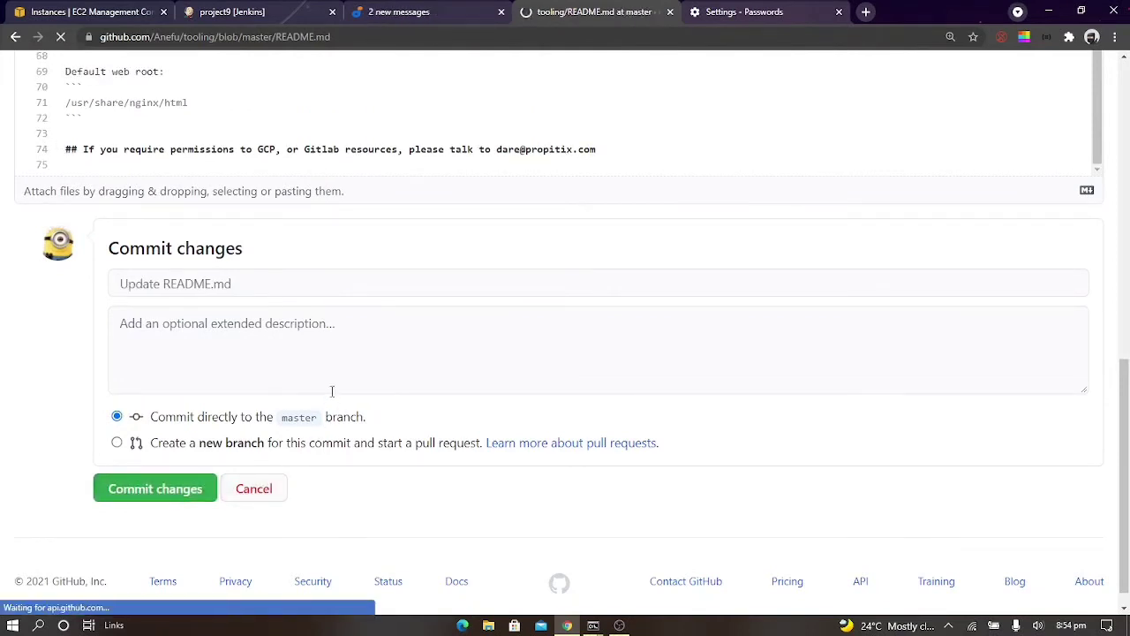
Open the console output of project9's build #4 in Jenkins and examine the SSH publishing messages
{"action": "left_click", "coordinate": [231, 11]}
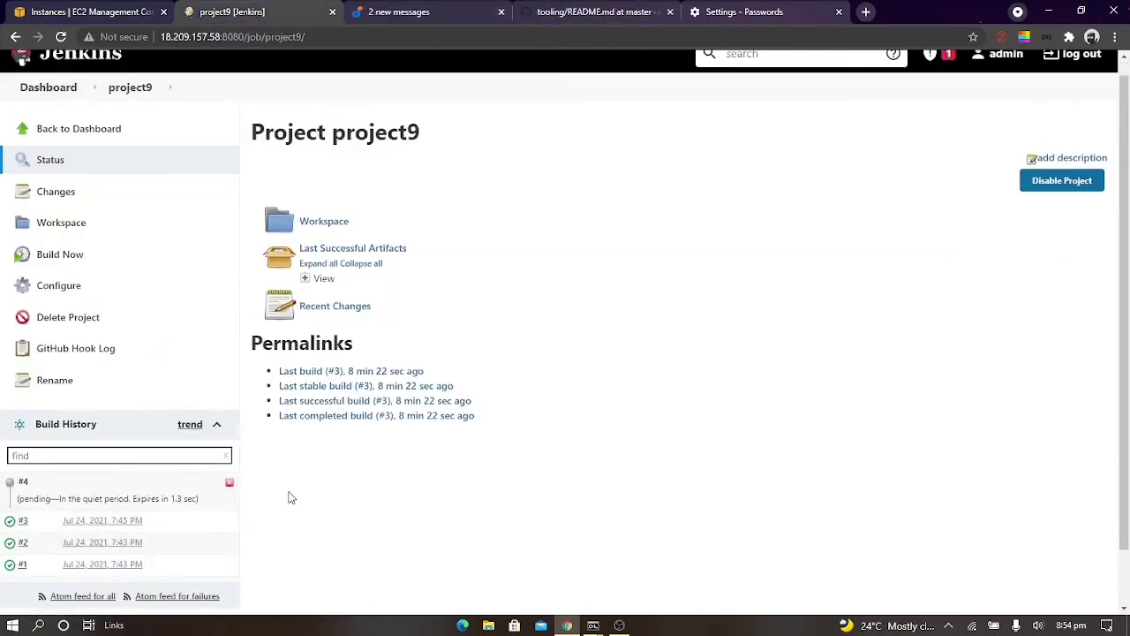
{"action": "scroll", "coordinate": [285, 497], "scroll_direction": "down", "scroll_amount": 1}
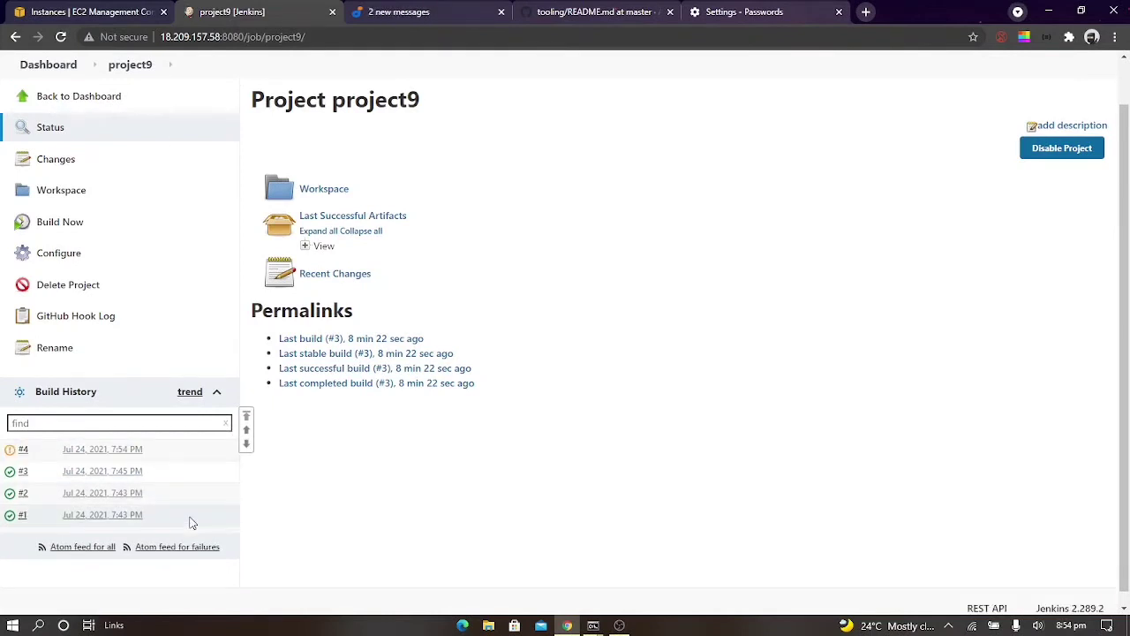
{"action": "left_click", "coordinate": [24, 450]}
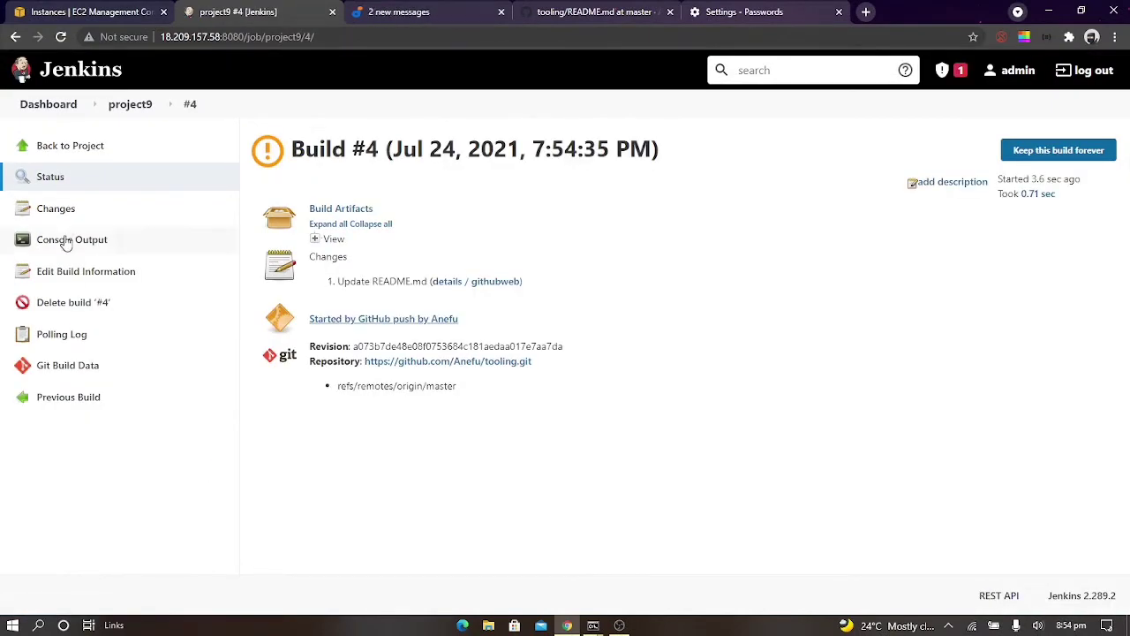
{"action": "left_click", "coordinate": [64, 242]}
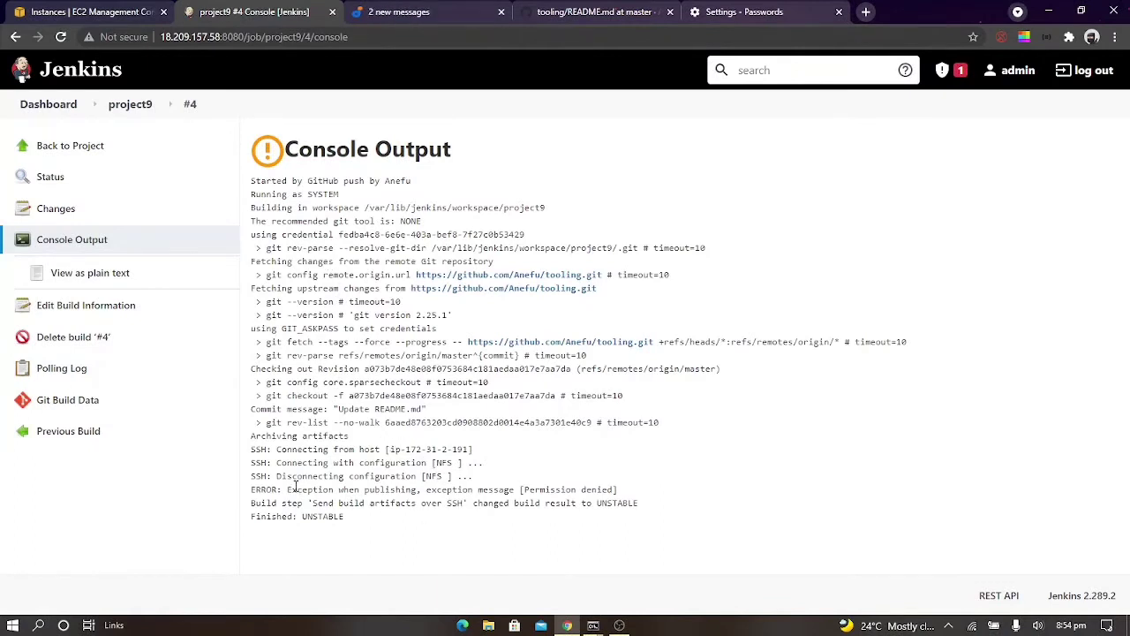
{"action": "left_click_drag", "start_coordinate": [283, 489], "coordinate": [668, 498]}
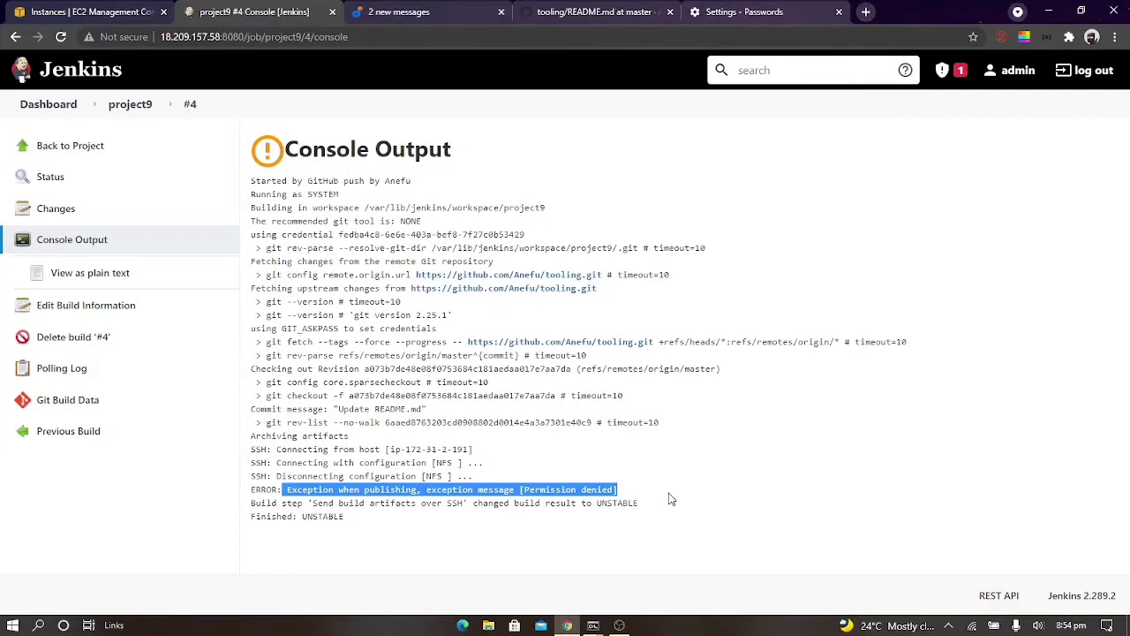
{"action": "left_click", "coordinate": [705, 522]}
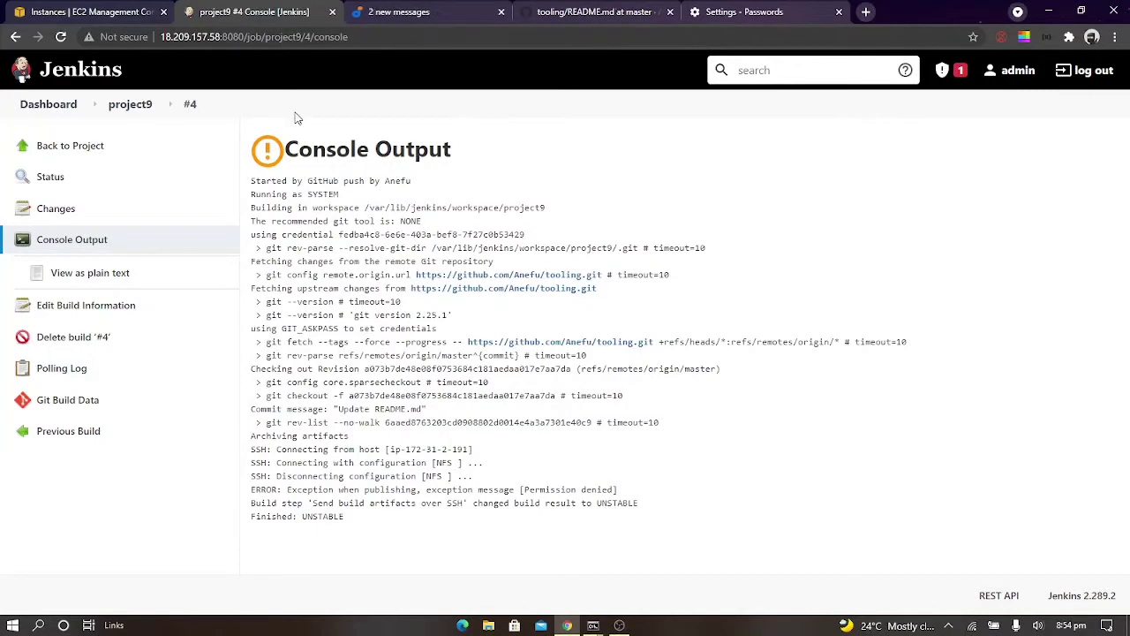
Review the NFS server's hostname, username and remote directory in the SSH Servers section of the Jenkins system configuration
{"action": "left_click", "coordinate": [33, 106]}
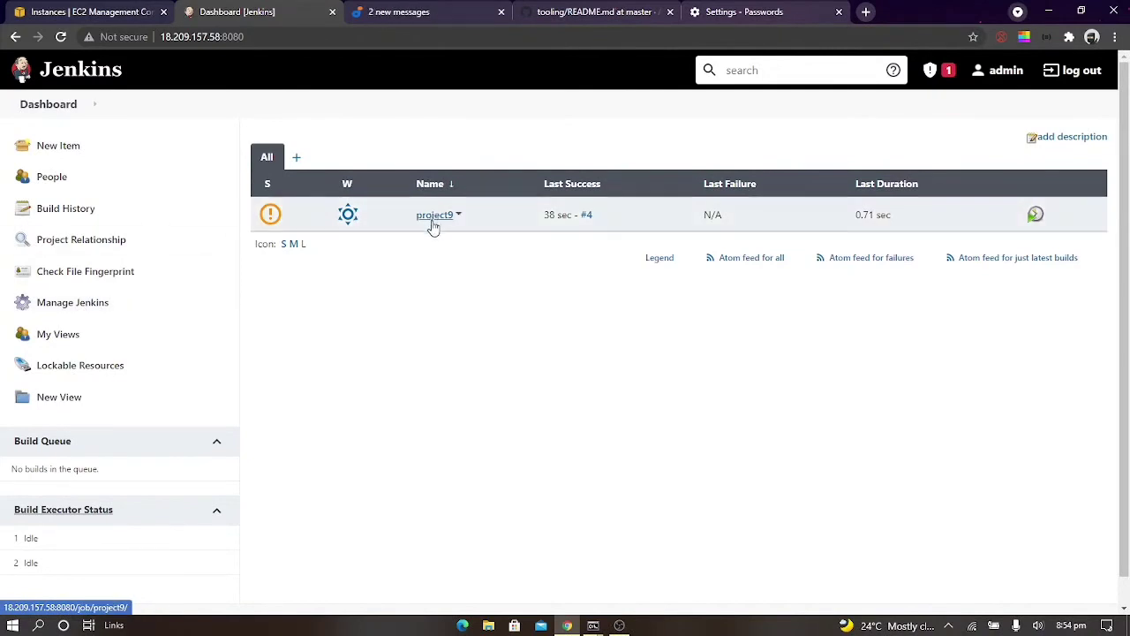
{"action": "left_click", "coordinate": [136, 302]}
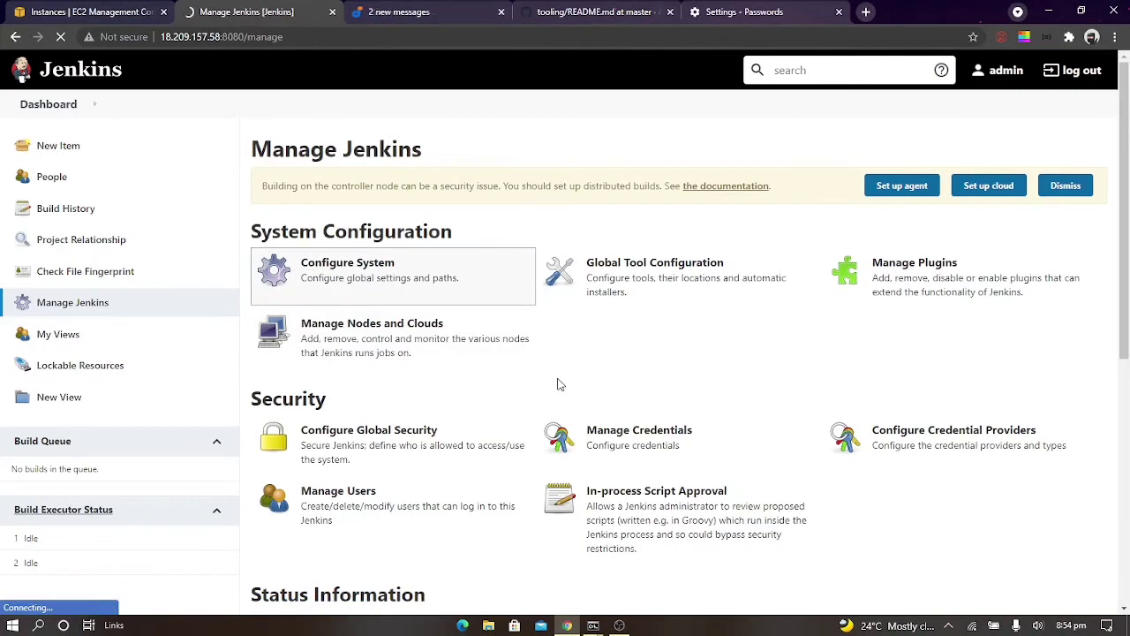
{"action": "scroll", "coordinate": [561, 384], "scroll_direction": "down", "scroll_amount": 3}
{"action": "scroll", "coordinate": [558, 384], "scroll_direction": "down", "scroll_amount": 15}
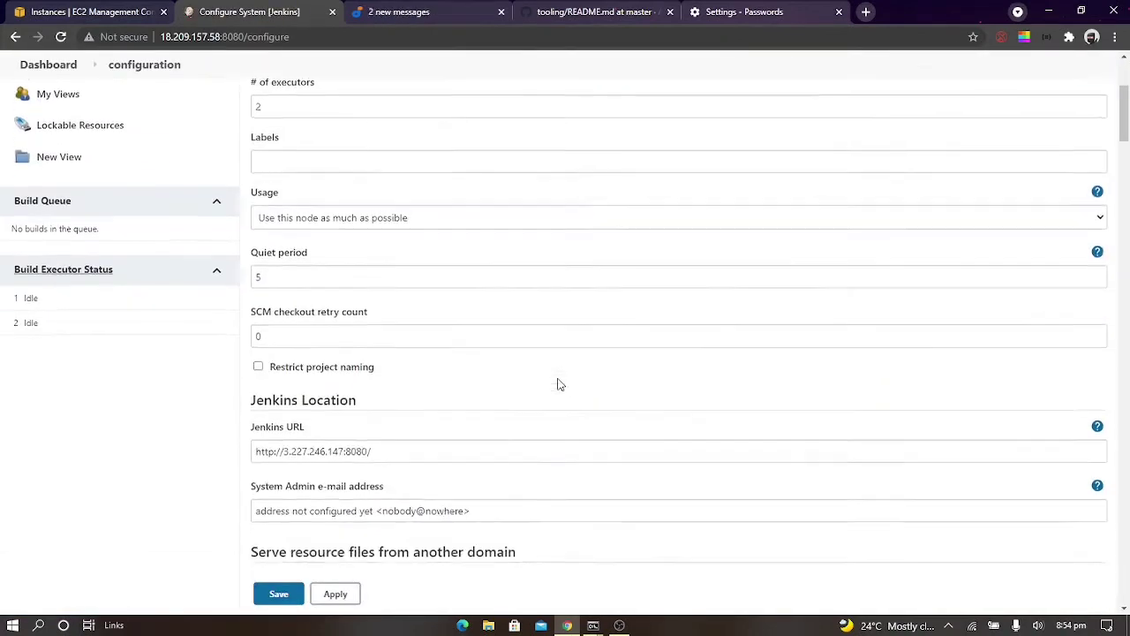
{"action": "scroll", "coordinate": [558, 384], "scroll_direction": "down", "scroll_amount": 15}
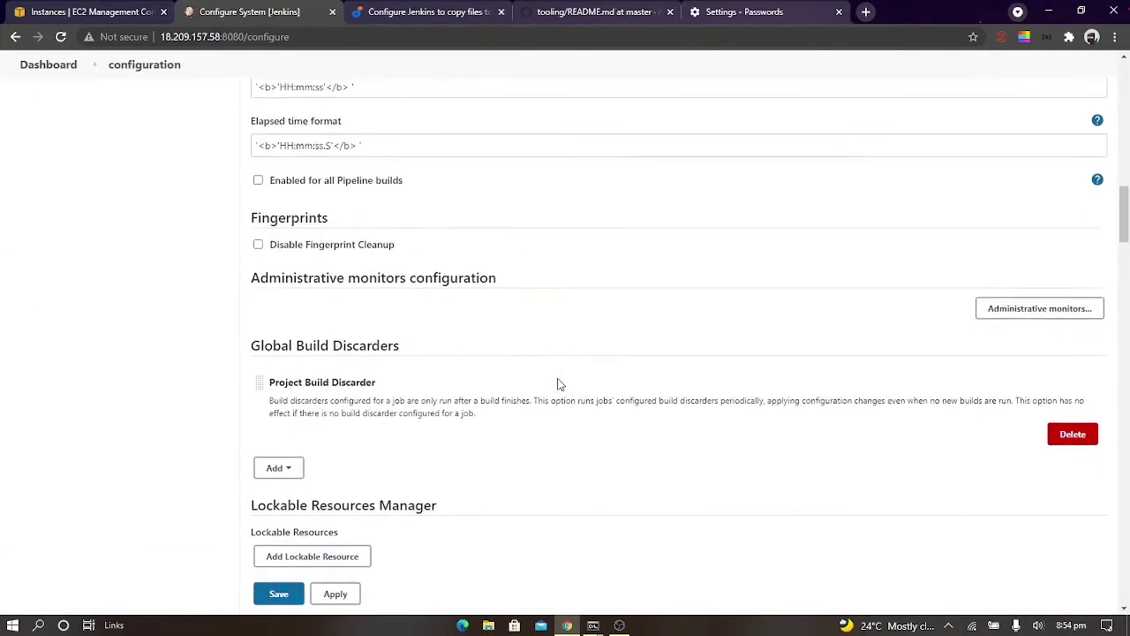
{"action": "scroll", "coordinate": [558, 384], "scroll_direction": "down", "scroll_amount": 15}
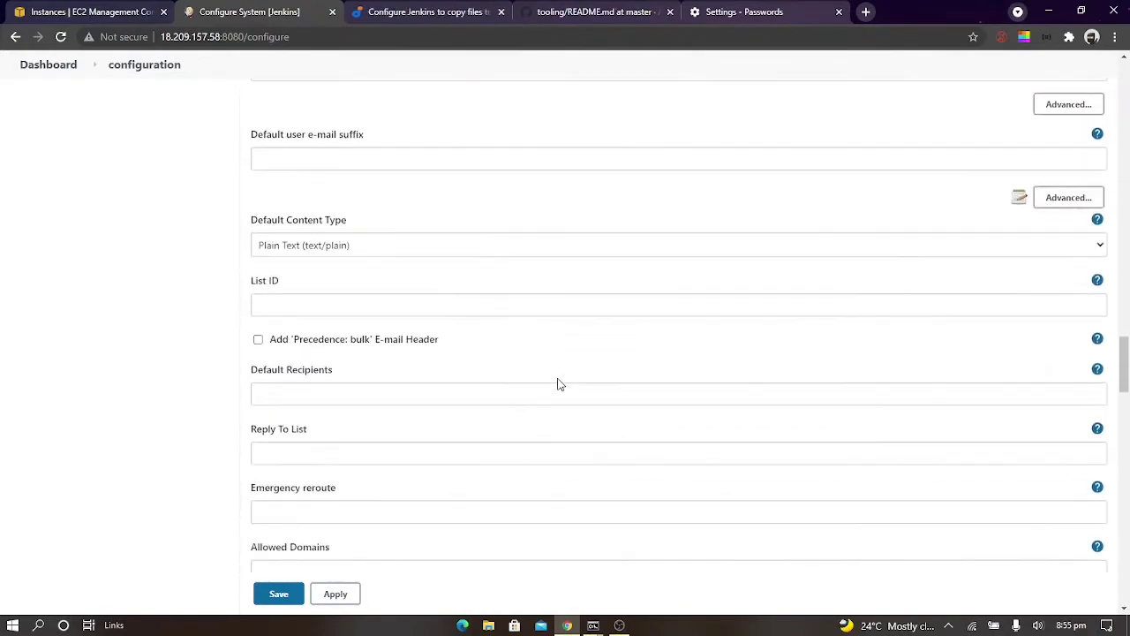
{"action": "scroll", "coordinate": [558, 385], "scroll_direction": "down", "scroll_amount": 15}
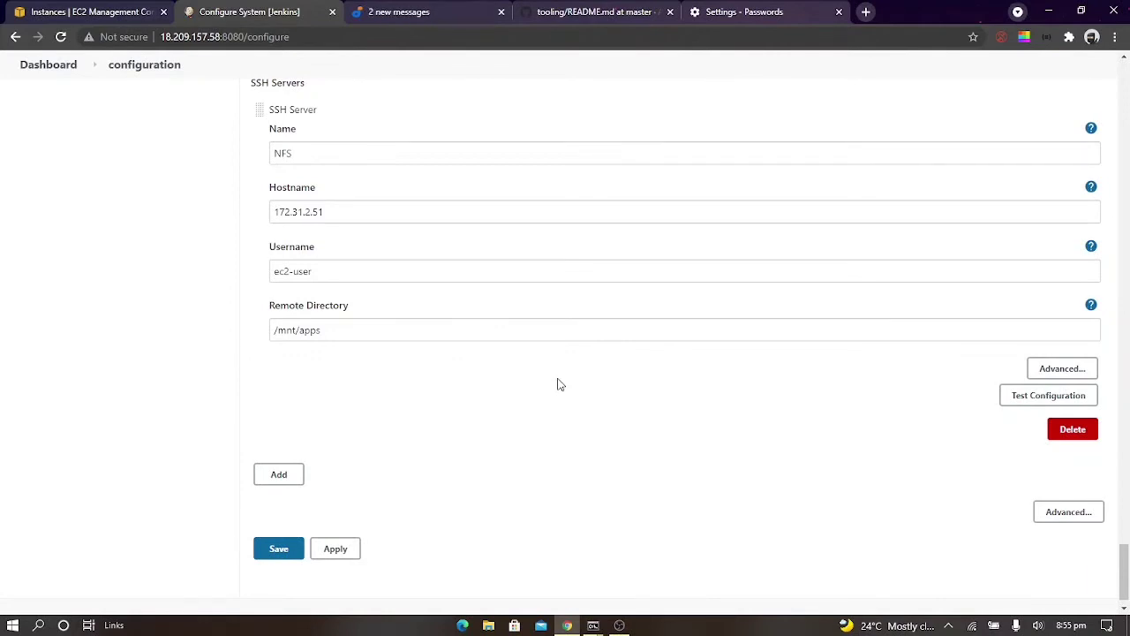
{"action": "scroll", "coordinate": [561, 385], "scroll_direction": "down", "scroll_amount": 1}
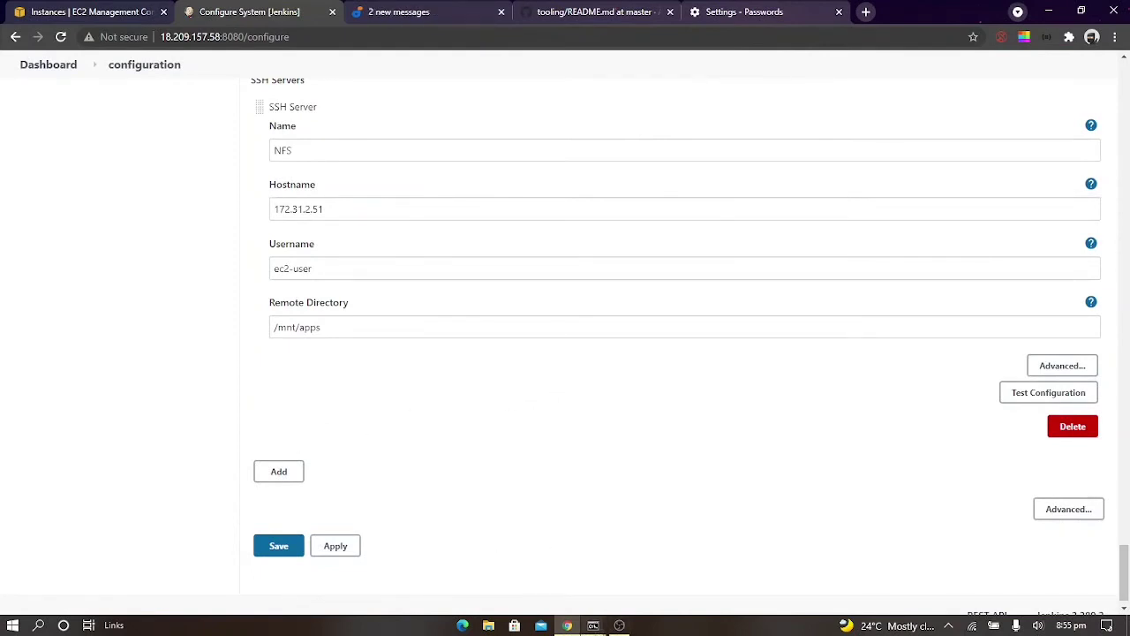
Copy the NFS instance's public IPv4 address from the EC2 console and exit the terminal's SSH session on the Jenkins server
{"action": "left_click", "coordinate": [50, 10]}
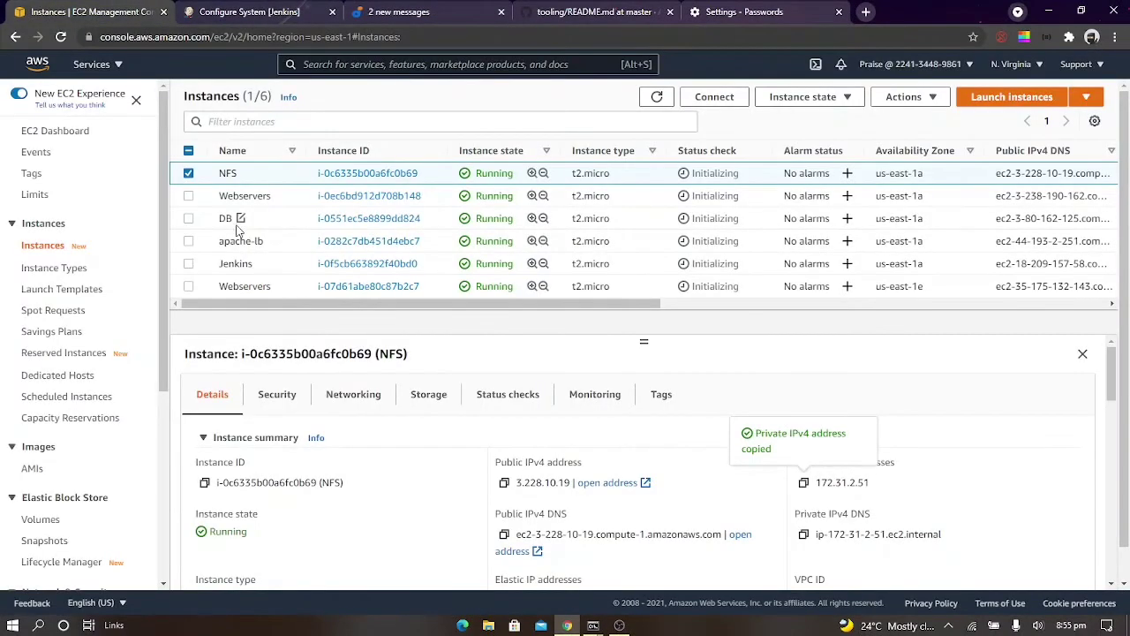
{"action": "left_click", "coordinate": [504, 482]}
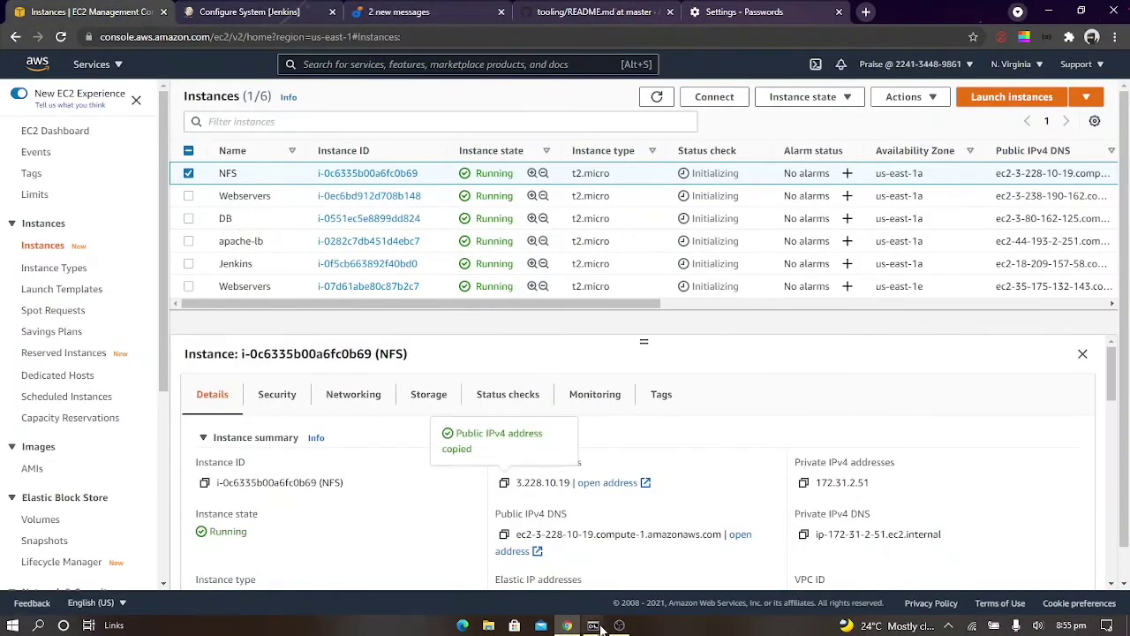
{"action": "mouse_move", "coordinate": [584, 620]}
{"action": "left_click", "coordinate": [530, 565]}
{"action": "type", "text": "e"}
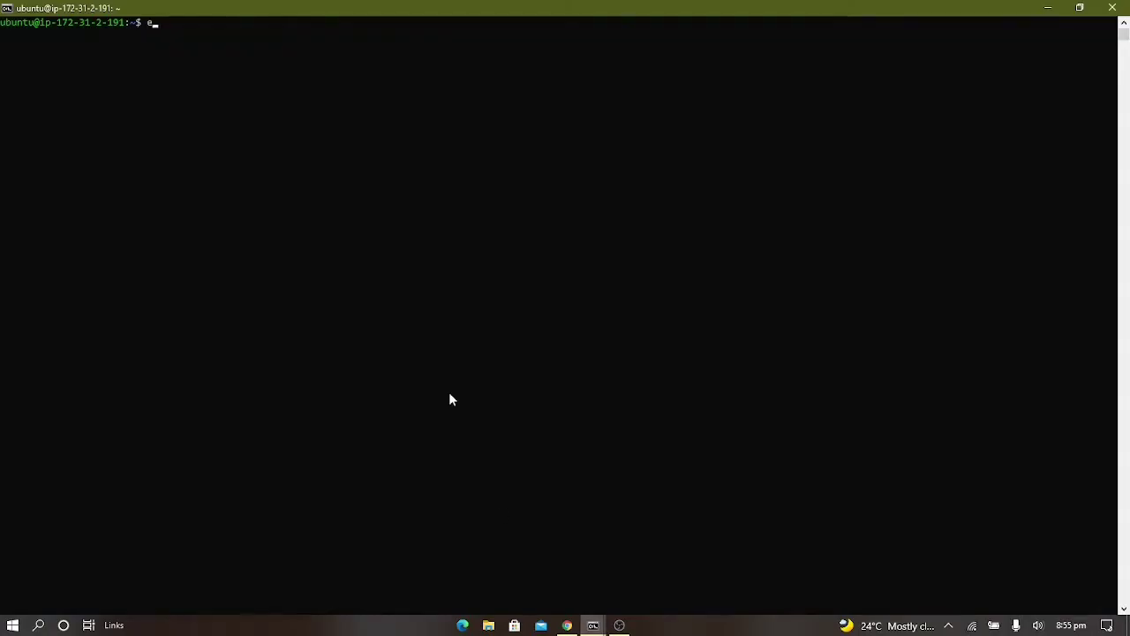
{"action": "type", "text": "xit"}
{"action": "key", "text": "Return"}
{"action": "key", "text": "Up"}
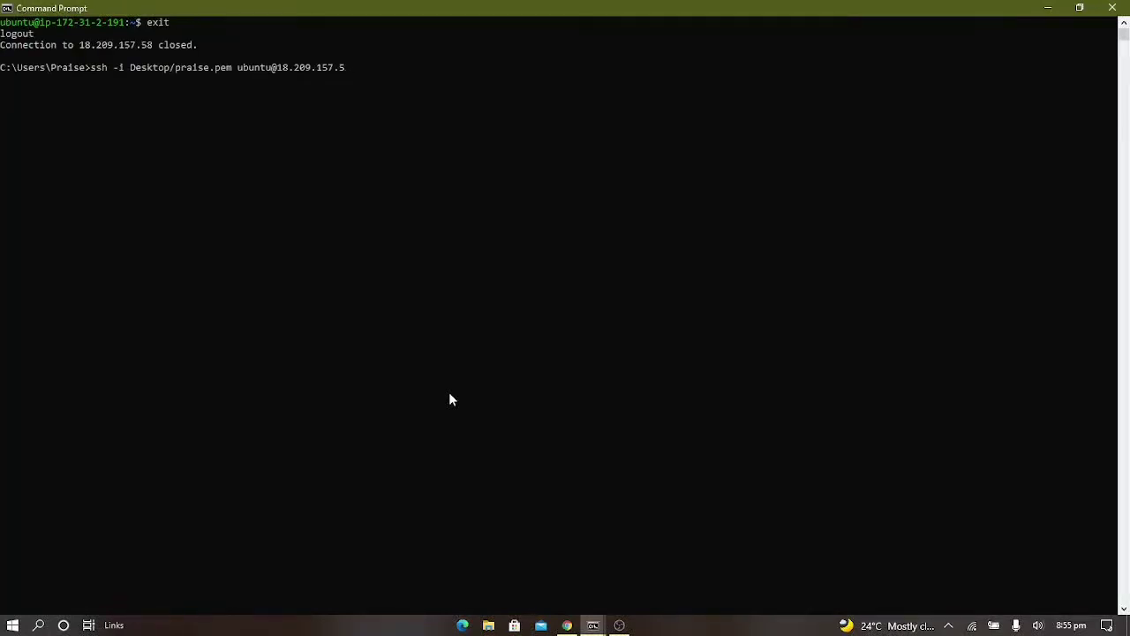
{"action": "key", "text": "BackSpace"}
{"action": "key", "text": "BackSpace"}
{"action": "key", "text": "BackSpace"}
{"action": "key", "text": "BackSpace"}
{"action": "key", "text": "BackSpace"}
{"action": "key", "text": "BackSpace"}
{"action": "key", "text": "BackSpace"}
{"action": "key", "text": "BackSpace"}
{"action": "key", "text": "BackSpace"}
{"action": "key", "text": "BackSpace"}
{"action": "key", "text": "BackSpace"}
{"action": "key", "text": "BackSpace"}
{"action": "key", "text": "BackSpace"}
{"action": "key", "text": "BackSpace"}
{"action": "key", "text": "BackSpace"}
{"action": "key", "text": "BackSpace"}
{"action": "key", "text": "BackSpace"}
{"action": "key", "text": "BackSpace"}
{"action": "type", "text": "ec2-user@"}
{"action": "key", "text": "ctrl+v"}
{"action": "key", "text": "Return"}
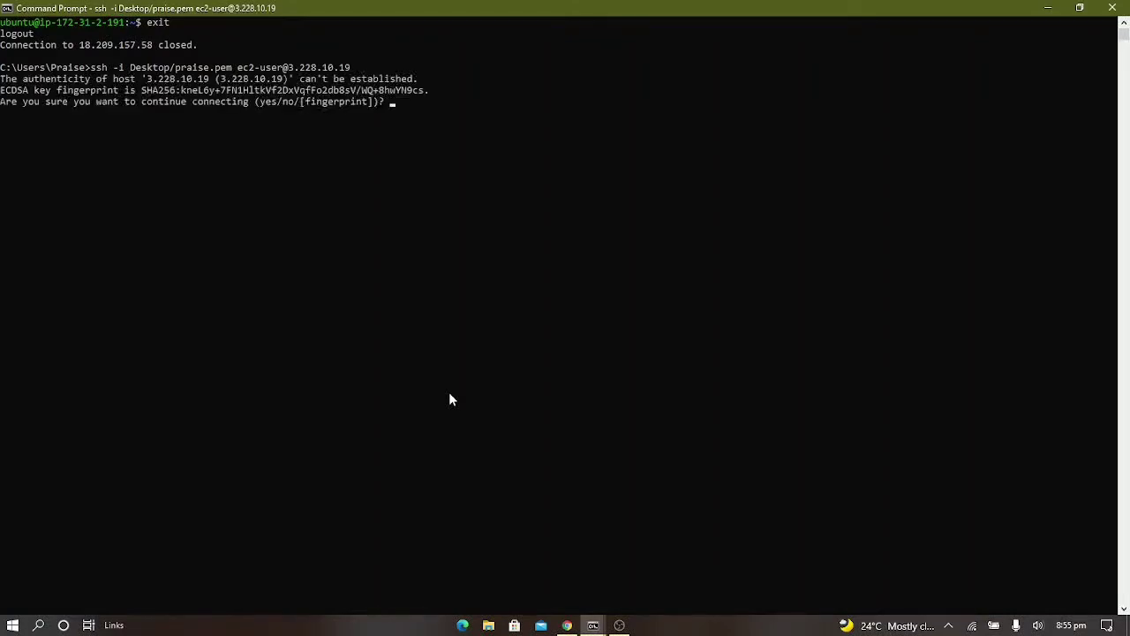
{"action": "type", "text": "yes"}
{"action": "key", "text": "Return"}
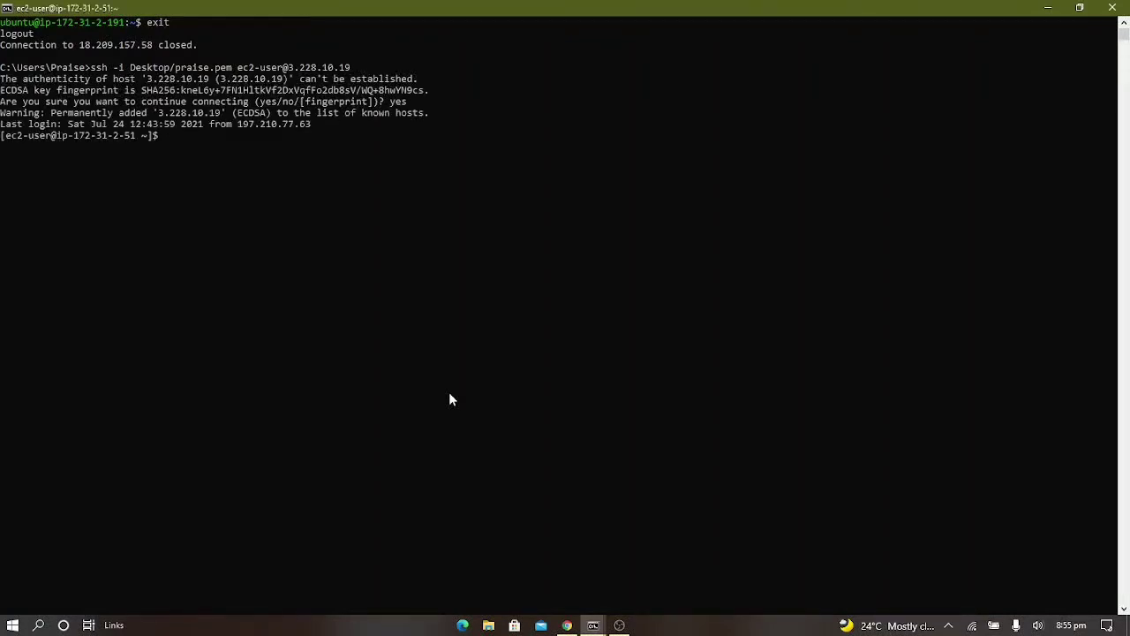
List the contents and permissions inside /mnt/apps on the NFS server with ll
{"action": "key", "text": "BackSpace"}
{"action": "key", "text": "BackSpace"}
{"action": "type", "text": "ll /mnt/apps"}
{"action": "key", "text": "Return"}
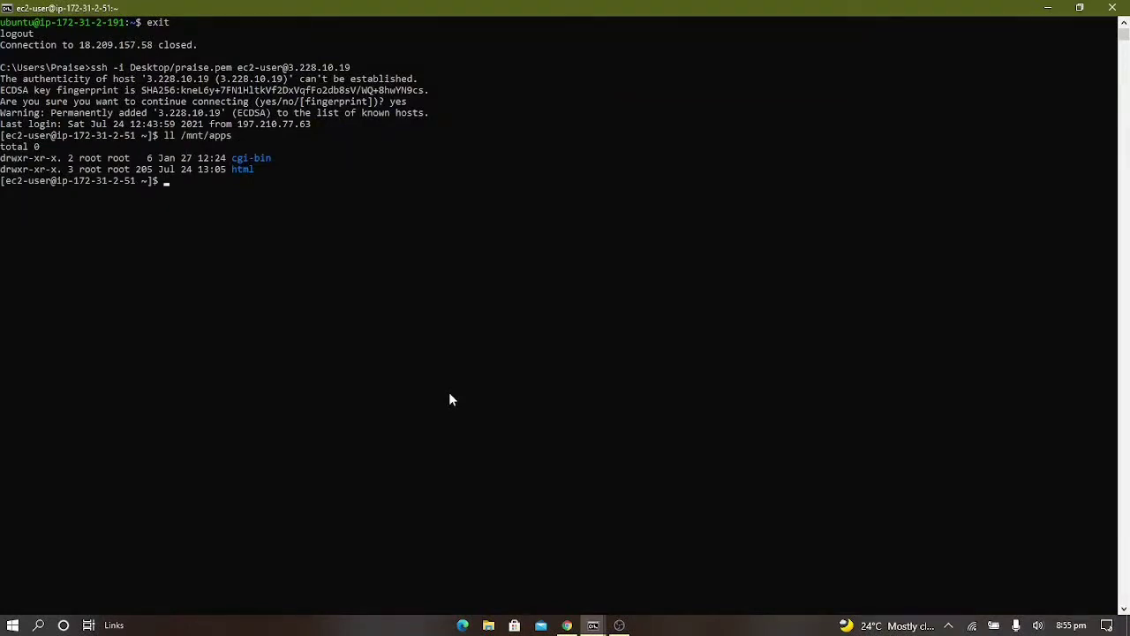
List /mnt with ll to check the ownership and permissions of the apps directory itself
{"action": "key", "text": "Up"}
{"action": "key", "text": "BackSpace"}
{"action": "key", "text": "BackSpace"}
{"action": "key", "text": "BackSpace"}
{"action": "key", "text": "Return"}
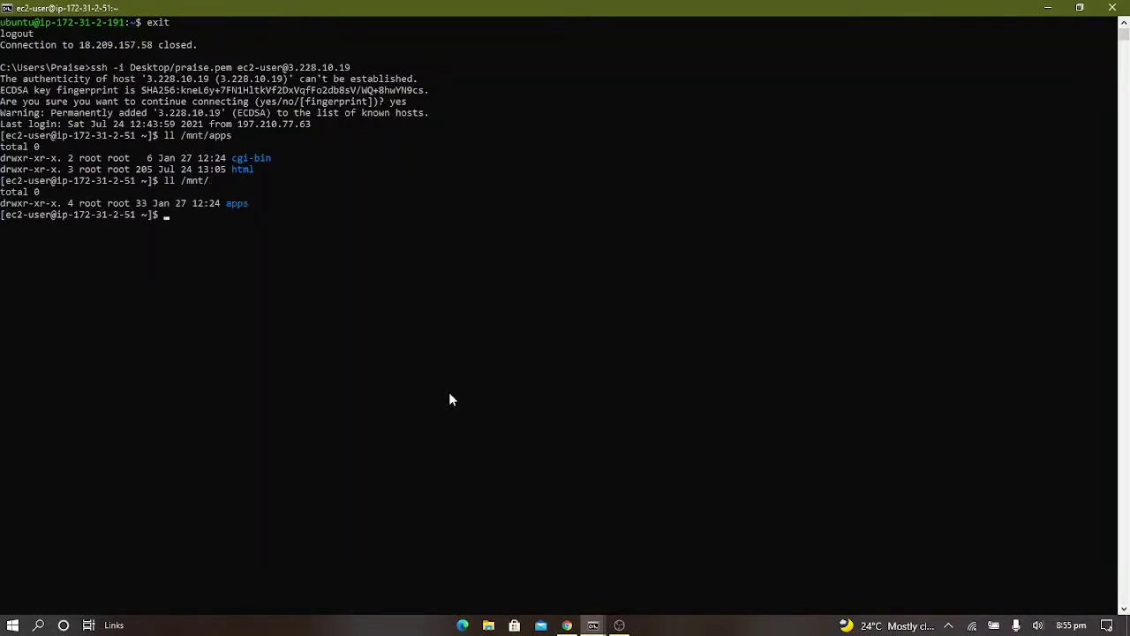
{"action": "key", "text": "Up"}
{"action": "key", "text": "BackSpace"}
{"action": "key", "text": "BackSpace"}
{"action": "type", "text": "ll /mnt"}
{"action": "key", "text": "Return"}
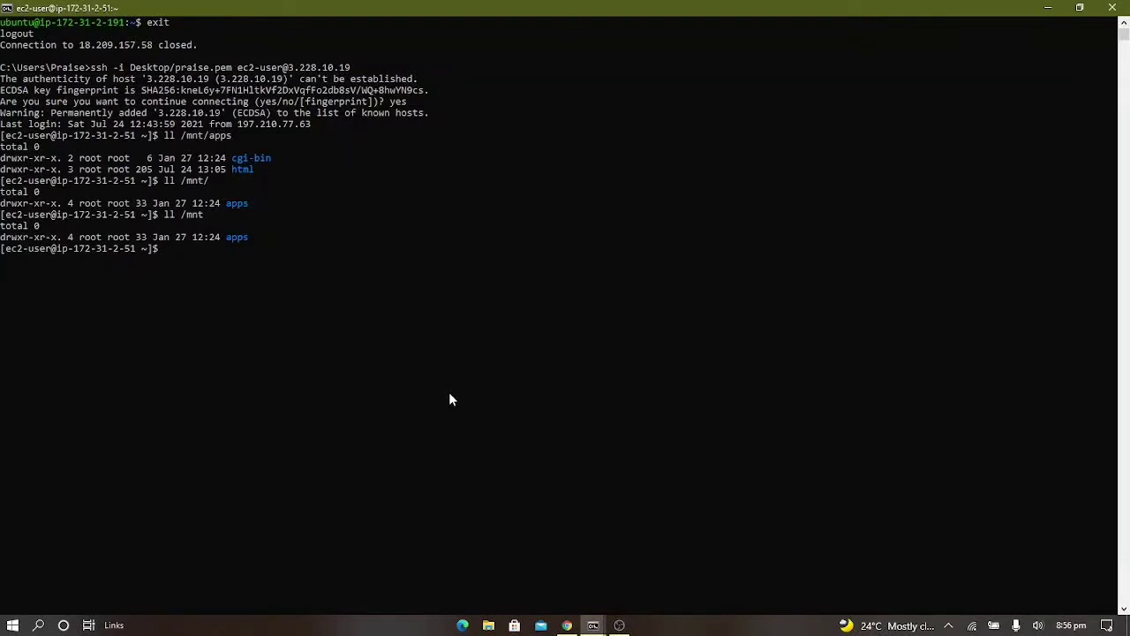
Give everyone full access to the apps directory by running sudo chmod 777 /mnt/apps
{"action": "type", "text": "udo chmod 777 /mnt/apps"}
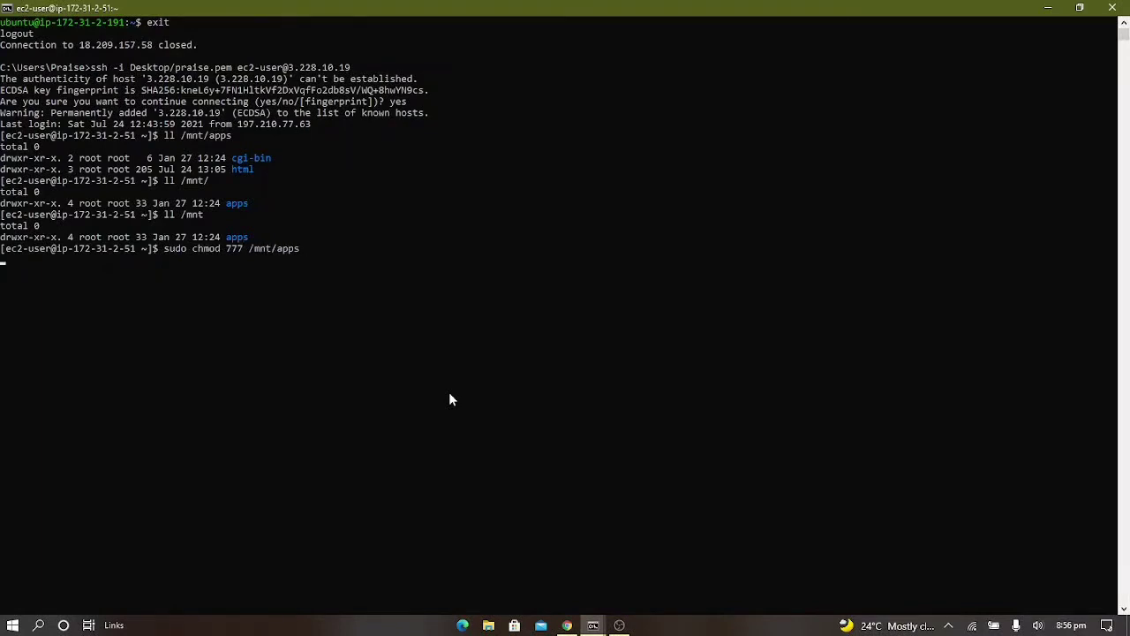
{"action": "key", "text": "Return"}
Change the apps directory's owner and group by running sudo chown nobody:nobody /mnt/apps
{"action": "type", "text": "sudo ch"}
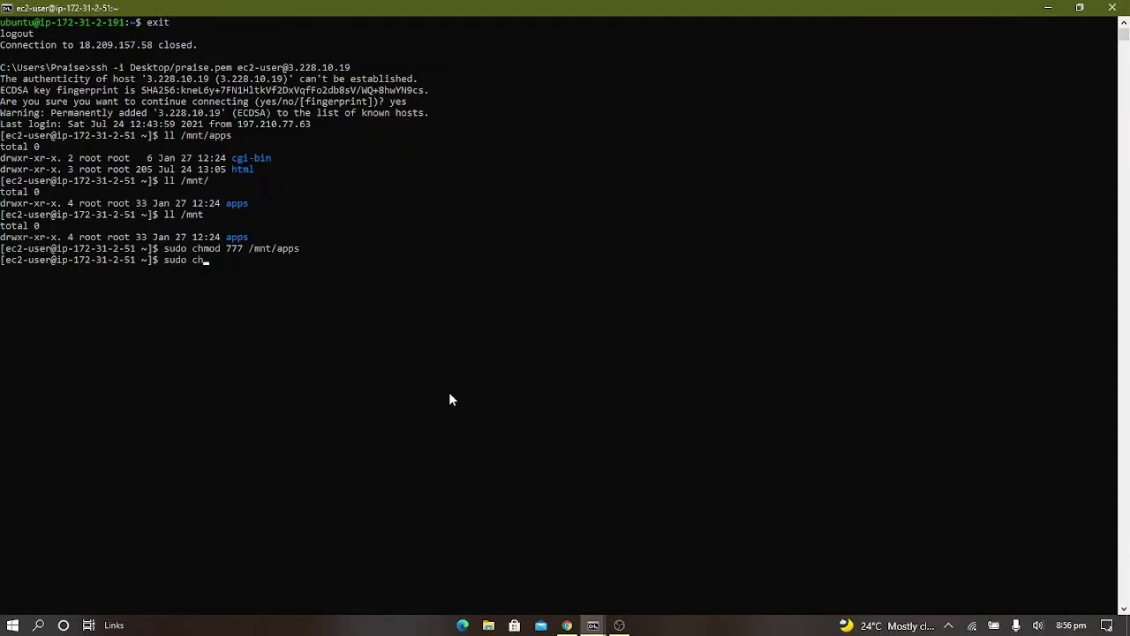
{"action": "type", "text": "own nobo"}
{"action": "type", "text": "dy:nobody /mnt/apps"}
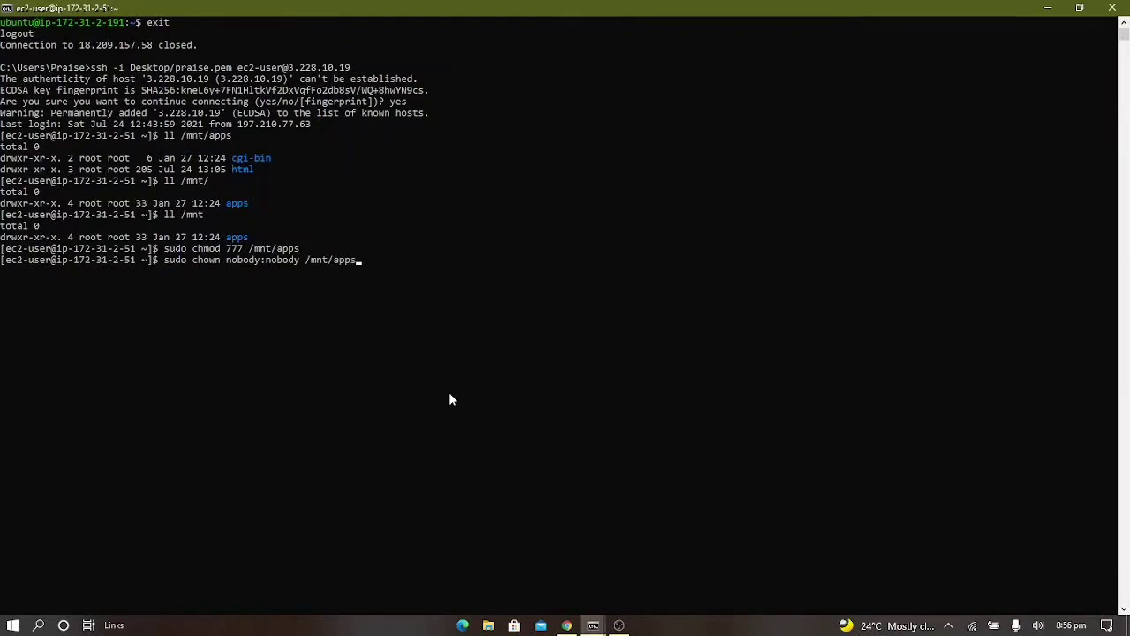
{"action": "key", "text": "Return"}
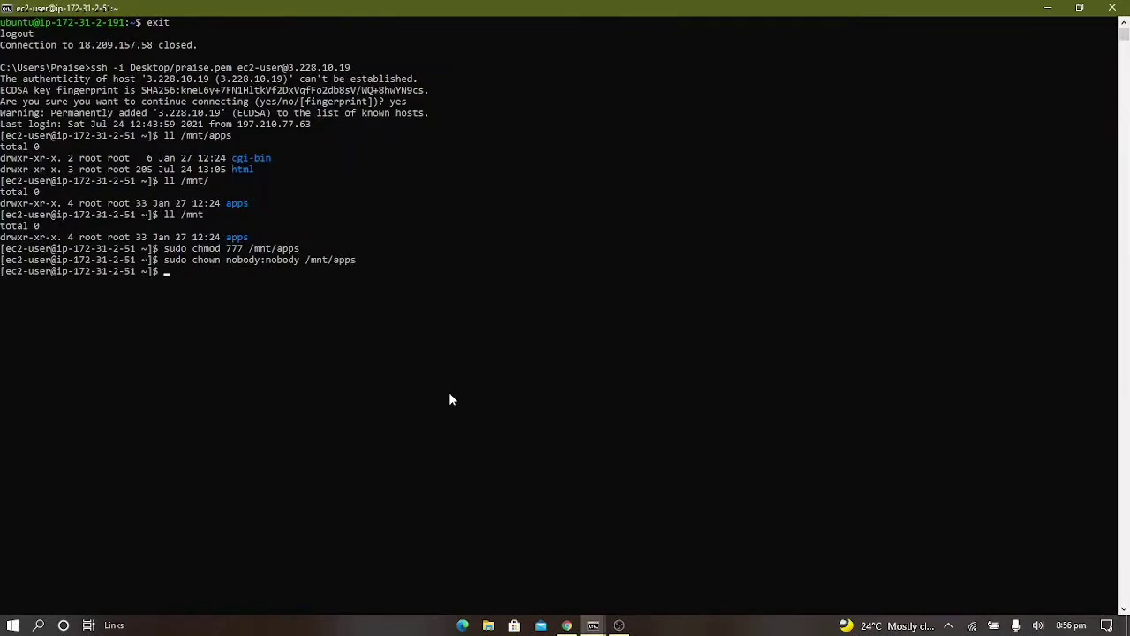
Switch back to the browser and open the tooling repository's README.md on GitHub for editing
{"action": "key", "text": "alt+Tab"}
{"action": "left_click", "coordinate": [596, 11]}
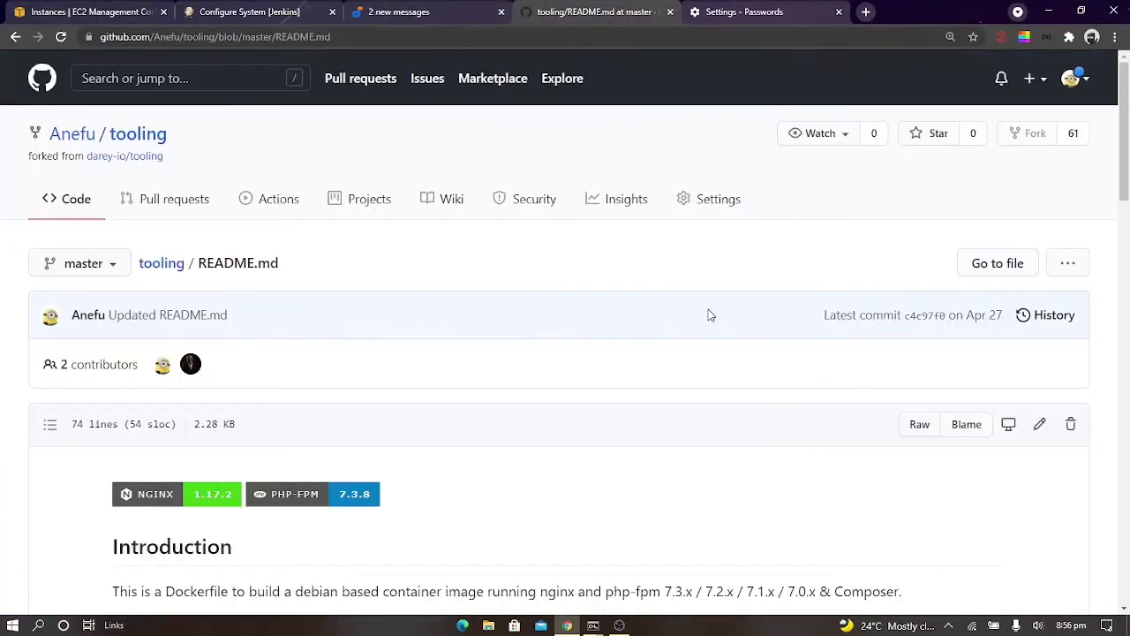
{"action": "scroll", "coordinate": [520, 414], "scroll_direction": "down", "scroll_amount": 5}
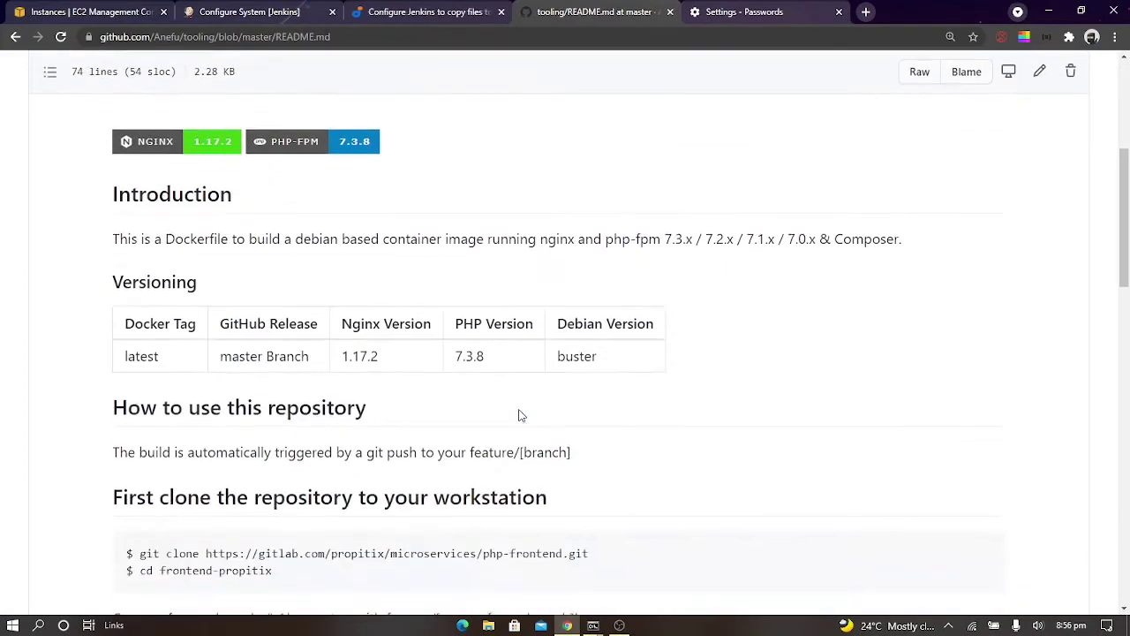
{"action": "left_click", "coordinate": [1040, 78]}
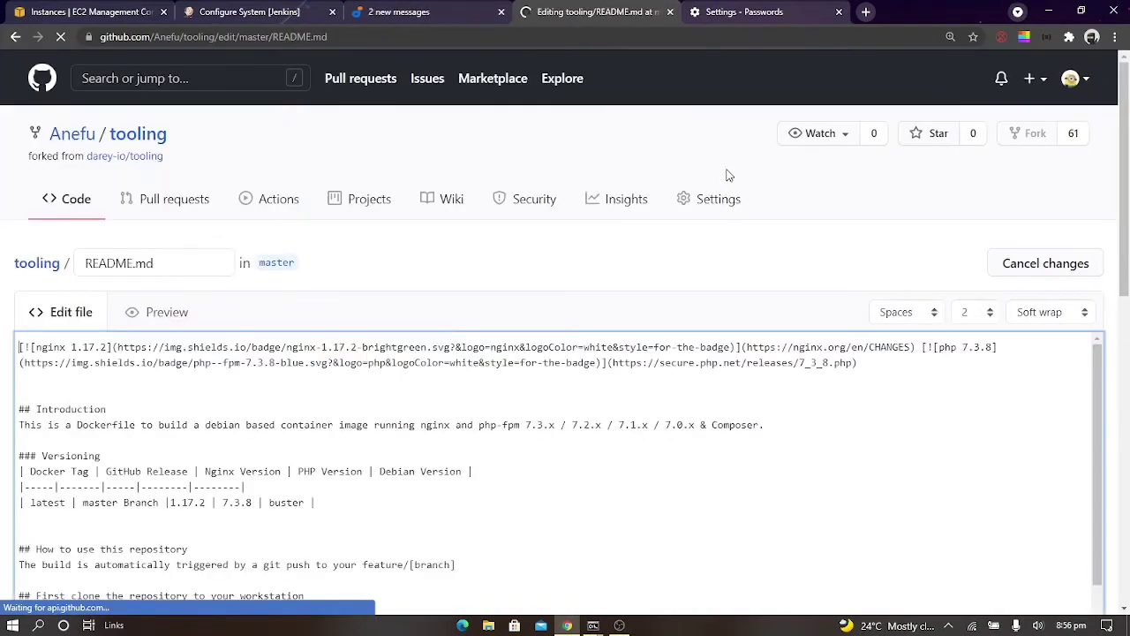
Leave the Jenkins system configuration without changes and return to the Jenkins dashboard
{"action": "left_click", "coordinate": [278, 10]}
{"action": "scroll", "coordinate": [204, 215], "scroll_direction": "up", "scroll_amount": 15}
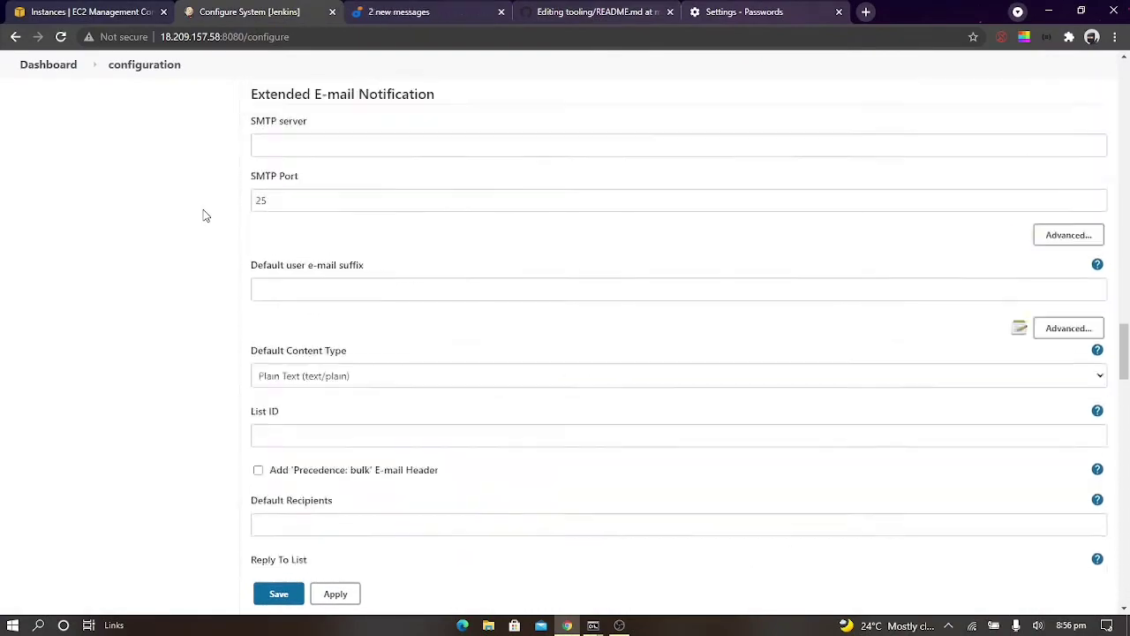
{"action": "scroll", "coordinate": [204, 214], "scroll_direction": "up", "scroll_amount": 10}
{"action": "left_click", "coordinate": [26, 69]}
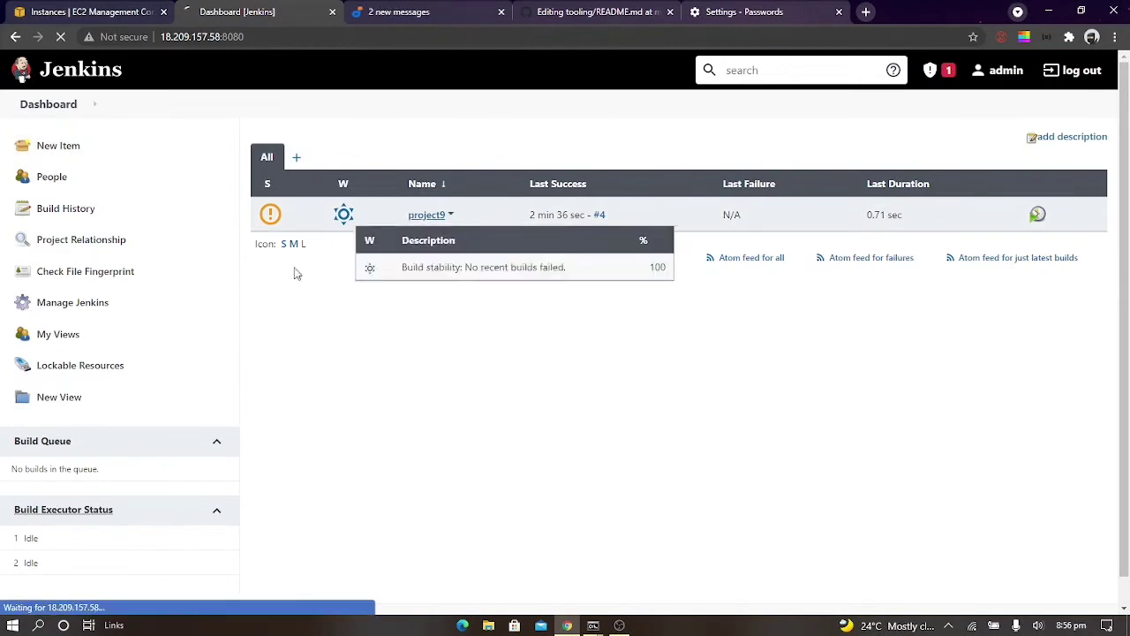
Run a manual build of project9 and open the console output of build #5
{"action": "left_click", "coordinate": [120, 281]}
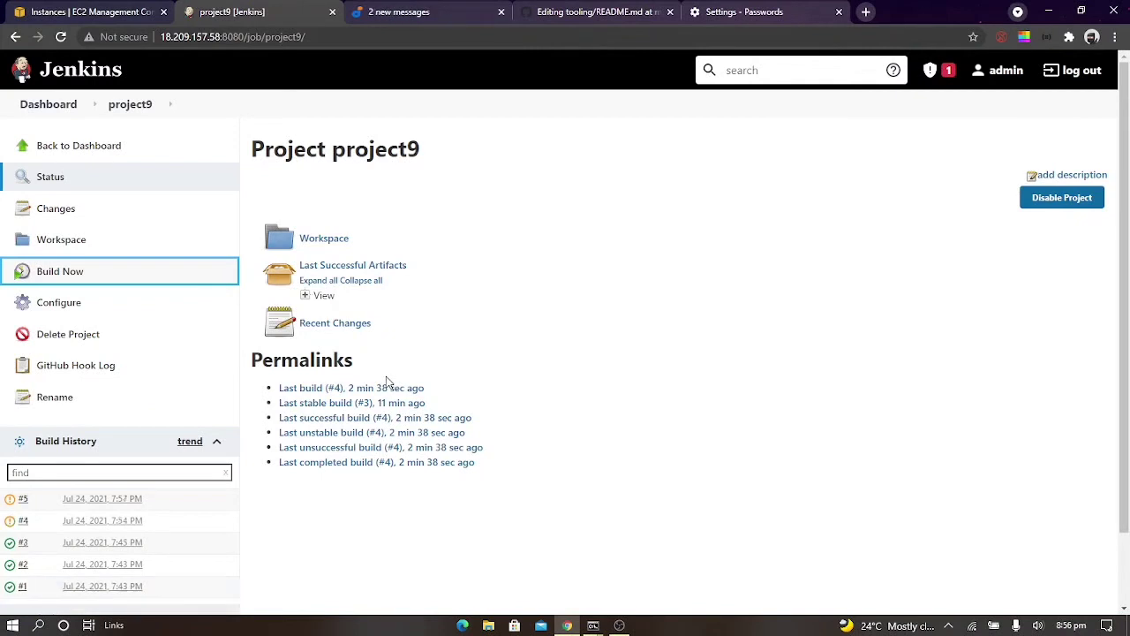
{"action": "scroll", "coordinate": [436, 380], "scroll_direction": "down", "scroll_amount": 1}
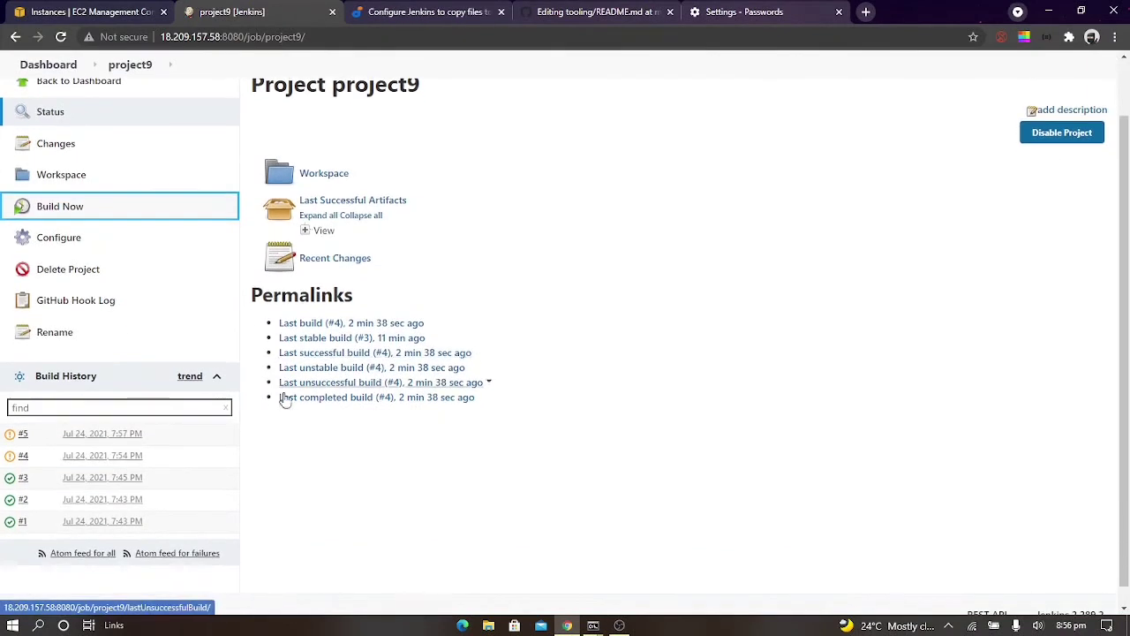
{"action": "left_click", "coordinate": [23, 433]}
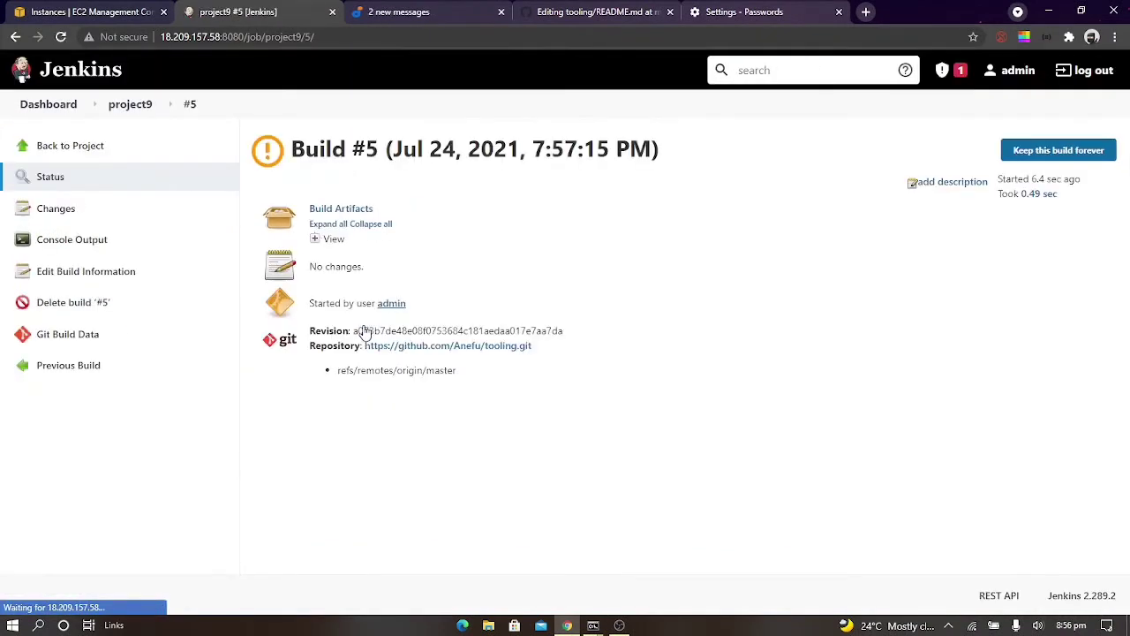
{"action": "left_click", "coordinate": [87, 238]}
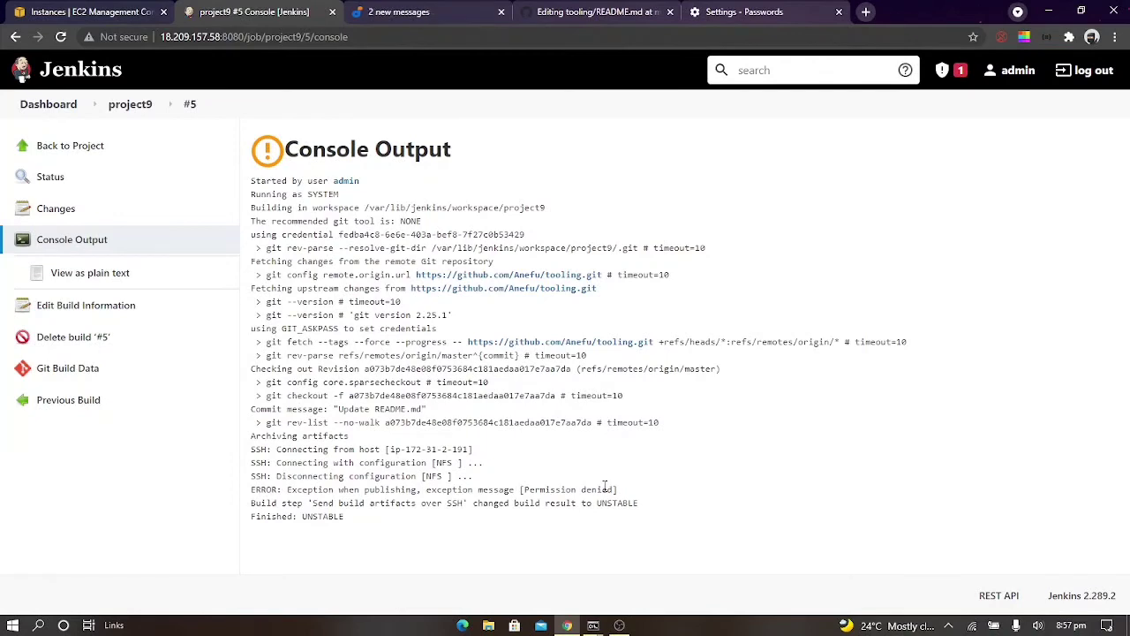
Copy the "Exception when publishing" permission error line from the console output and search the web for it
{"action": "left_click_drag", "start_coordinate": [621, 487], "coordinate": [248, 496]}
{"action": "left_click", "coordinate": [663, 522]}
{"action": "left_click", "coordinate": [619, 626]}
{"action": "left_click", "coordinate": [935, 472]}
{"action": "left_click_drag", "start_coordinate": [625, 496], "coordinate": [247, 492]}
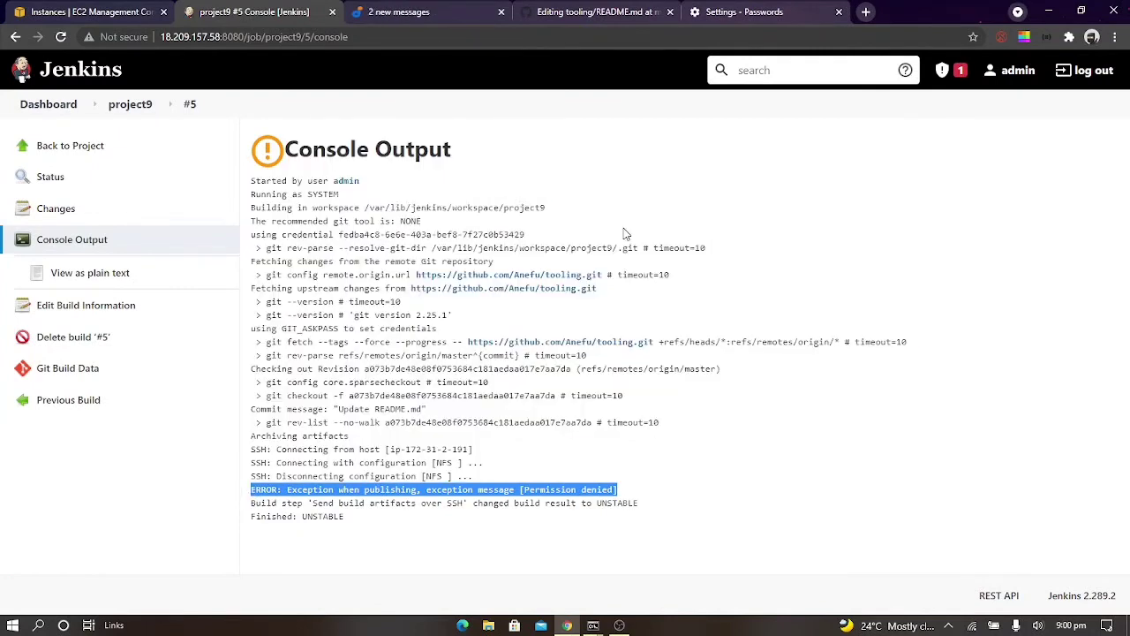
{"action": "left_click", "coordinate": [731, 7]}
{"action": "key", "text": "ctrl+l"}
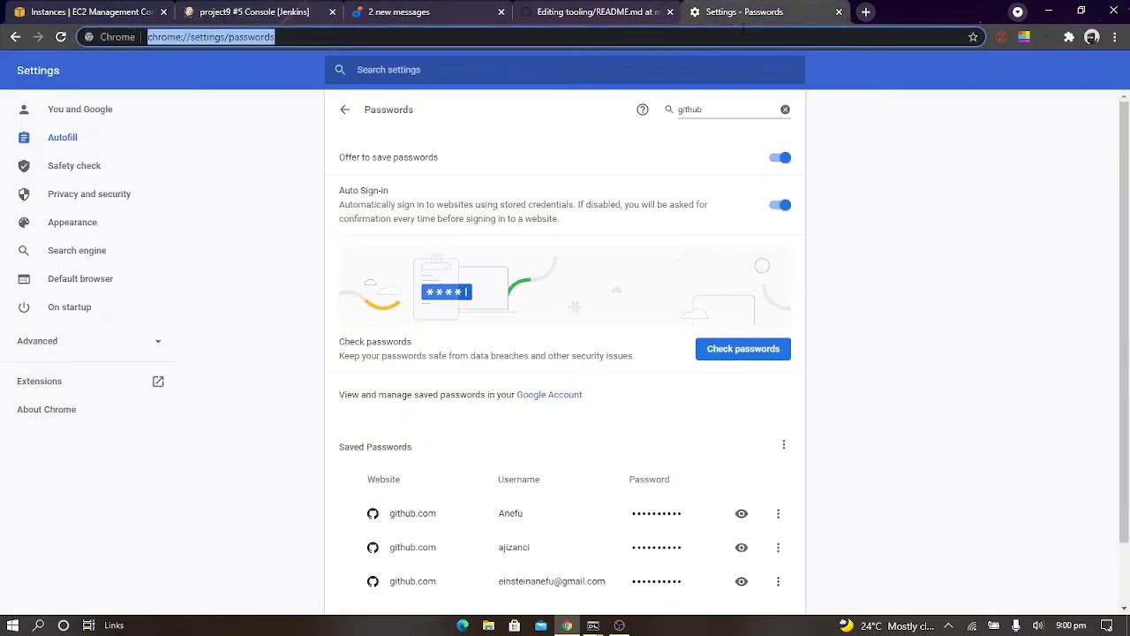
{"action": "key", "text": "ctrl+v"}
{"action": "key", "text": "Return"}
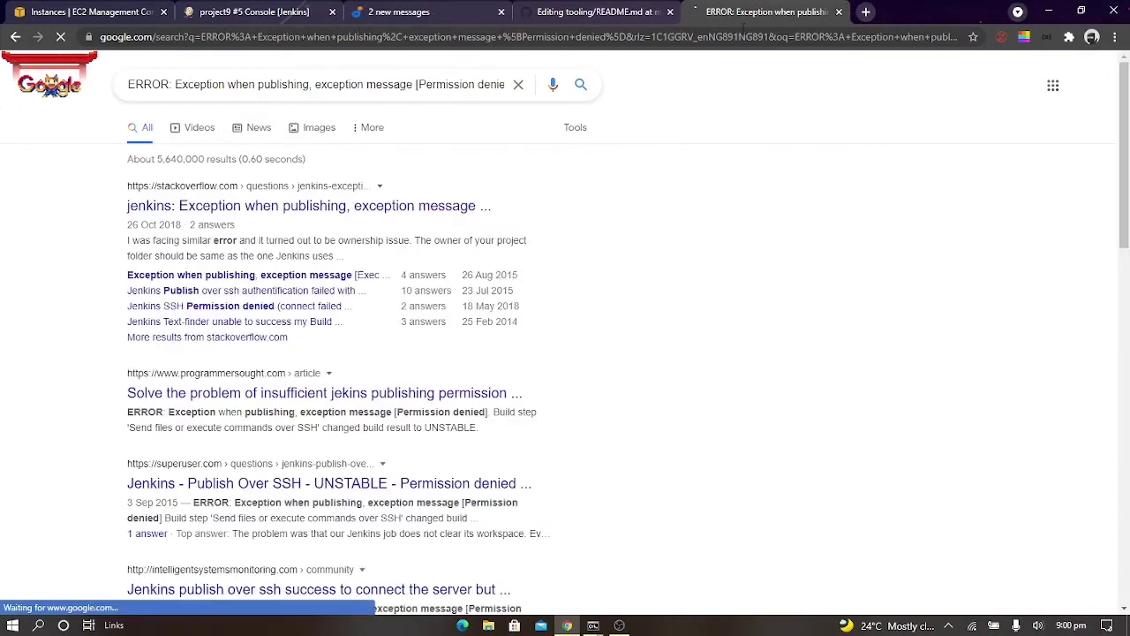
Open the Stack Overflow question on the Jenkins publishing permission exception and read its answers
{"action": "left_click", "coordinate": [437, 207]}
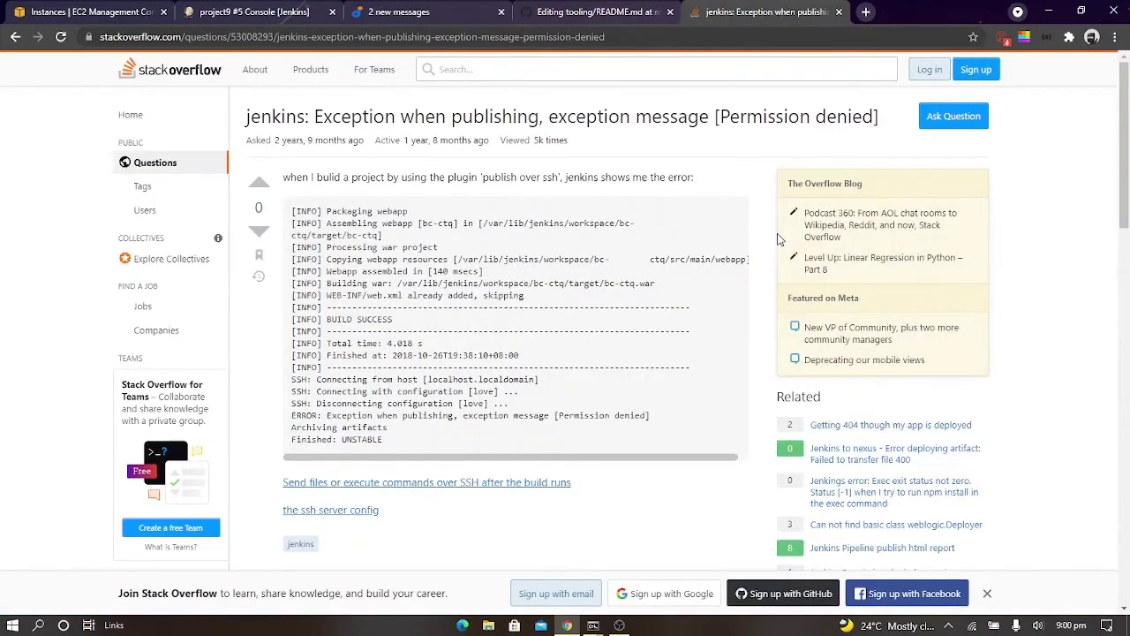
{"action": "scroll", "coordinate": [778, 237], "scroll_direction": "down", "scroll_amount": 5}
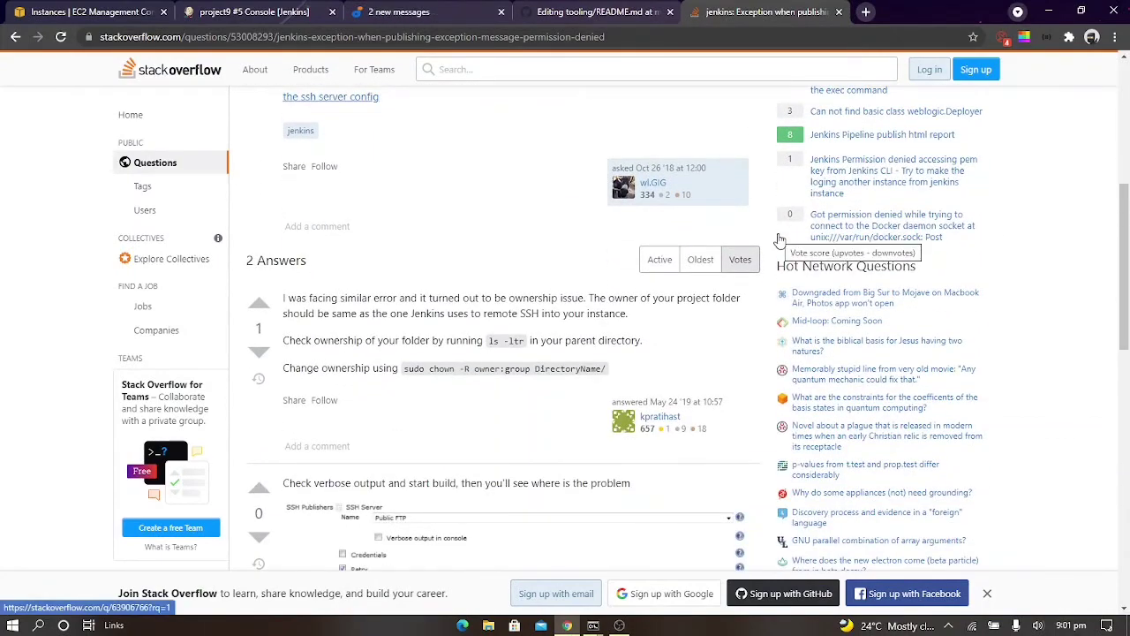
{"action": "scroll", "coordinate": [778, 237], "scroll_direction": "down", "scroll_amount": 4}
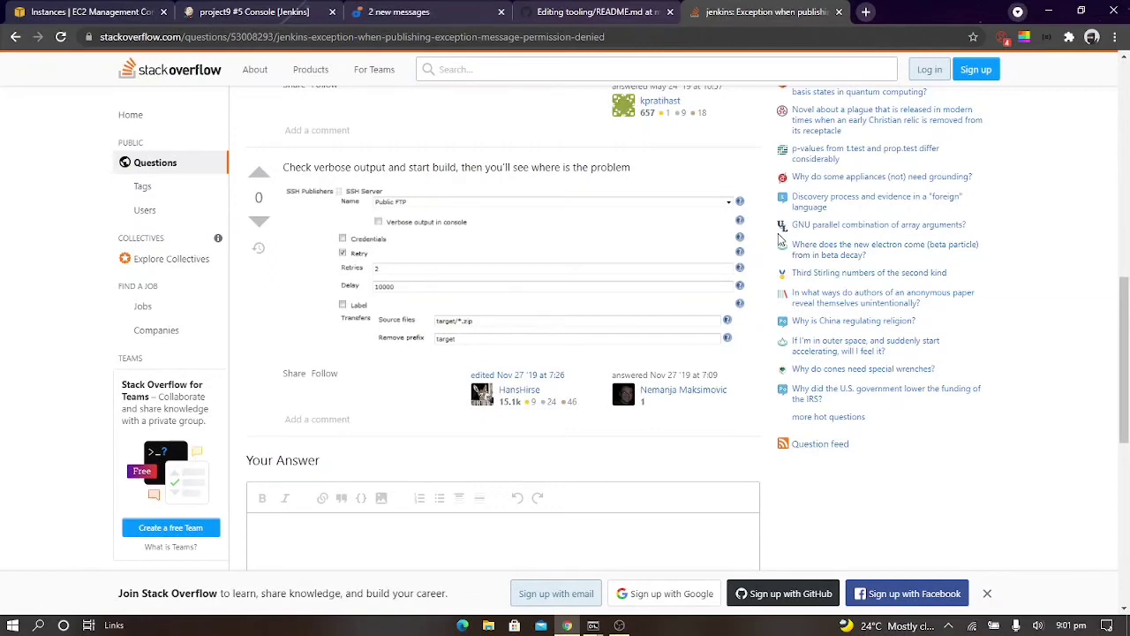
{"action": "scroll", "coordinate": [553, 155], "scroll_direction": "up", "scroll_amount": 2}
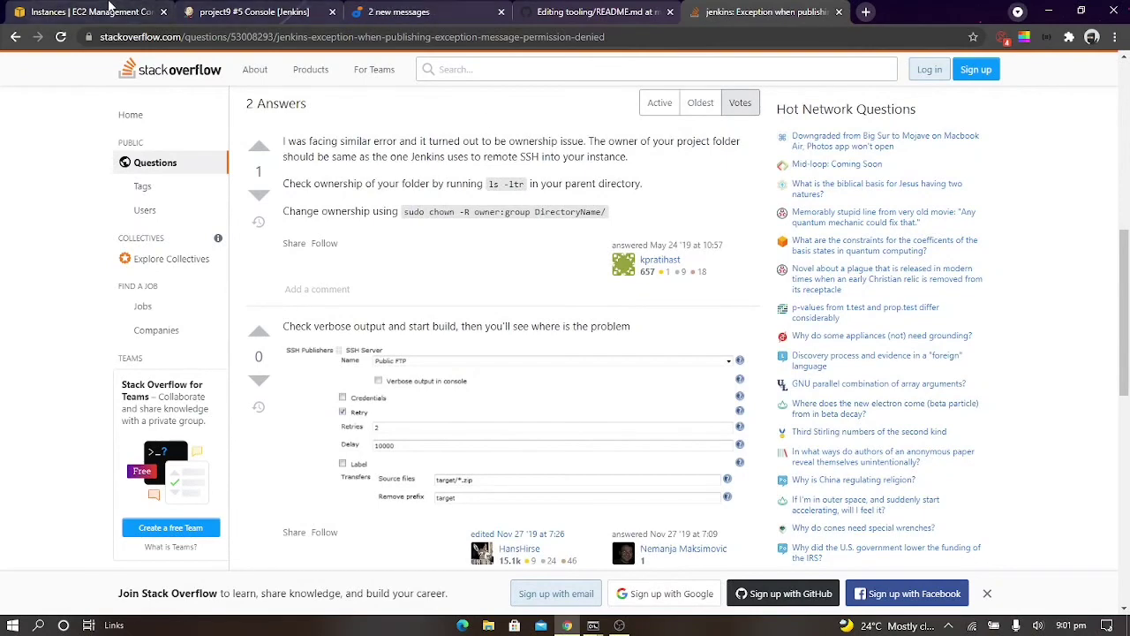
Return to Jenkins and open the NFS SSH server settings in the system configuration
{"action": "left_click", "coordinate": [248, 9]}
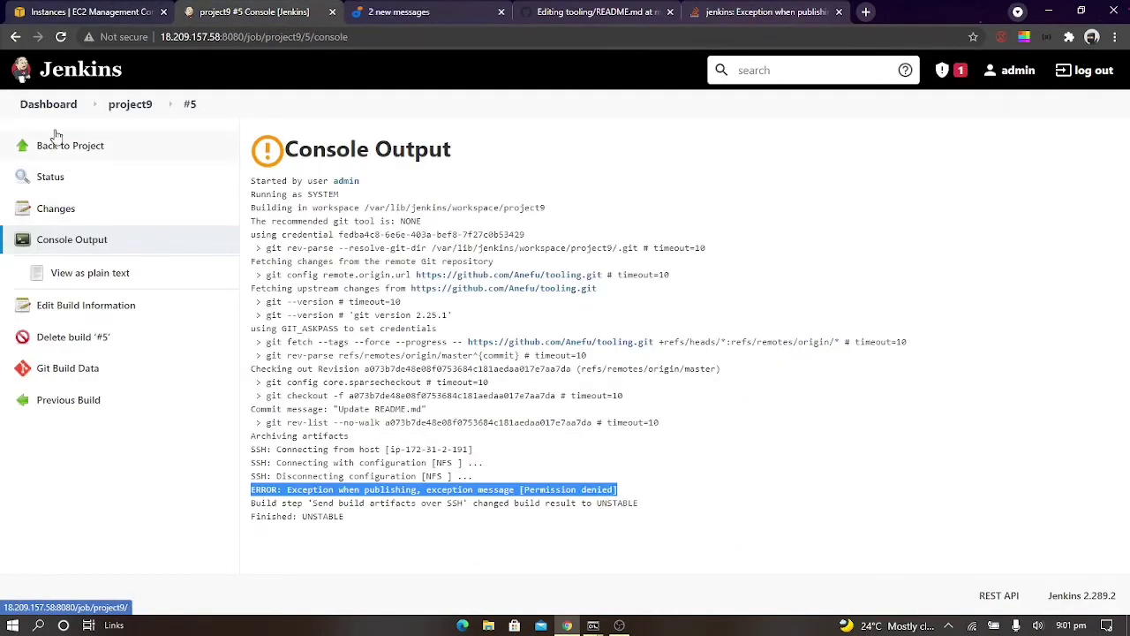
{"action": "left_click", "coordinate": [41, 105]}
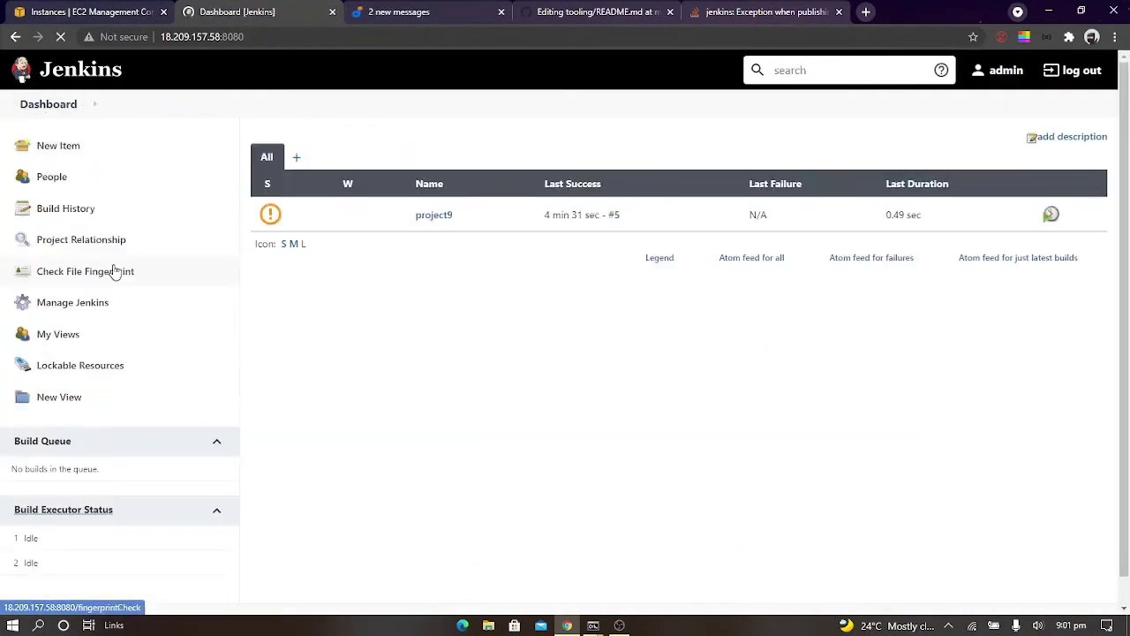
{"action": "left_click", "coordinate": [94, 305]}
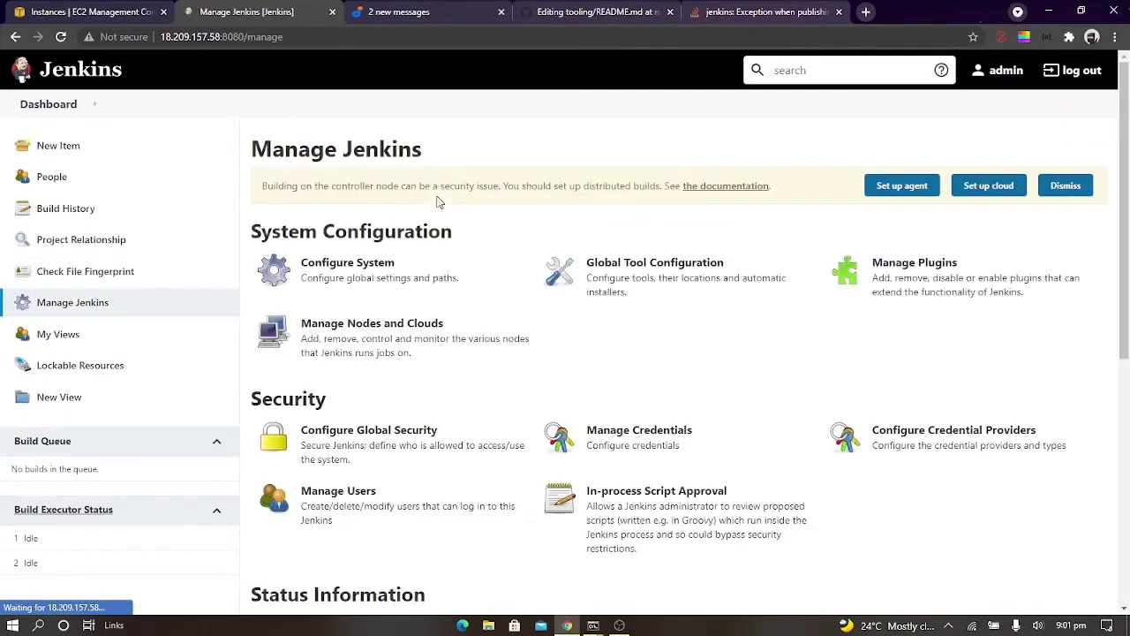
{"action": "left_click", "coordinate": [356, 286]}
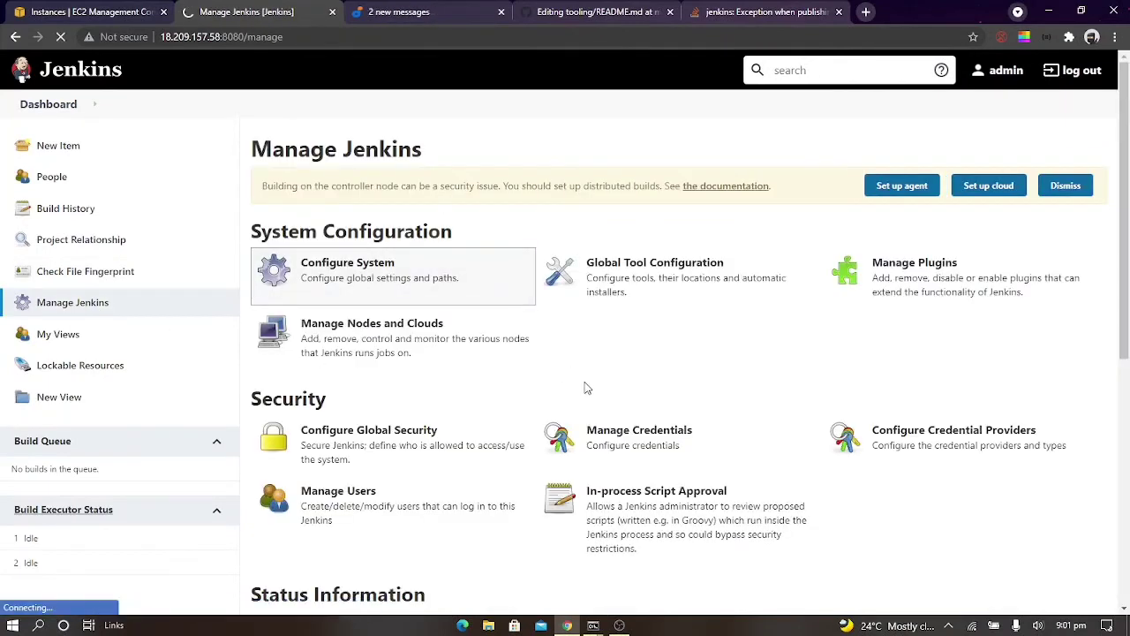
{"action": "scroll", "coordinate": [585, 384], "scroll_direction": "down", "scroll_amount": 8}
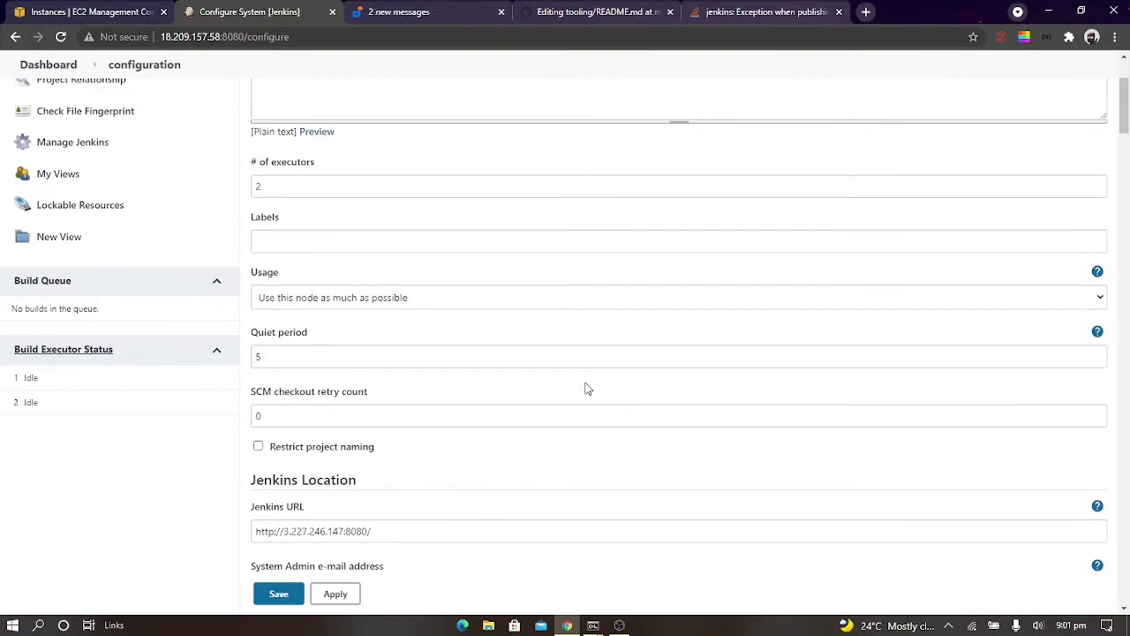
{"action": "scroll", "coordinate": [586, 384], "scroll_direction": "down", "scroll_amount": 20}
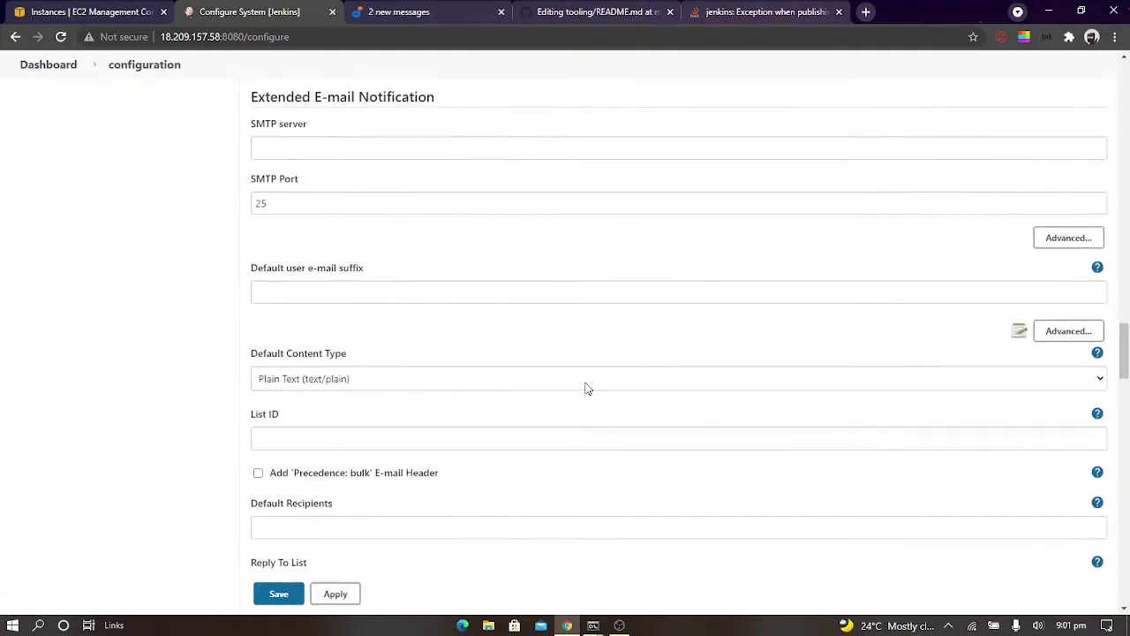
{"action": "scroll", "coordinate": [587, 388], "scroll_direction": "down", "scroll_amount": 20}
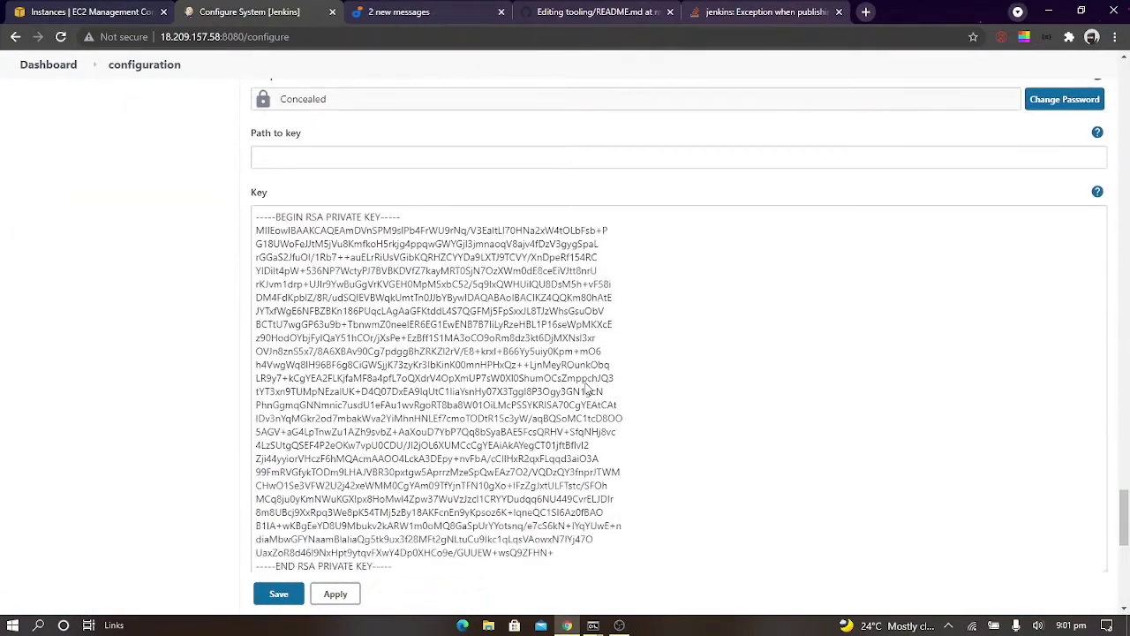
{"action": "scroll", "coordinate": [587, 385], "scroll_direction": "down", "scroll_amount": 5}
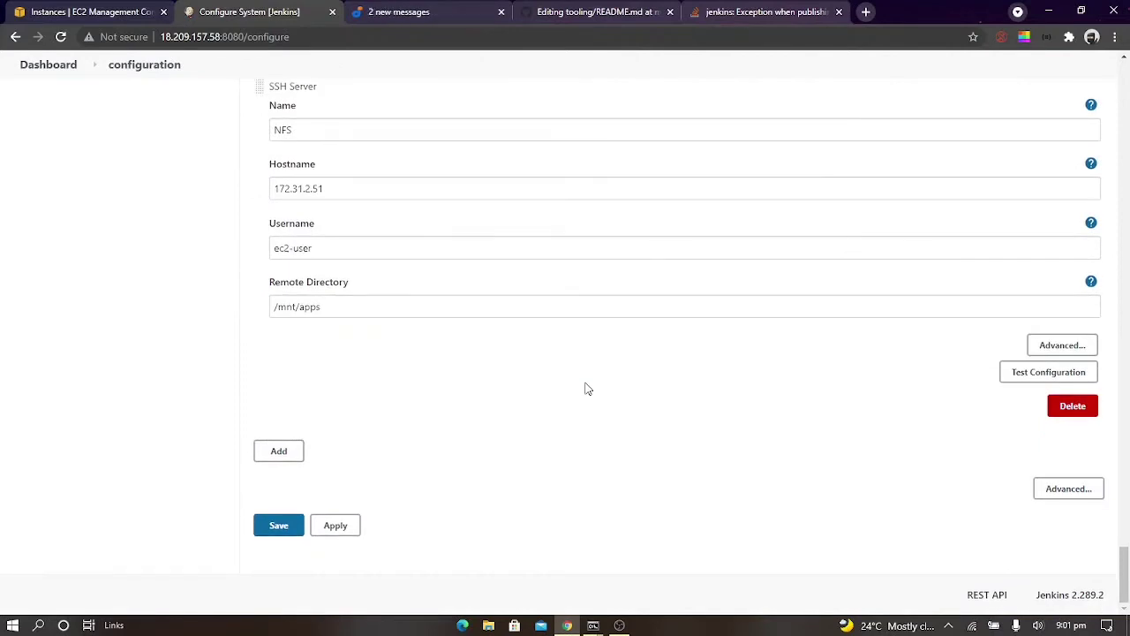
Expand the NFS server's advanced settings and review its login, remote directory, port, timeout and proxy options
{"action": "left_click", "coordinate": [1060, 345]}
{"action": "scroll", "coordinate": [687, 365], "scroll_direction": "down", "scroll_amount": 4}
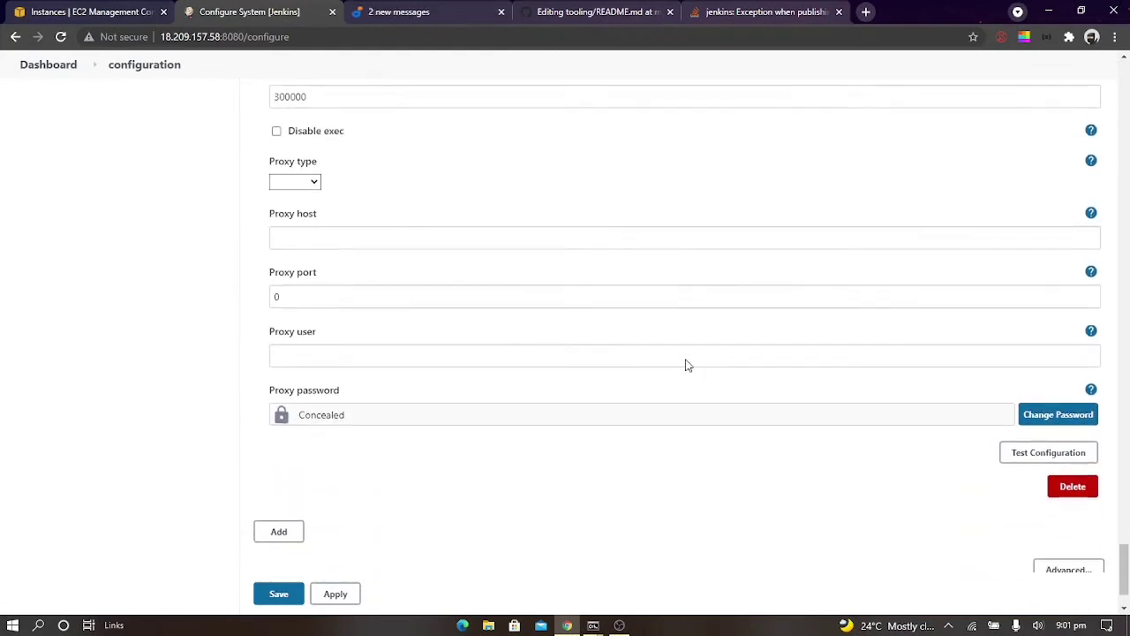
{"action": "scroll", "coordinate": [688, 365], "scroll_direction": "up", "scroll_amount": 3}
{"action": "scroll", "coordinate": [688, 365], "scroll_direction": "up", "scroll_amount": 1}
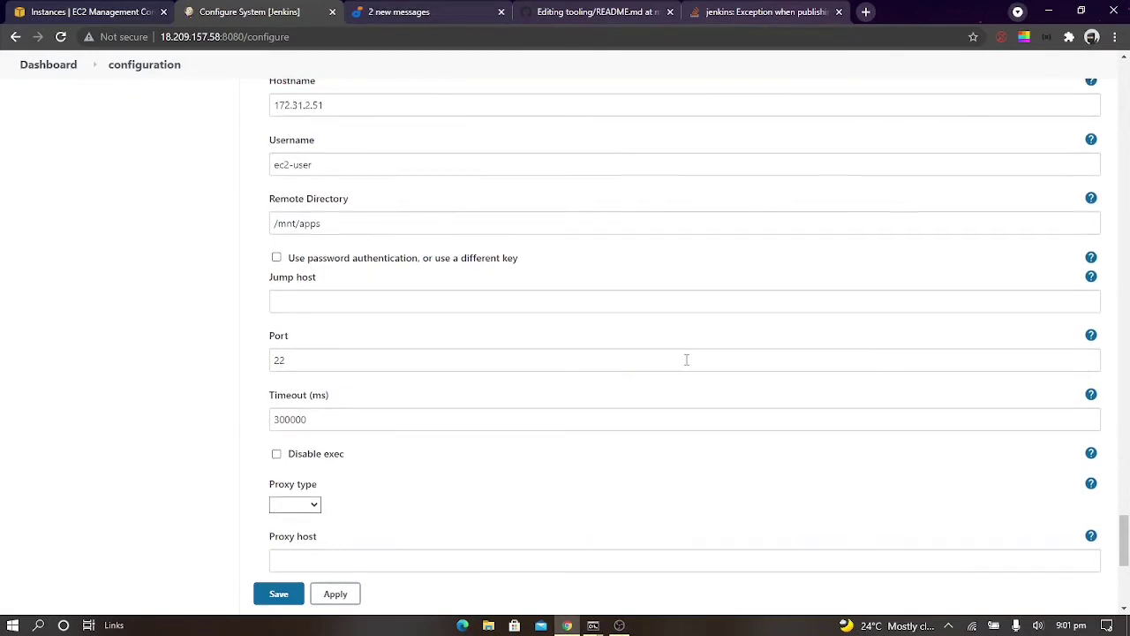
{"action": "scroll", "coordinate": [686, 360], "scroll_direction": "up", "scroll_amount": 1}
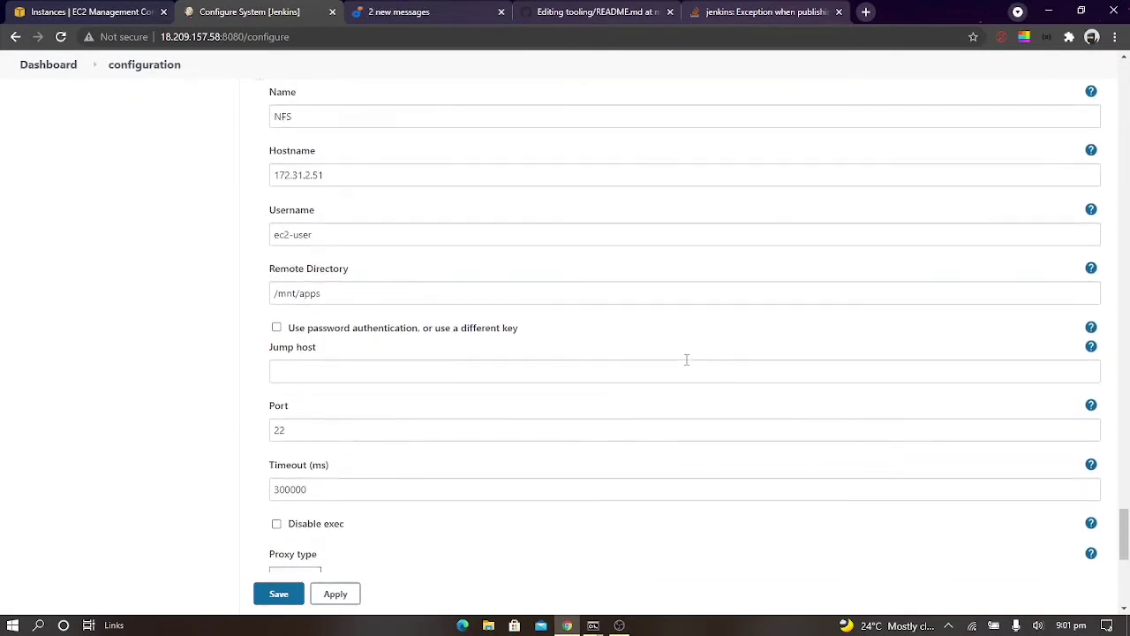
{"action": "scroll", "coordinate": [686, 360], "scroll_direction": "down", "scroll_amount": 1}
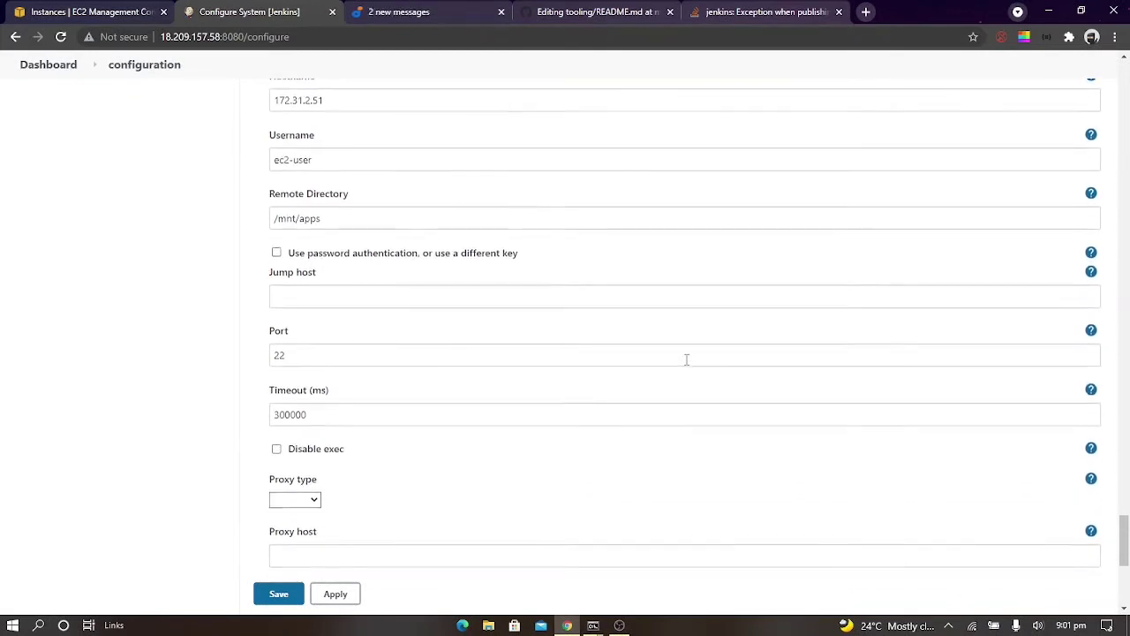
{"action": "scroll", "coordinate": [686, 360], "scroll_direction": "down", "scroll_amount": 1}
{"action": "scroll", "coordinate": [686, 360], "scroll_direction": "down", "scroll_amount": 2}
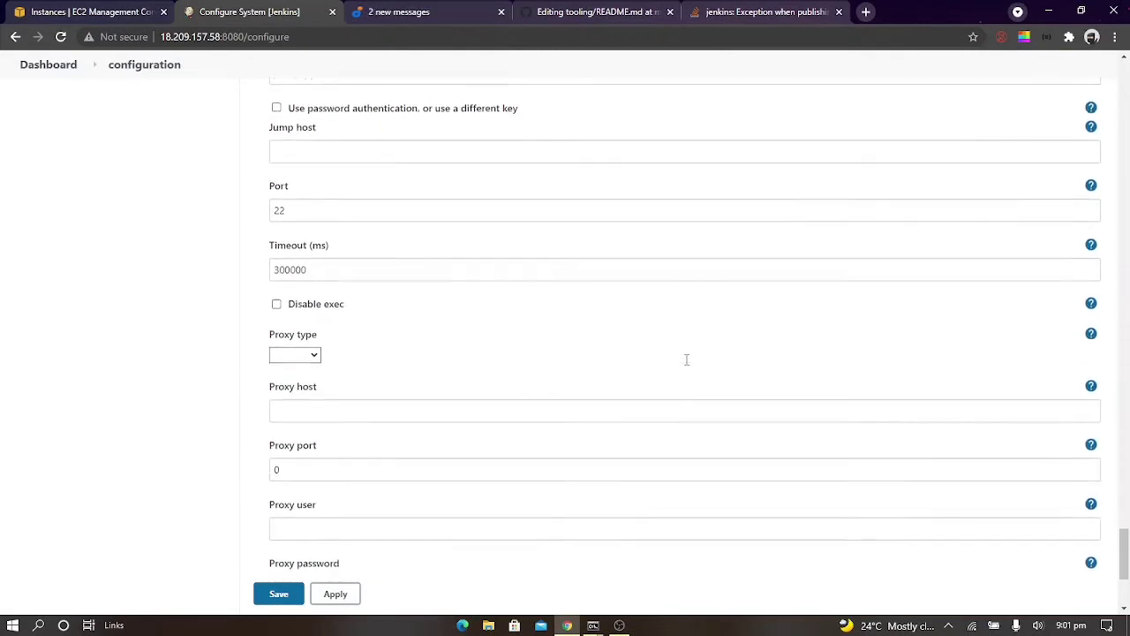
{"action": "scroll", "coordinate": [686, 360], "scroll_direction": "down", "scroll_amount": 2}
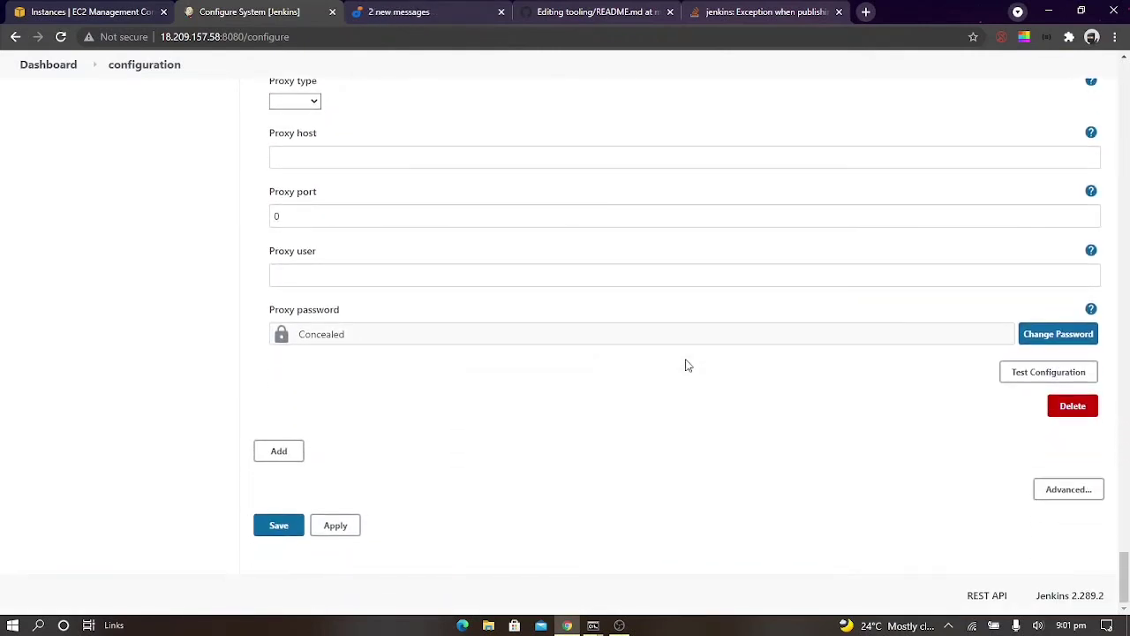
Test the NFS SSH server configuration and check the publisher defaults, leaving the system configuration without saving
{"action": "left_click", "coordinate": [1046, 371]}
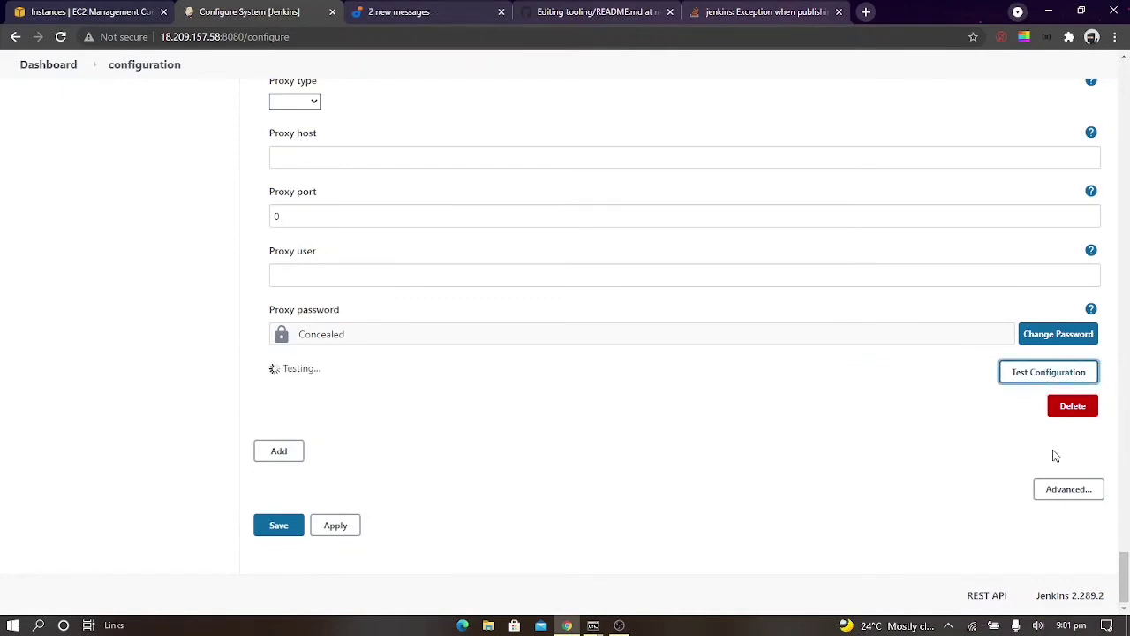
{"action": "left_click", "coordinate": [1044, 494]}
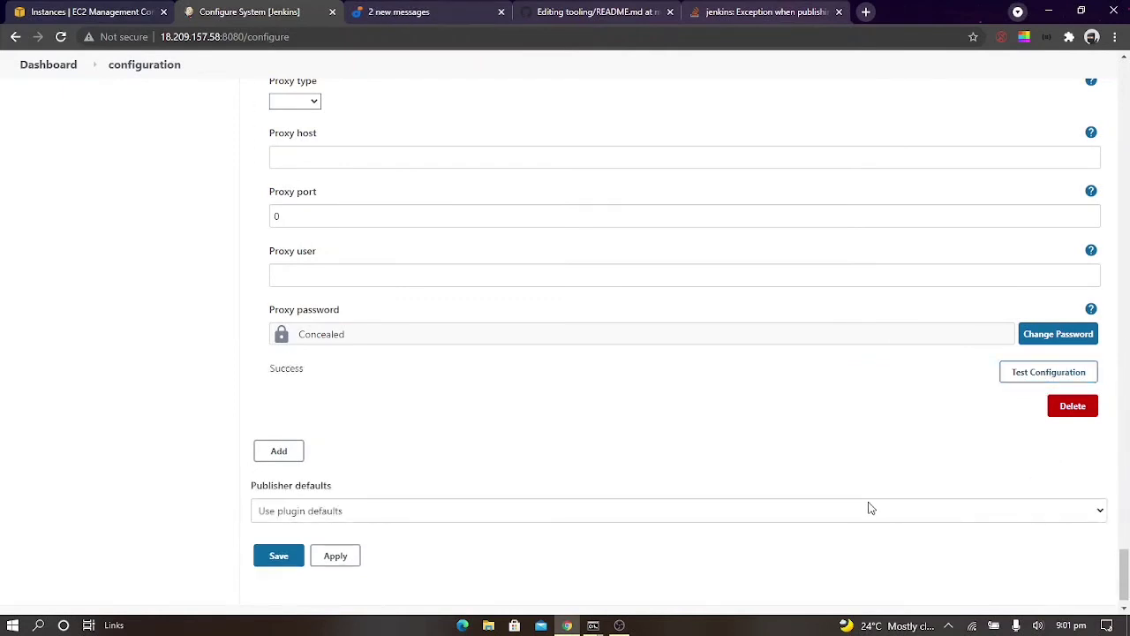
{"action": "scroll", "coordinate": [872, 508], "scroll_direction": "down", "scroll_amount": 1}
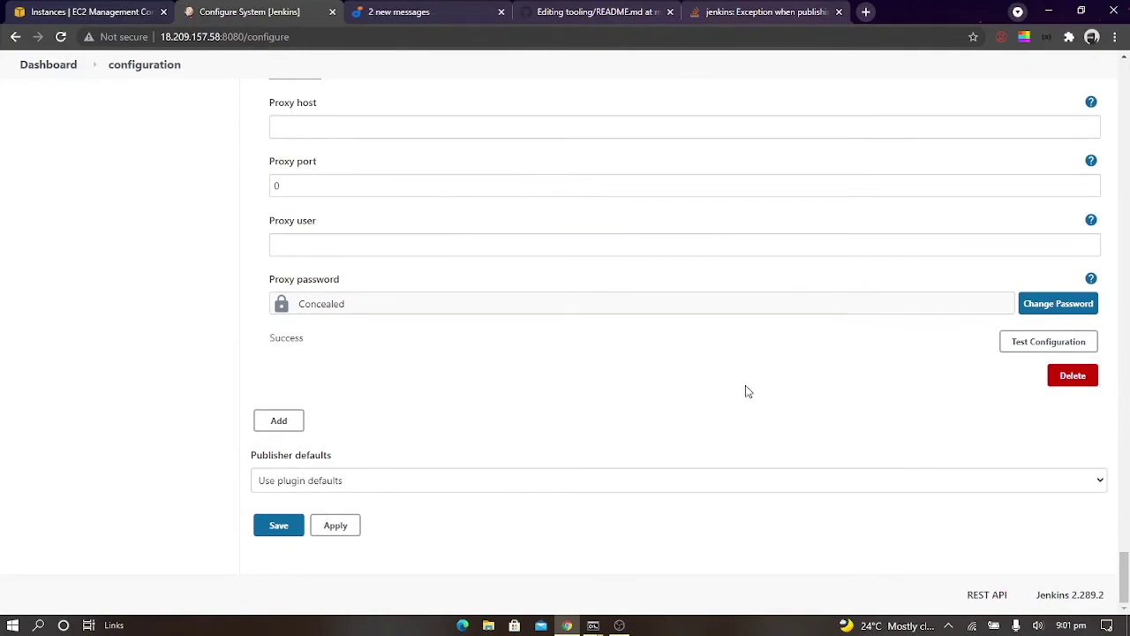
{"action": "scroll", "coordinate": [550, 219], "scroll_direction": "up", "scroll_amount": 10}
{"action": "scroll", "coordinate": [550, 220], "scroll_direction": "up", "scroll_amount": 10}
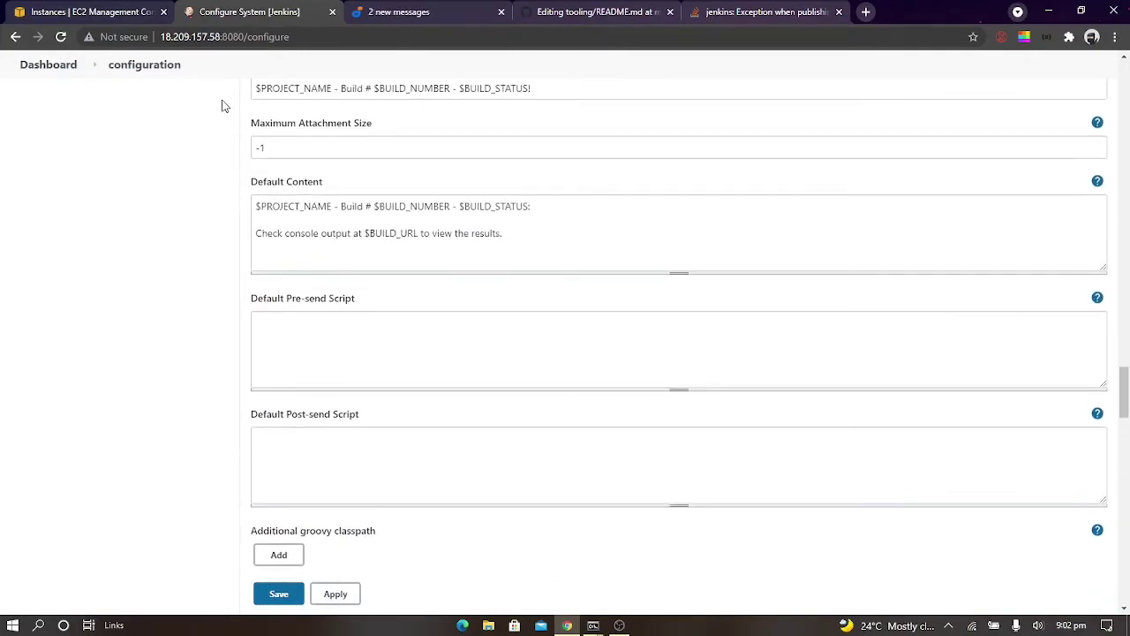
{"action": "left_click", "coordinate": [46, 78]}
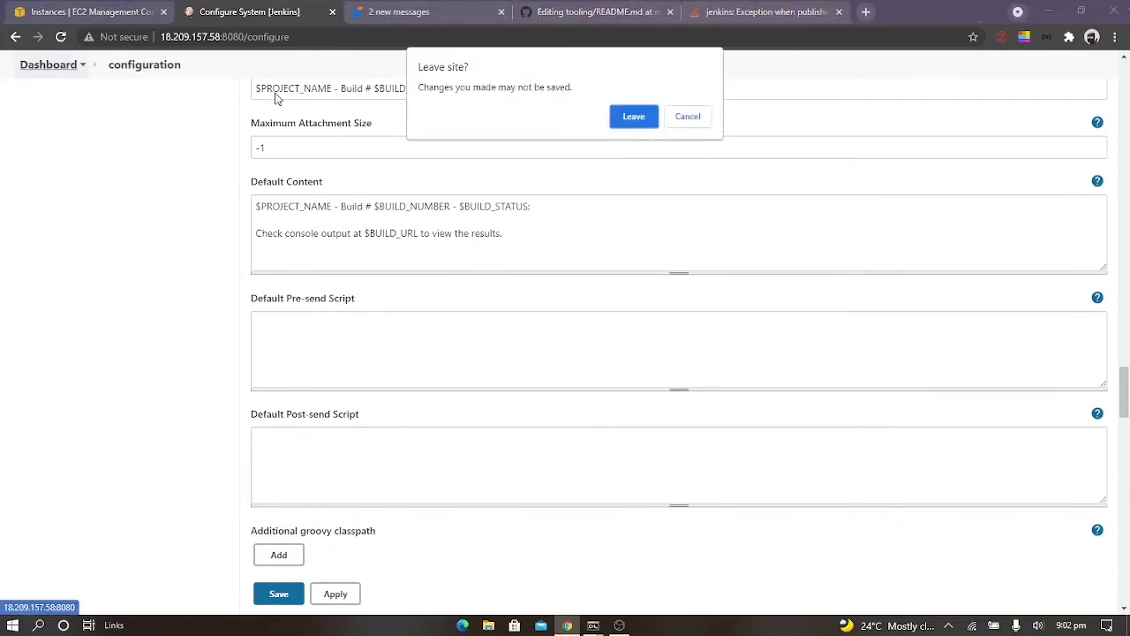
{"action": "left_click", "coordinate": [617, 124]}
Switch to the GitHub README.md editor and add the line "Check jenkins" at the end of the file
{"action": "left_click", "coordinate": [571, 11]}
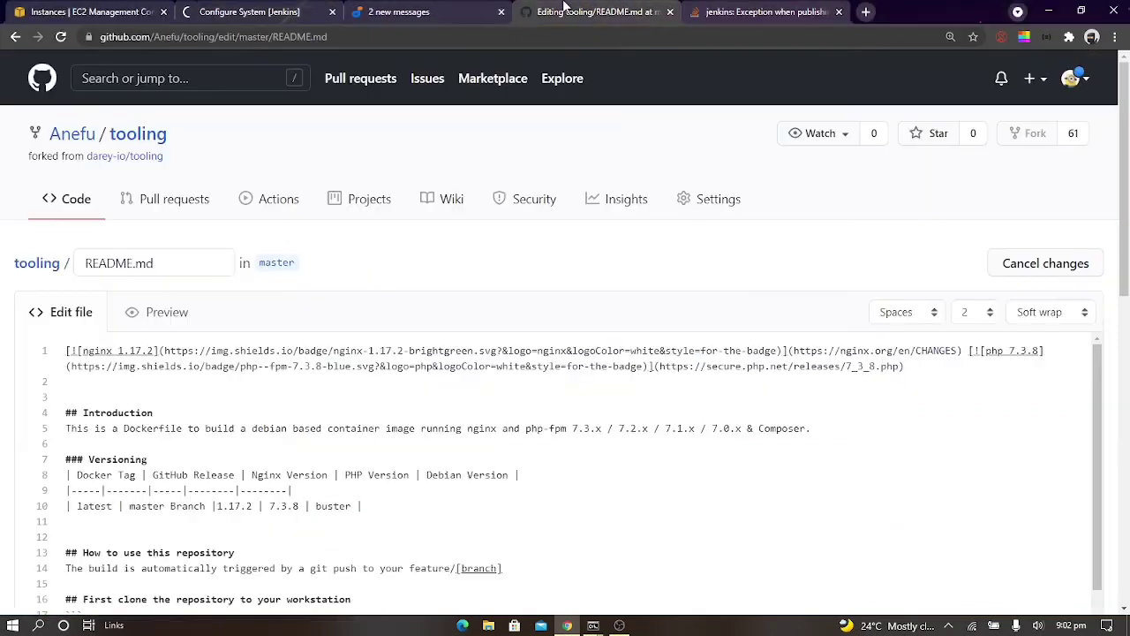
{"action": "scroll", "coordinate": [781, 451], "scroll_direction": "down", "scroll_amount": 10}
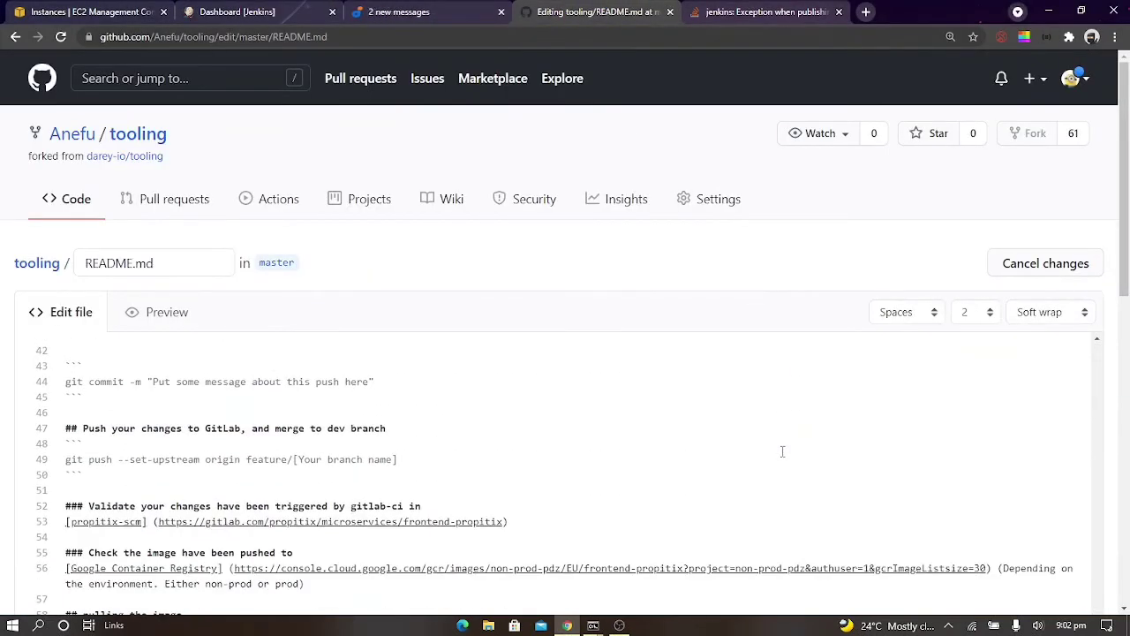
{"action": "left_click_drag", "start_coordinate": [1125, 235], "coordinate": [1104, 465]}
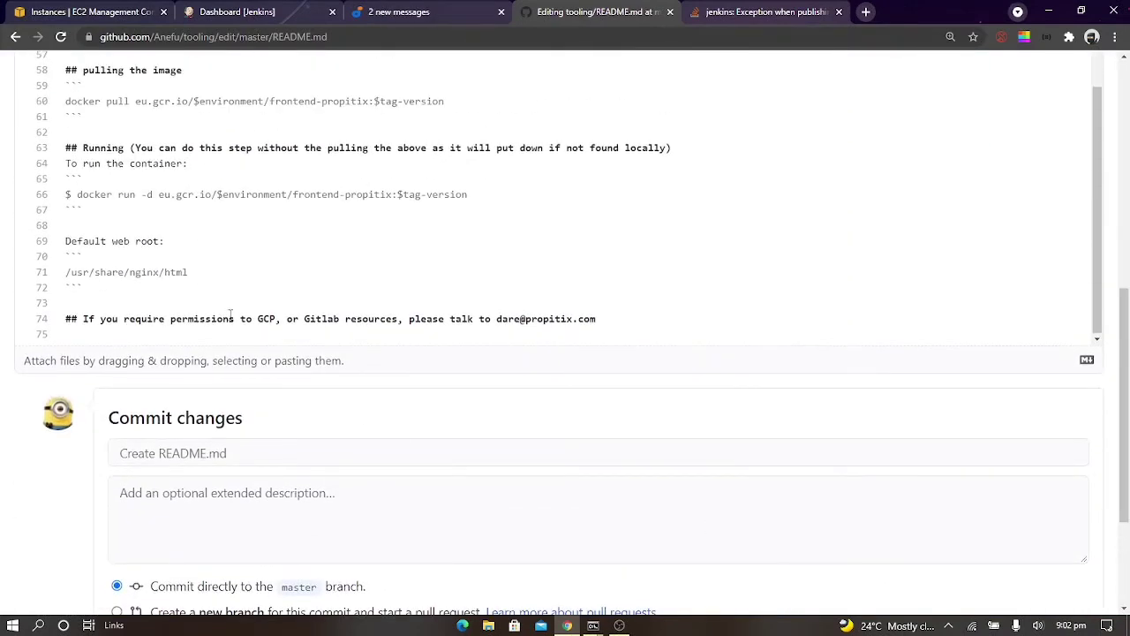
{"action": "left_click", "coordinate": [647, 327]}
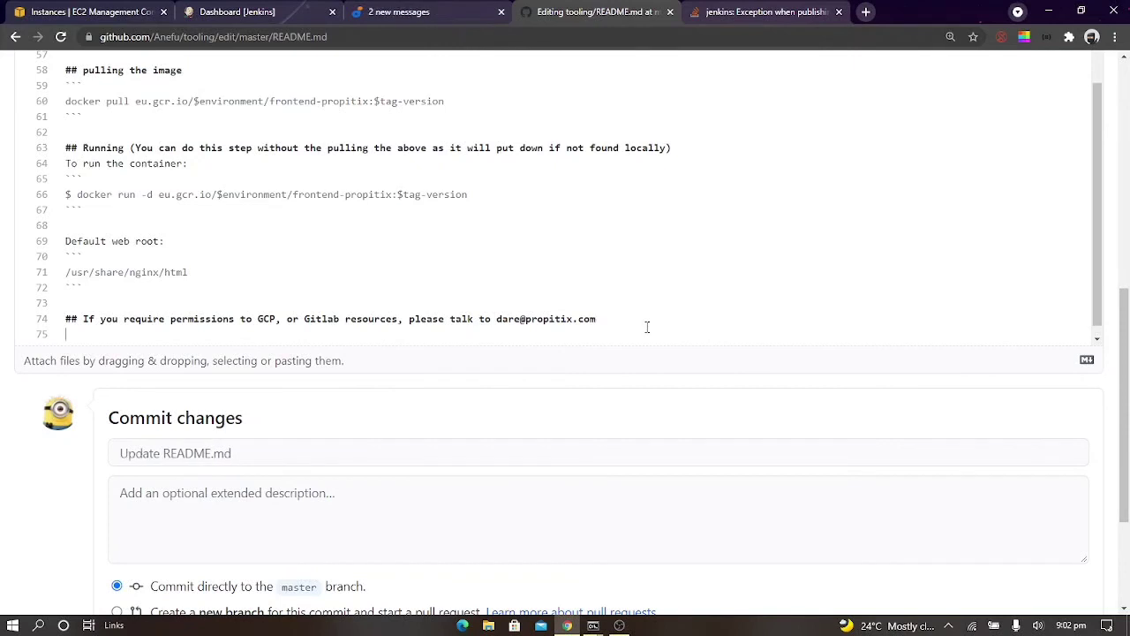
{"action": "type", "text": "Check jenkins"}
{"action": "key", "text": "BackSpace"}
{"action": "key", "text": "BackSpace"}
{"action": "key", "text": "BackSpace"}
{"action": "type", "text": "ins"}
{"action": "scroll", "coordinate": [323, 444], "scroll_direction": "down", "scroll_amount": 3}
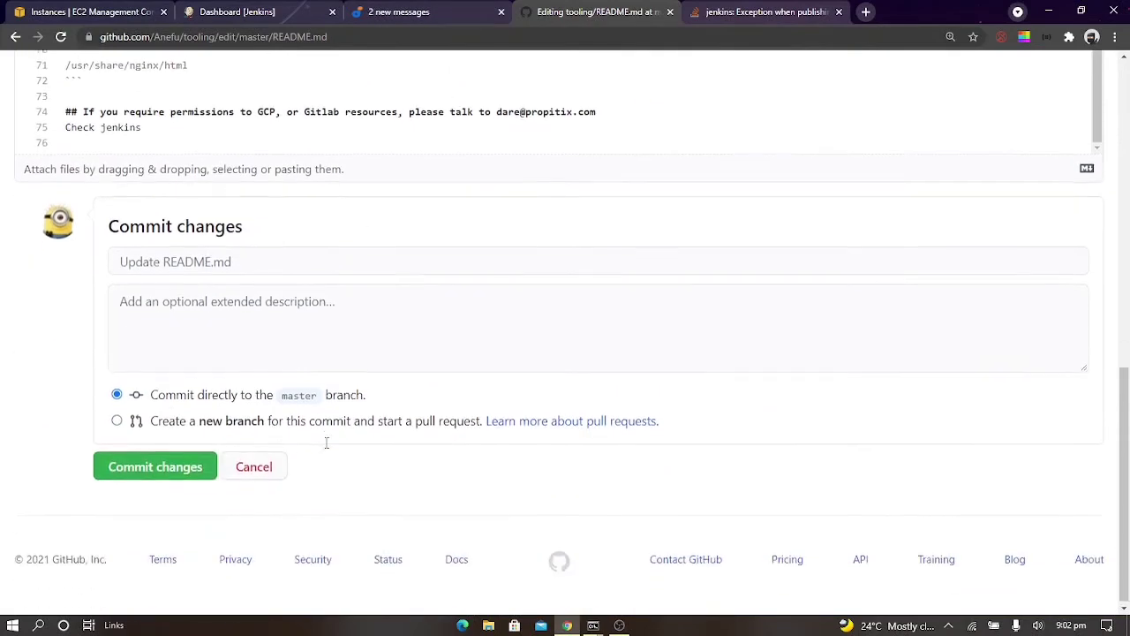
Commit the README.md change directly to master, and open the console output of project9's build #6 in Jenkins
{"action": "left_click", "coordinate": [187, 475]}
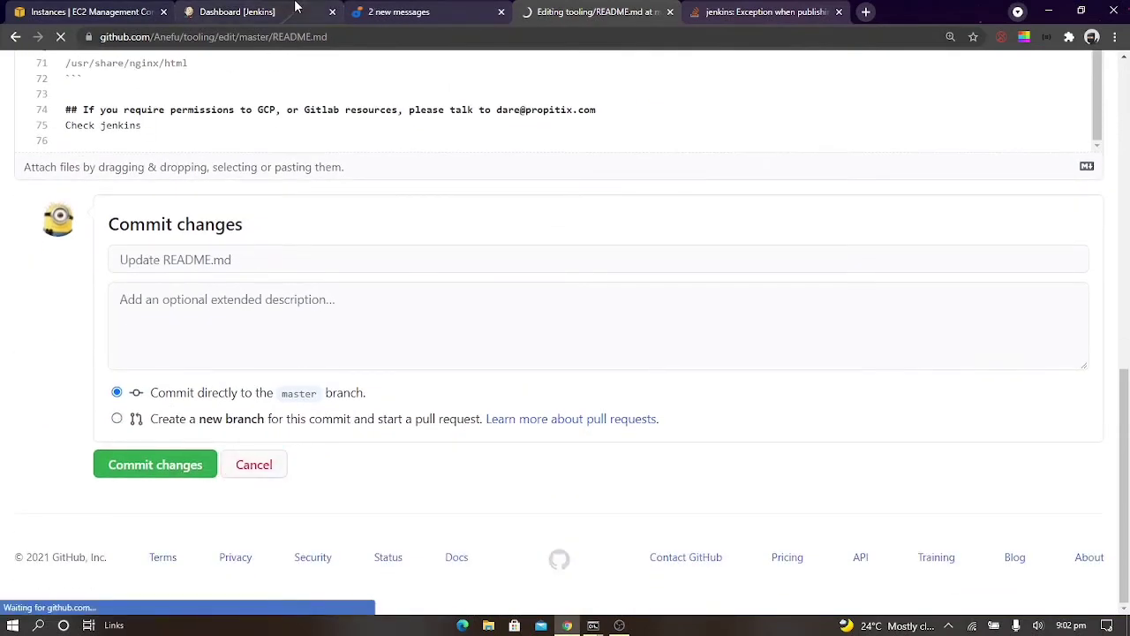
{"action": "left_click", "coordinate": [252, 12]}
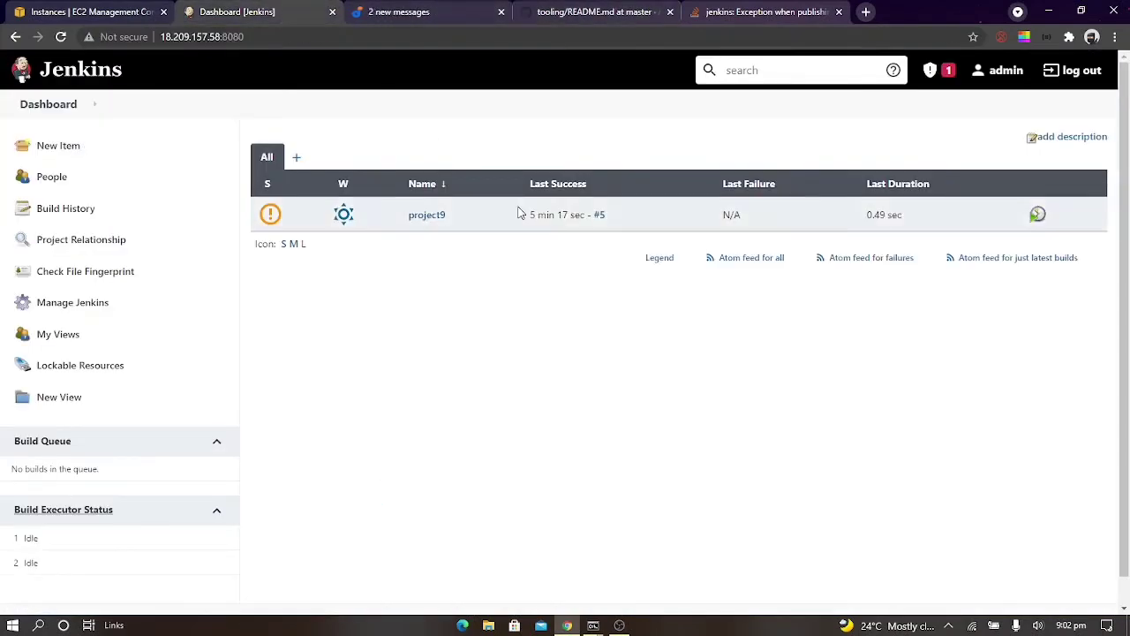
{"action": "left_click", "coordinate": [411, 216]}
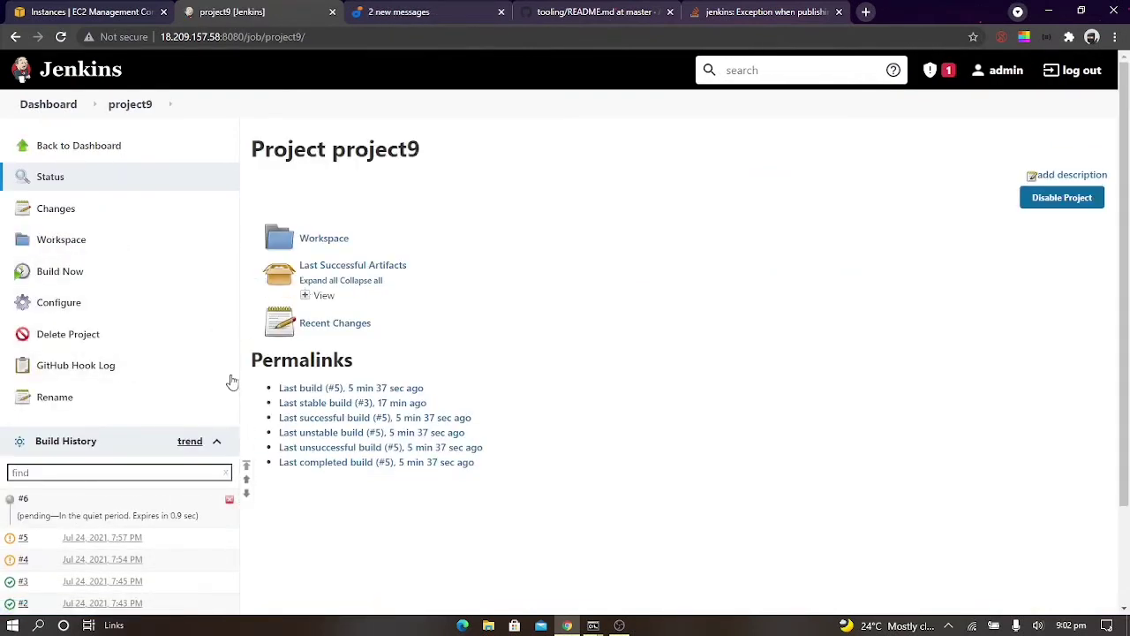
{"action": "scroll", "coordinate": [230, 380], "scroll_direction": "down", "scroll_amount": 2}
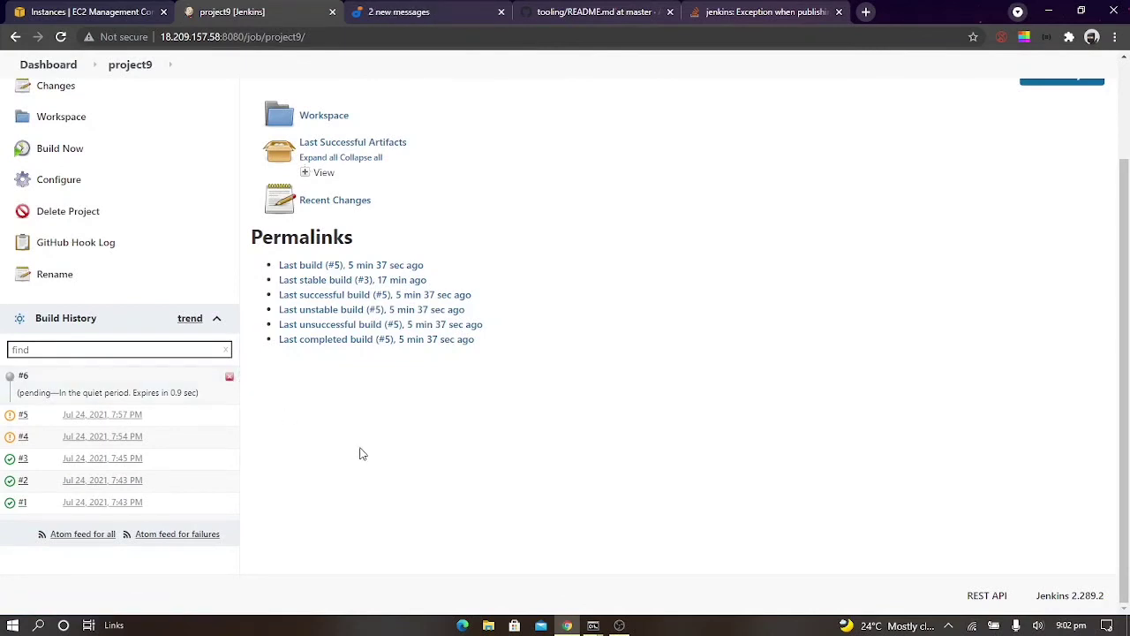
{"action": "left_click", "coordinate": [22, 392]}
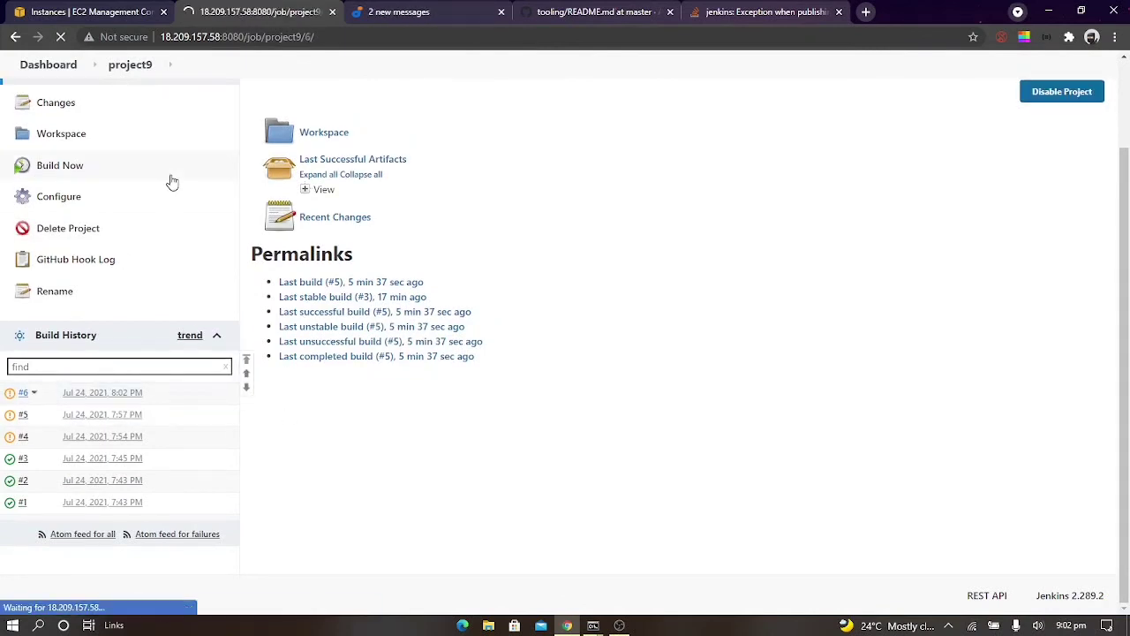
{"action": "left_click", "coordinate": [100, 253]}
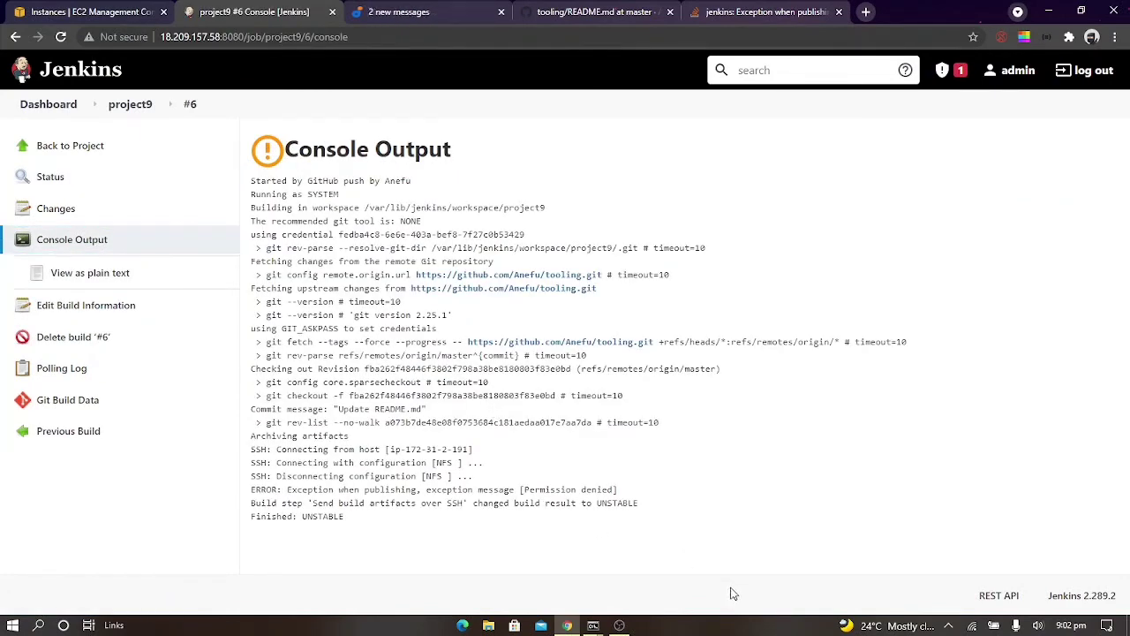
Copy the NFS instance's public IPv4 address from the EC2 console and switch to the open SSH terminal
{"action": "left_click", "coordinate": [88, 12]}
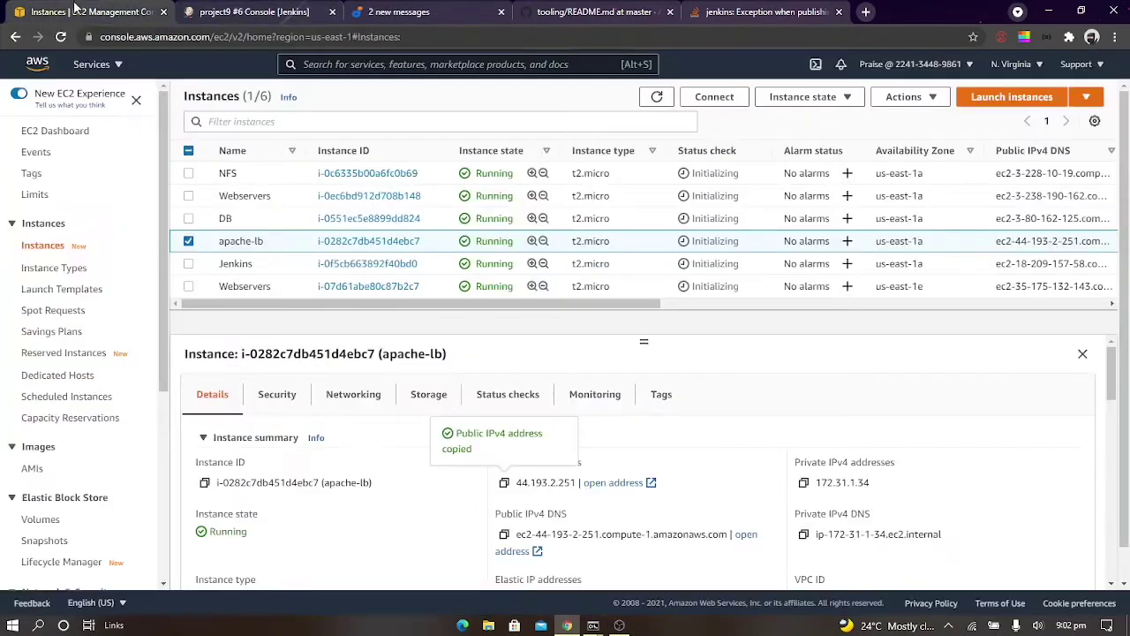
{"action": "left_click", "coordinate": [225, 177]}
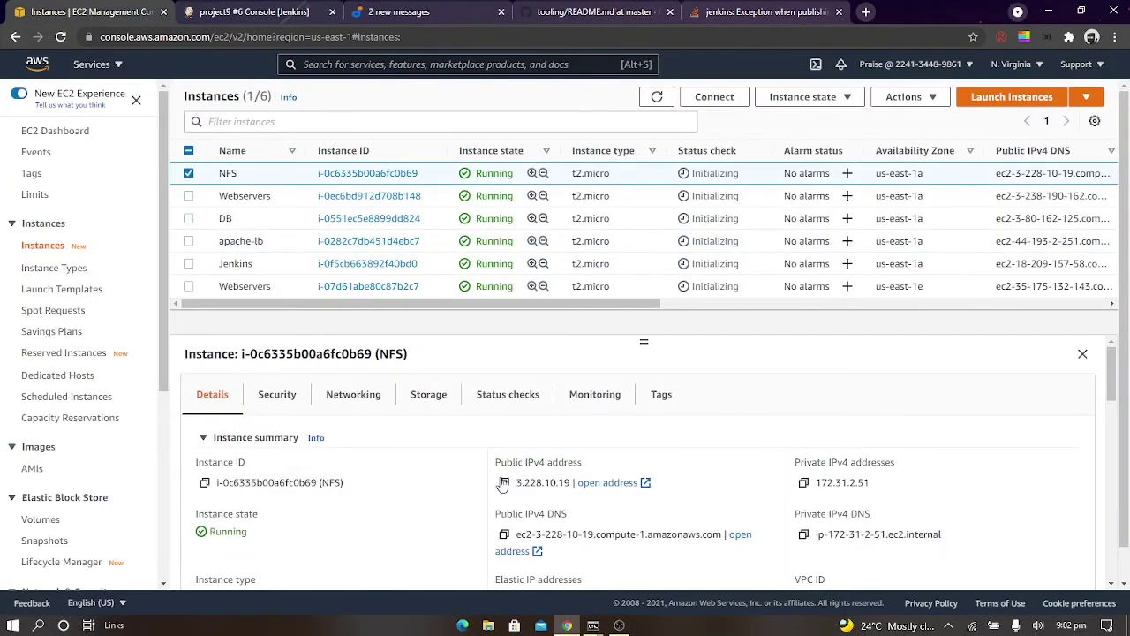
{"action": "left_click", "coordinate": [505, 483]}
{"action": "left_click", "coordinate": [594, 626]}
{"action": "left_click", "coordinate": [536, 572]}
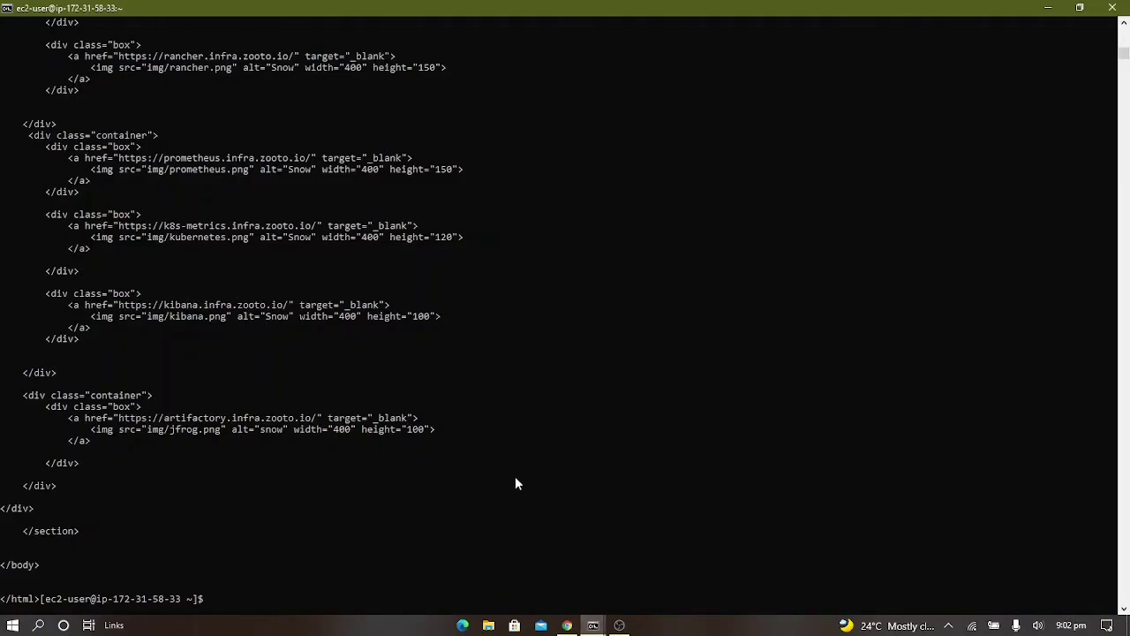
{"action": "type", "text": "exit"}
{"action": "key", "text": "Return"}
{"action": "key", "text": "Up"}
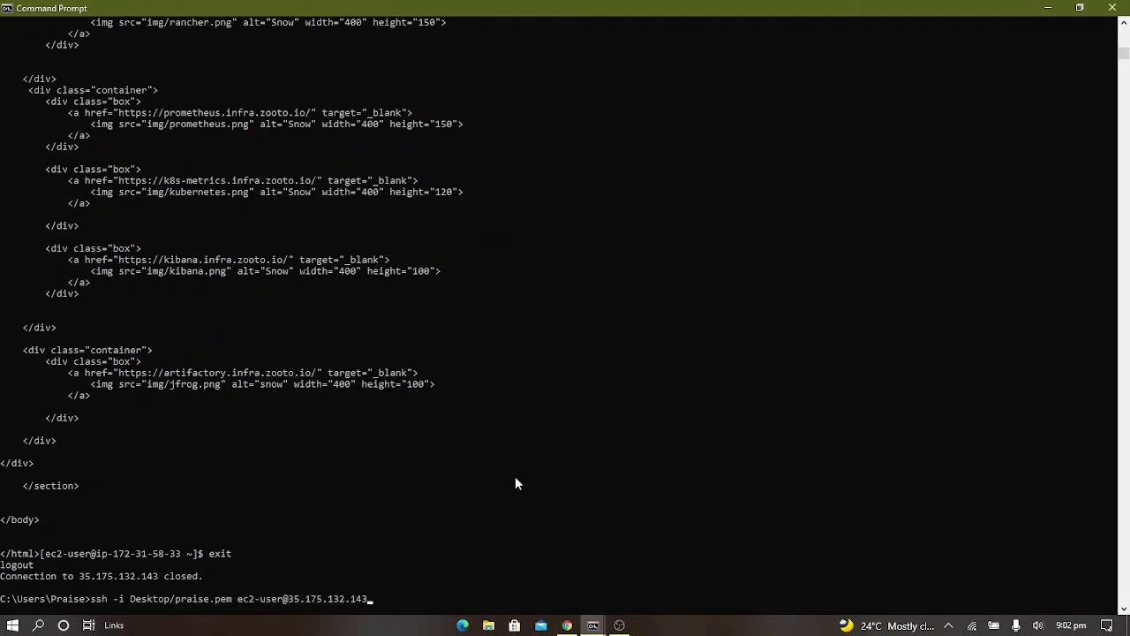
{"action": "key", "text": "BackSpace"}
{"action": "key", "text": "BackSpace"}
{"action": "key", "text": "BackSpace"}
{"action": "key", "text": "BackSpace"}
{"action": "key", "text": "BackSpace"}
{"action": "key", "text": "BackSpace"}
{"action": "key", "text": "BackSpace"}
{"action": "key", "text": "BackSpace"}
{"action": "key", "text": "BackSpace"}
{"action": "key", "text": "BackSpace"}
{"action": "key", "text": "BackSpace"}
{"action": "key", "text": "BackSpace"}
{"action": "key", "text": "BackSpace"}
{"action": "key", "text": "ctrl+v"}
{"action": "key", "text": "Return"}
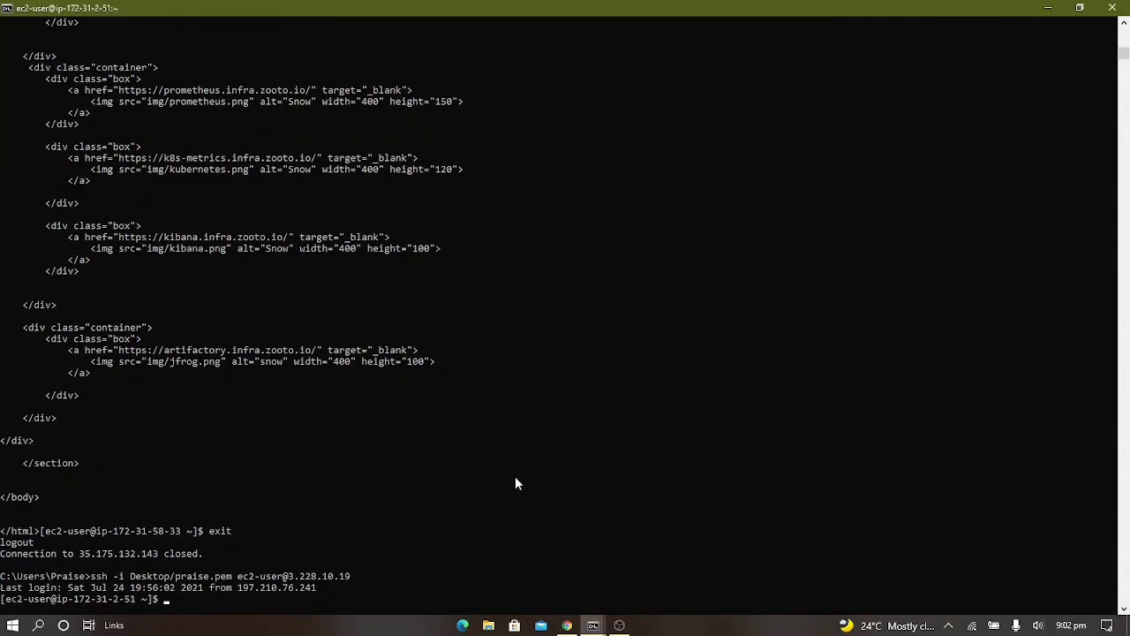
{"action": "type", "text": "clear"}
{"action": "key", "text": "Return"}
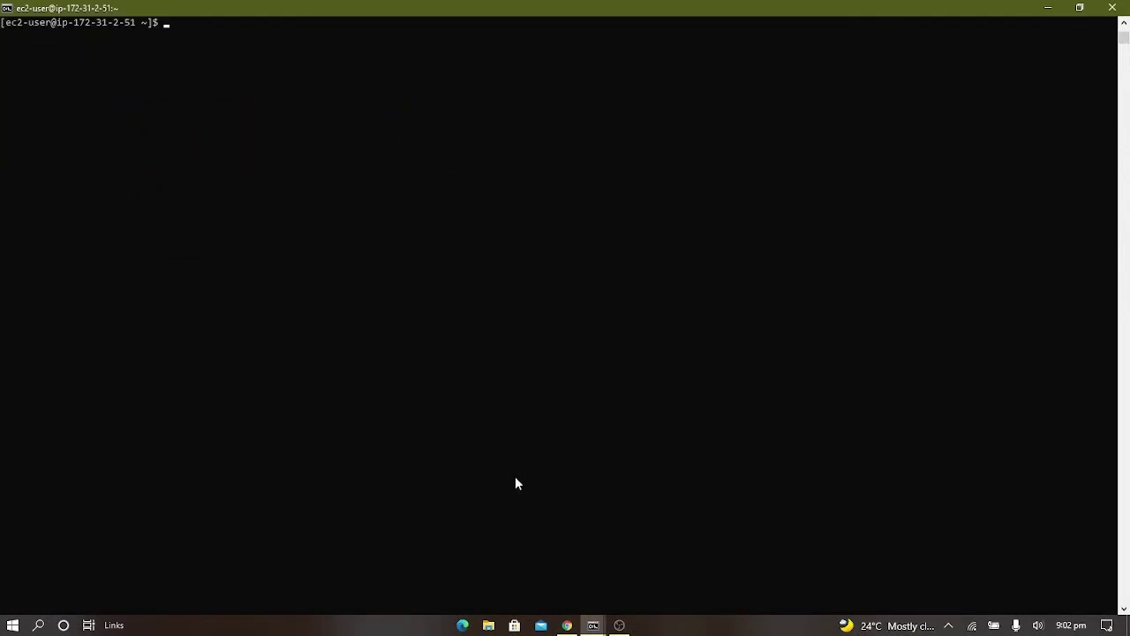
List the contents of /mnt and check the ownership and permissions of the /mnt directory itself
{"action": "type", "text": "sudo"}
{"action": "key", "text": "BackSpace"}
{"action": "key", "text": "BackSpace"}
{"action": "key", "text": "BackSpace"}
{"action": "key", "text": "BackSpace"}
{"action": "key", "text": "BackSpace"}
{"action": "type", "text": "/mnt"}
{"action": "key", "text": "Return"}
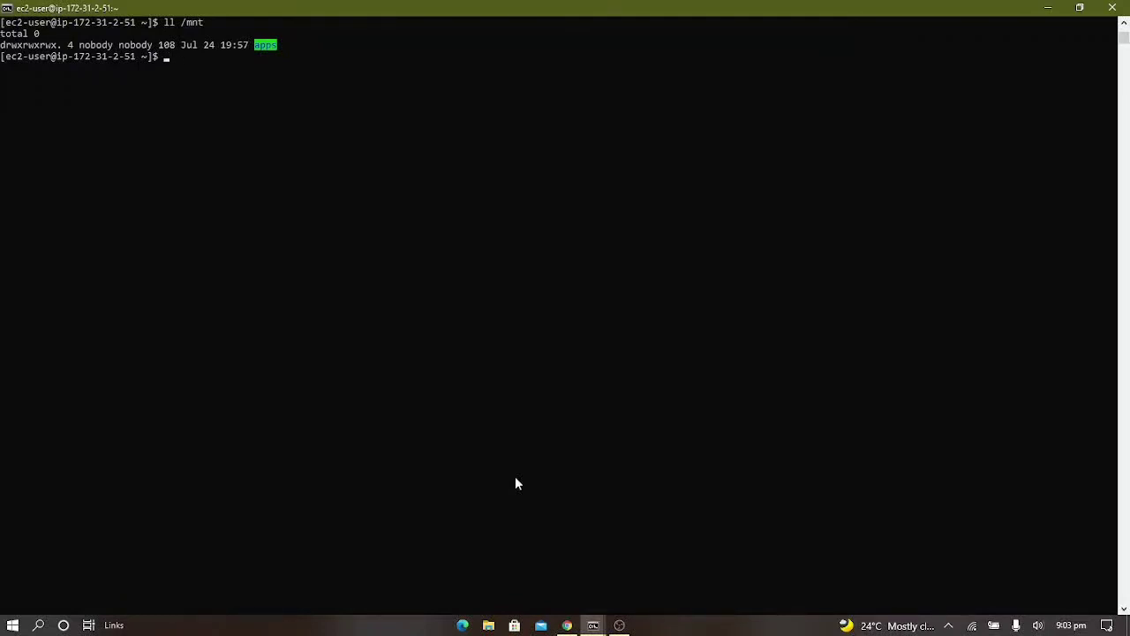
{"action": "type", "text": "ls -ld /mnt"}
{"action": "key", "text": "Return"}
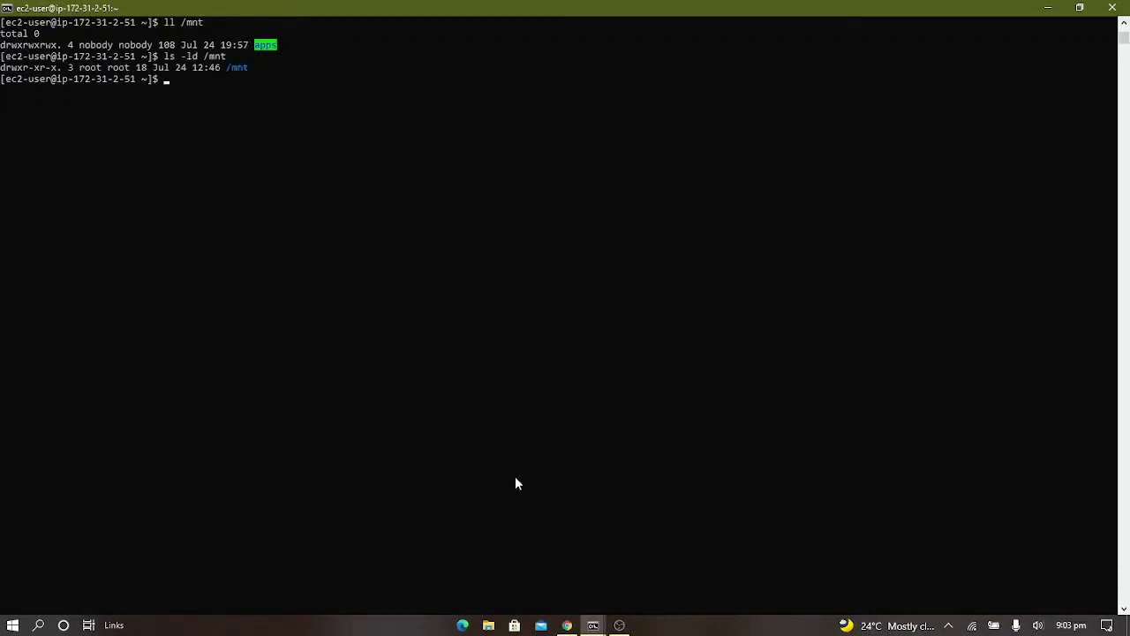
Change the owner and group of /mnt recursively to nobody:nobody with sudo chown -R
{"action": "type", "text": "sudo chown nobody:nobody"}
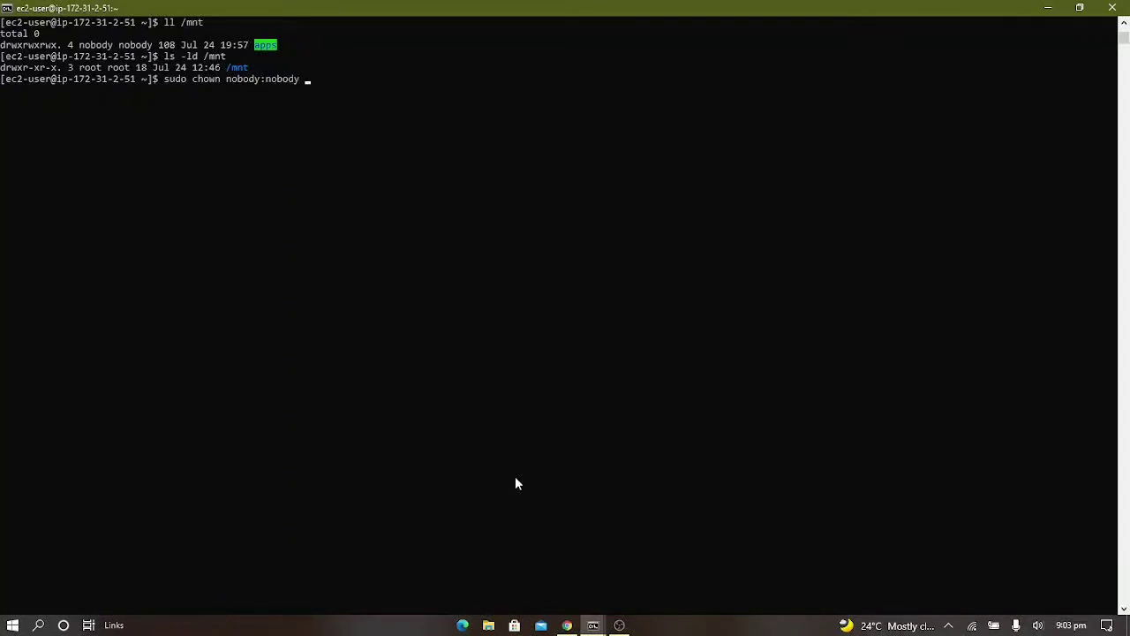
{"action": "type", "text": " /mnt"}
{"action": "key", "text": "Left"}
{"action": "key", "text": "Left"}
{"action": "key", "text": "Left"}
{"action": "key", "text": "Left"}
{"action": "key", "text": "Left"}
{"action": "key", "text": "Left"}
{"action": "key", "text": "Left"}
{"action": "key", "text": "Left"}
{"action": "type", "text": "-R"}
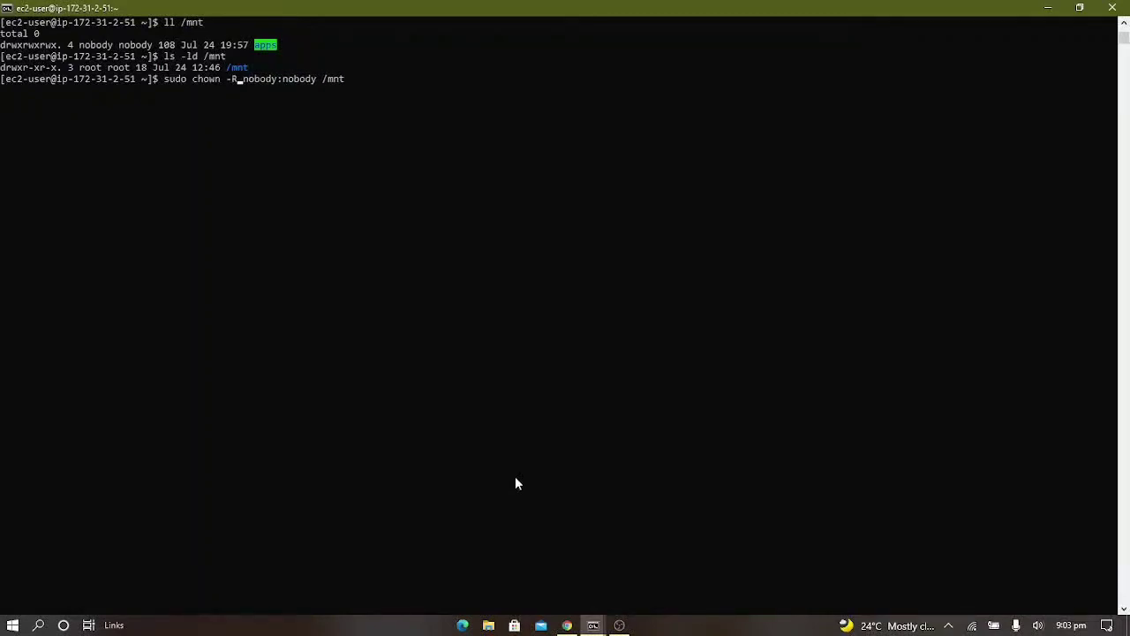
{"action": "key", "text": "Return"}
Set the permissions of /mnt recursively to 777 with sudo chmod -R
{"action": "key", "text": "Up"}
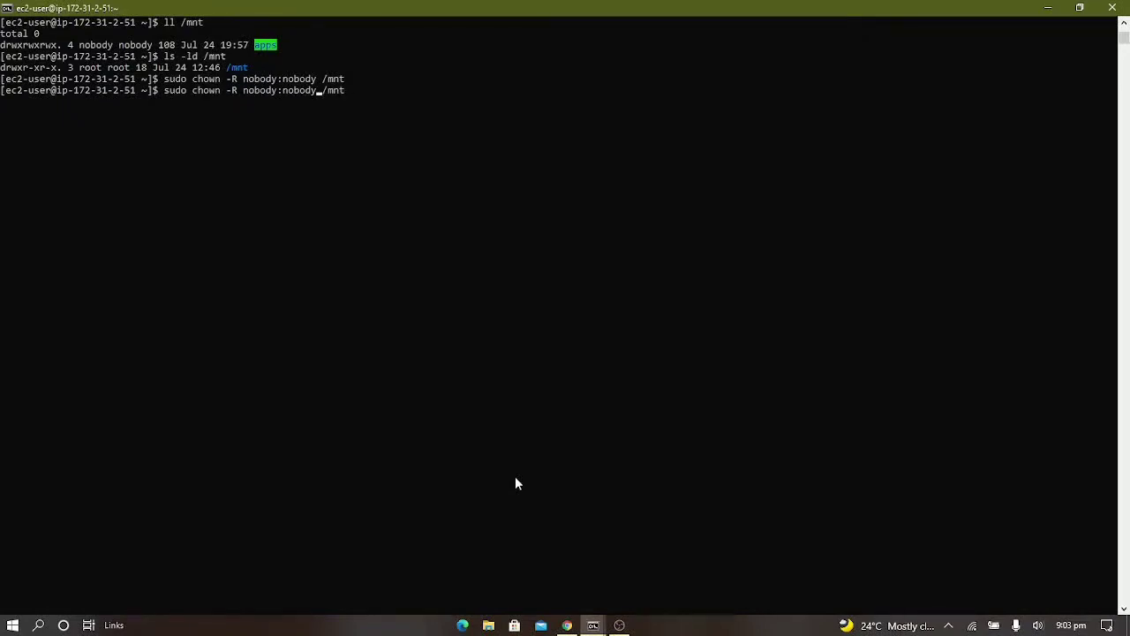
{"action": "key", "text": "BackSpace"}
{"action": "key", "text": "BackSpace"}
{"action": "key", "text": "BackSpace"}
{"action": "key", "text": "BackSpace"}
{"action": "key", "text": "BackSpace"}
{"action": "key", "text": "BackSpace"}
{"action": "key", "text": "BackSpace"}
{"action": "key", "text": "BackSpace"}
{"action": "key", "text": "BackSpace"}
{"action": "key", "text": "BackSpace"}
{"action": "key", "text": "BackSpace"}
{"action": "key", "text": "BackSpace"}
{"action": "key", "text": "BackSpace"}
{"action": "key", "text": "BackSpace"}
{"action": "key", "text": "BackSpace"}
{"action": "key", "text": "BackSpace"}
{"action": "type", "text": "R 777"}
{"action": "type", "text": "0-"}
{"action": "key", "text": "BackSpace"}
{"action": "key", "text": "BackSpace"}
{"action": "key", "text": "BackSpace"}
{"action": "key", "text": "BackSpace"}
{"action": "type", "text": "mod"}
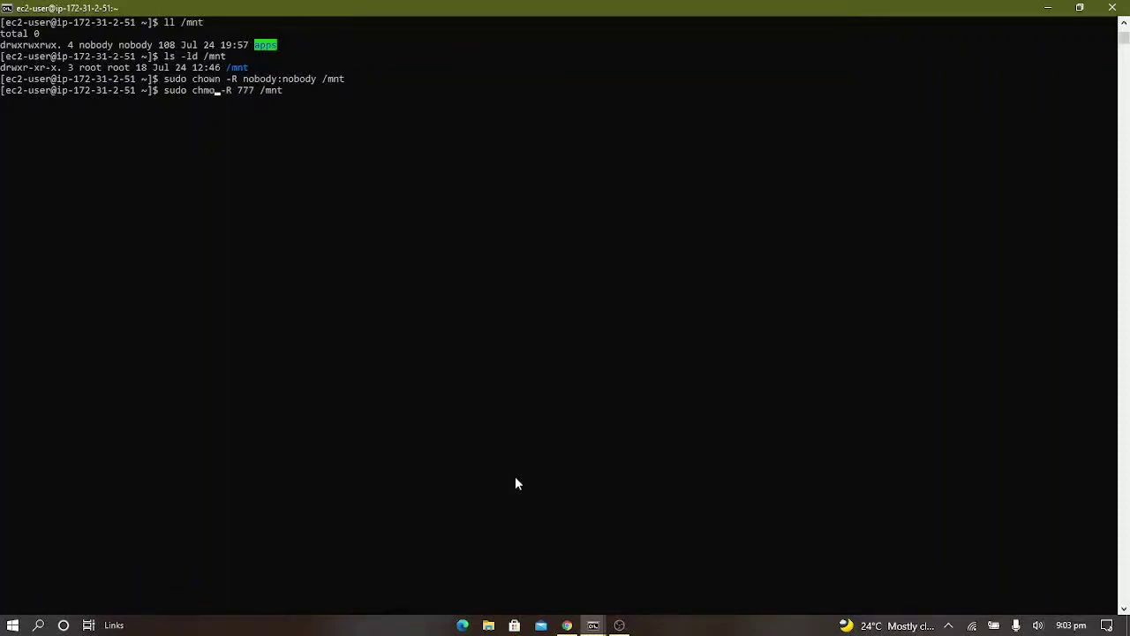
{"action": "key", "text": "Return"}
Return to project9 in Jenkins and start a new build manually
{"action": "key", "text": "alt+Tab"}
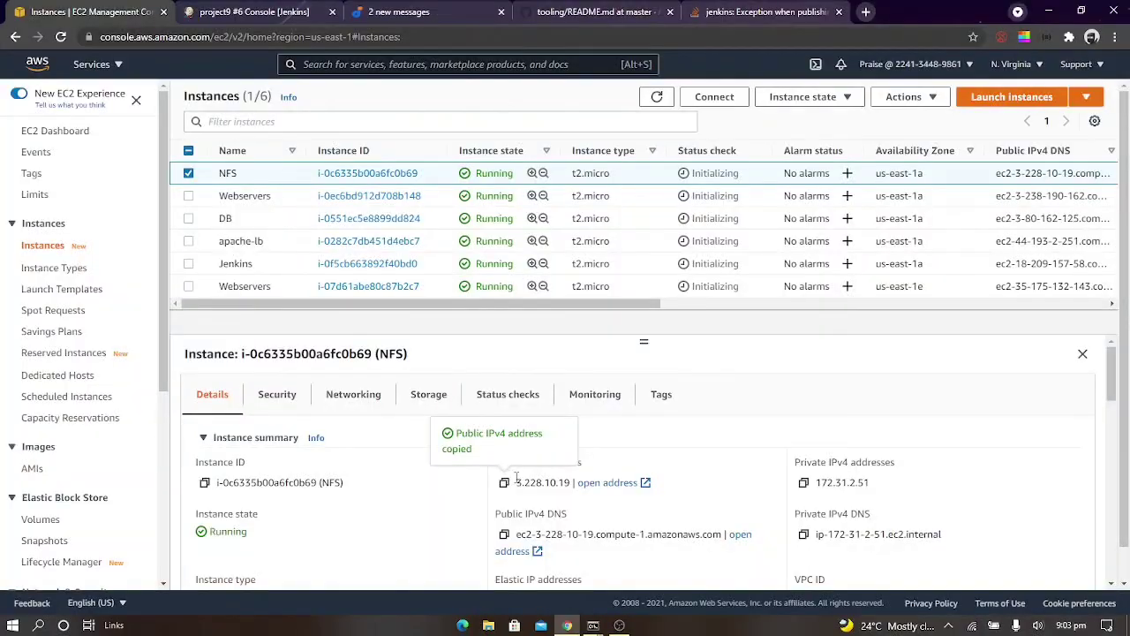
{"action": "left_click", "coordinate": [305, 9]}
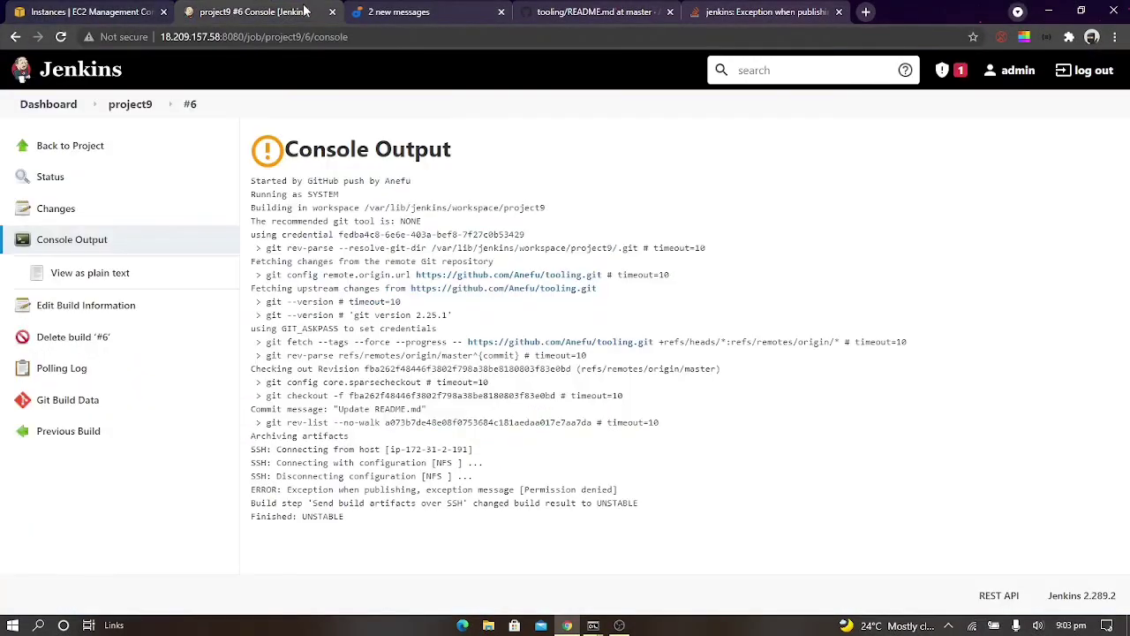
{"action": "left_click", "coordinate": [114, 109]}
{"action": "left_click", "coordinate": [78, 277]}
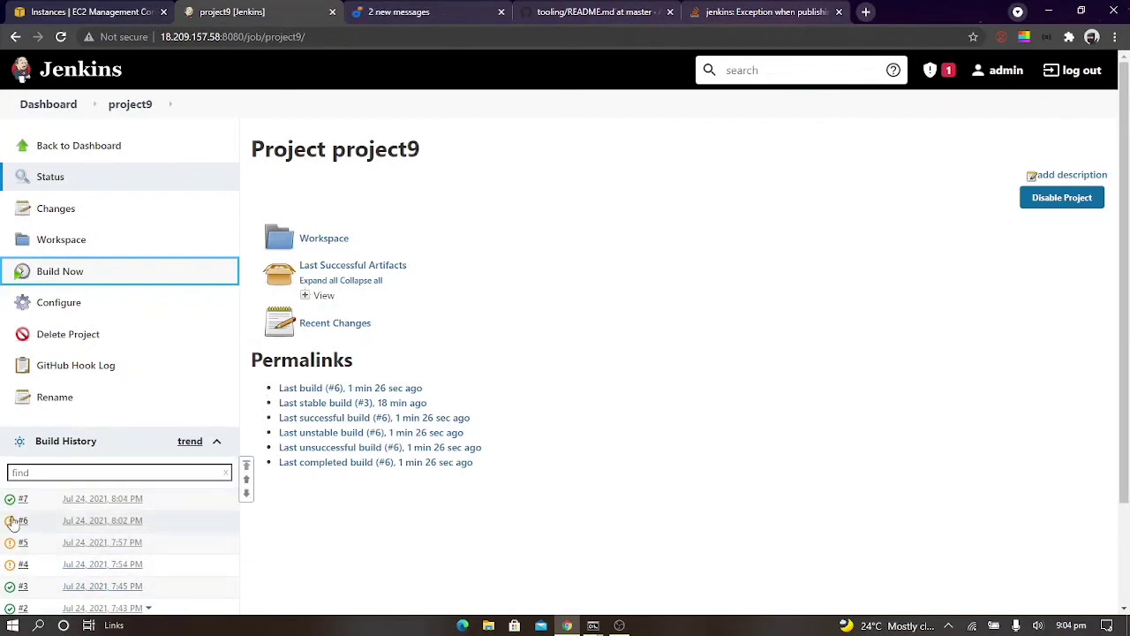
Open build #7's console output and check the SSH transfer and final status lines
{"action": "left_click", "coordinate": [24, 499]}
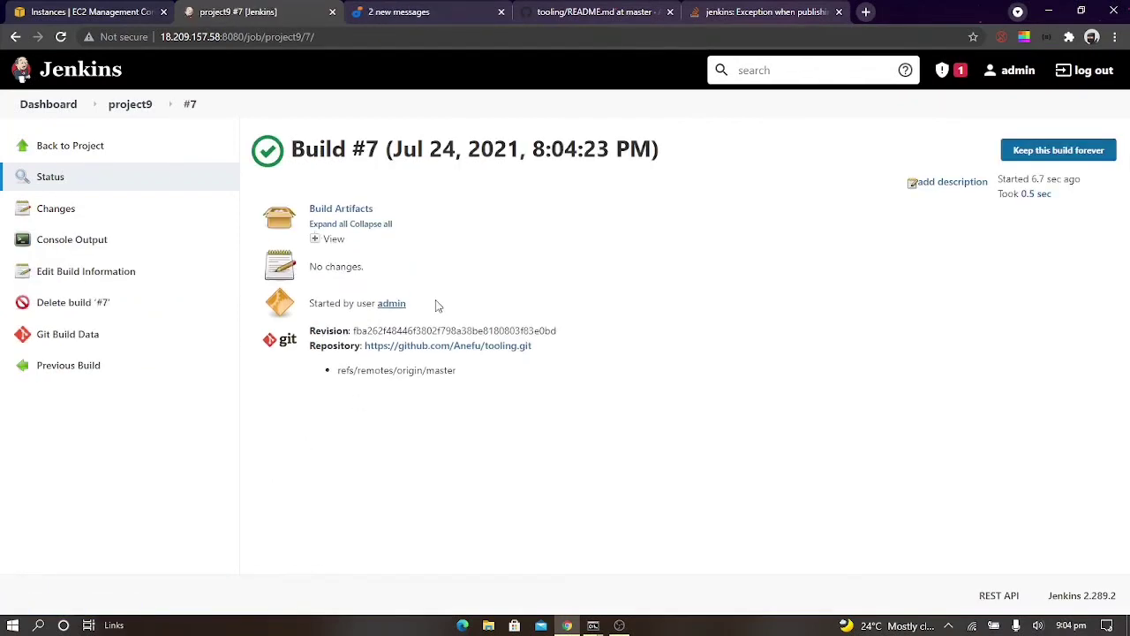
{"action": "left_click", "coordinate": [114, 242]}
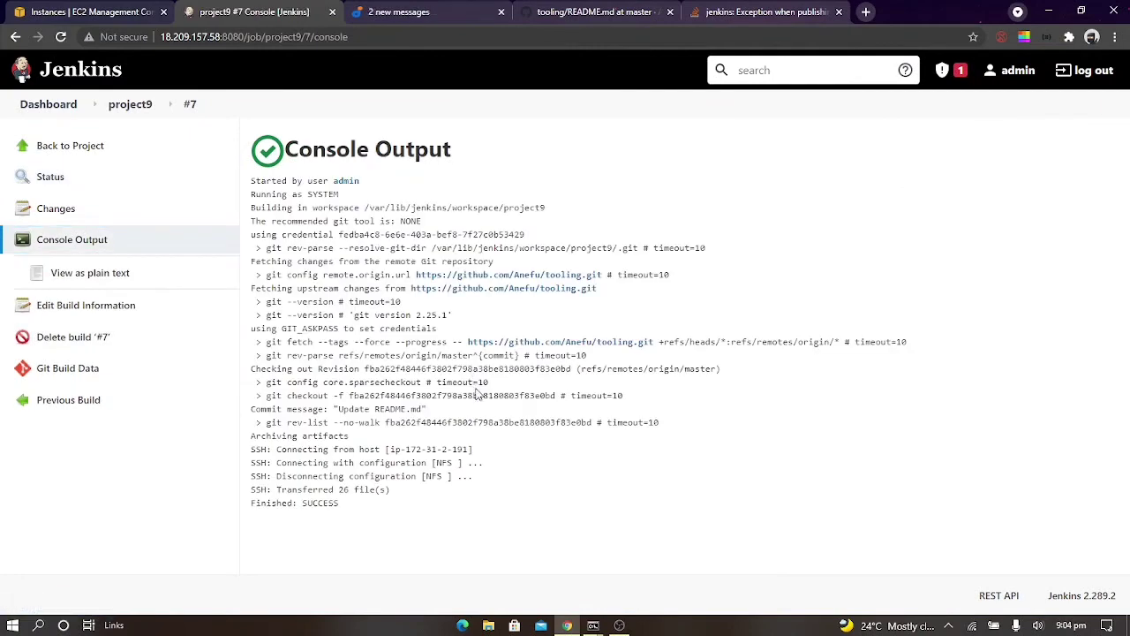
{"action": "left_click_drag", "start_coordinate": [356, 505], "coordinate": [263, 485]}
{"action": "left_click", "coordinate": [412, 531]}
Switch to the NFS server's terminal session and change to the /mnt/apps directory
{"action": "mouse_move", "coordinate": [606, 629]}
{"action": "left_click", "coordinate": [635, 582]}
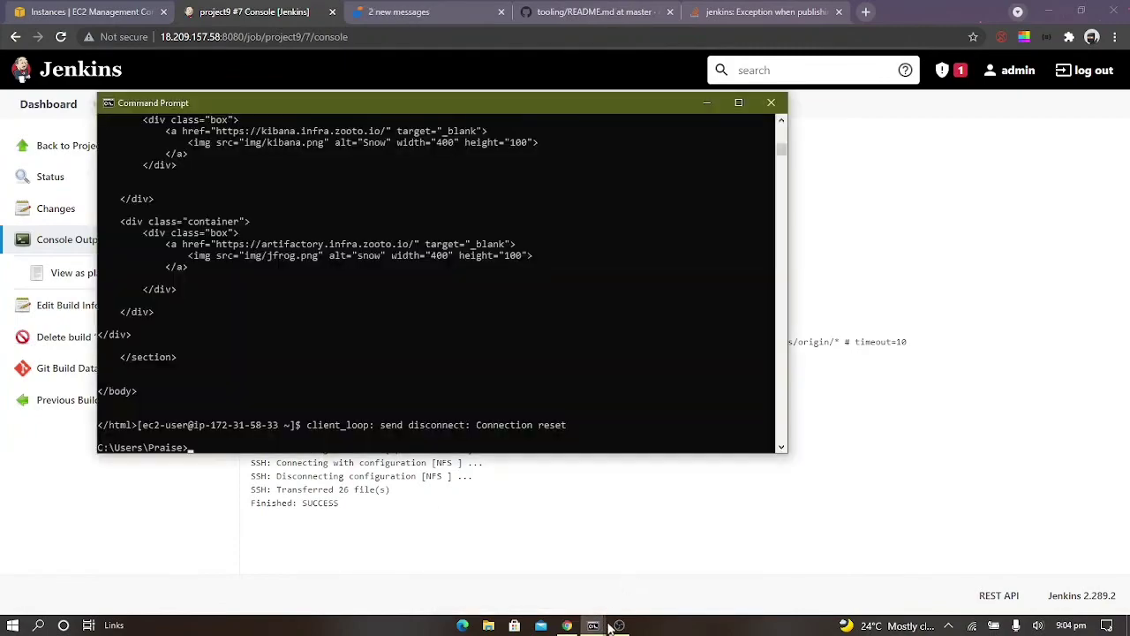
{"action": "left_click", "coordinate": [530, 548]}
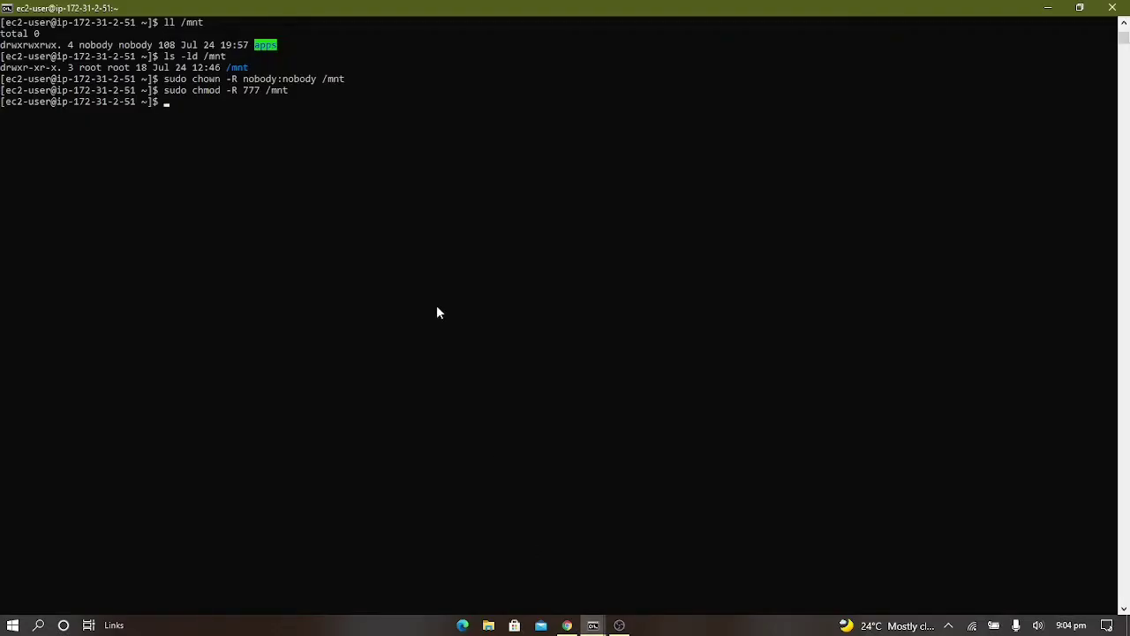
{"action": "type", "text": "cd /mnt/aoos"}
{"action": "key", "text": "Return"}
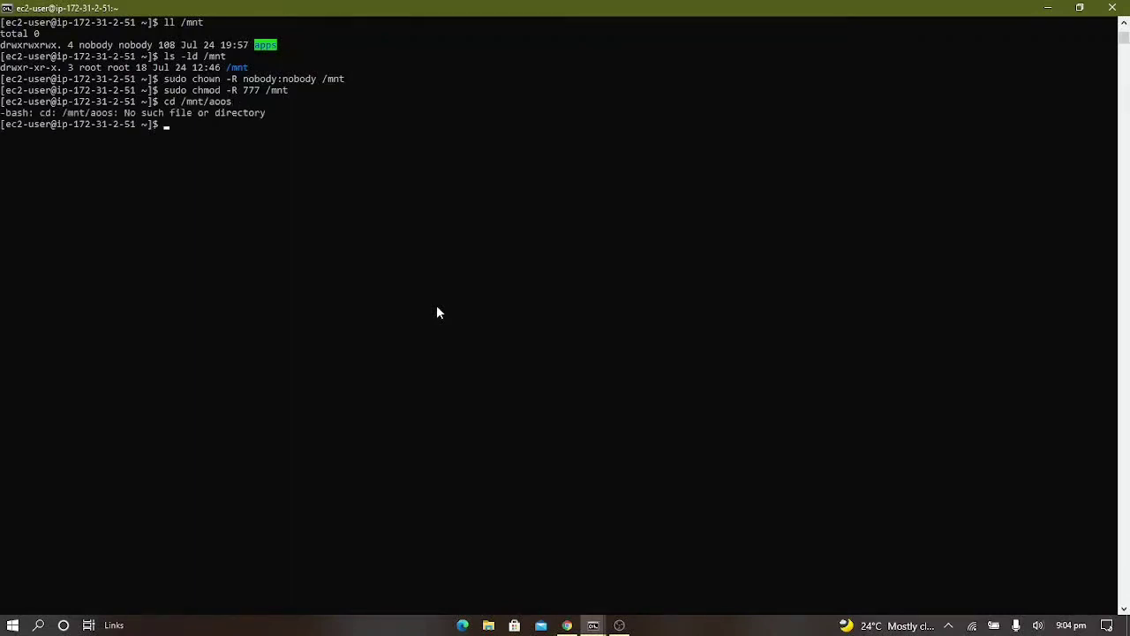
{"action": "key", "text": "Up"}
{"action": "key", "text": "BackSpace"}
{"action": "key", "text": "BackSpace"}
{"action": "key", "text": "BackSpace"}
{"action": "key", "text": "BackSpace"}
{"action": "type", "text": "pps"}
{"action": "key", "text": "Return"}
{"action": "key", "text": "Return"}
{"action": "key", "text": "Up"}
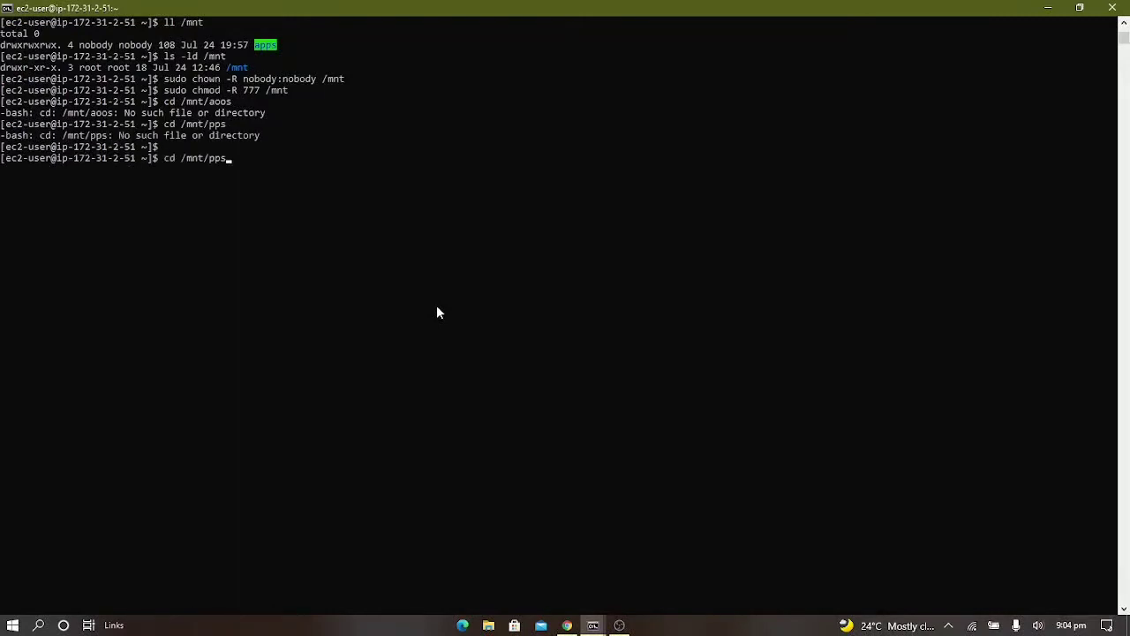
{"action": "key", "text": "Left"}
{"action": "key", "text": "Left"}
{"action": "key", "text": "Left"}
{"action": "type", "text": "a"}
List the files in /mnt/apps, display README.md to check its closing lines, and clear the terminal
{"action": "key", "text": "Return"}
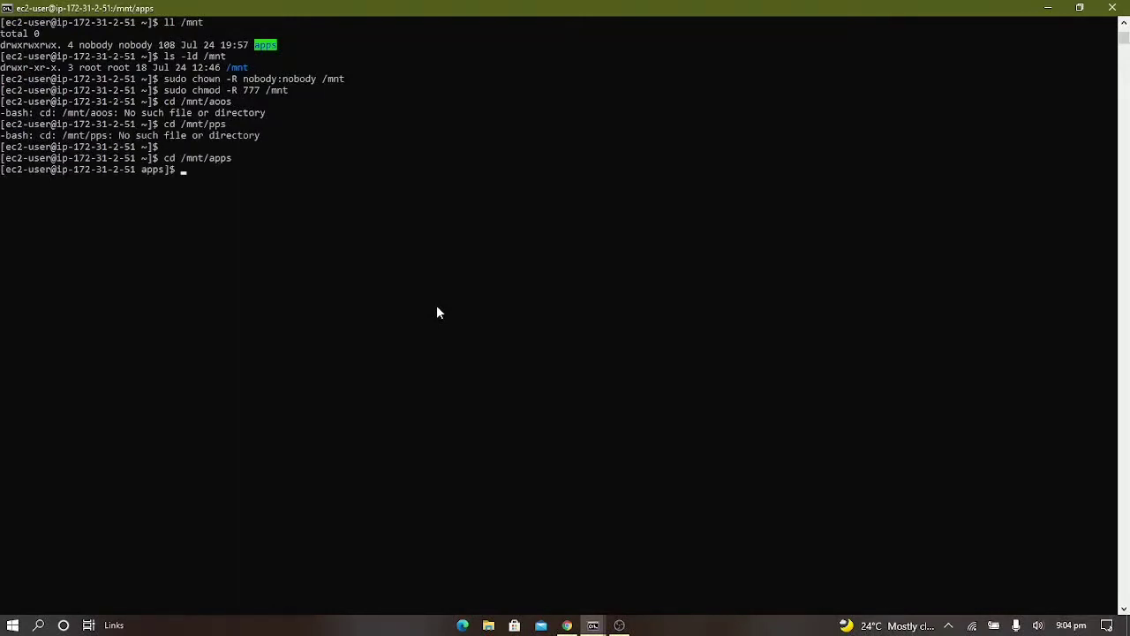
{"action": "type", "text": "ll"}
{"action": "key", "text": "Return"}
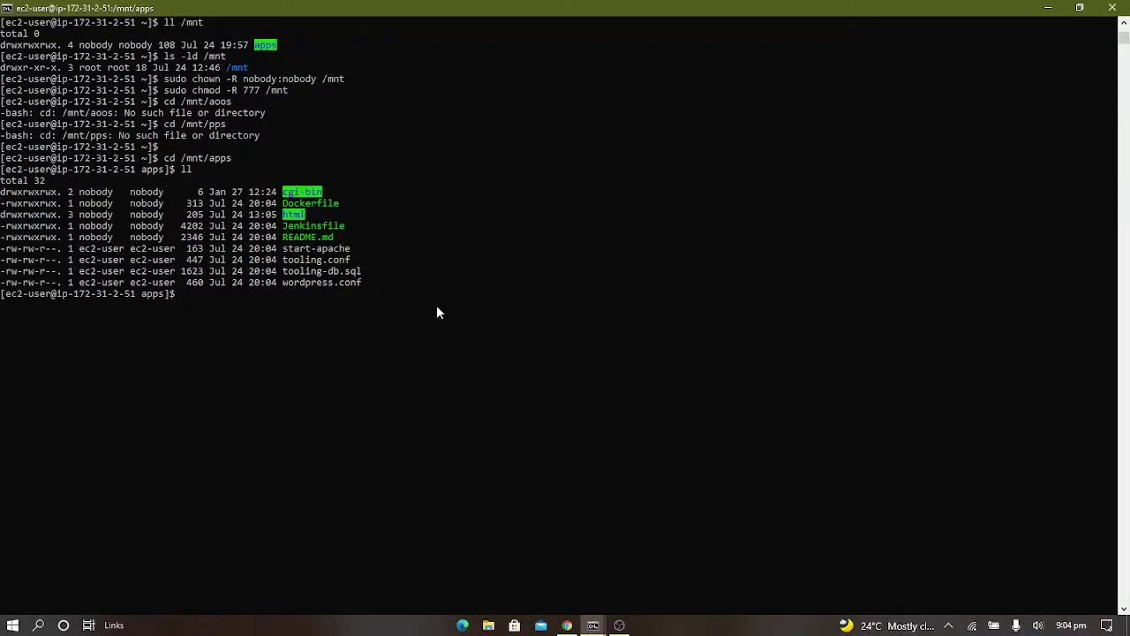
{"action": "type", "text": "cat READ"}
{"action": "key", "text": "Tab"}
{"action": "key", "text": "Return"}
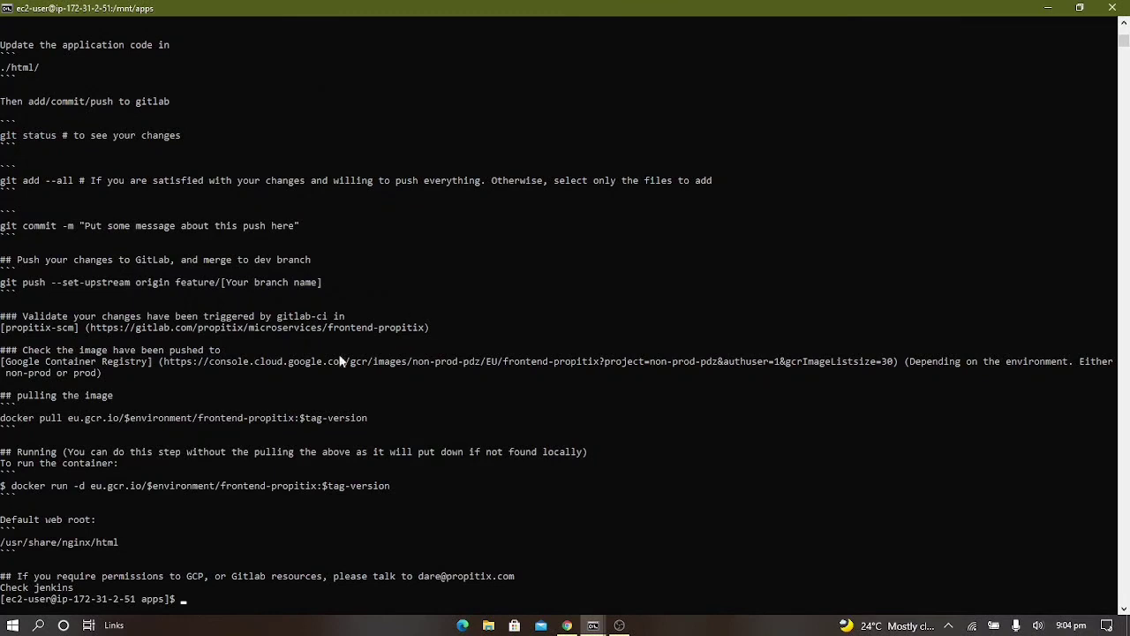
{"action": "left_click_drag", "start_coordinate": [76, 587], "coordinate": [1, 565]}
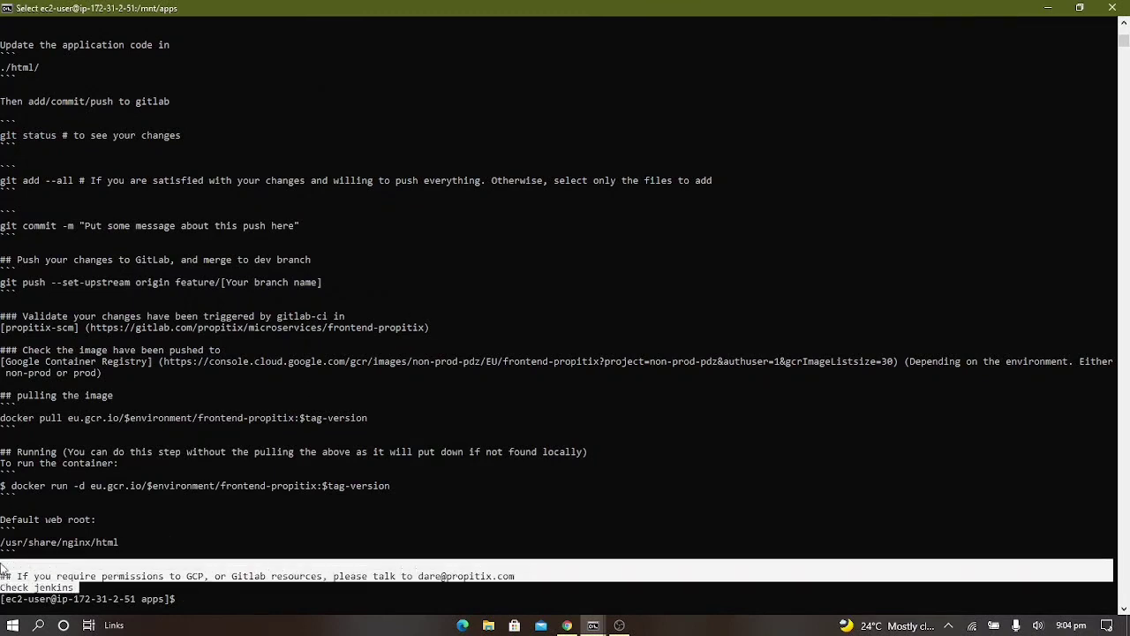
{"action": "left_click", "coordinate": [373, 508]}
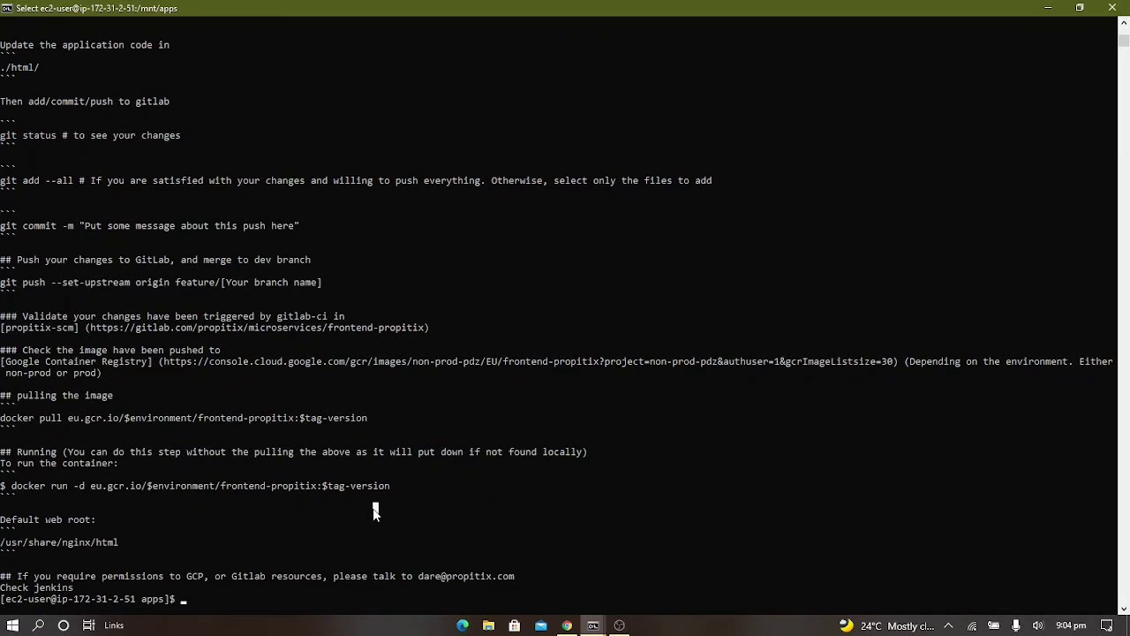
{"action": "key", "text": "Escape"}
{"action": "type", "text": "clear"}
{"action": "key", "text": "Return"}
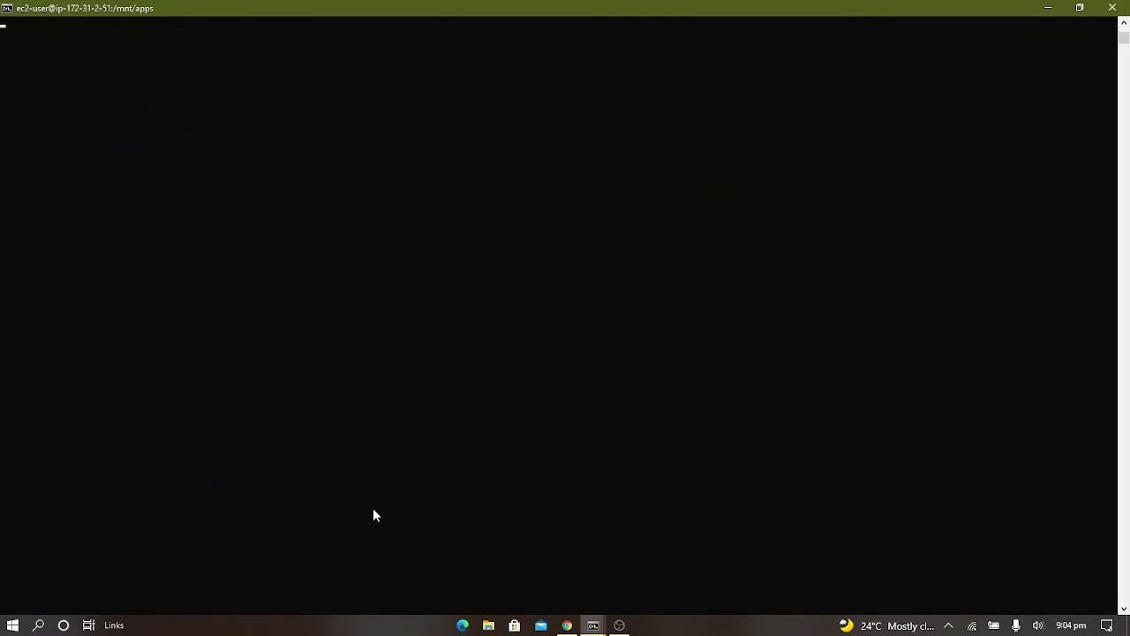
Return to the darey.io guide in the browser and read its final verification section through to the end
{"action": "key", "text": "alt+Tab"}
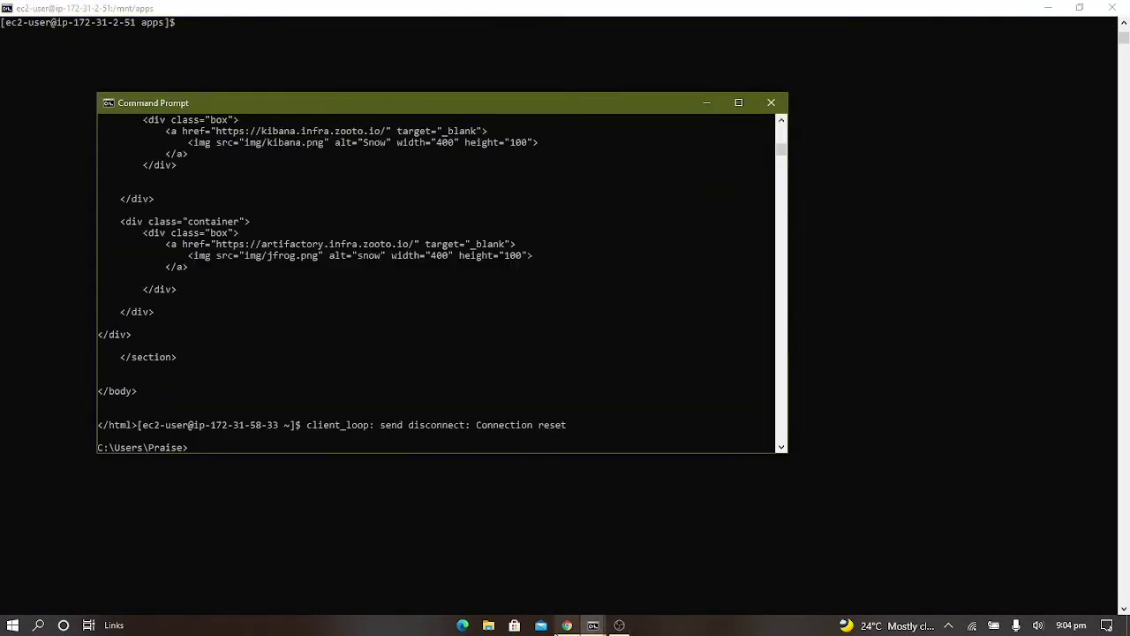
{"action": "key", "text": "alt+Tab"}
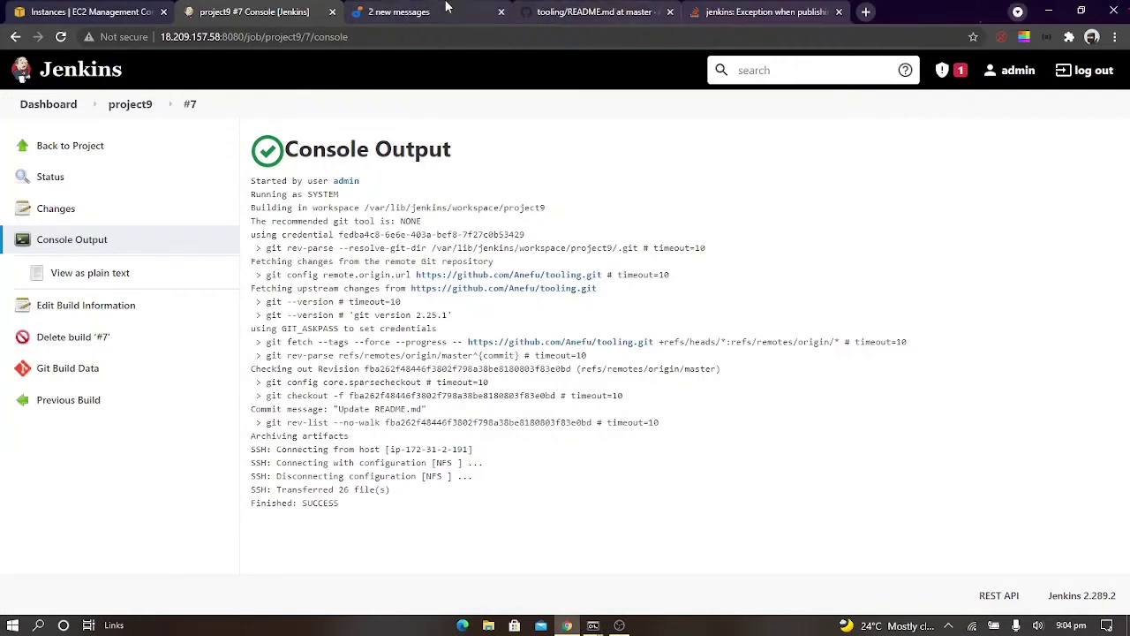
{"action": "key", "text": "ctrl+Tab"}
{"action": "scroll", "coordinate": [729, 309], "scroll_direction": "down", "scroll_amount": 2}
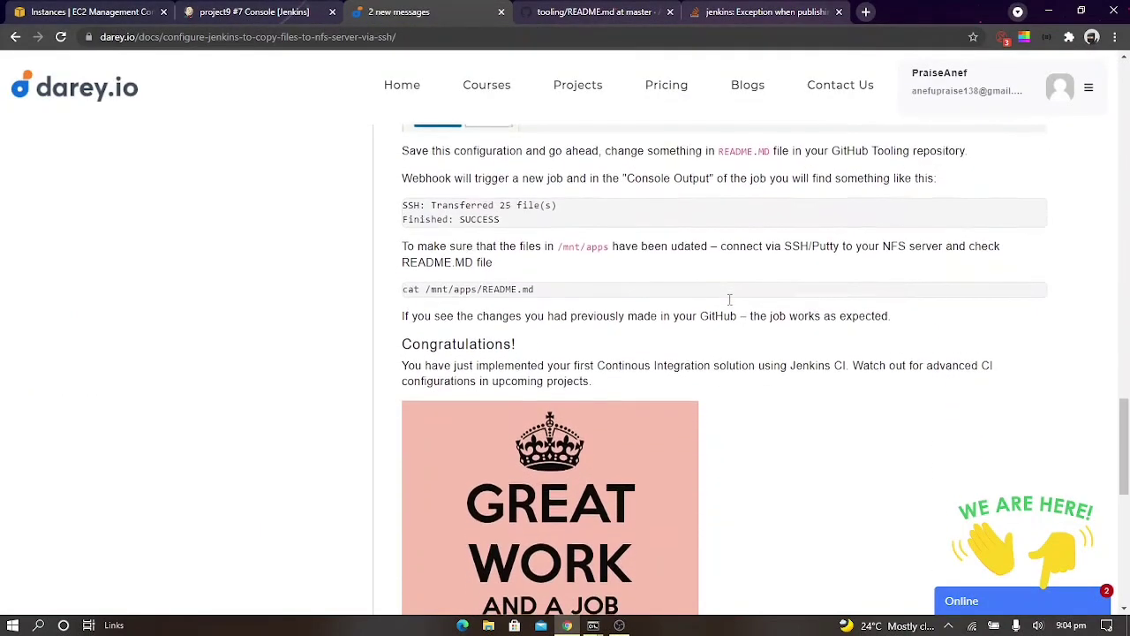
{"action": "scroll", "coordinate": [729, 301], "scroll_direction": "down", "scroll_amount": 5}
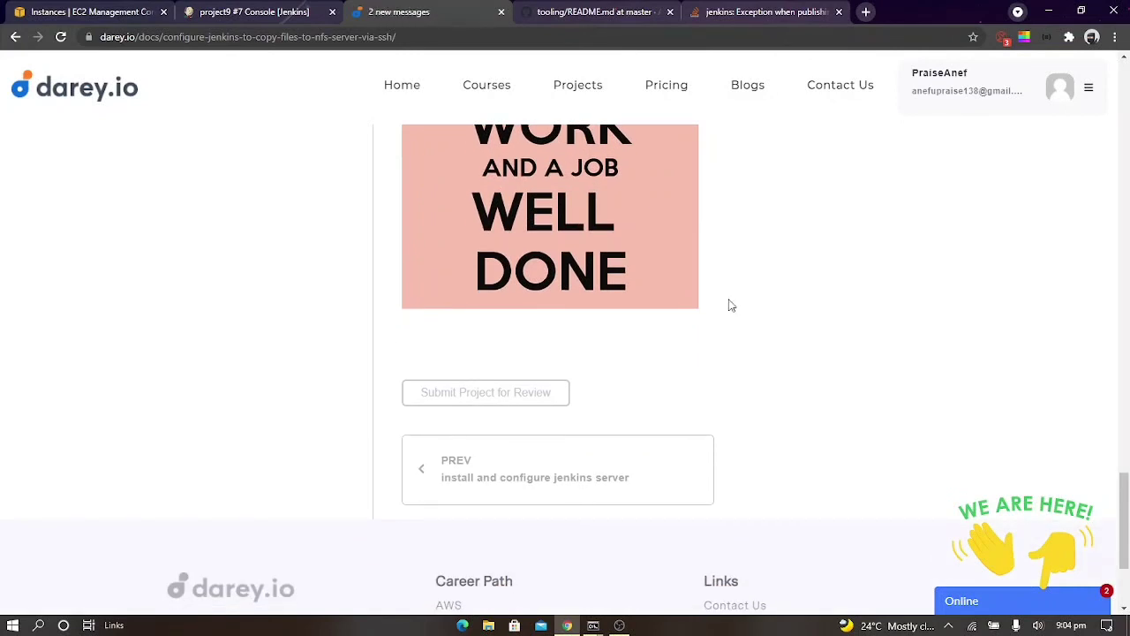
{"action": "left_click", "coordinate": [601, 627]}
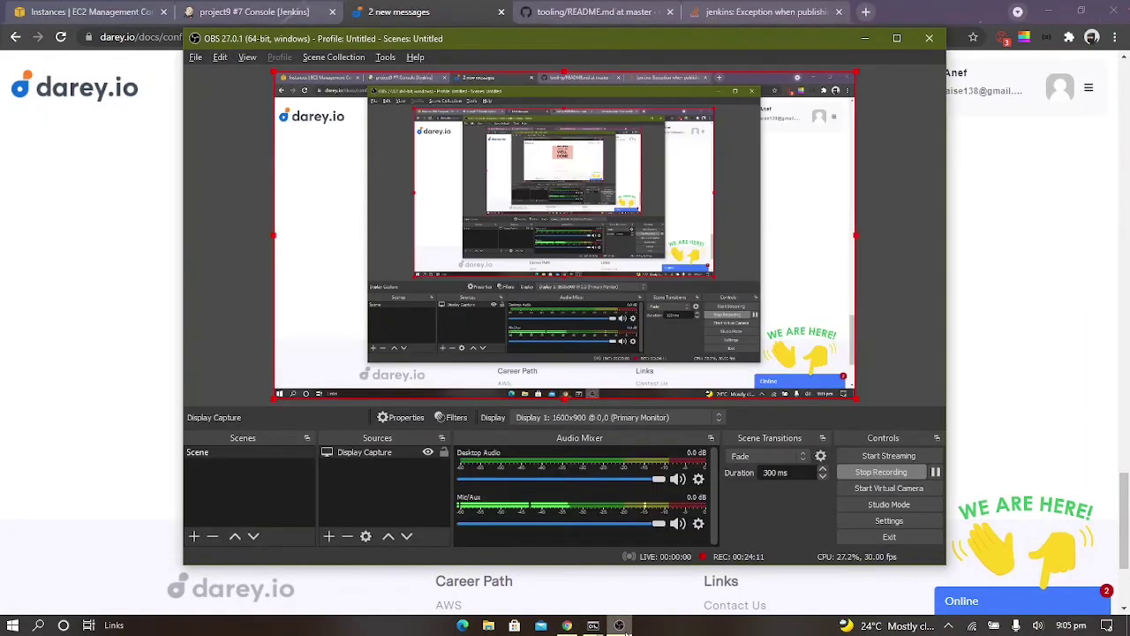